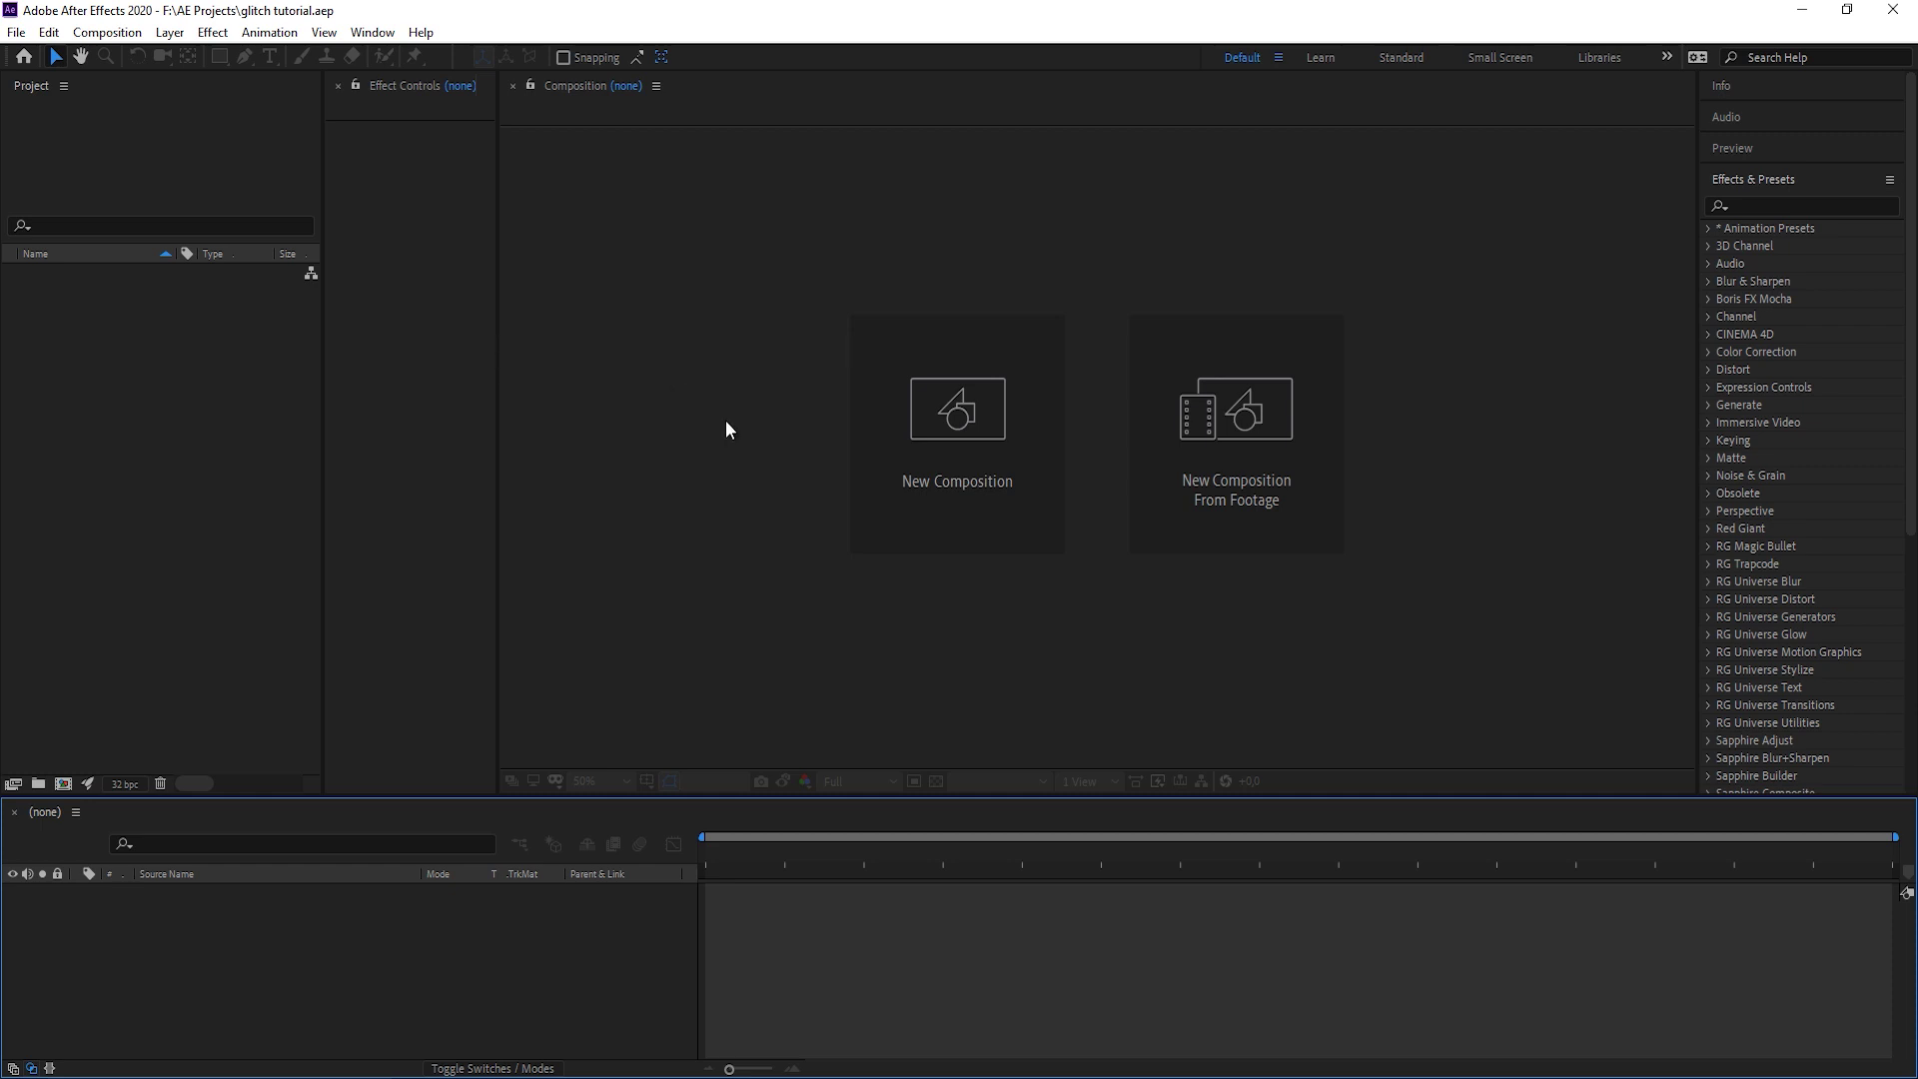
Create a composition named 01 with the HDTV 1080 25 preset and duplicate it in the project.
left_click(989, 450)
type("01")
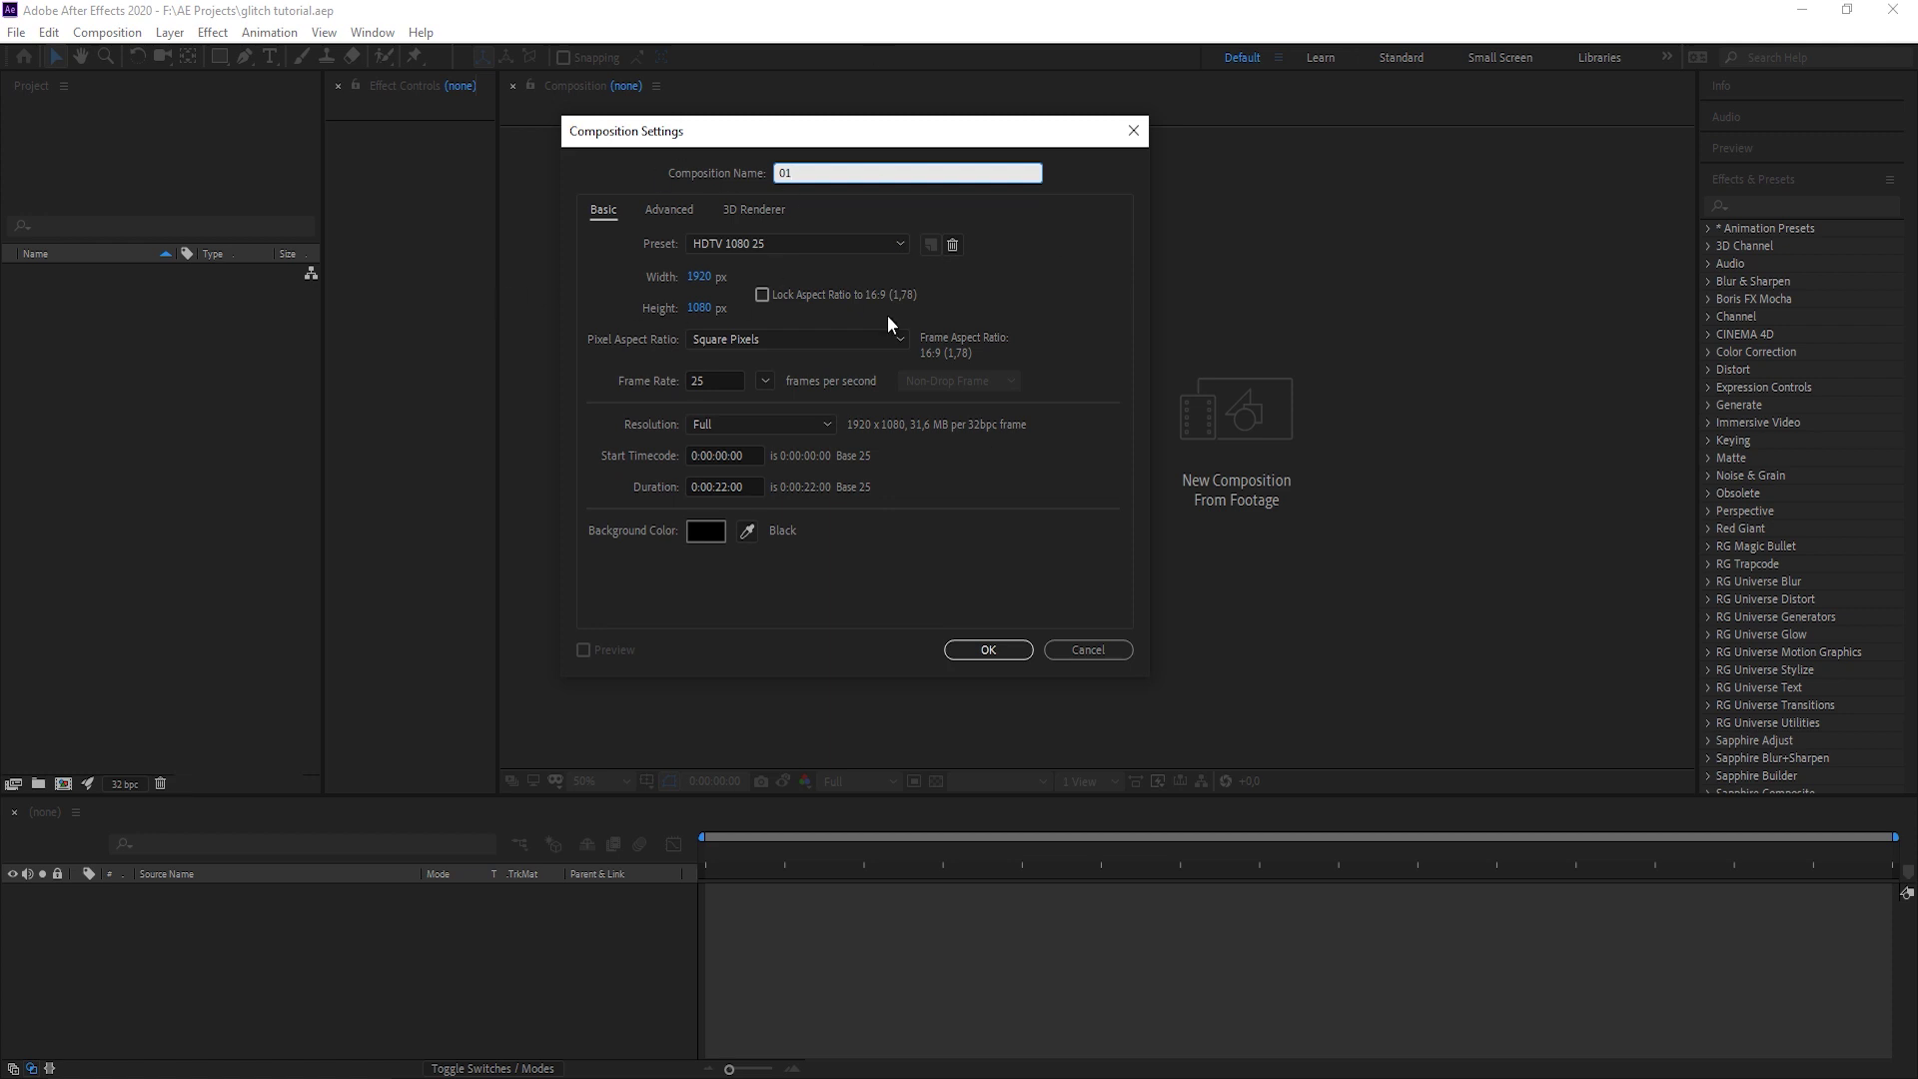
left_click(975, 656)
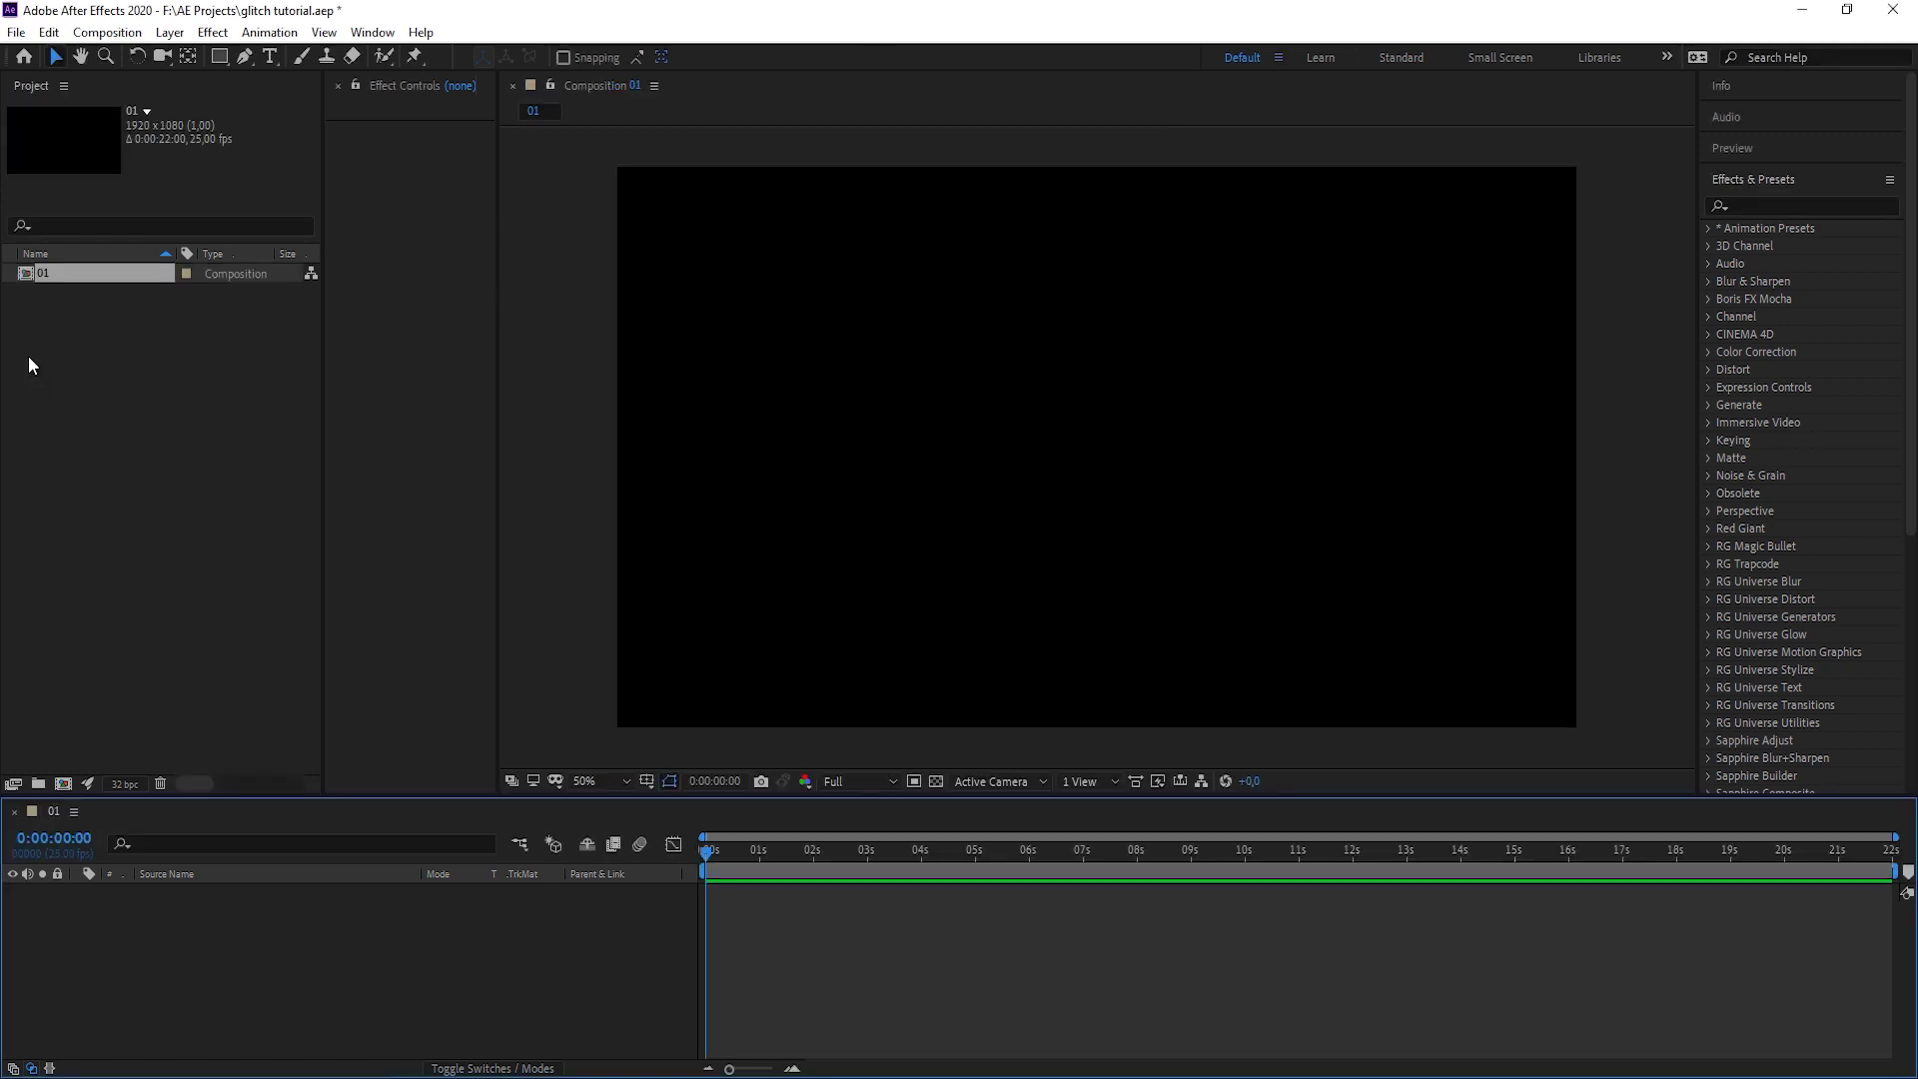
left_click(50, 276)
key("ctrl+d")
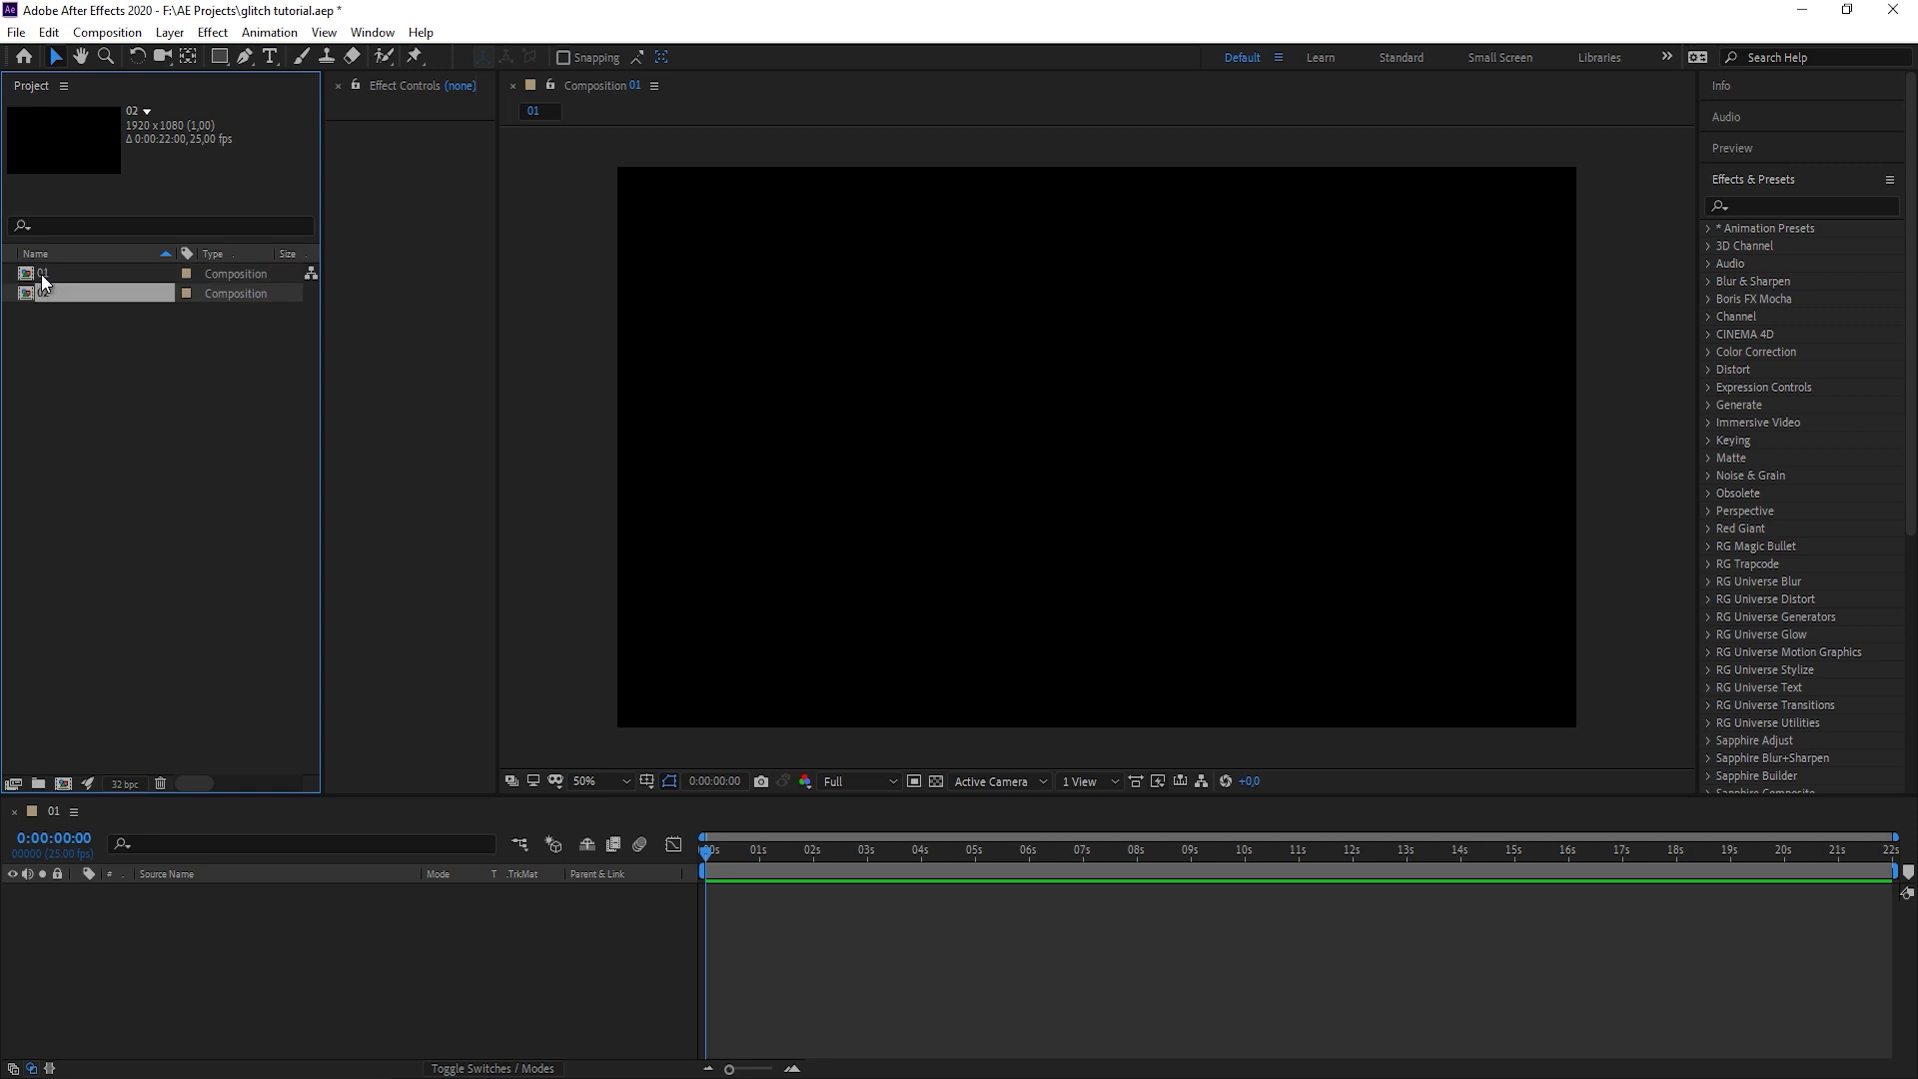
Add a text layer reading 01 to composition 01.
double_click(40, 273)
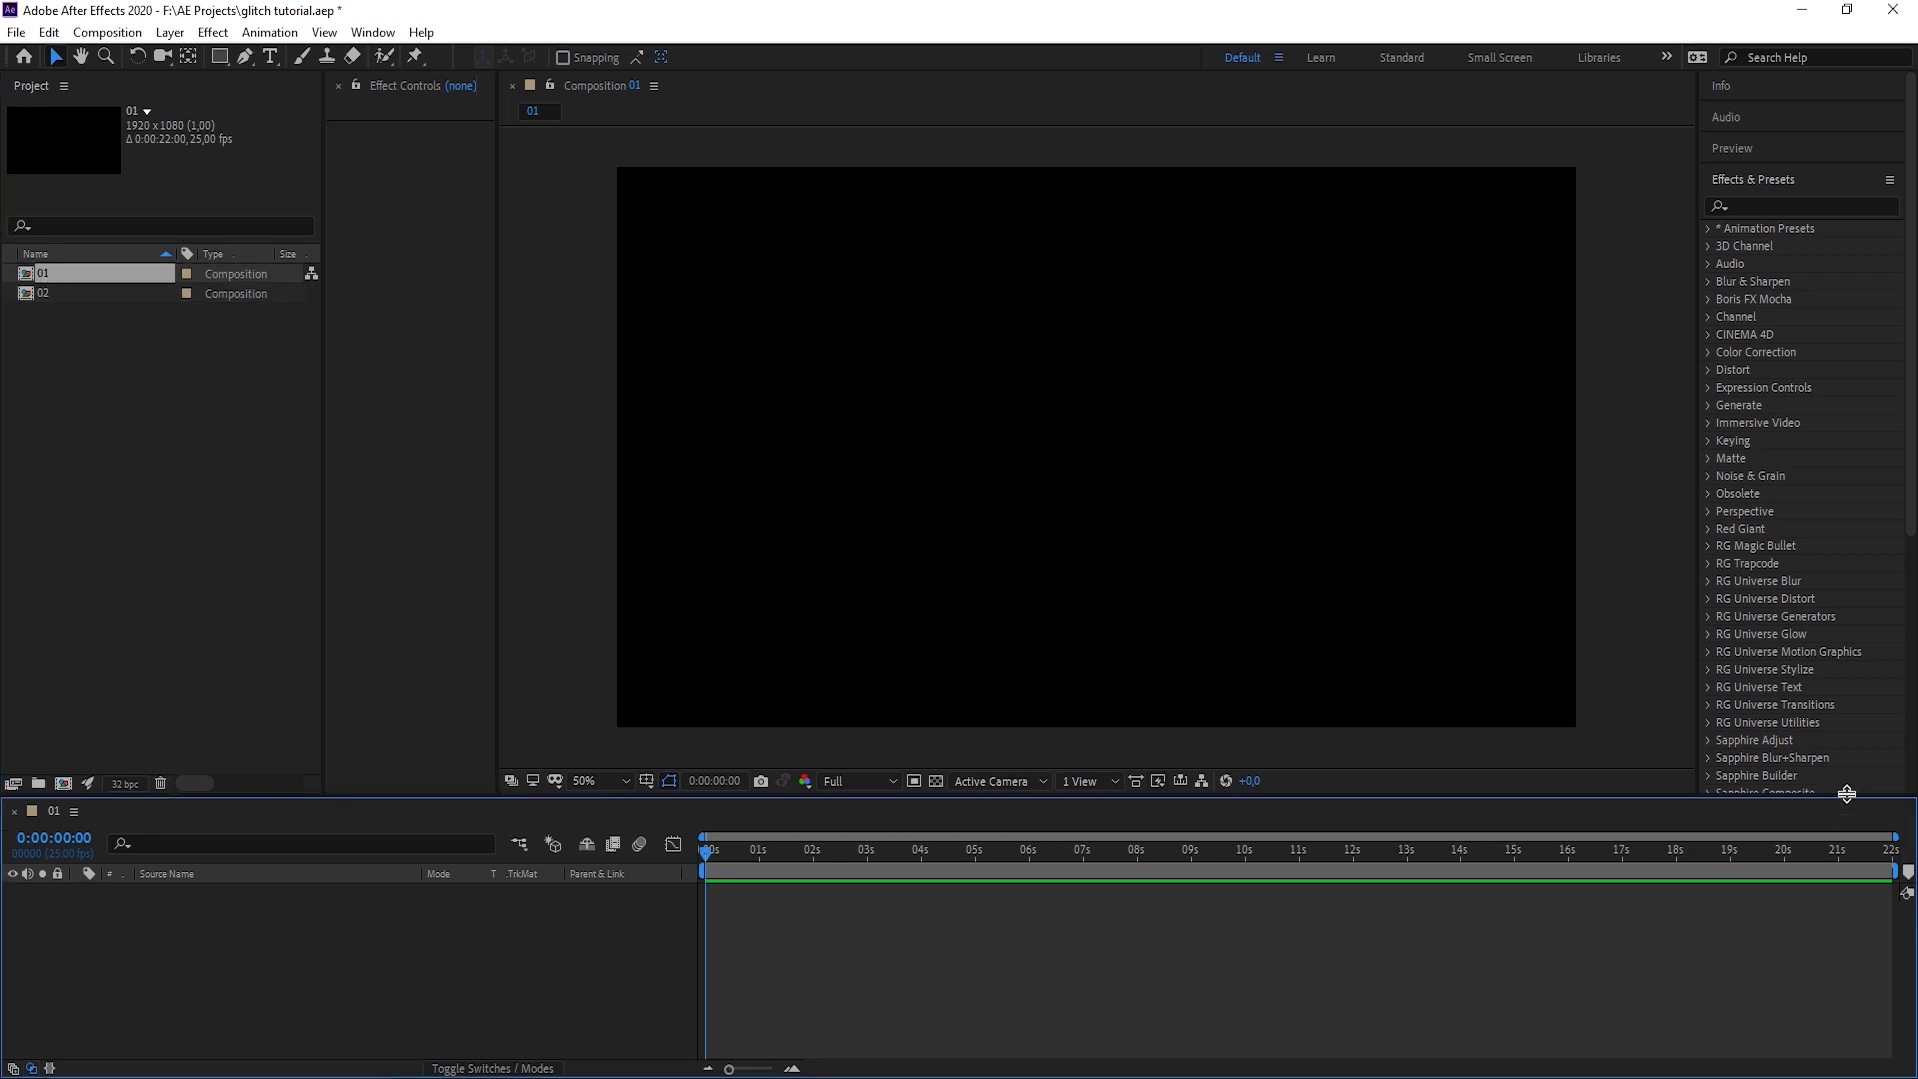
key("ctrl+t")
left_click(1052, 458)
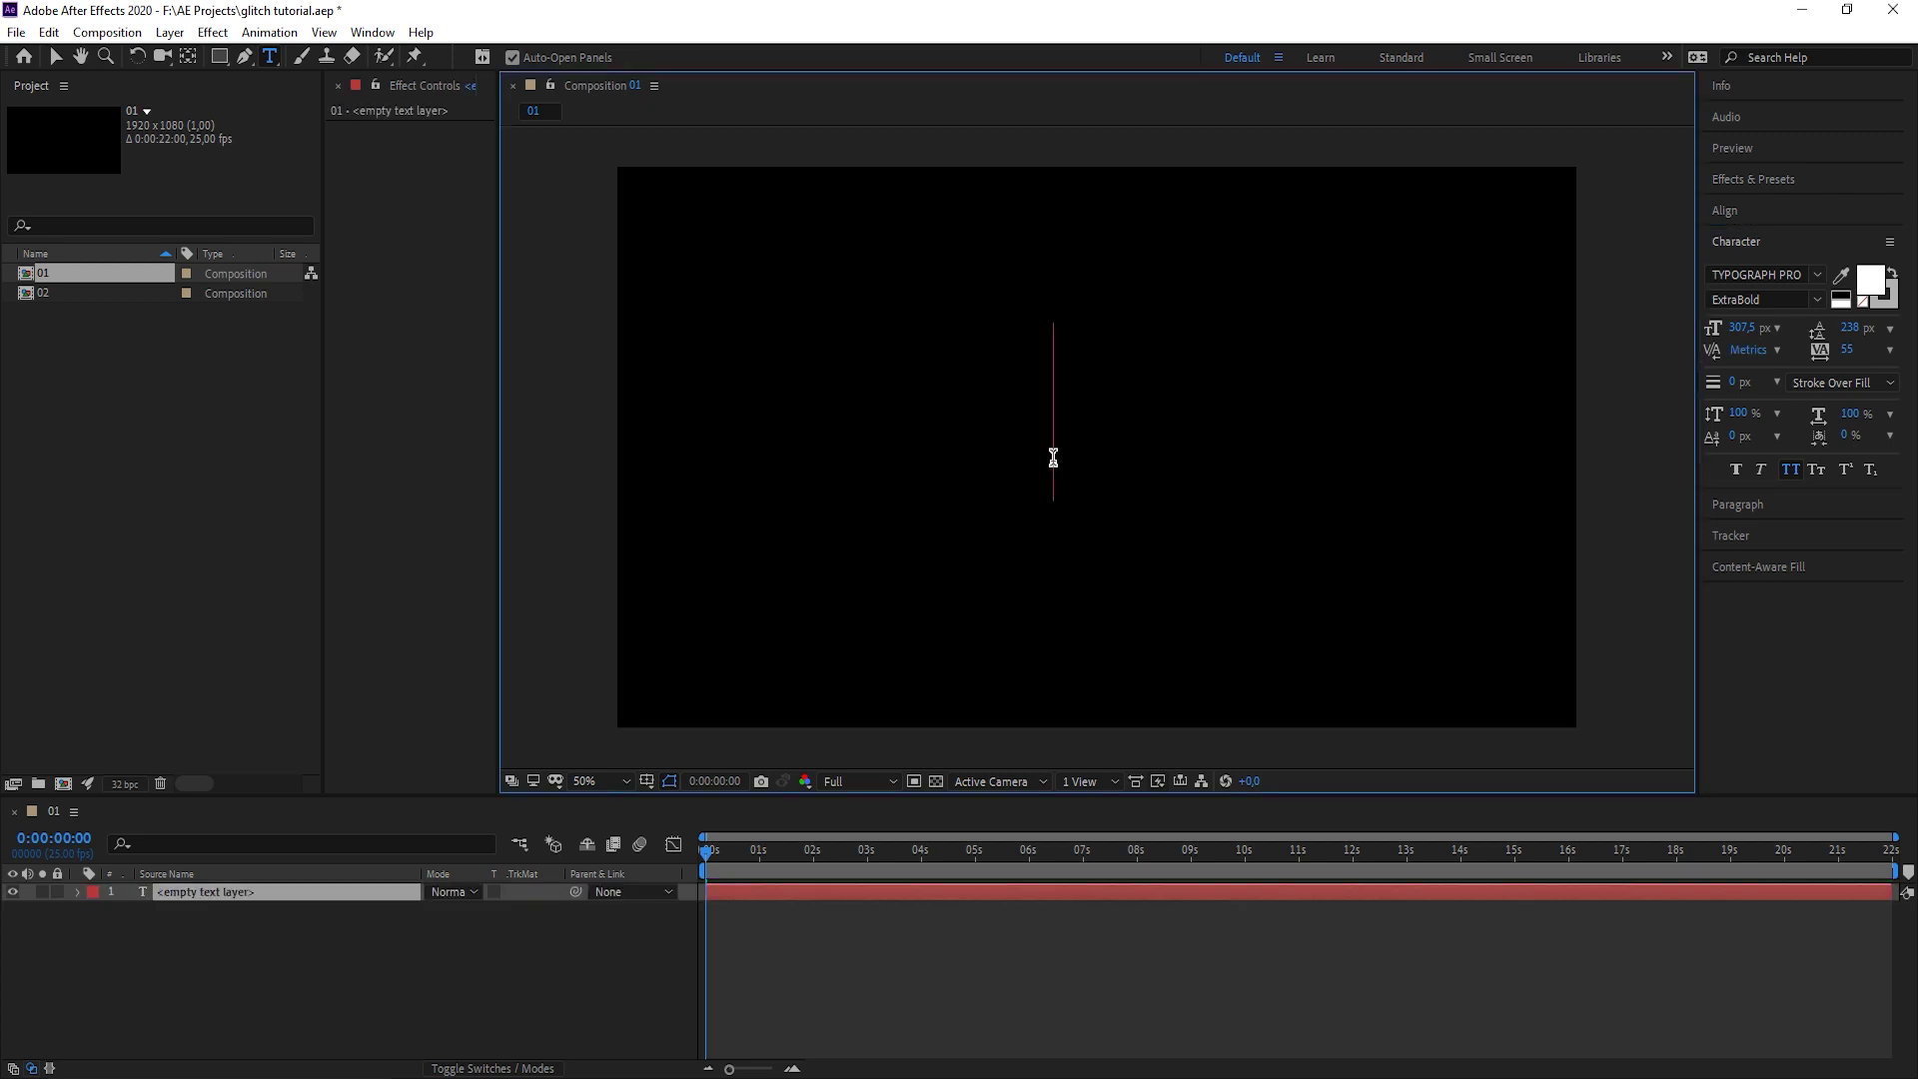
type("01")
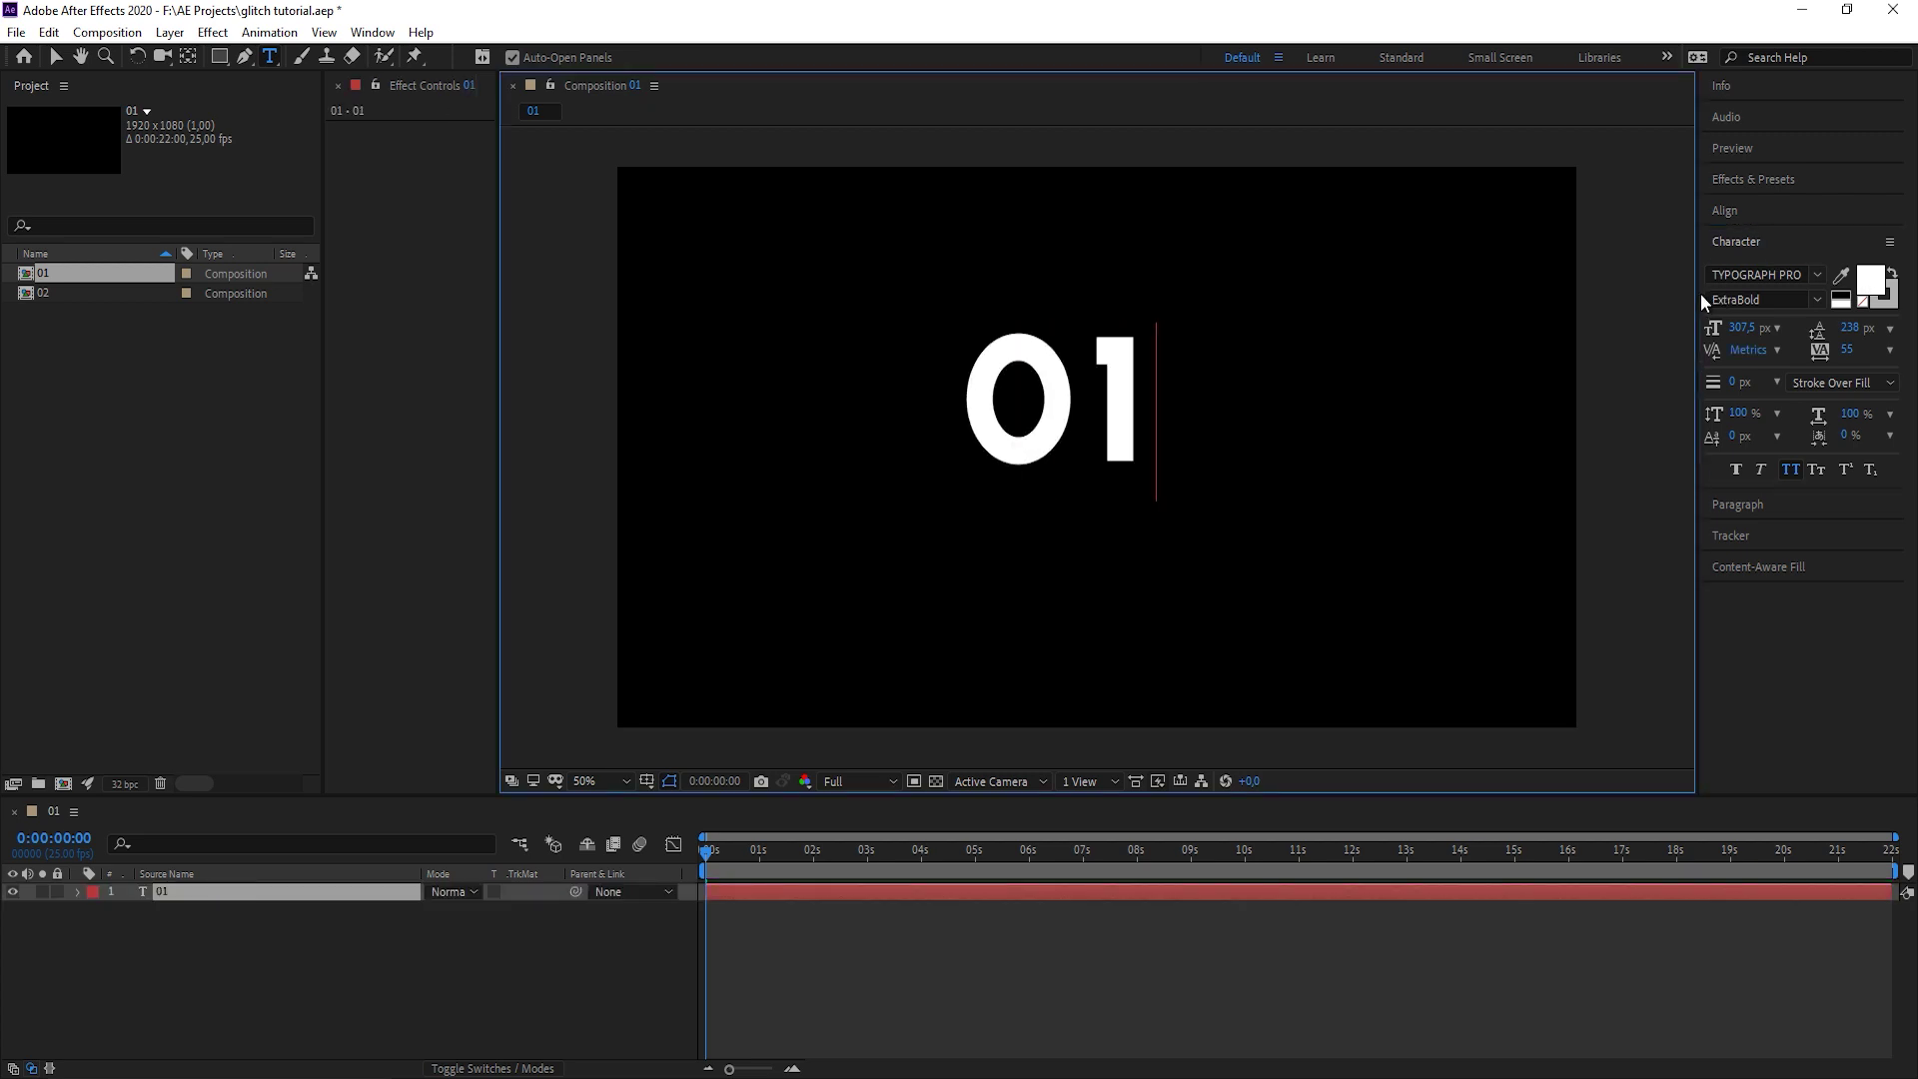
Centre the text layer horizontally and vertically in composition 01.
left_click_drag(1701, 294, 1506, 290)
left_click(1573, 213)
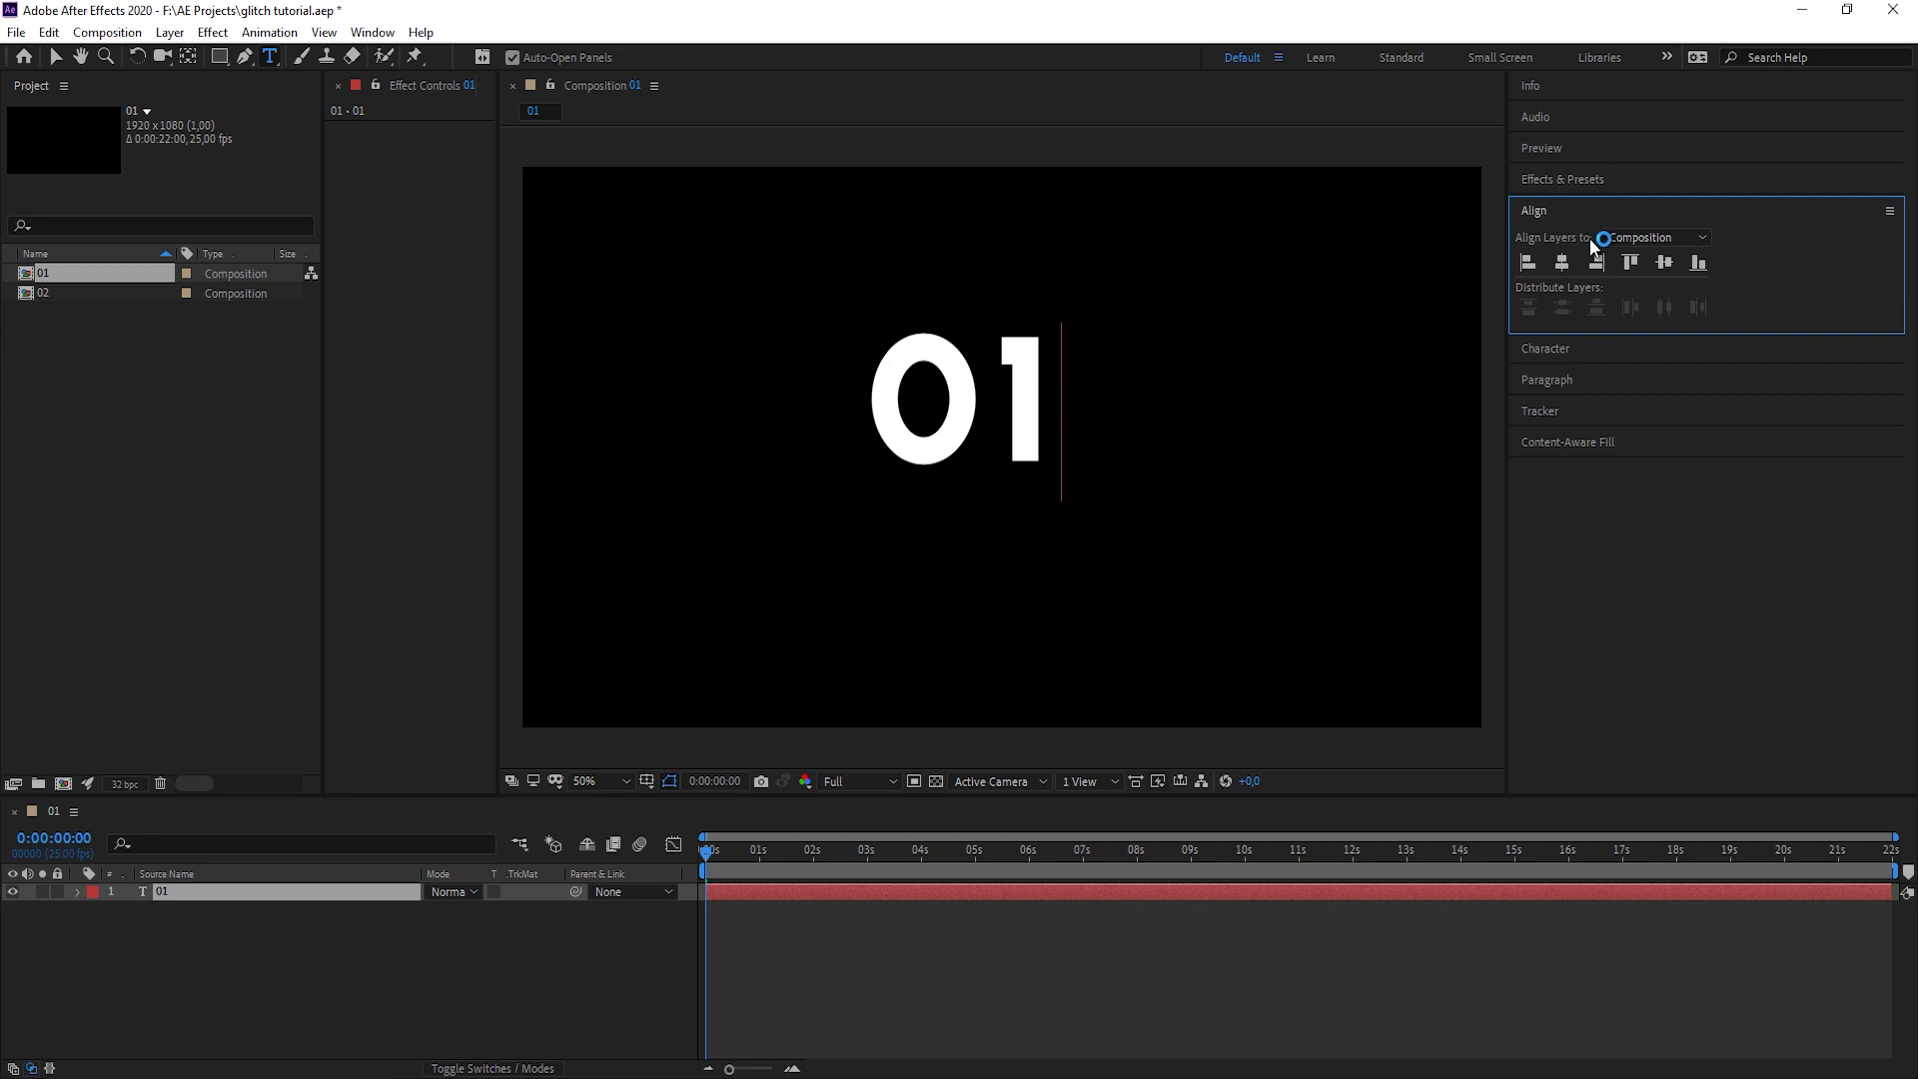
left_click(1562, 262)
left_click(1663, 262)
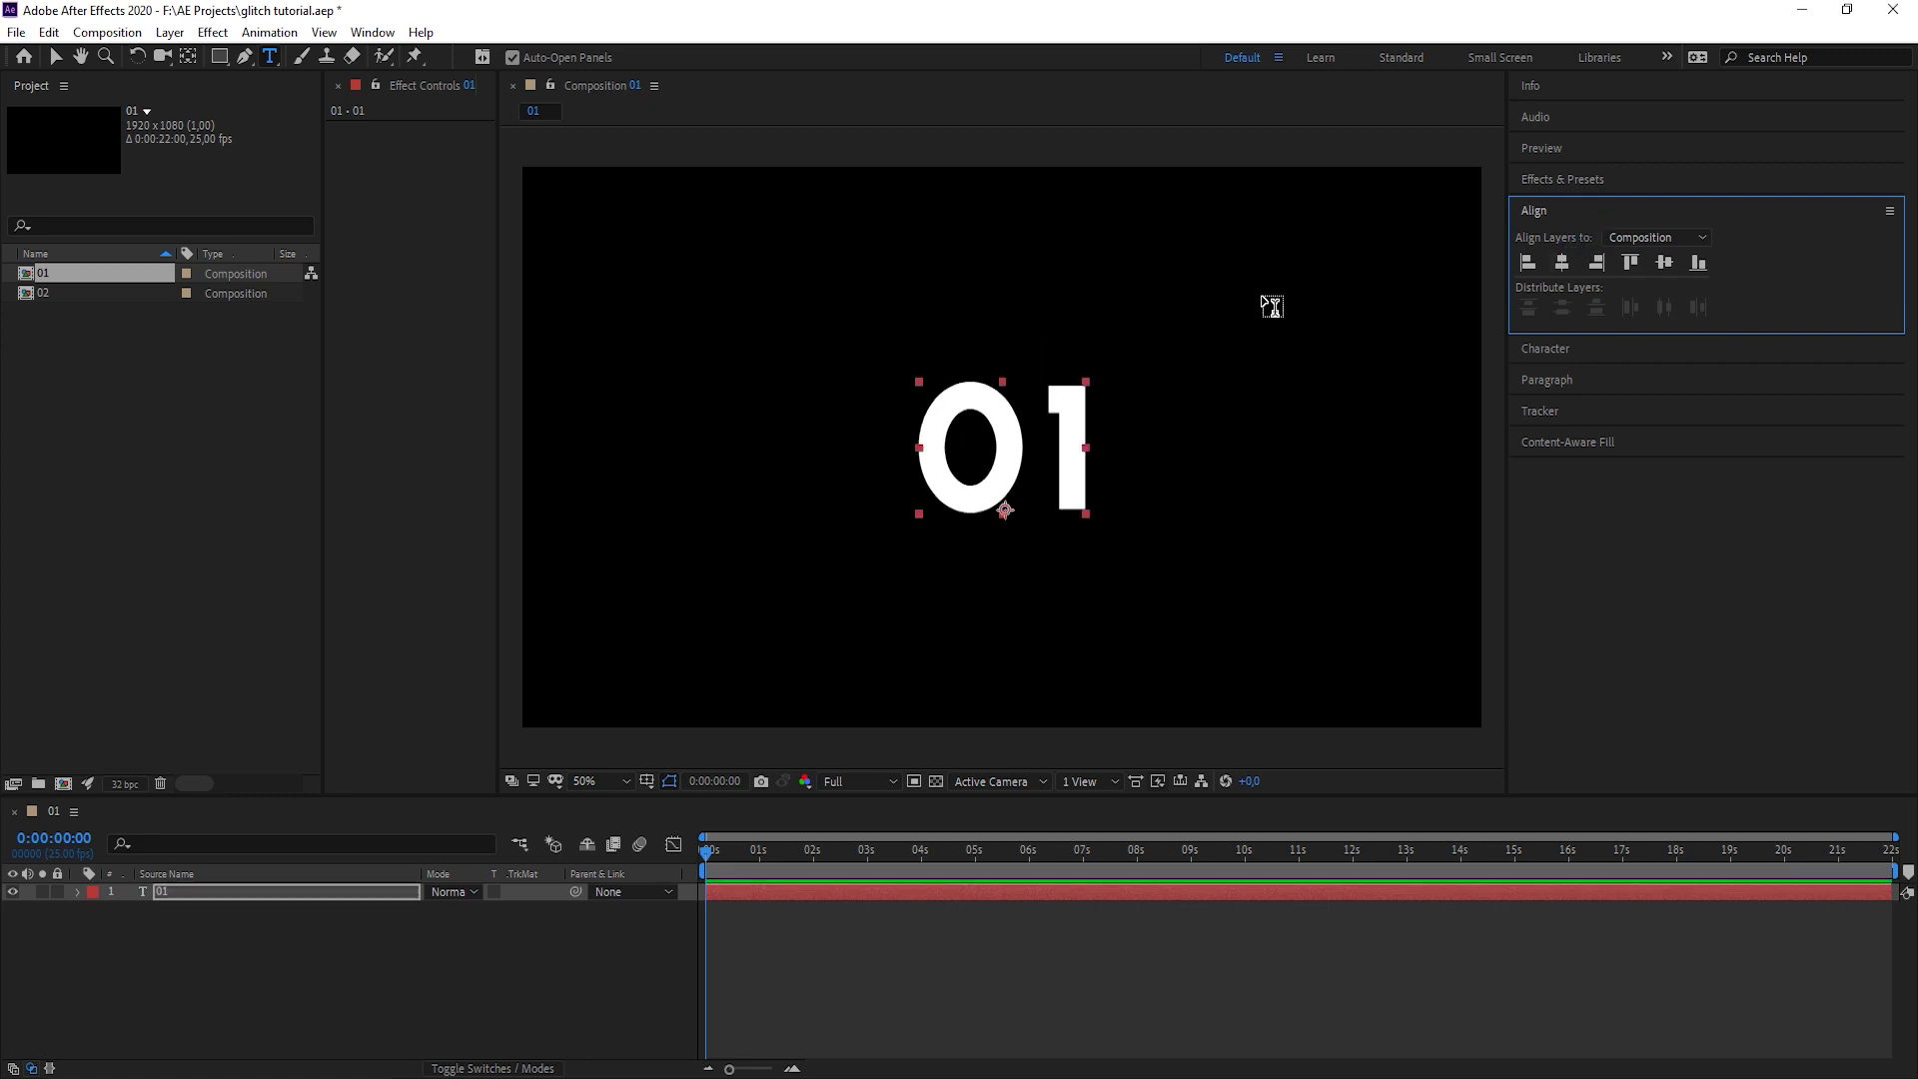
Copy the 01 text layer into composition 02.
left_click(210, 899)
left_click(191, 895)
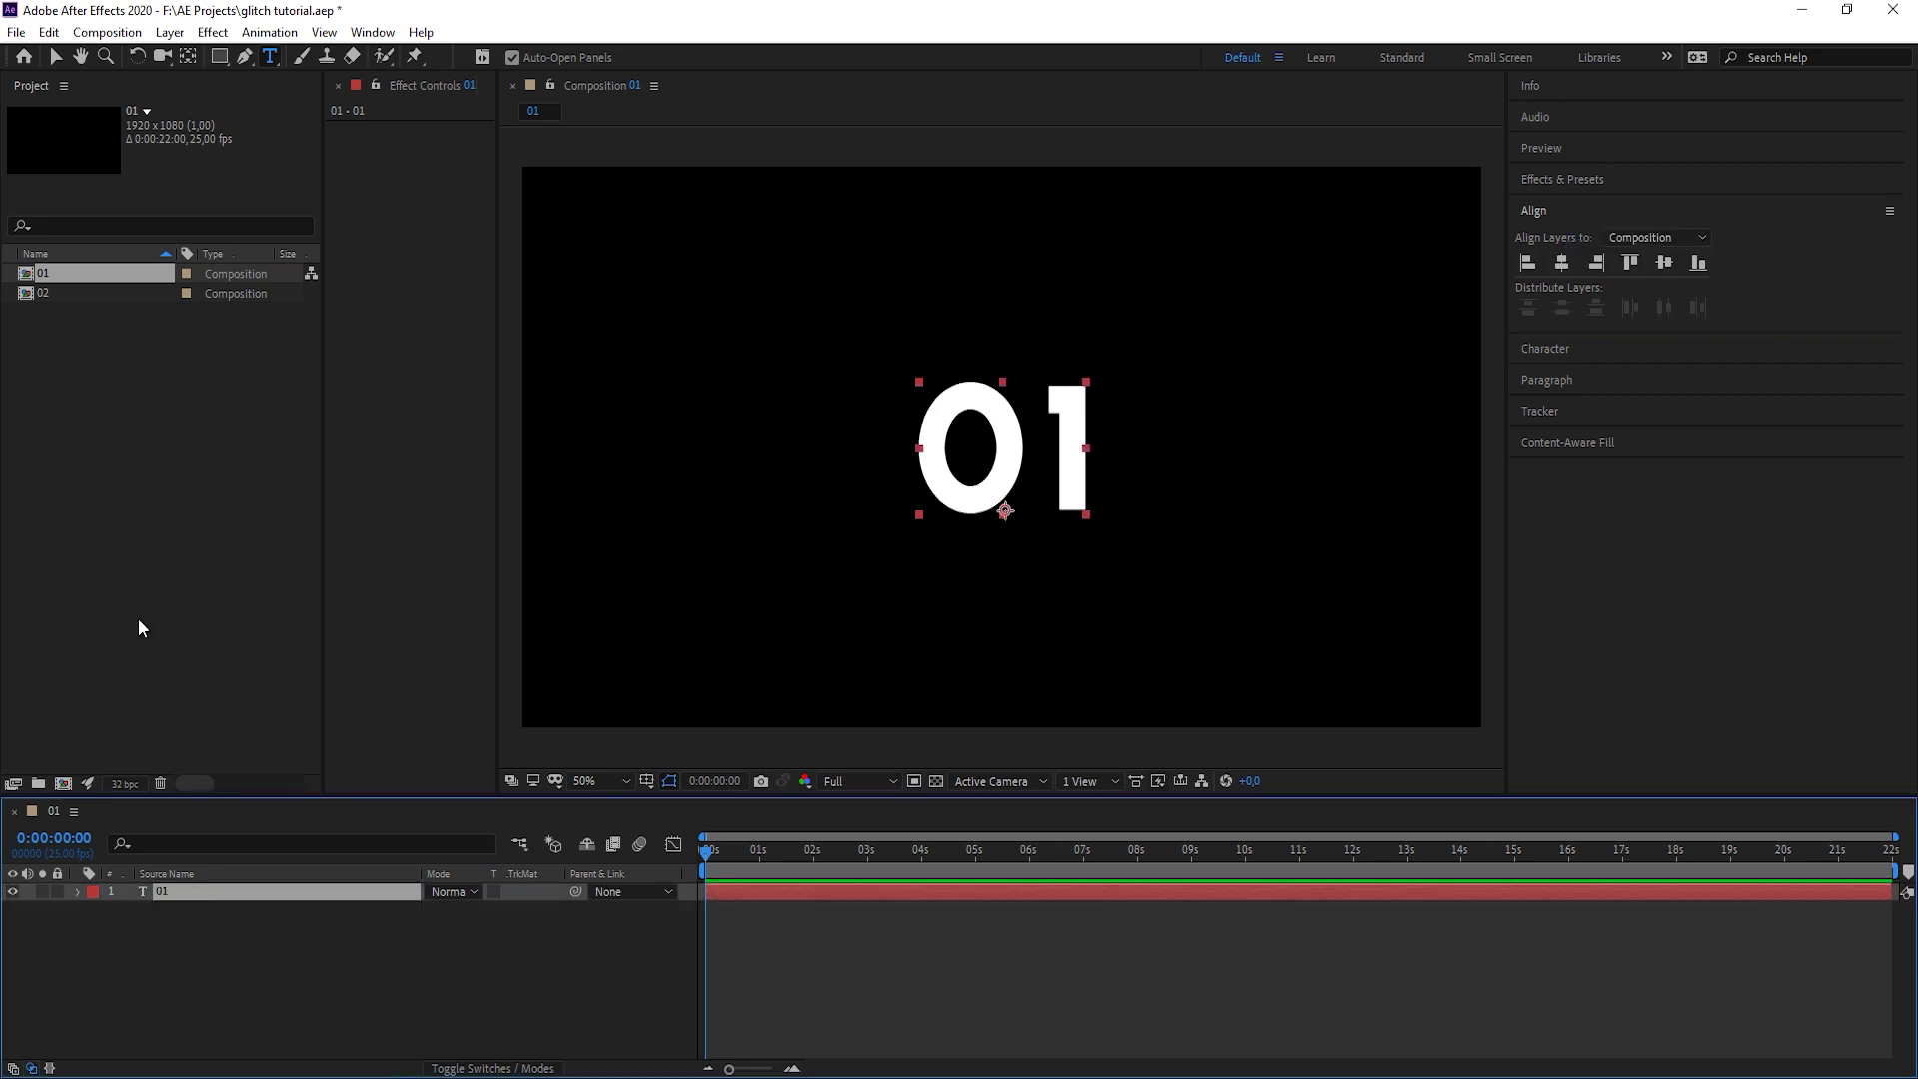
double_click(68, 296)
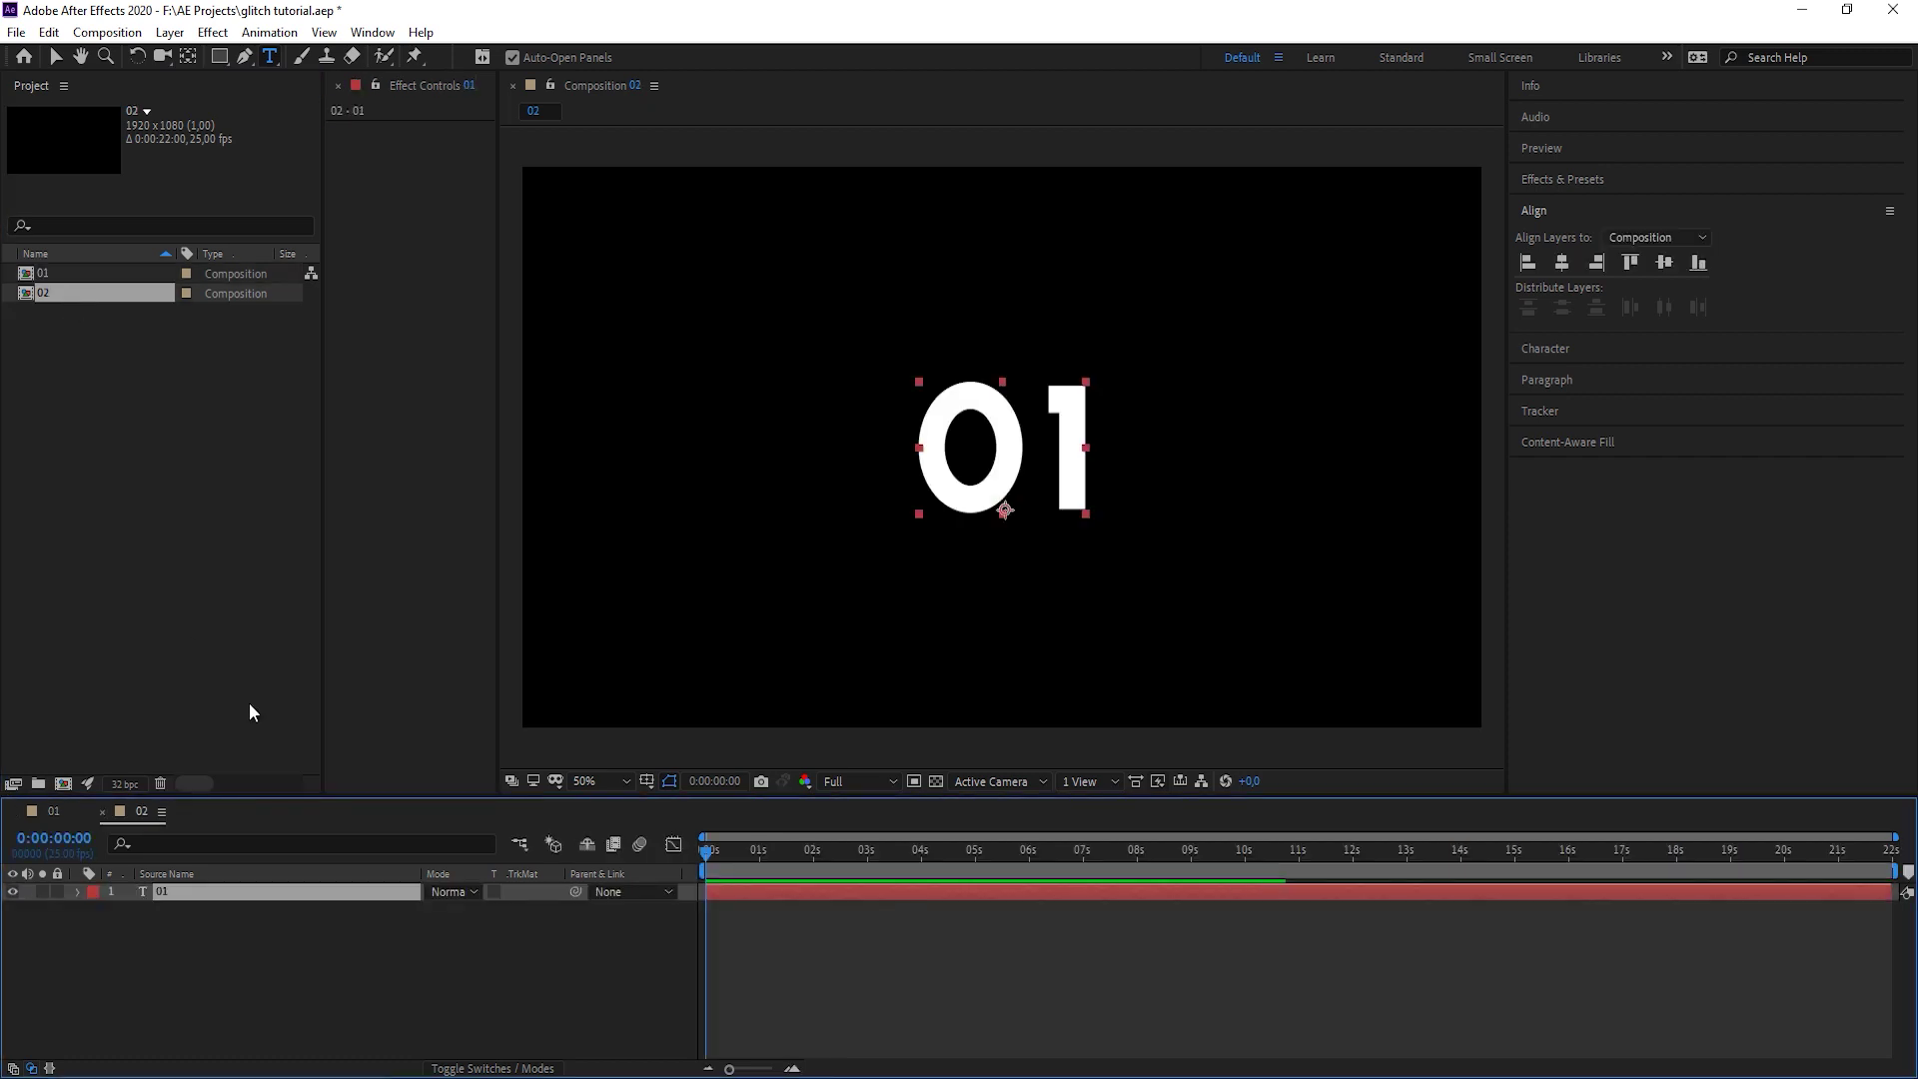
Change the copied text in composition 02 to 02, keeping it centred in the frame.
double_click(171, 890)
type("02")
left_click(1688, 276)
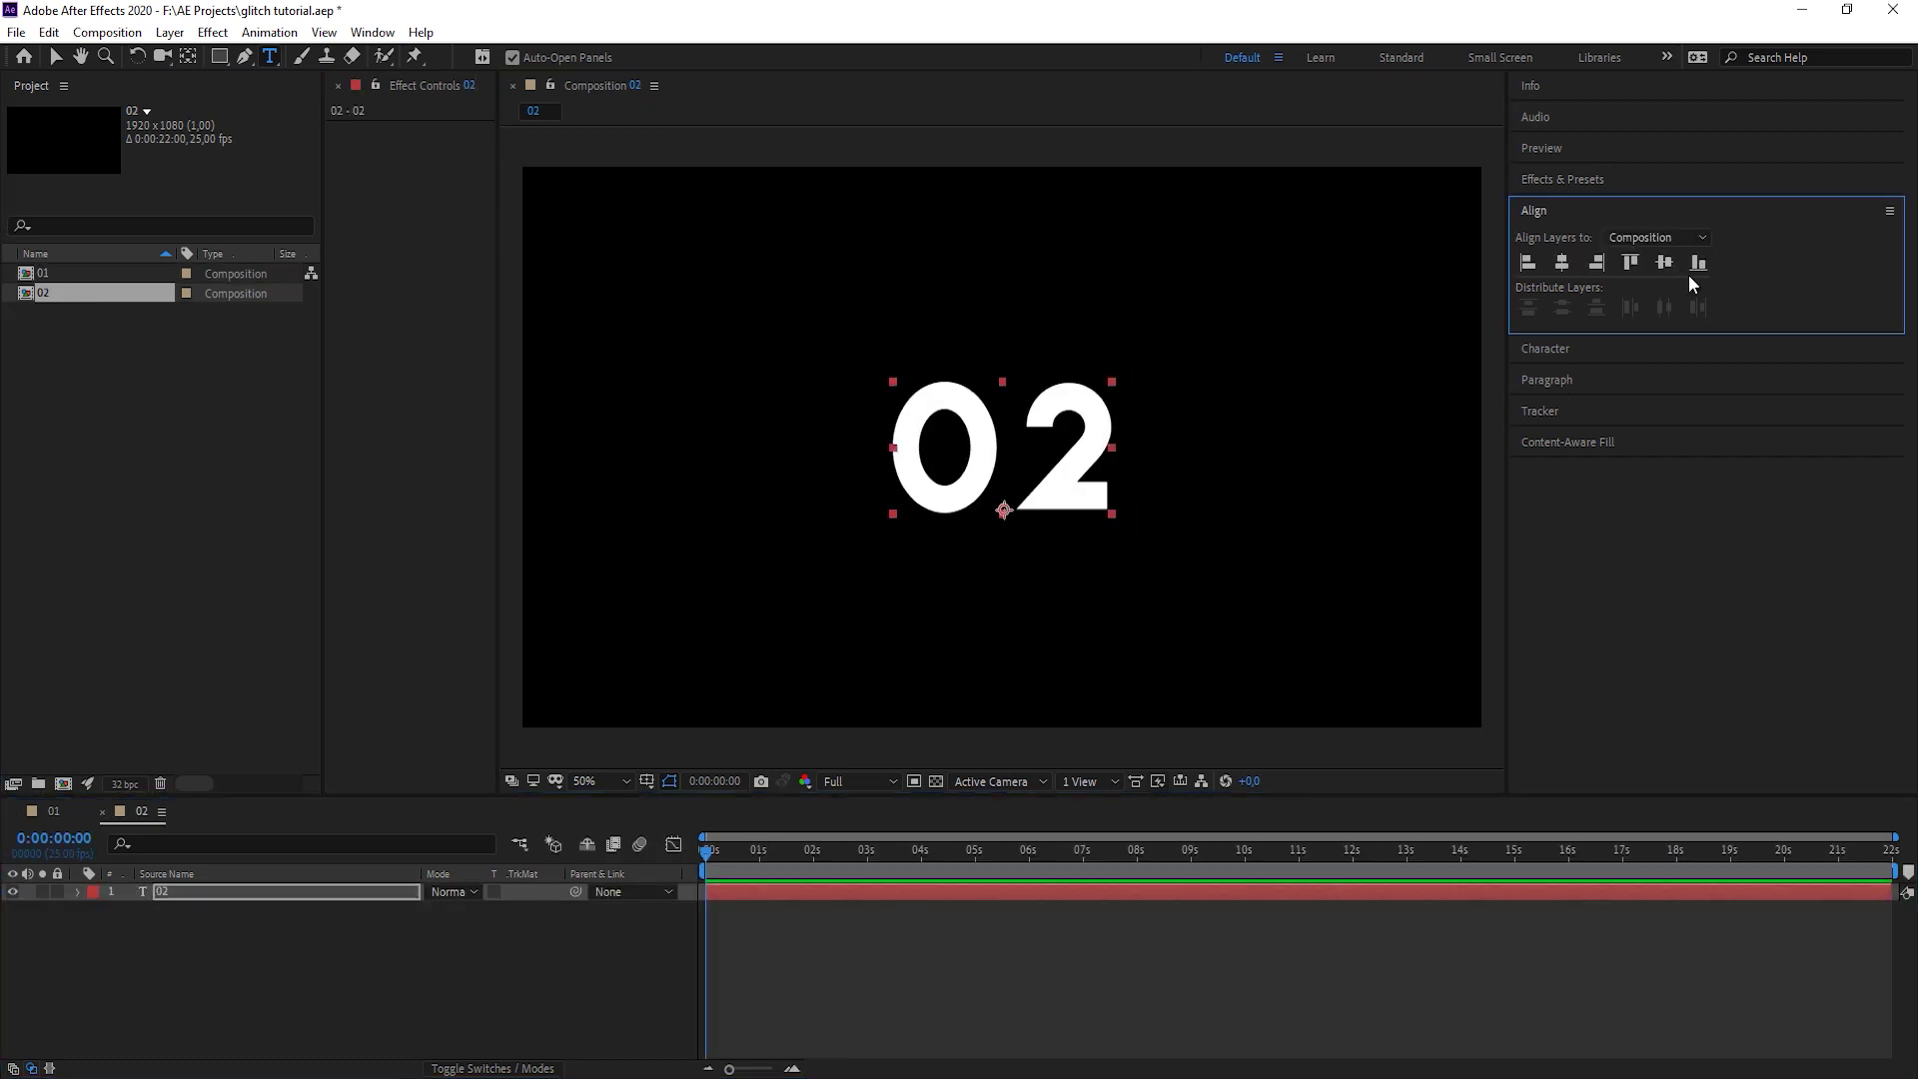
Return to composition 01 and find the Card Wipe transition effect by searching for "card wipe".
left_click(54, 812)
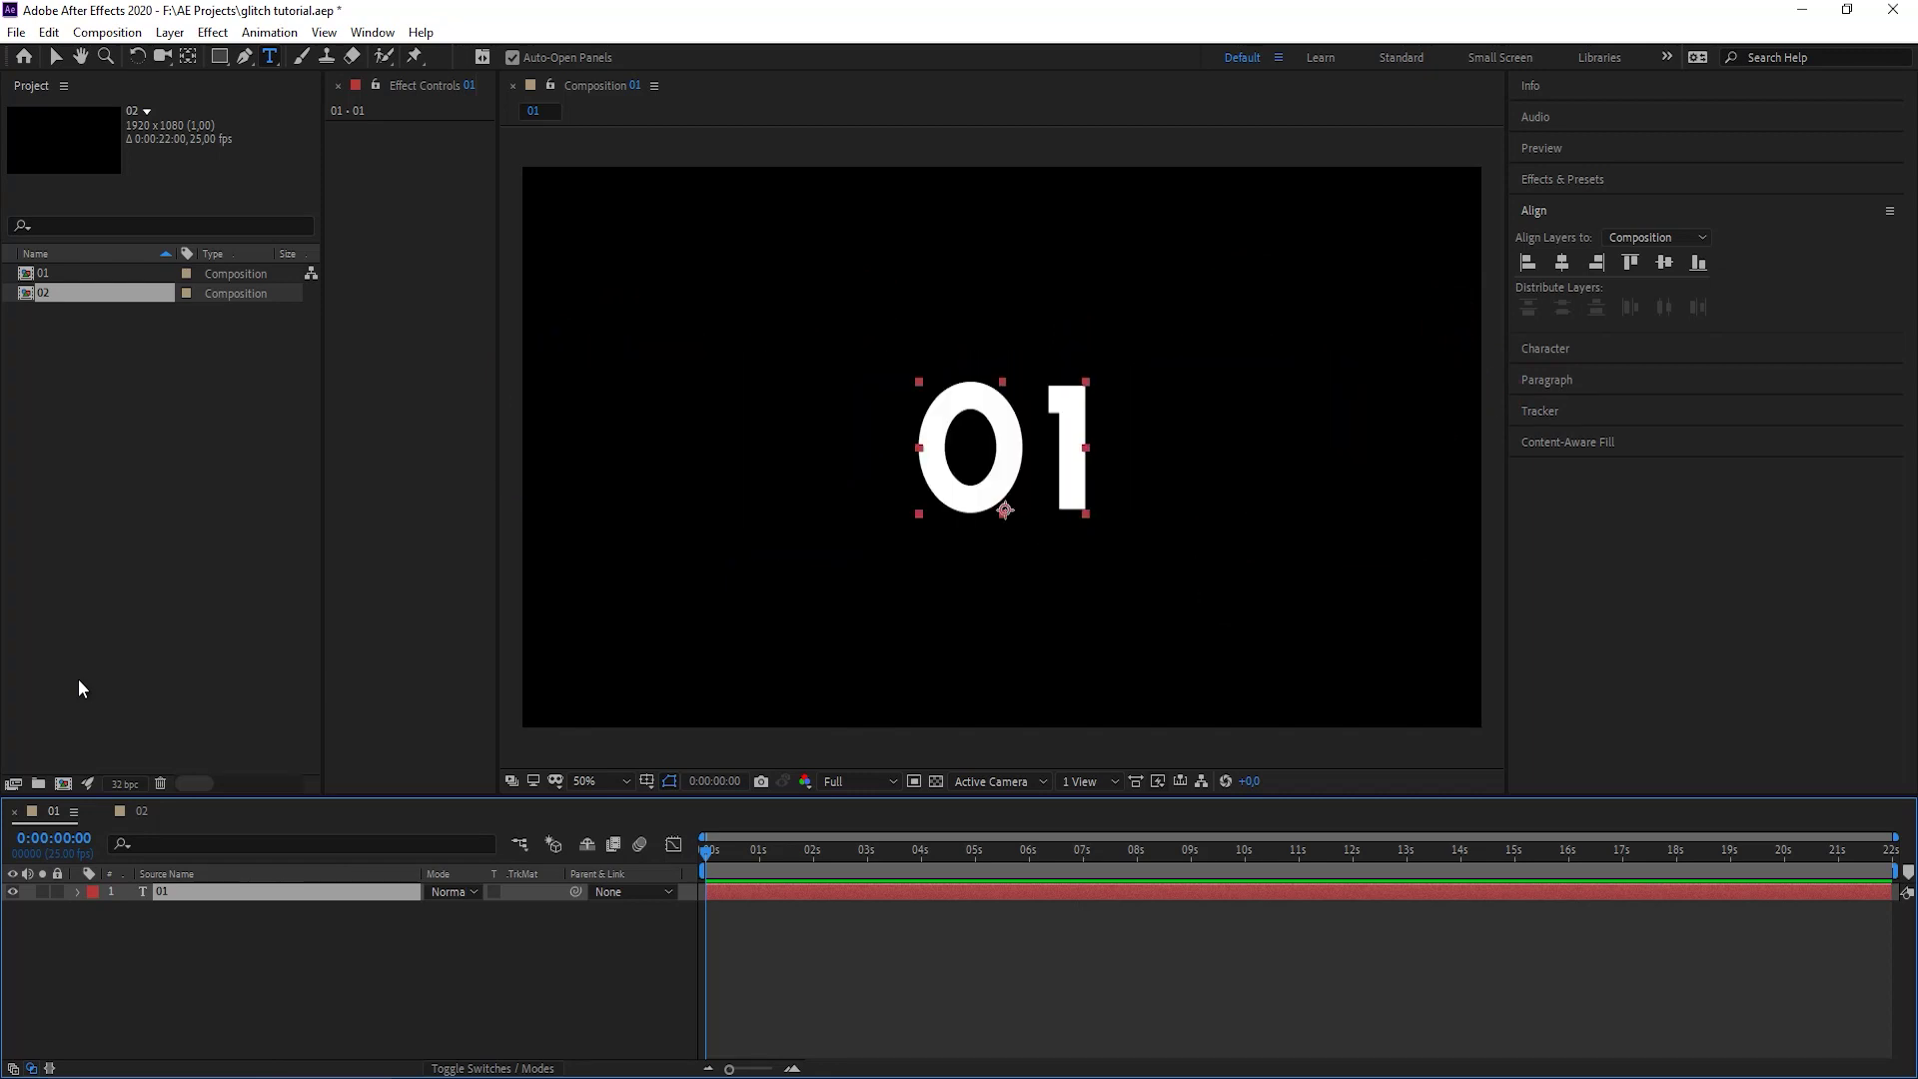
left_click(1590, 179)
left_click(1598, 205)
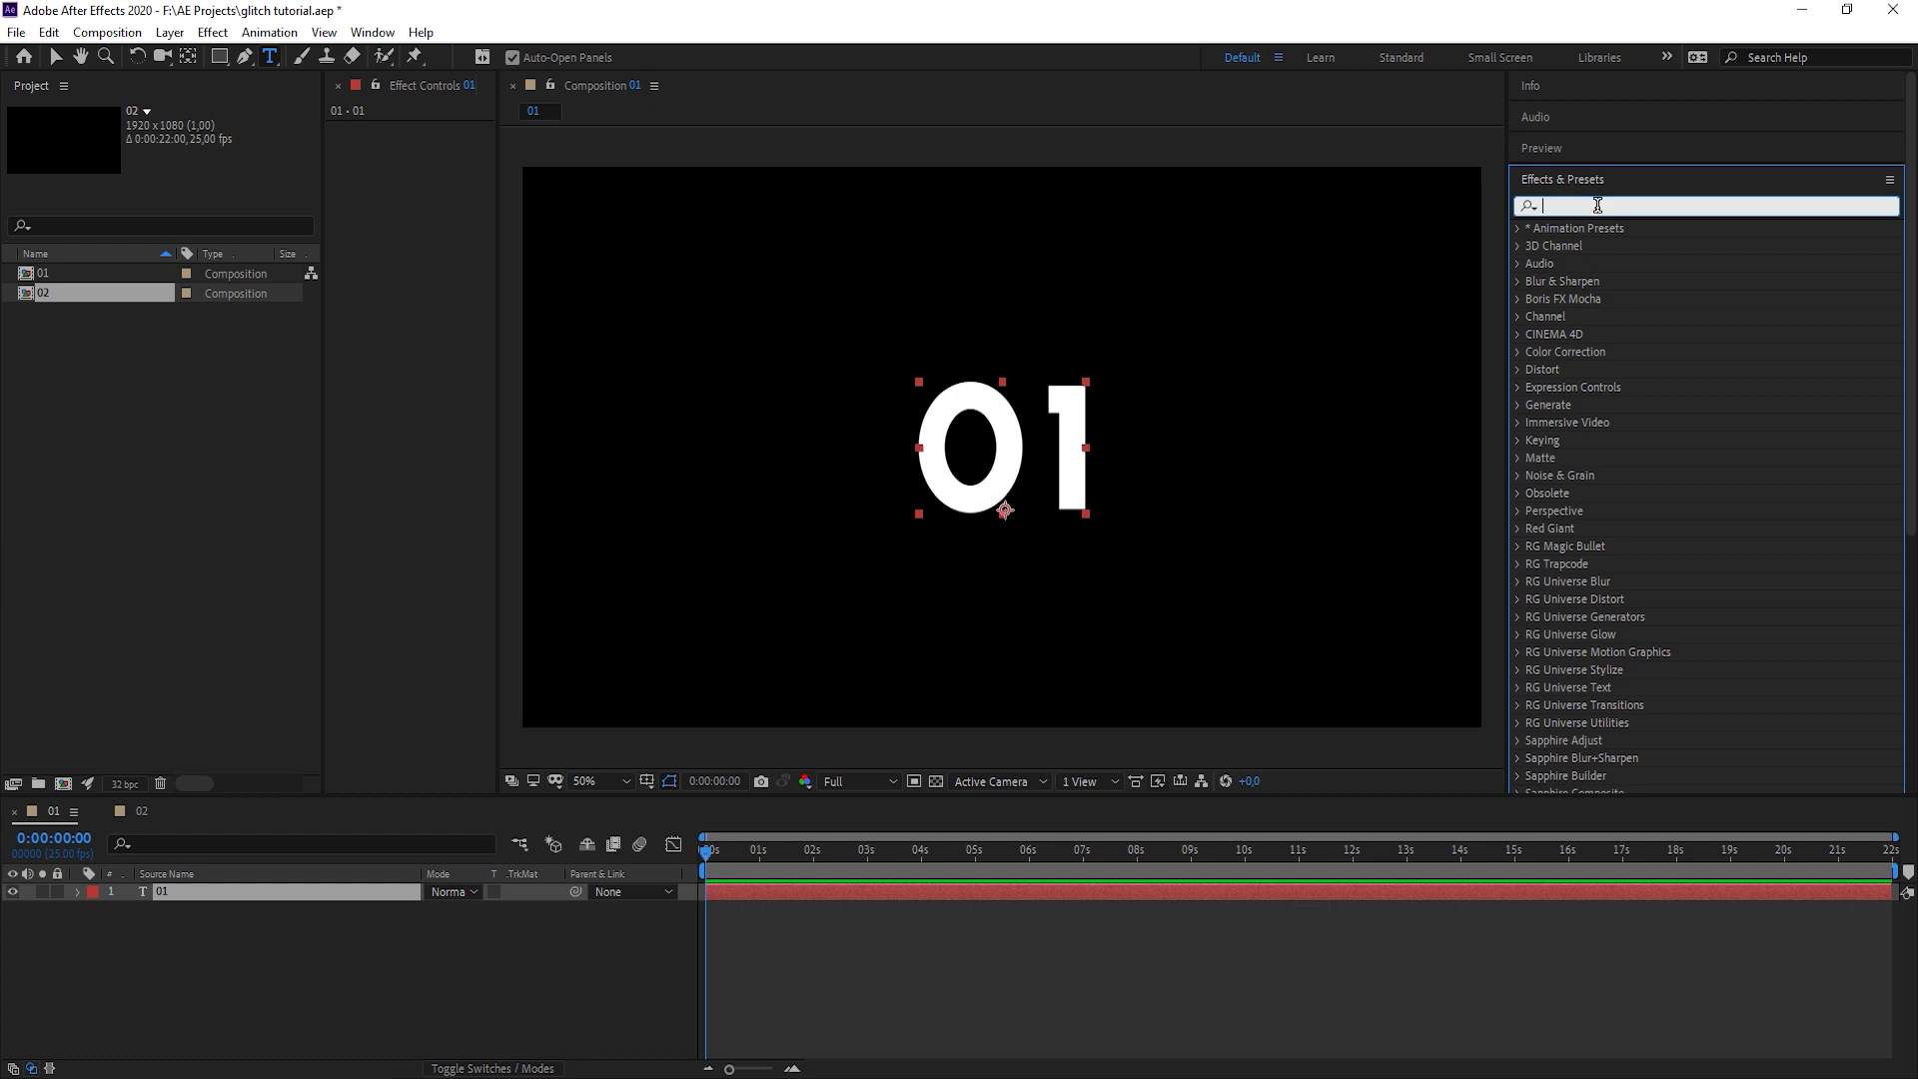
type("card wipe")
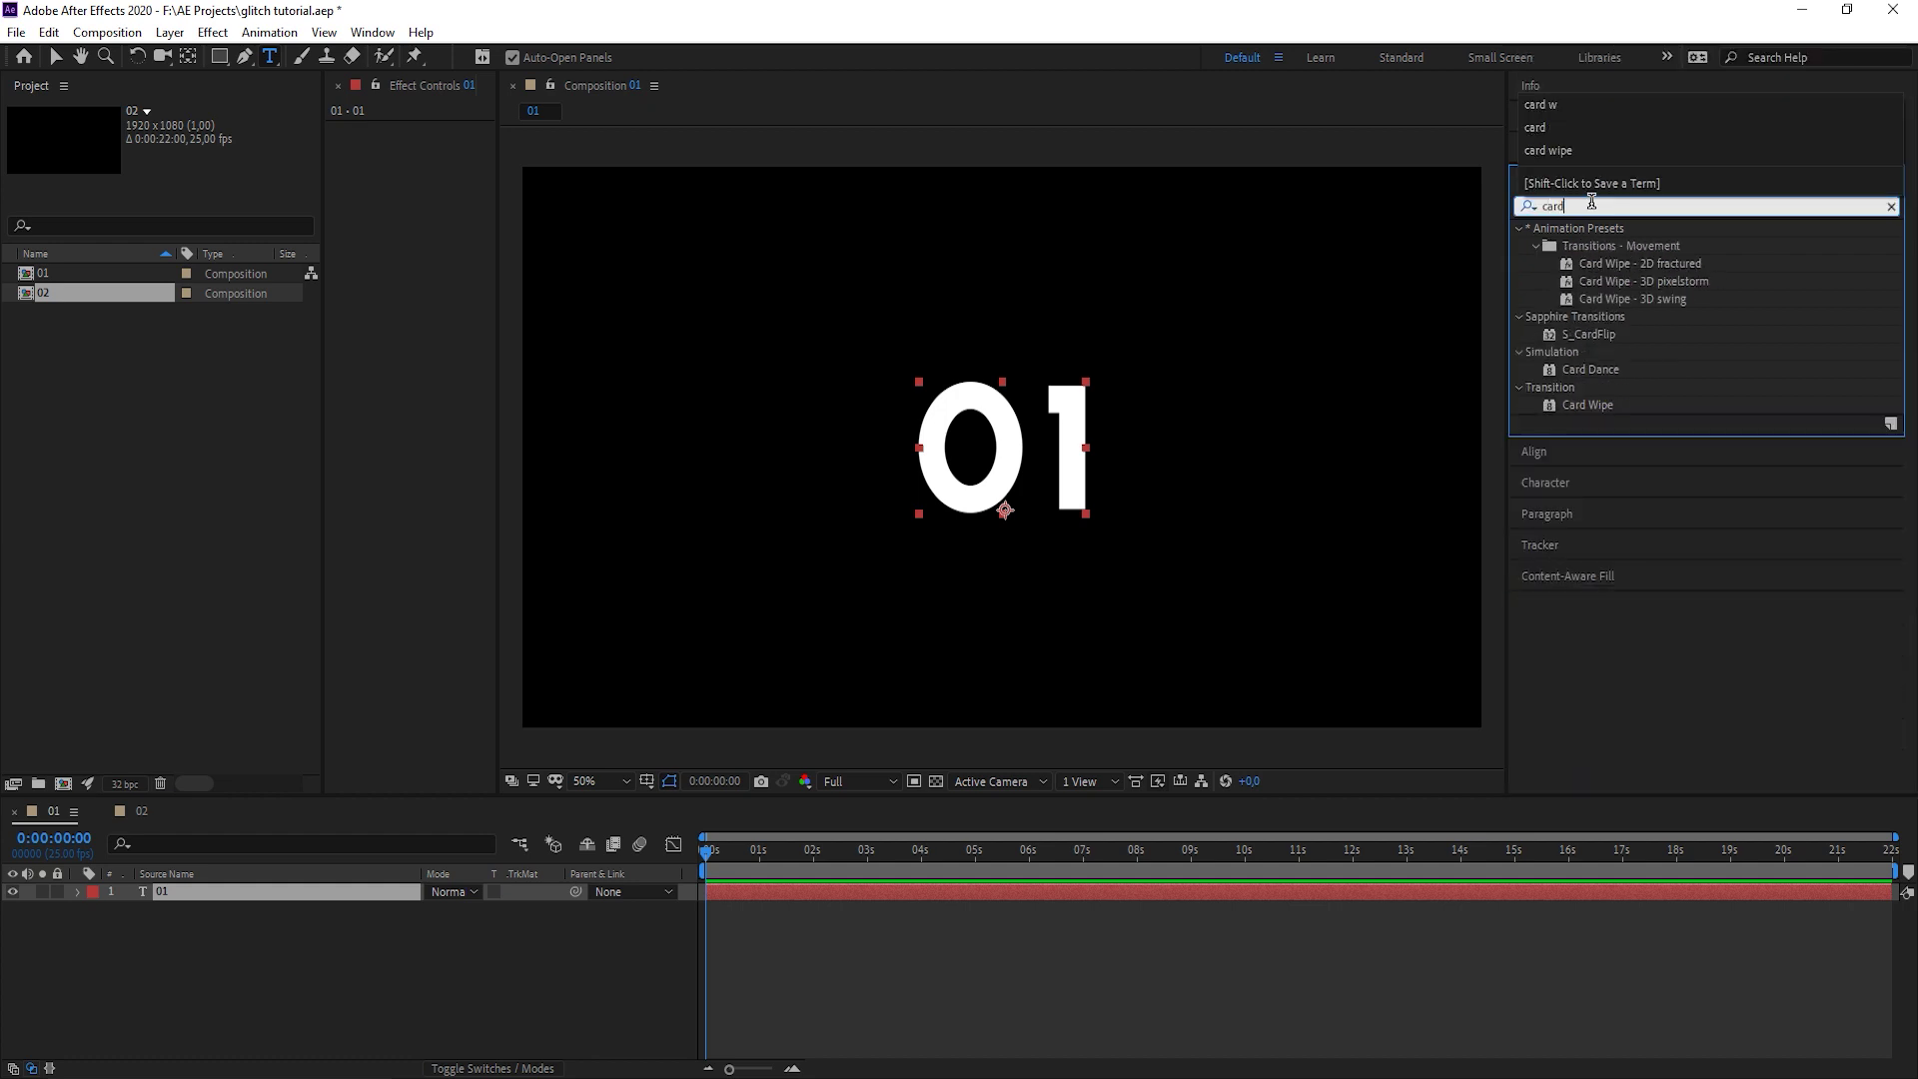
left_click(1587, 334)
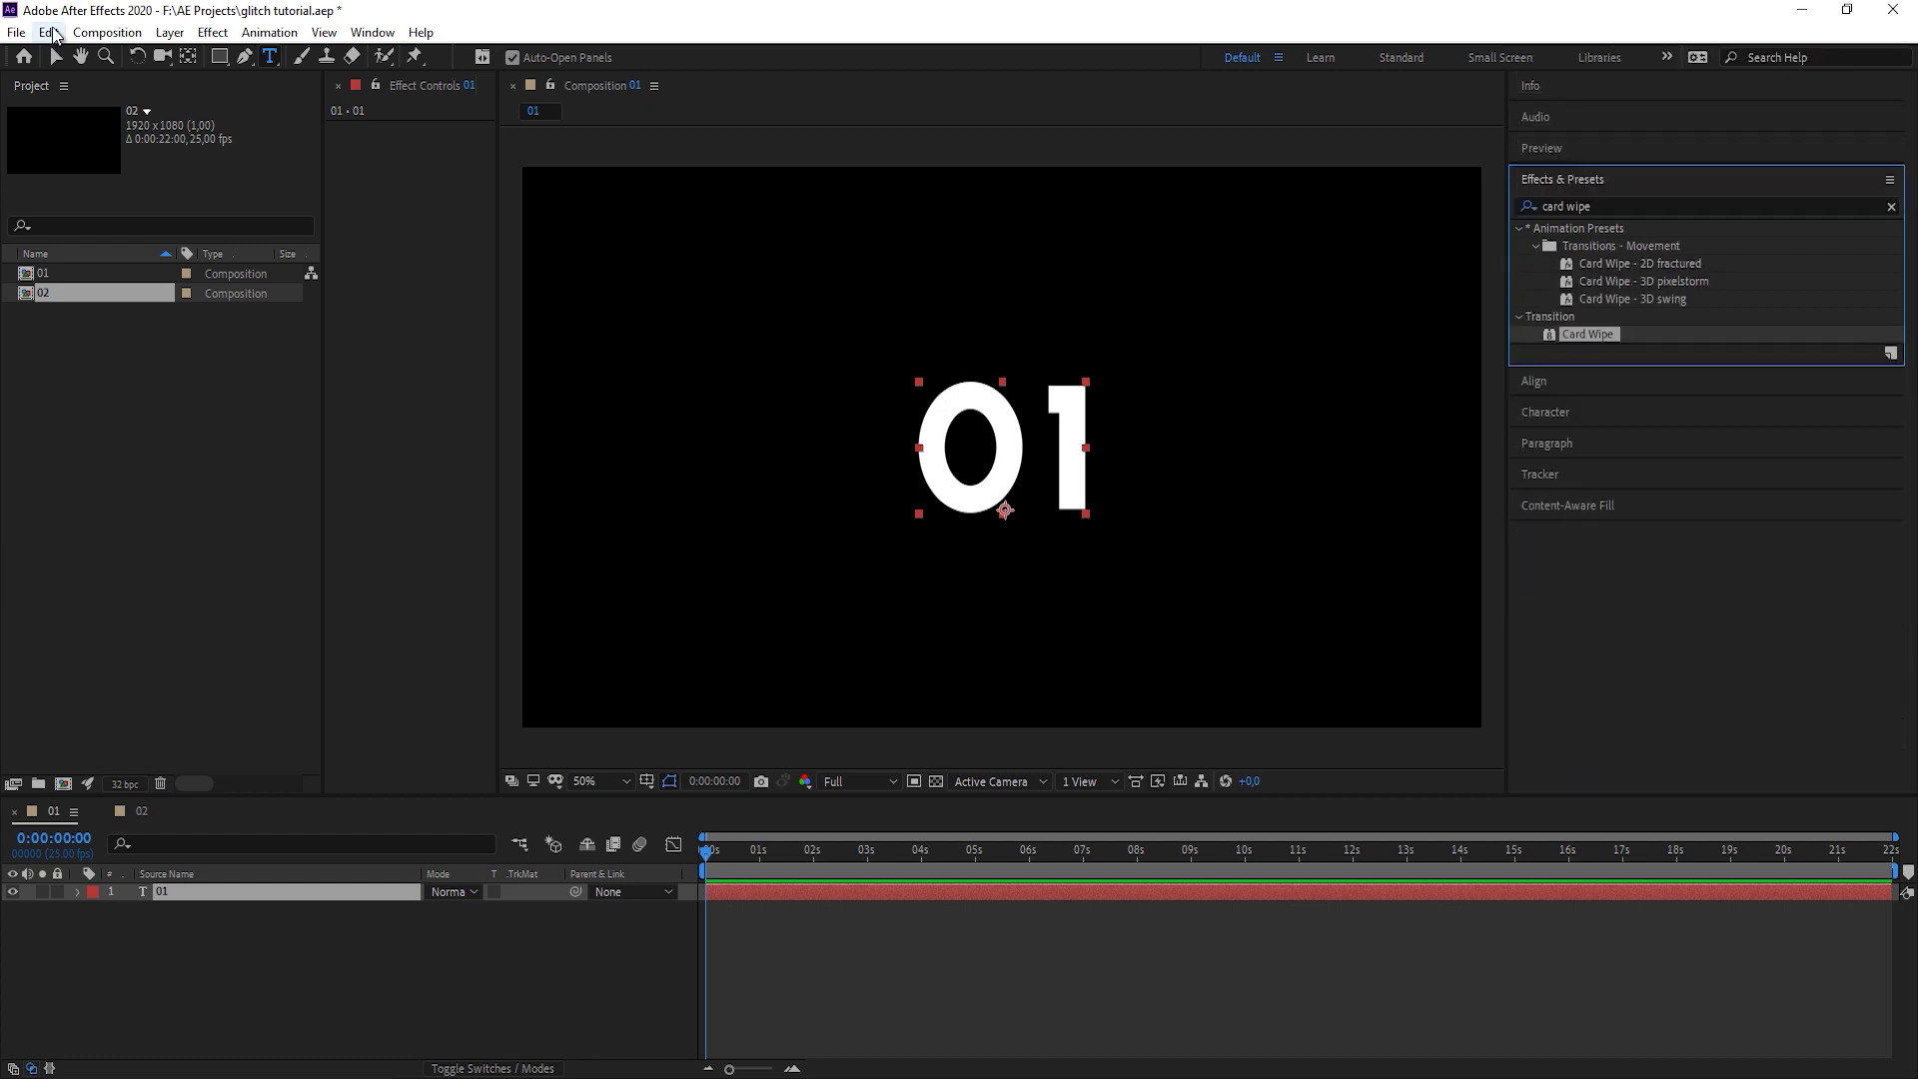
Create a new composition named Main.
left_click(107, 32)
left_click(130, 56)
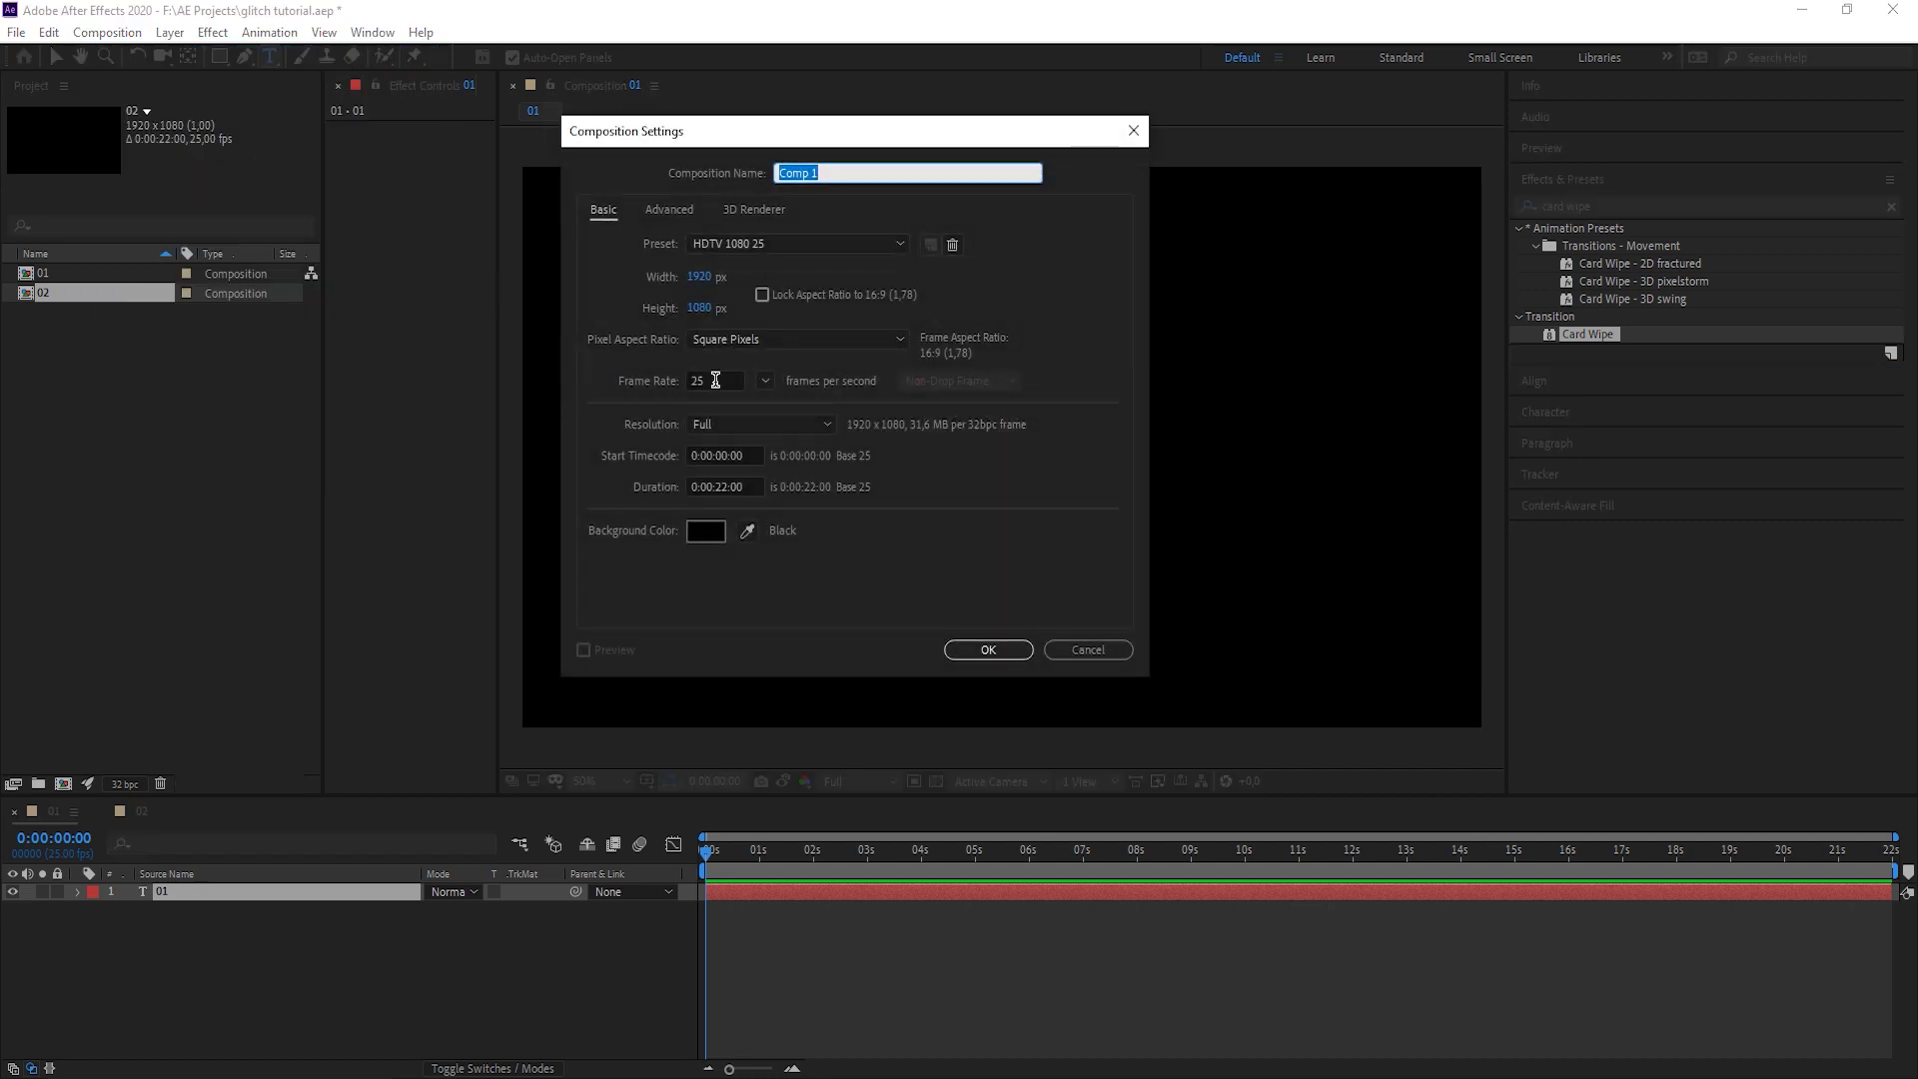
type("Main")
key("Return")
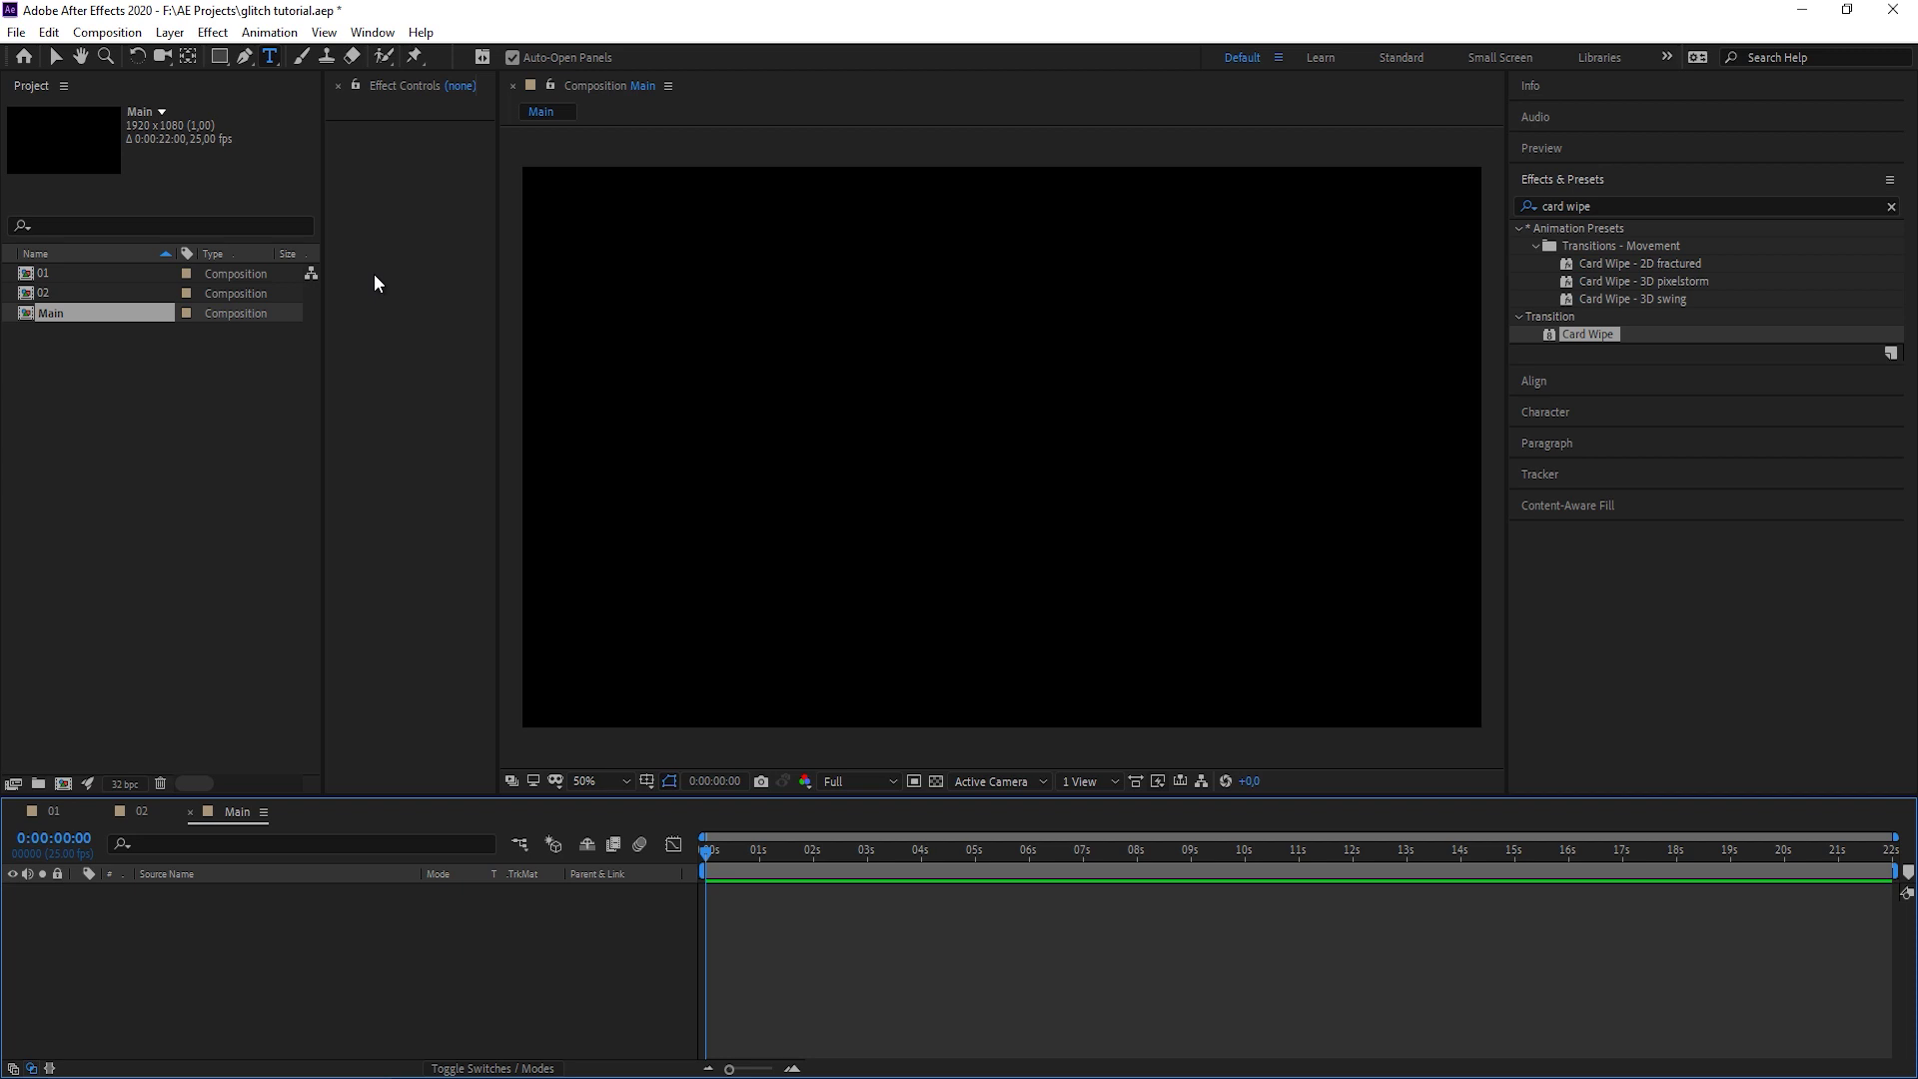
Add a composition-sized red solid to Main and apply the Card Wipe effect to it.
key("ctrl+y")
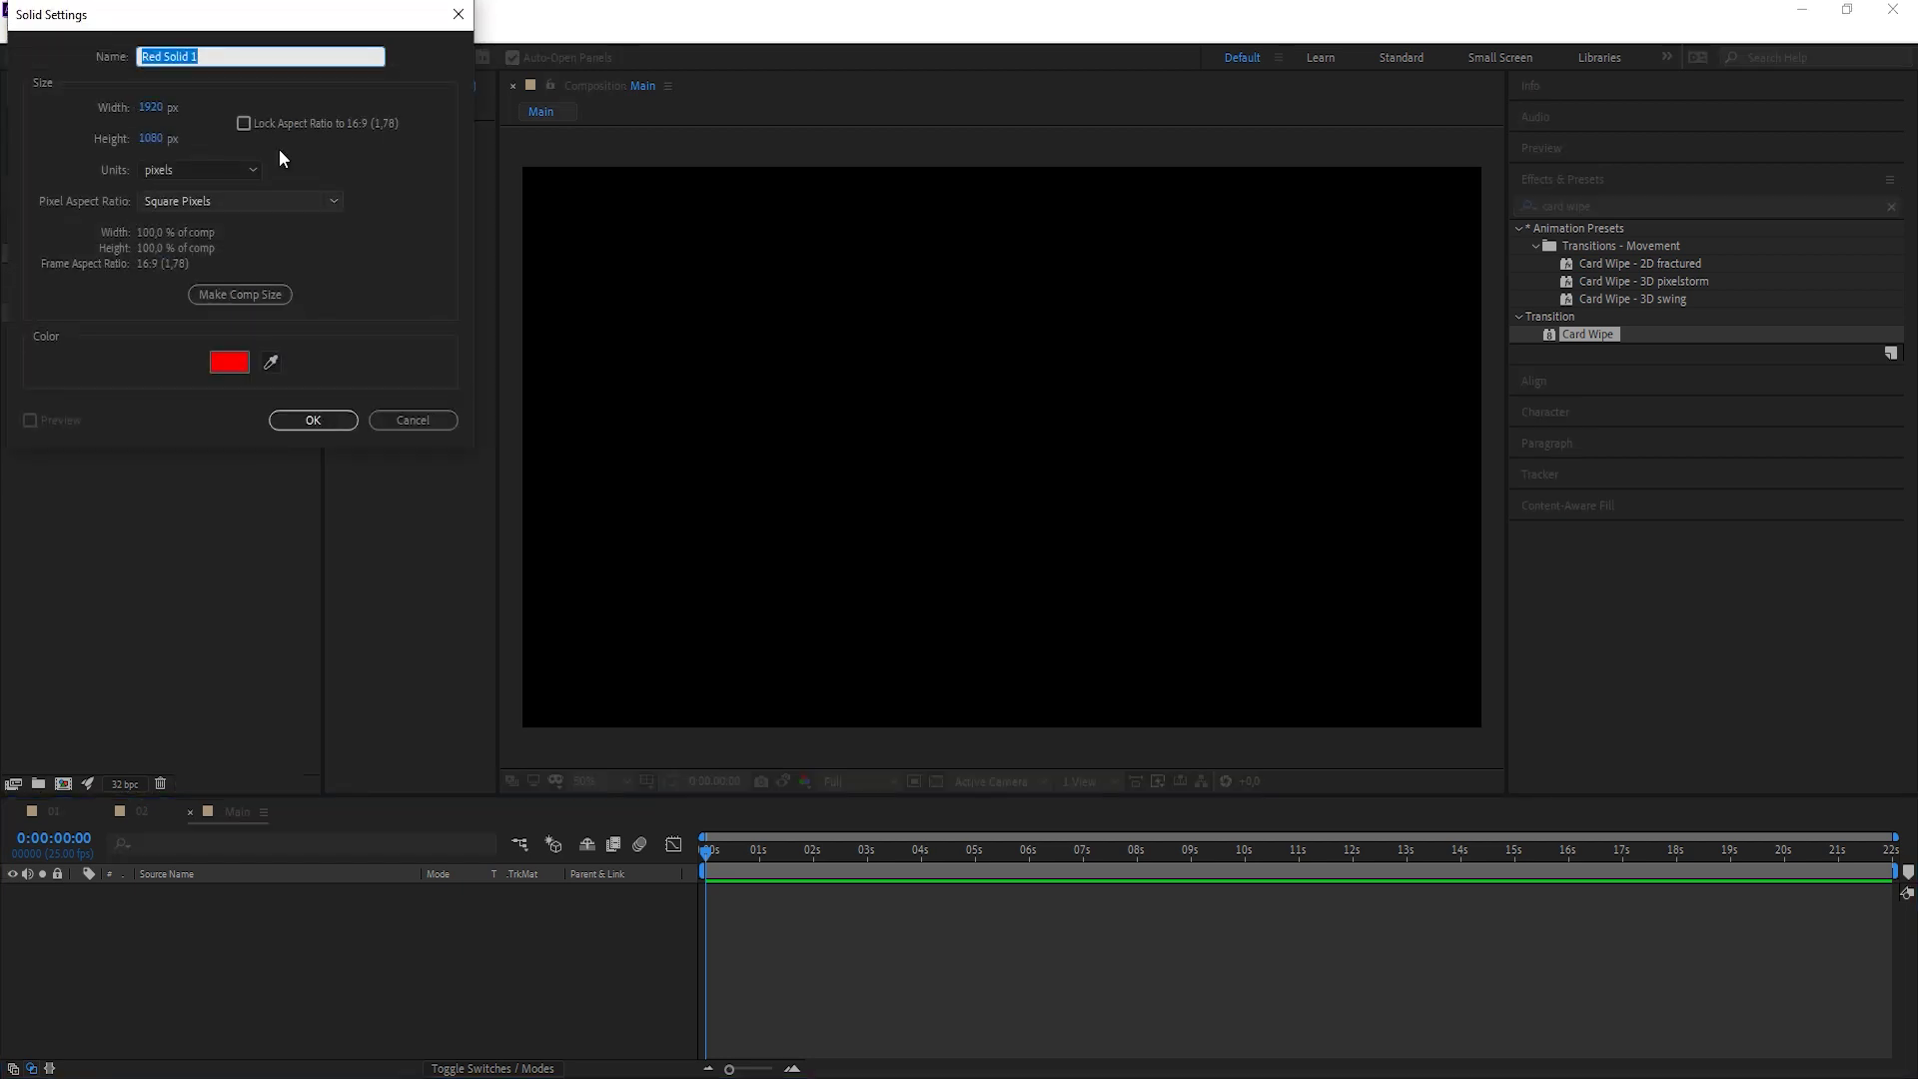
left_click(339, 428)
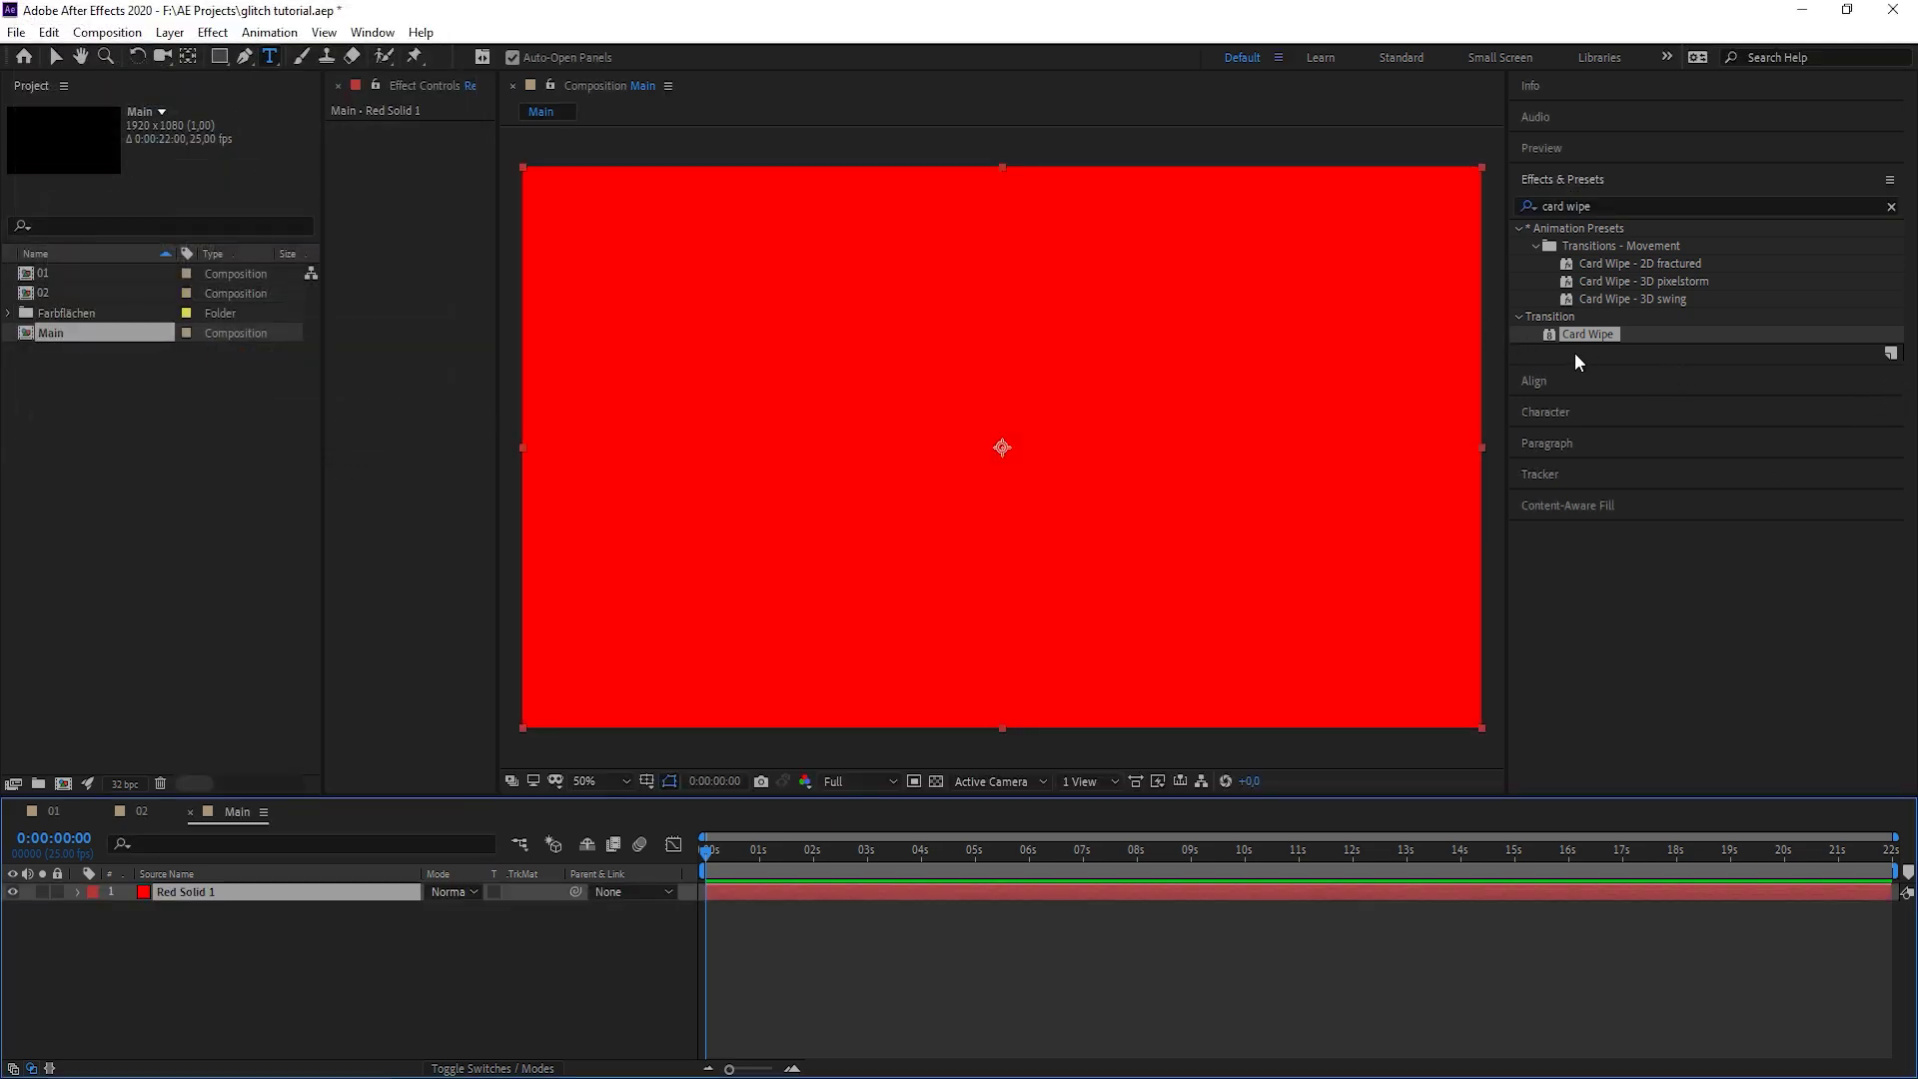
left_click_drag(1586, 339, 1190, 388)
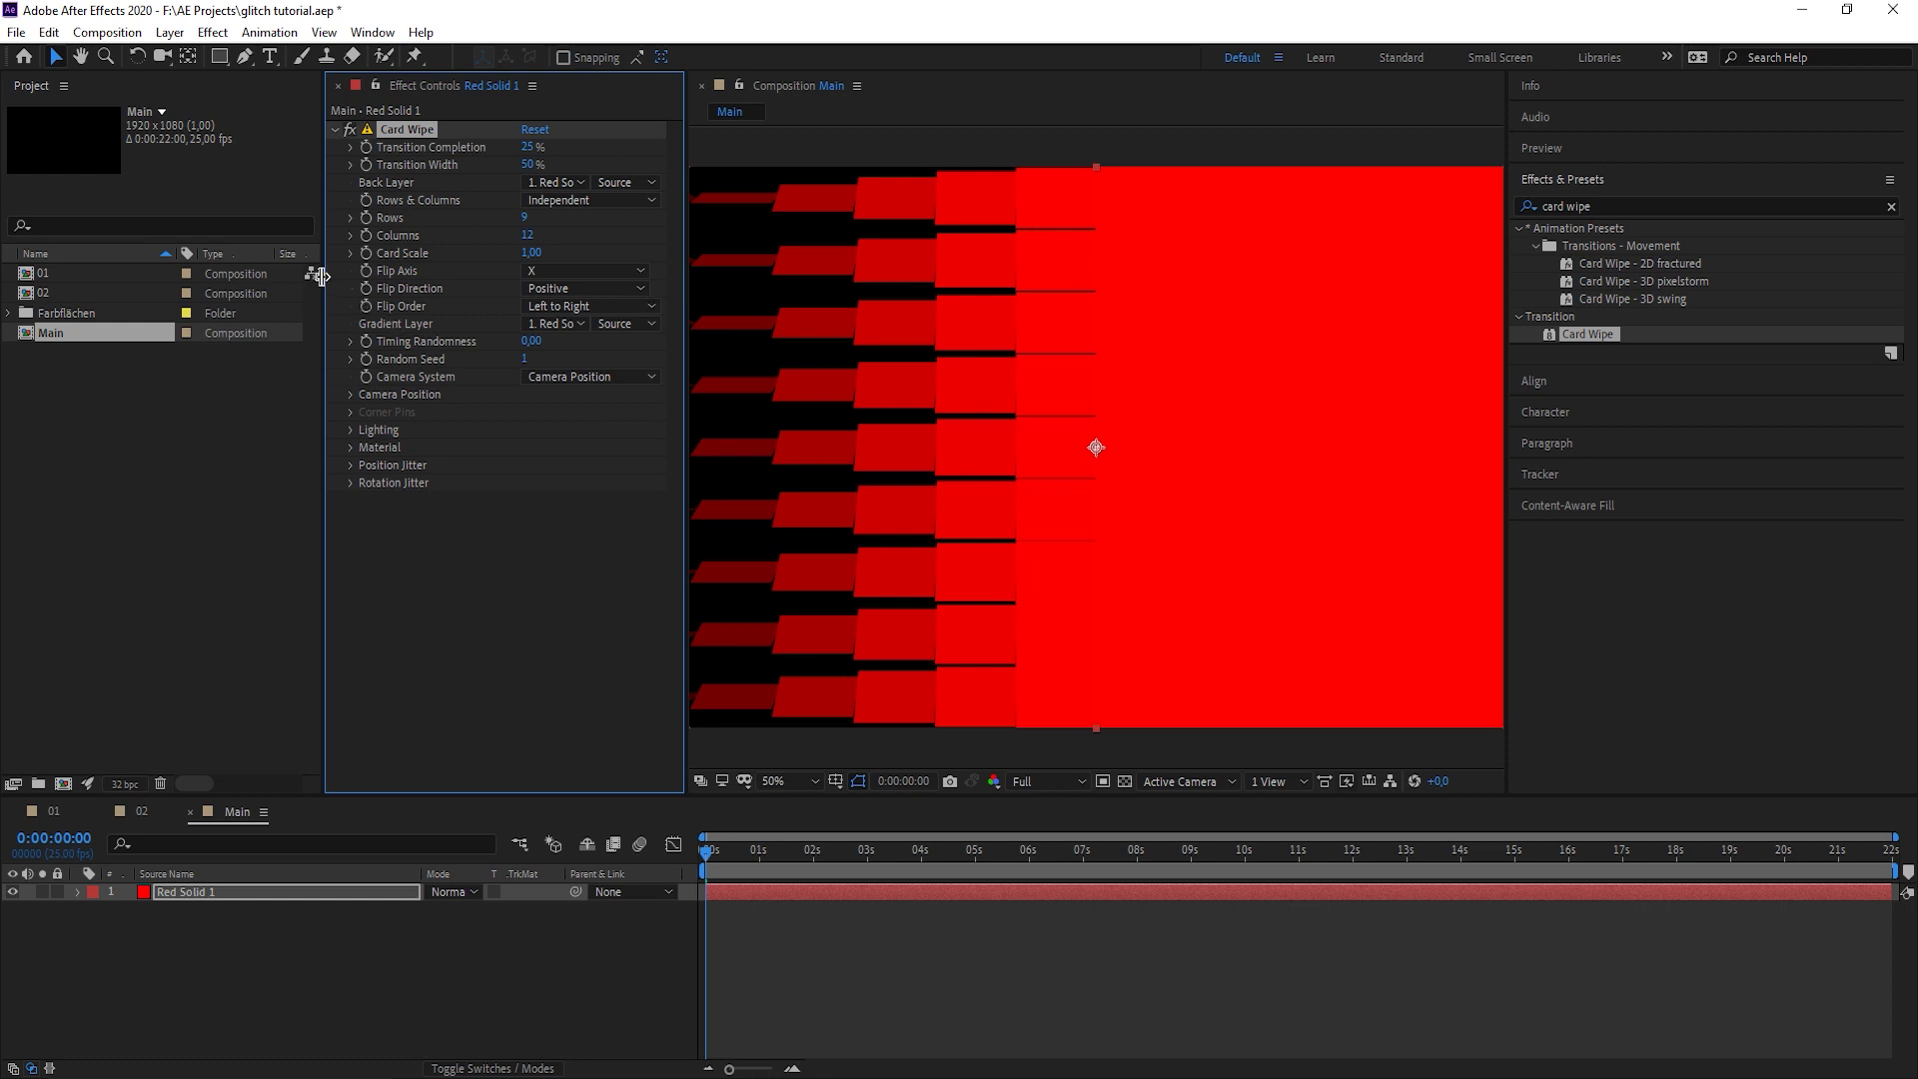
Preview the solid's Card Wipe by varying Transition Completion across its range, ending at 63%.
left_click_drag(320, 278, 210, 278)
left_click_drag(475, 147, 428, 90)
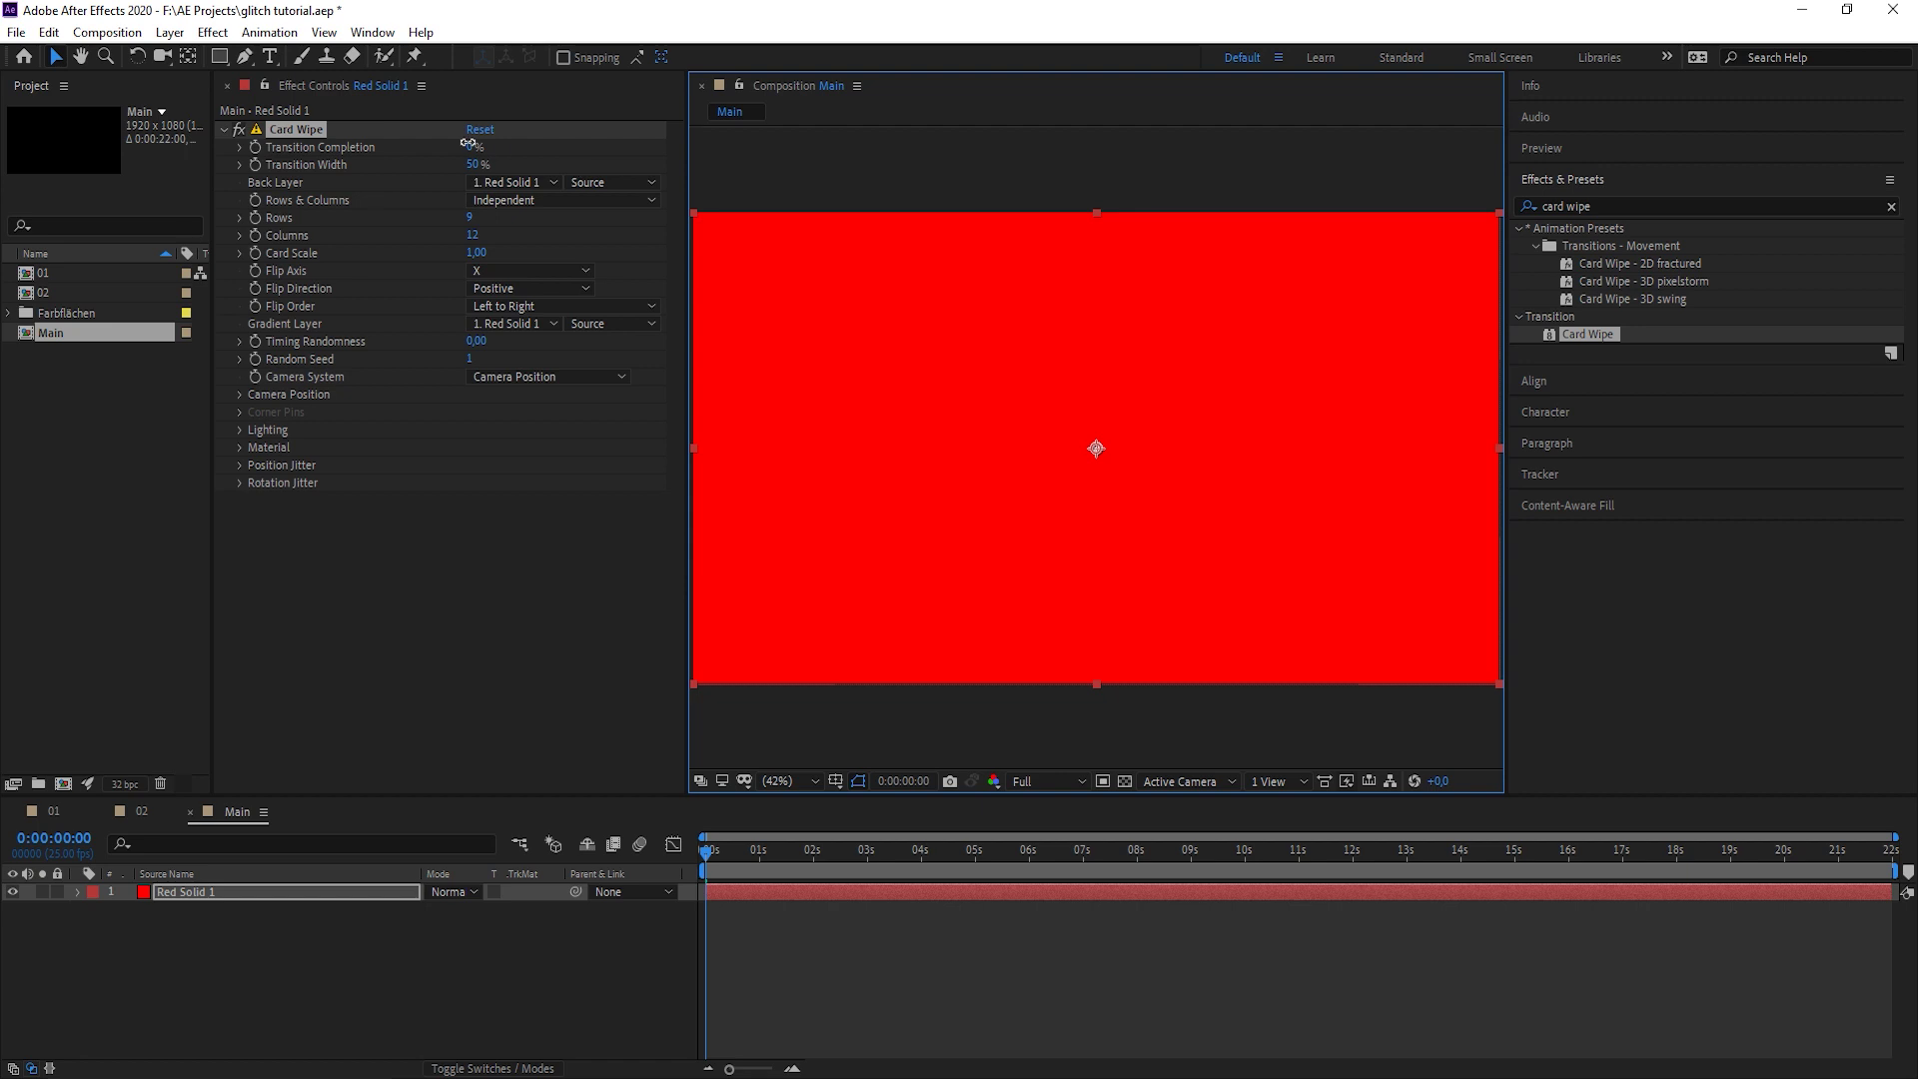
left_click_drag(470, 145, 626, 149)
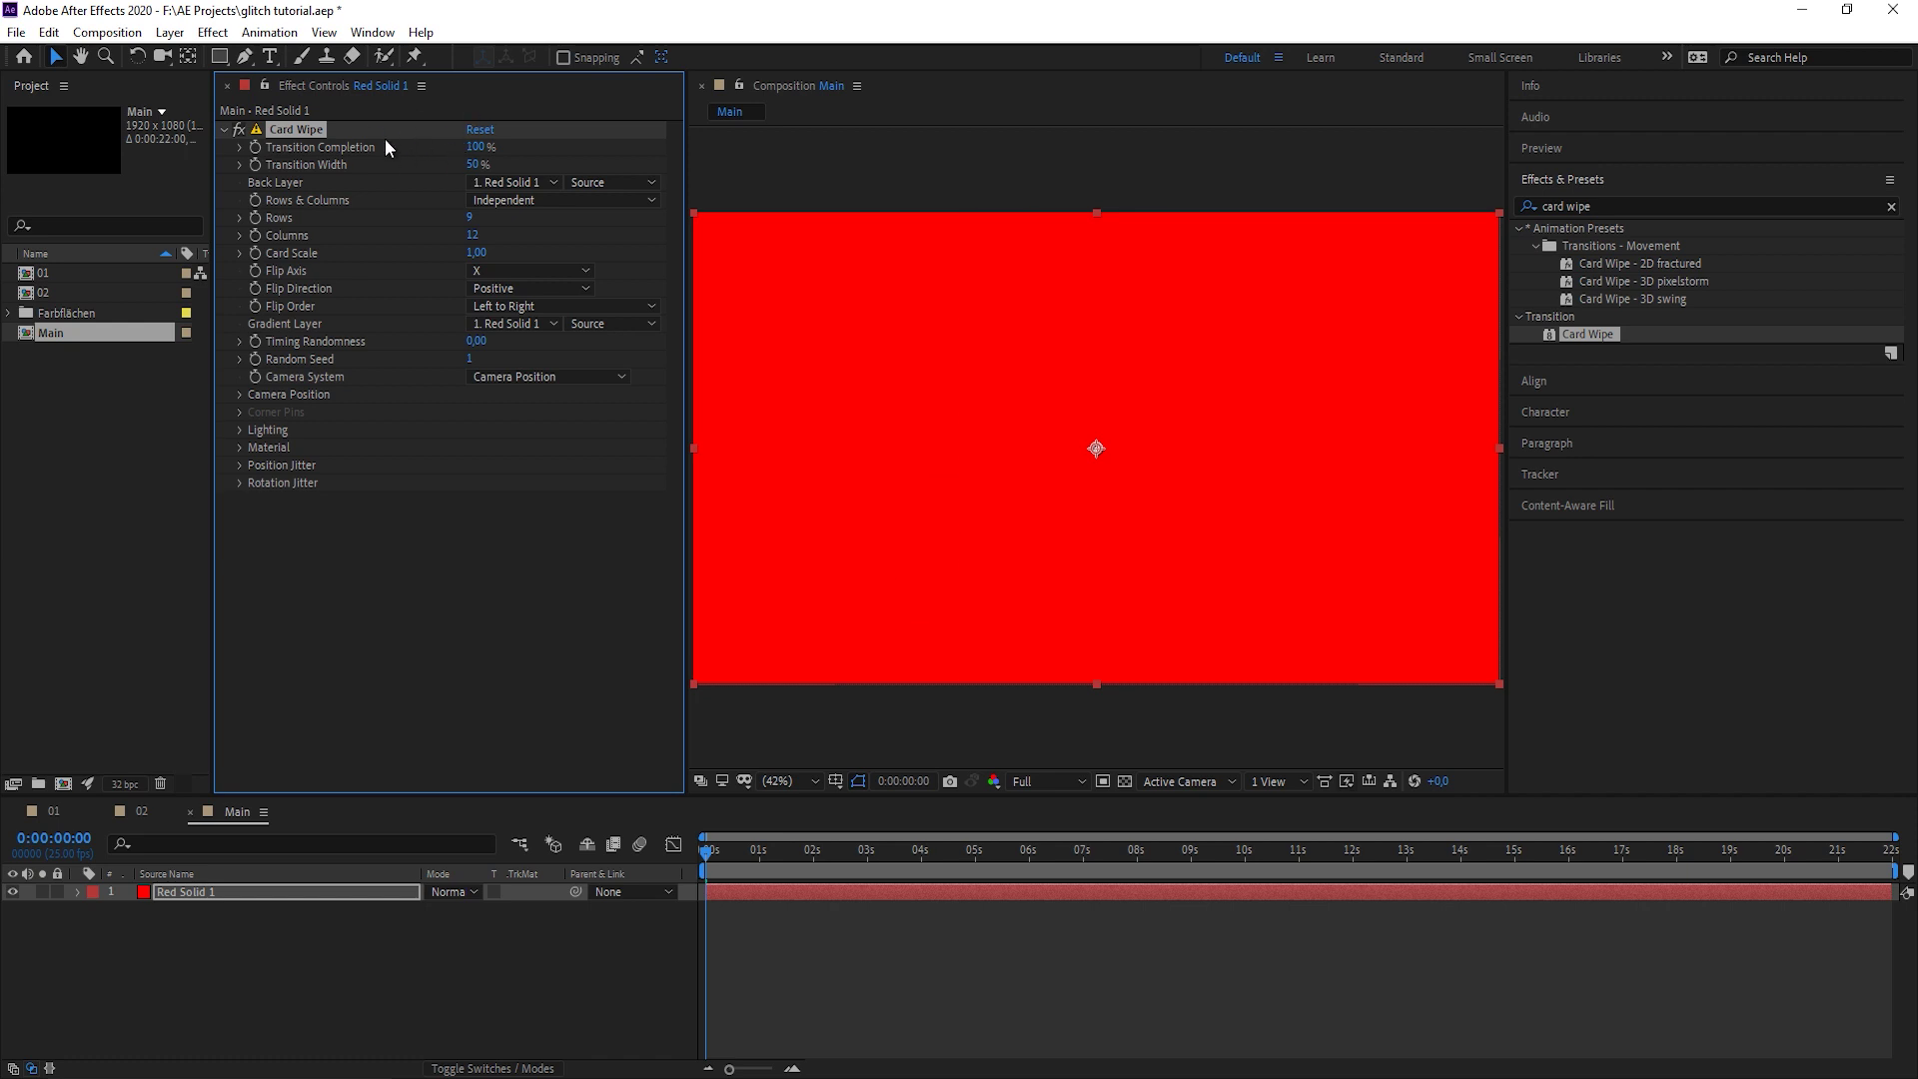
left_click_drag(476, 147, 446, 150)
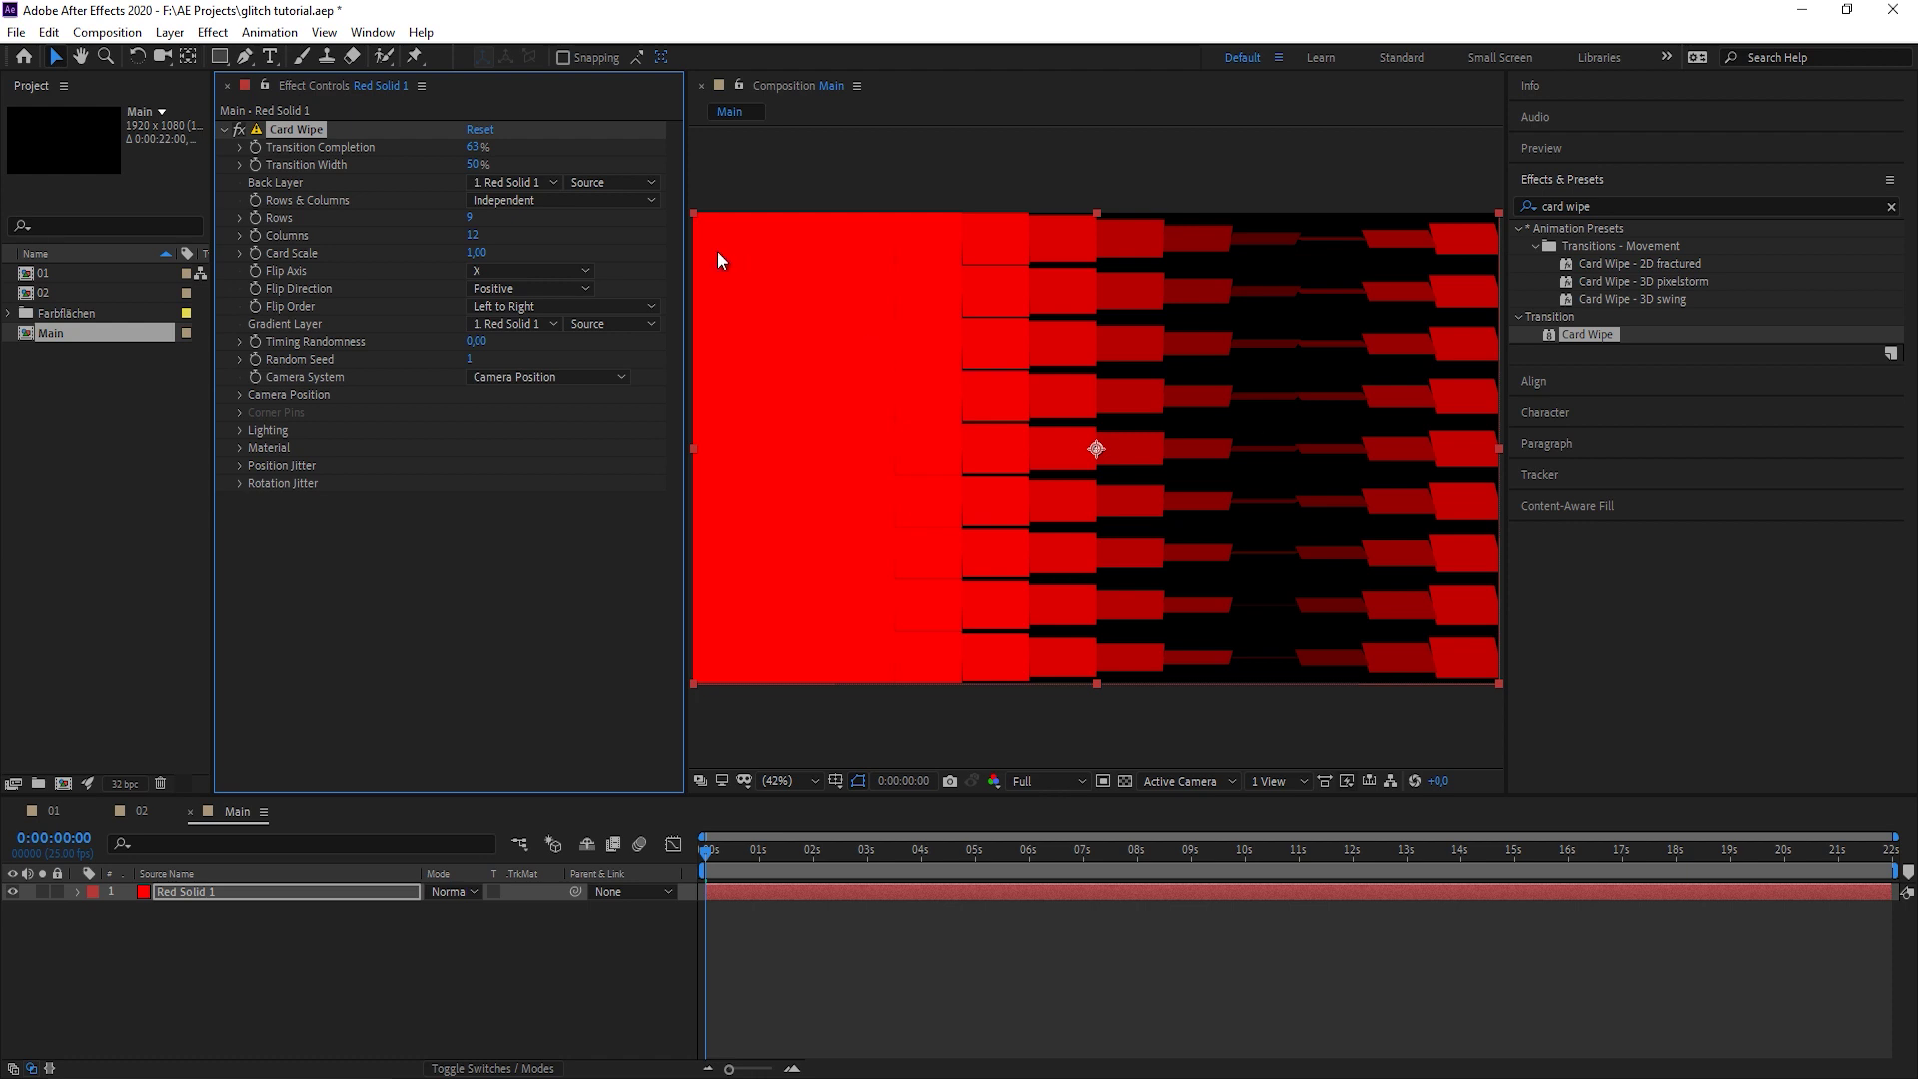
Set the solid's Card Wipe to 1 row and 26 columns.
left_click(470, 217)
type("1")
key("Return")
left_click(477, 237)
type("26")
key("Return")
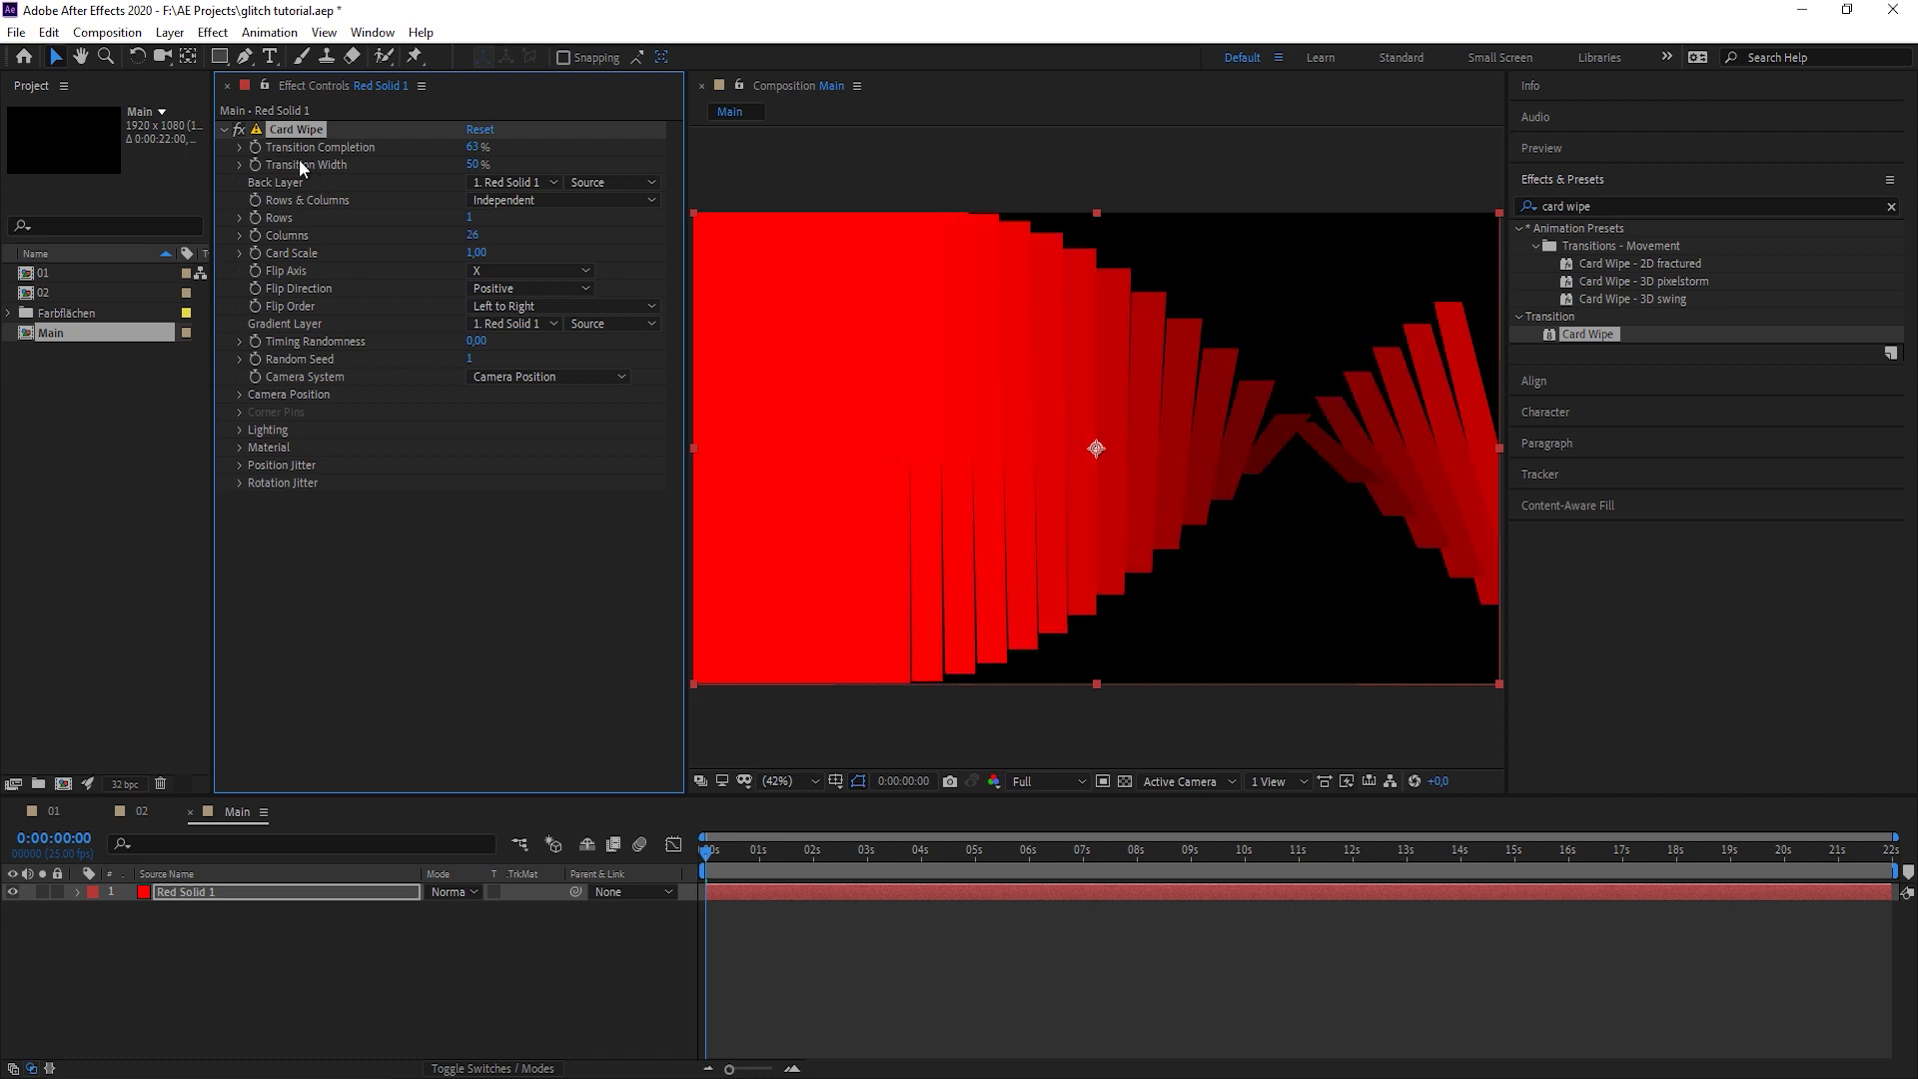
Try a narrower Card Wipe Transition Width on the solid, ending at 28%.
left_click_drag(473, 164, 330, 168)
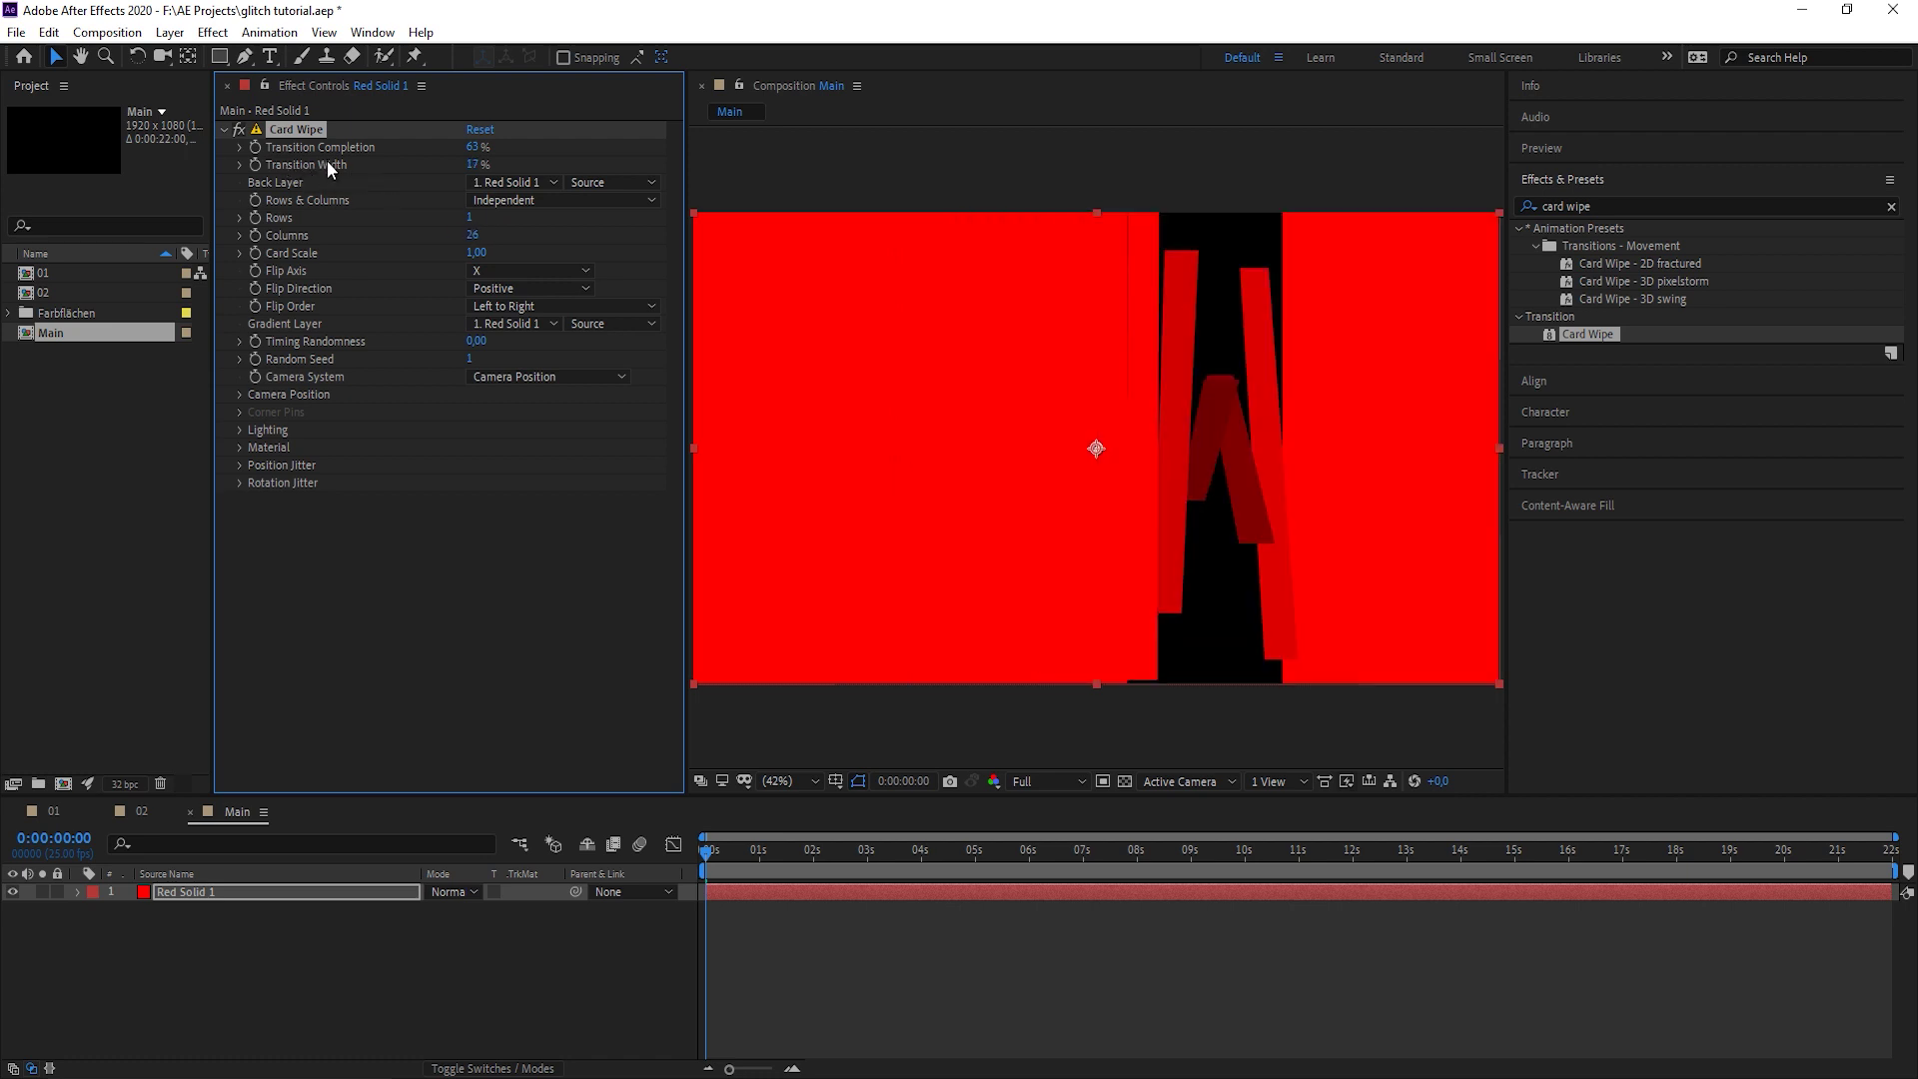
left_click(483, 160)
type("28")
key("Return")
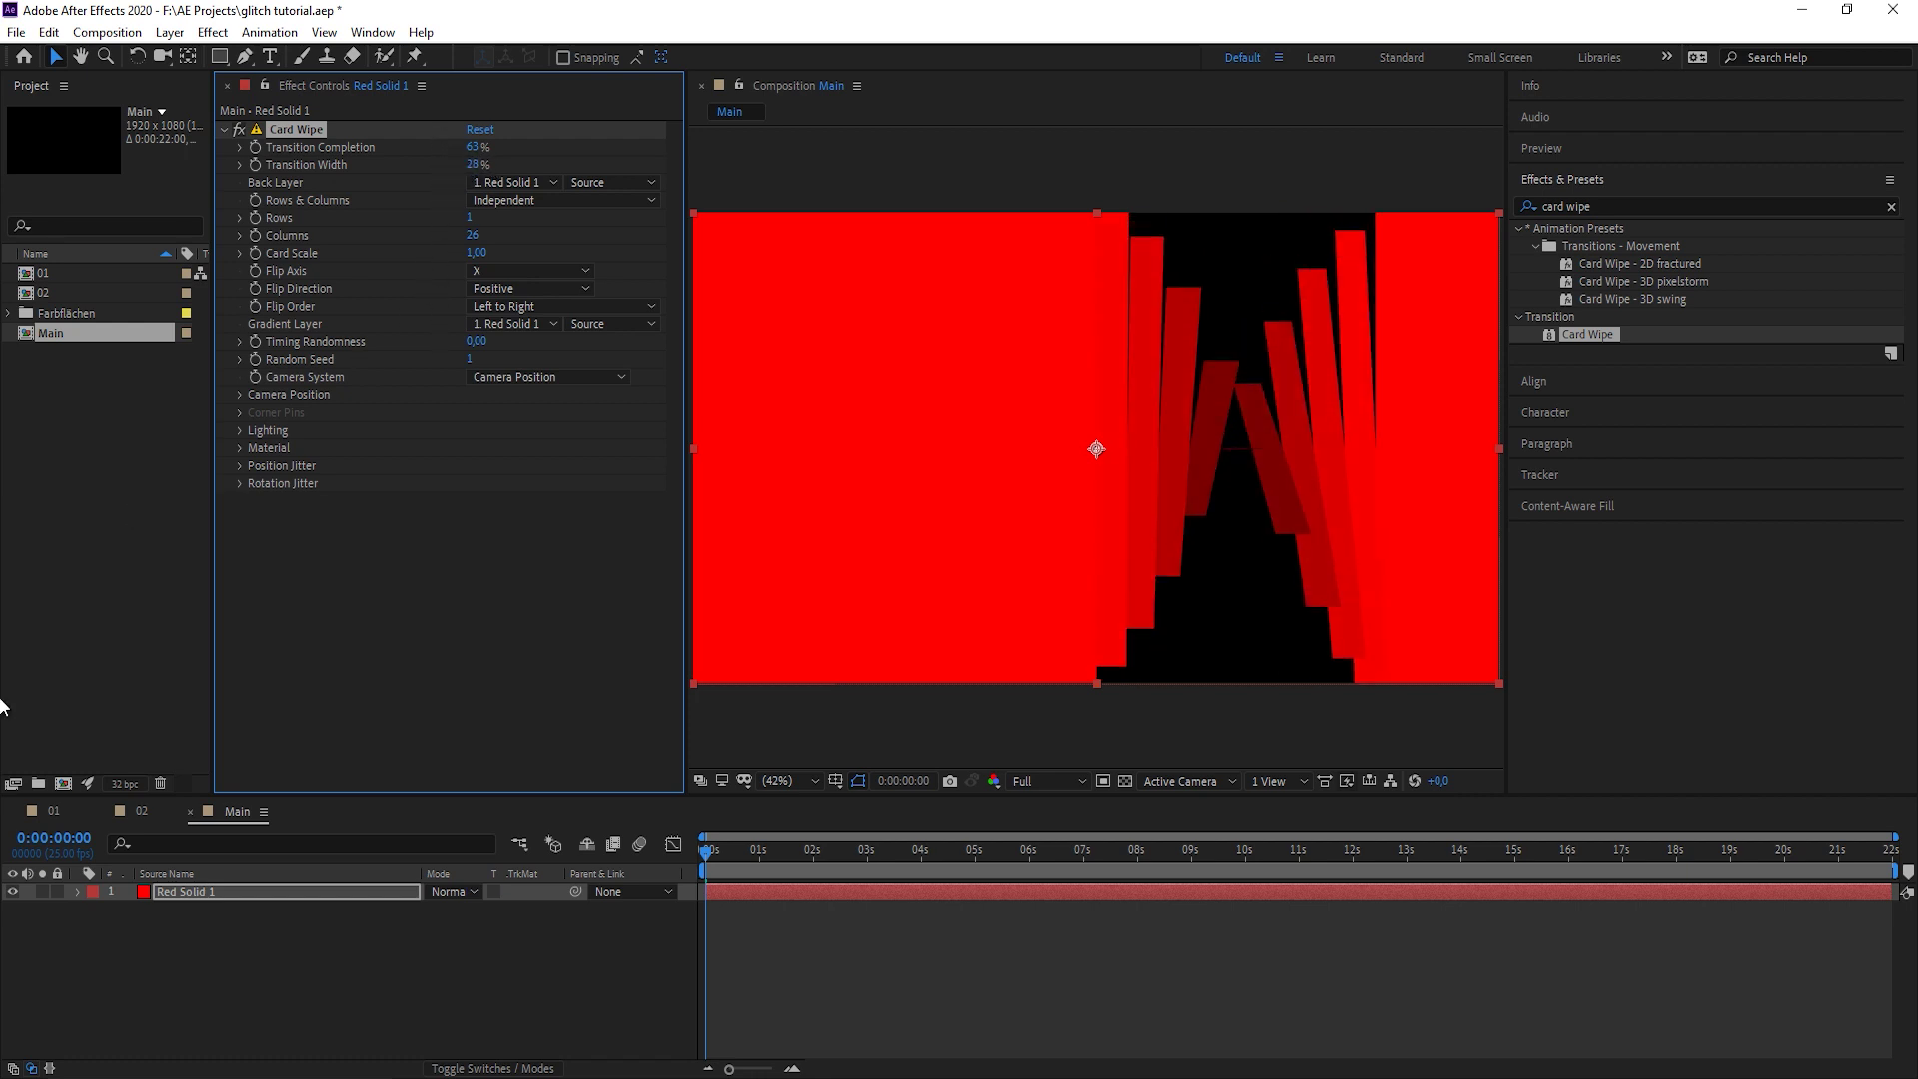
Reset the solid's Card Wipe settings and set both Rows and Columns to 4.
left_click(240, 467)
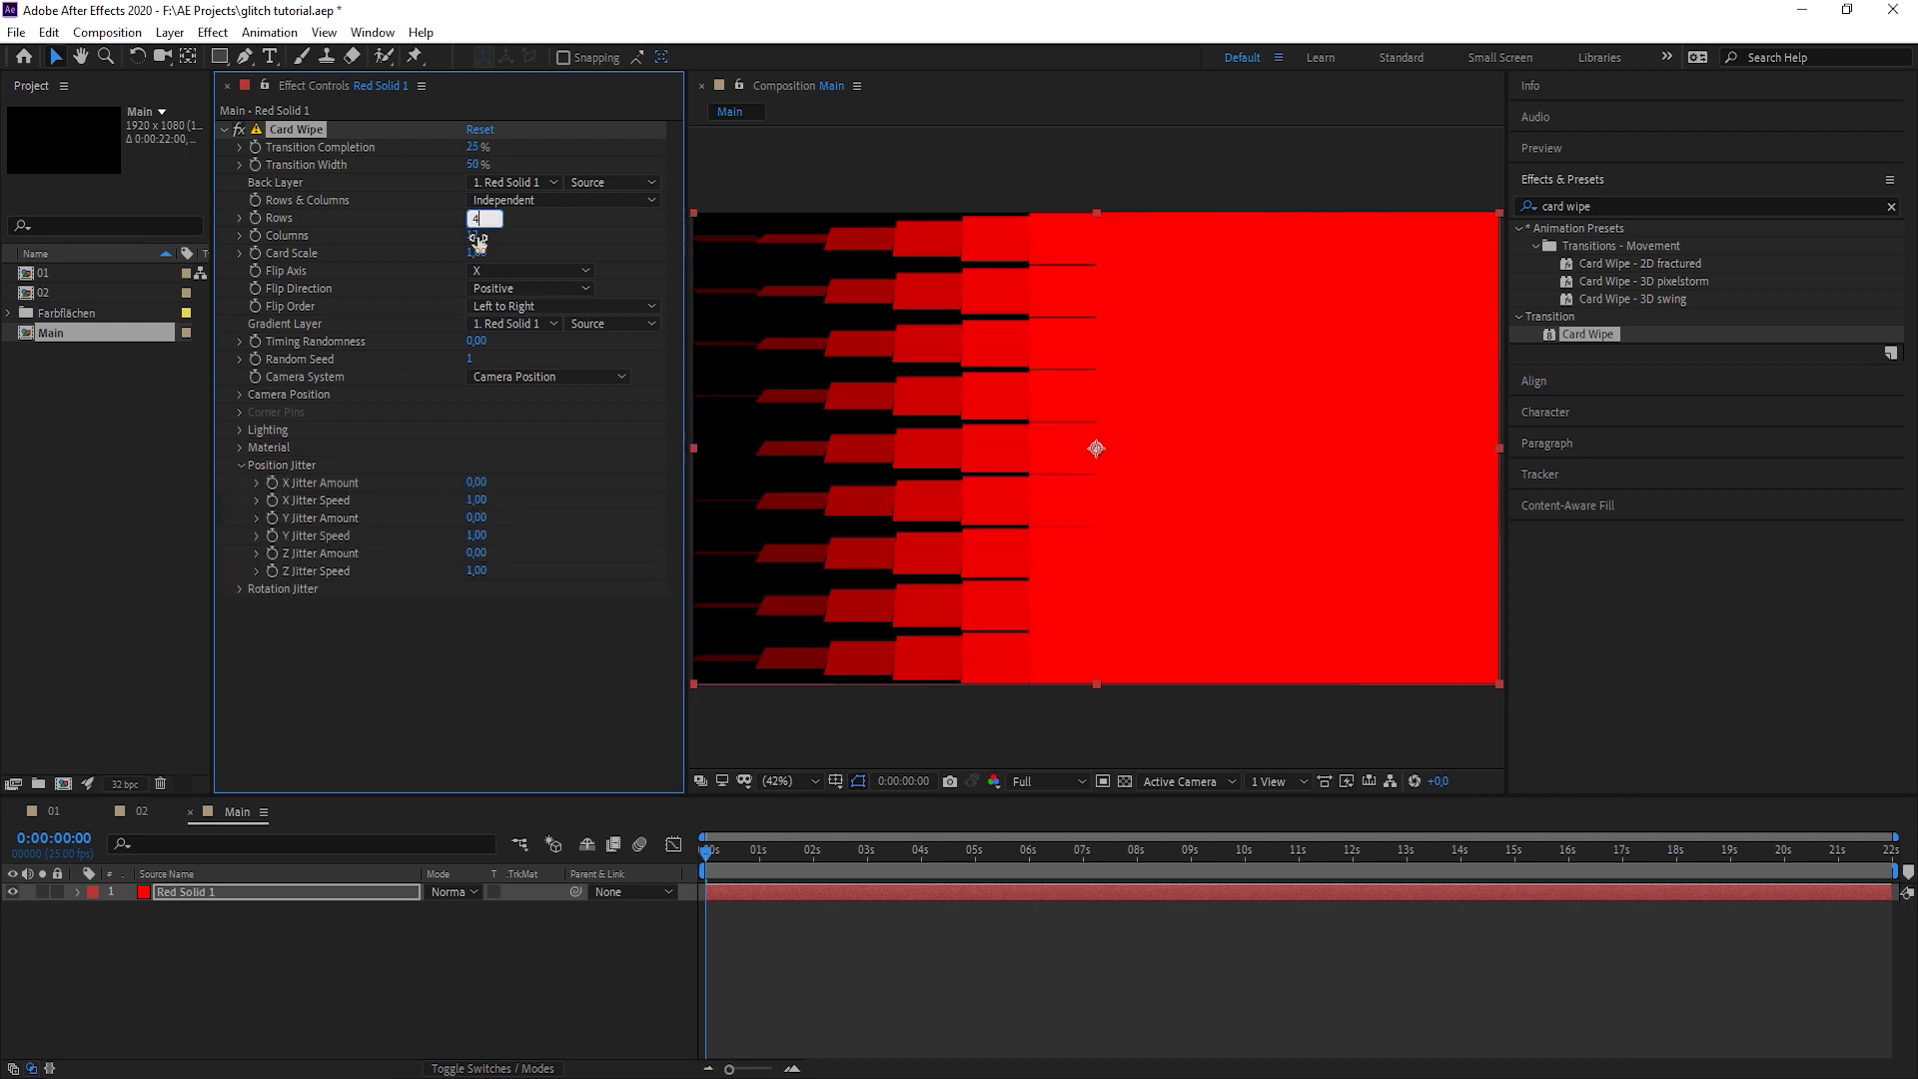
key("Tab")
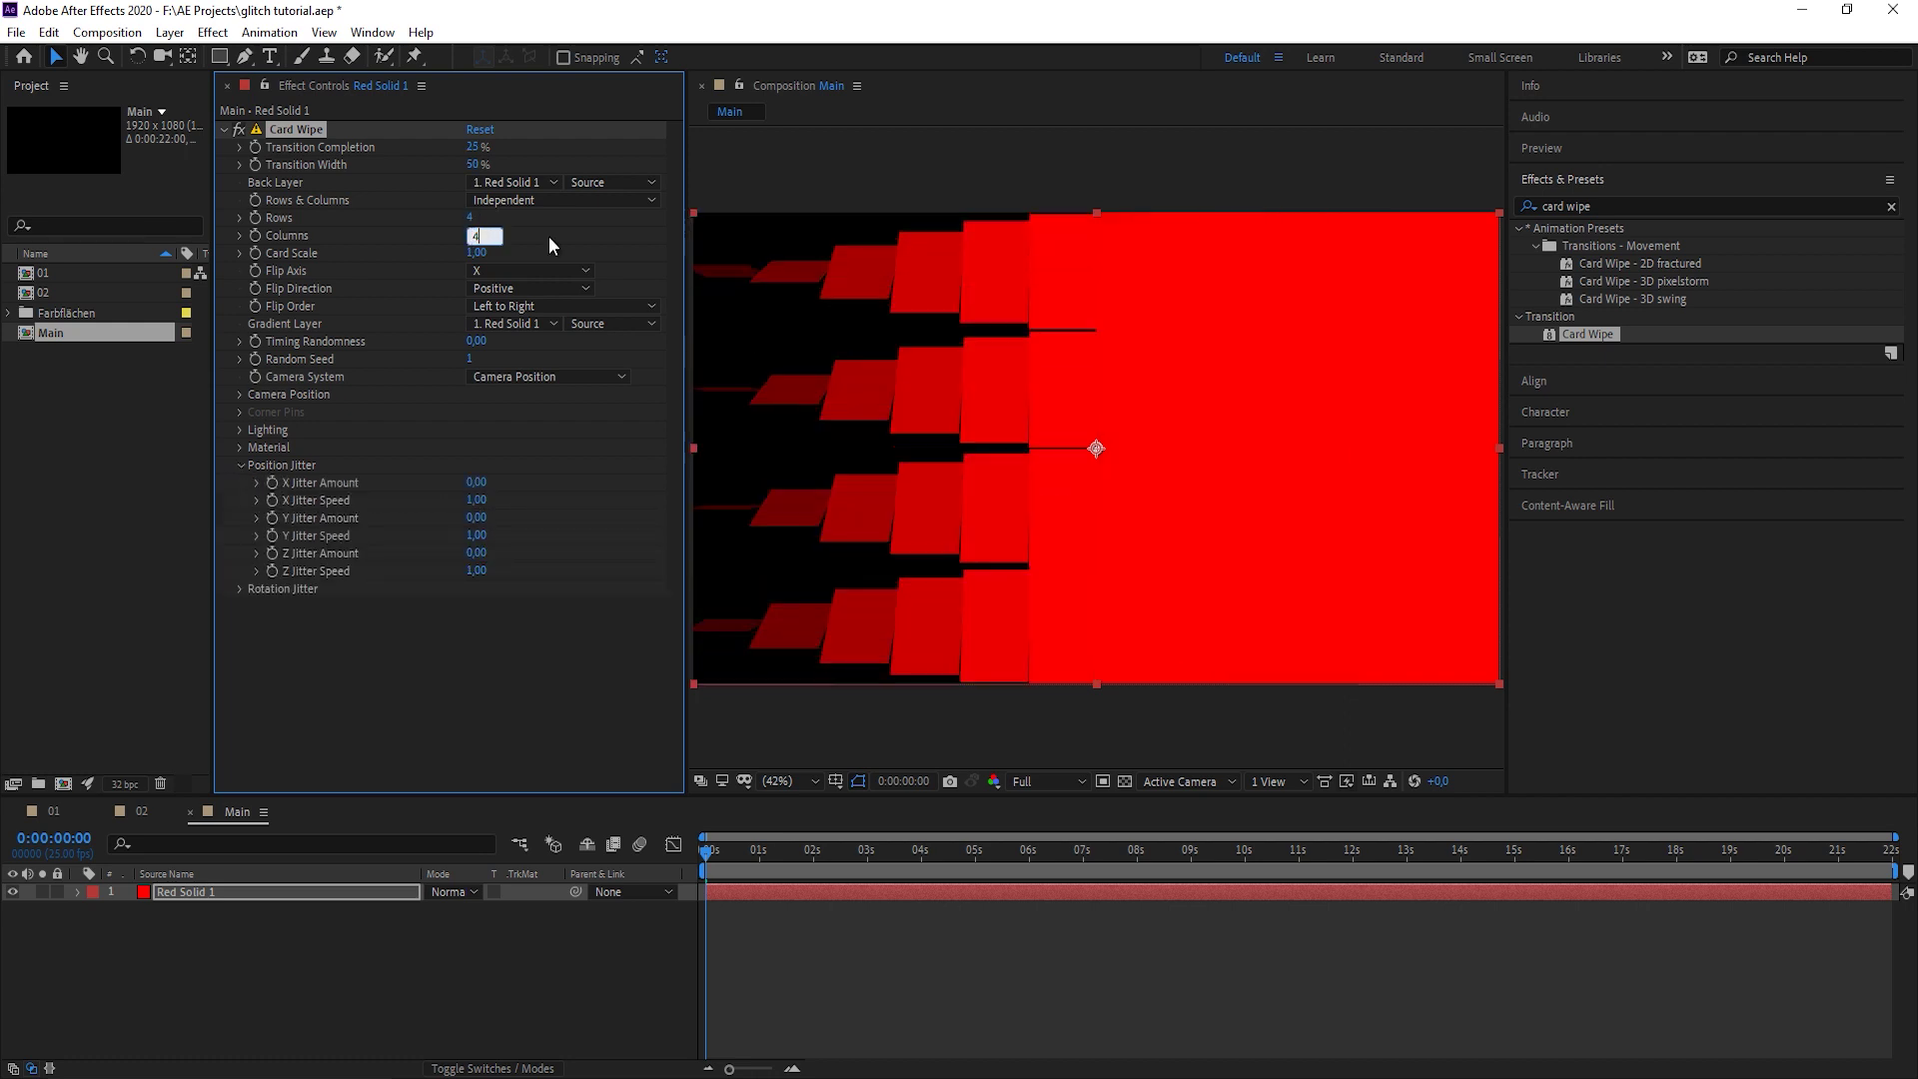
type("4")
left_click(548, 236)
Set Transition Completion to 50% and the position jitter amounts to X 1.21, Y 0.31 and Z 1.95.
left_click(473, 146)
type("50")
key("Return")
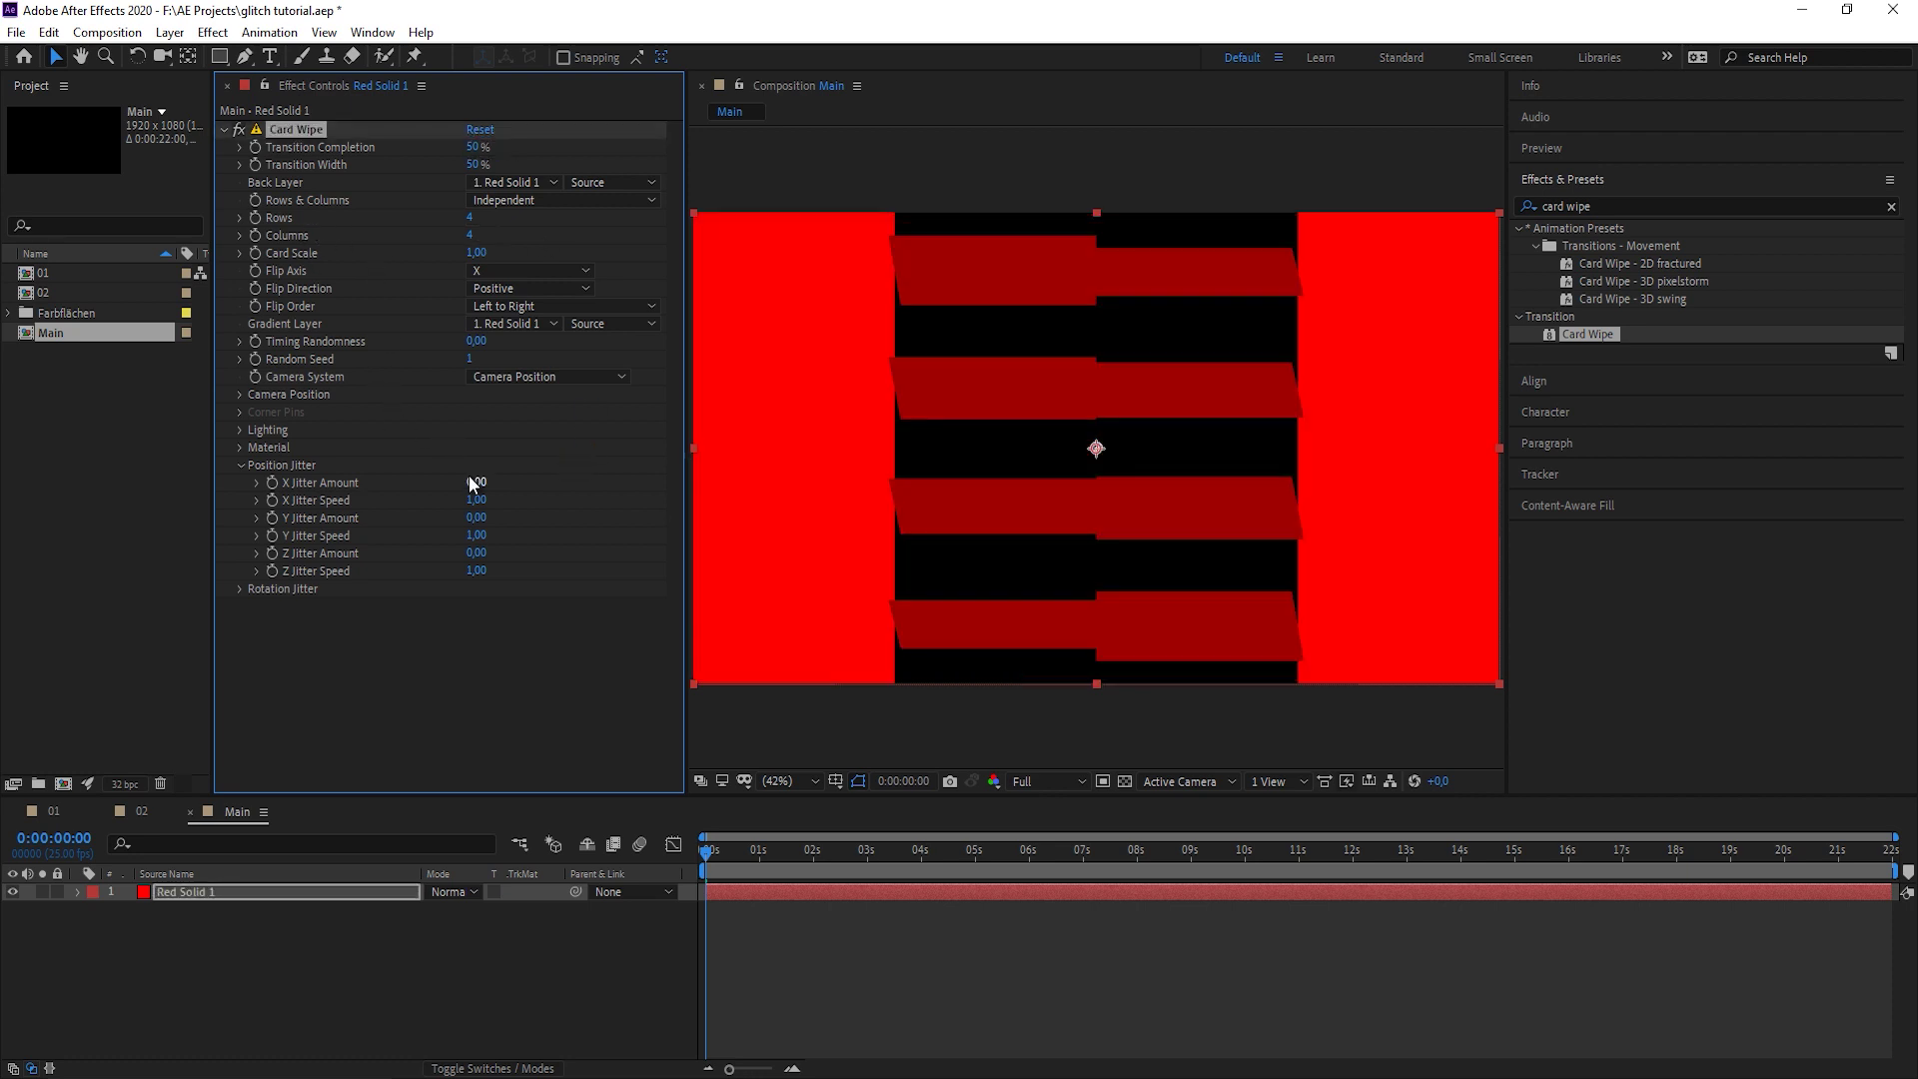
left_click_drag(474, 485, 512, 527)
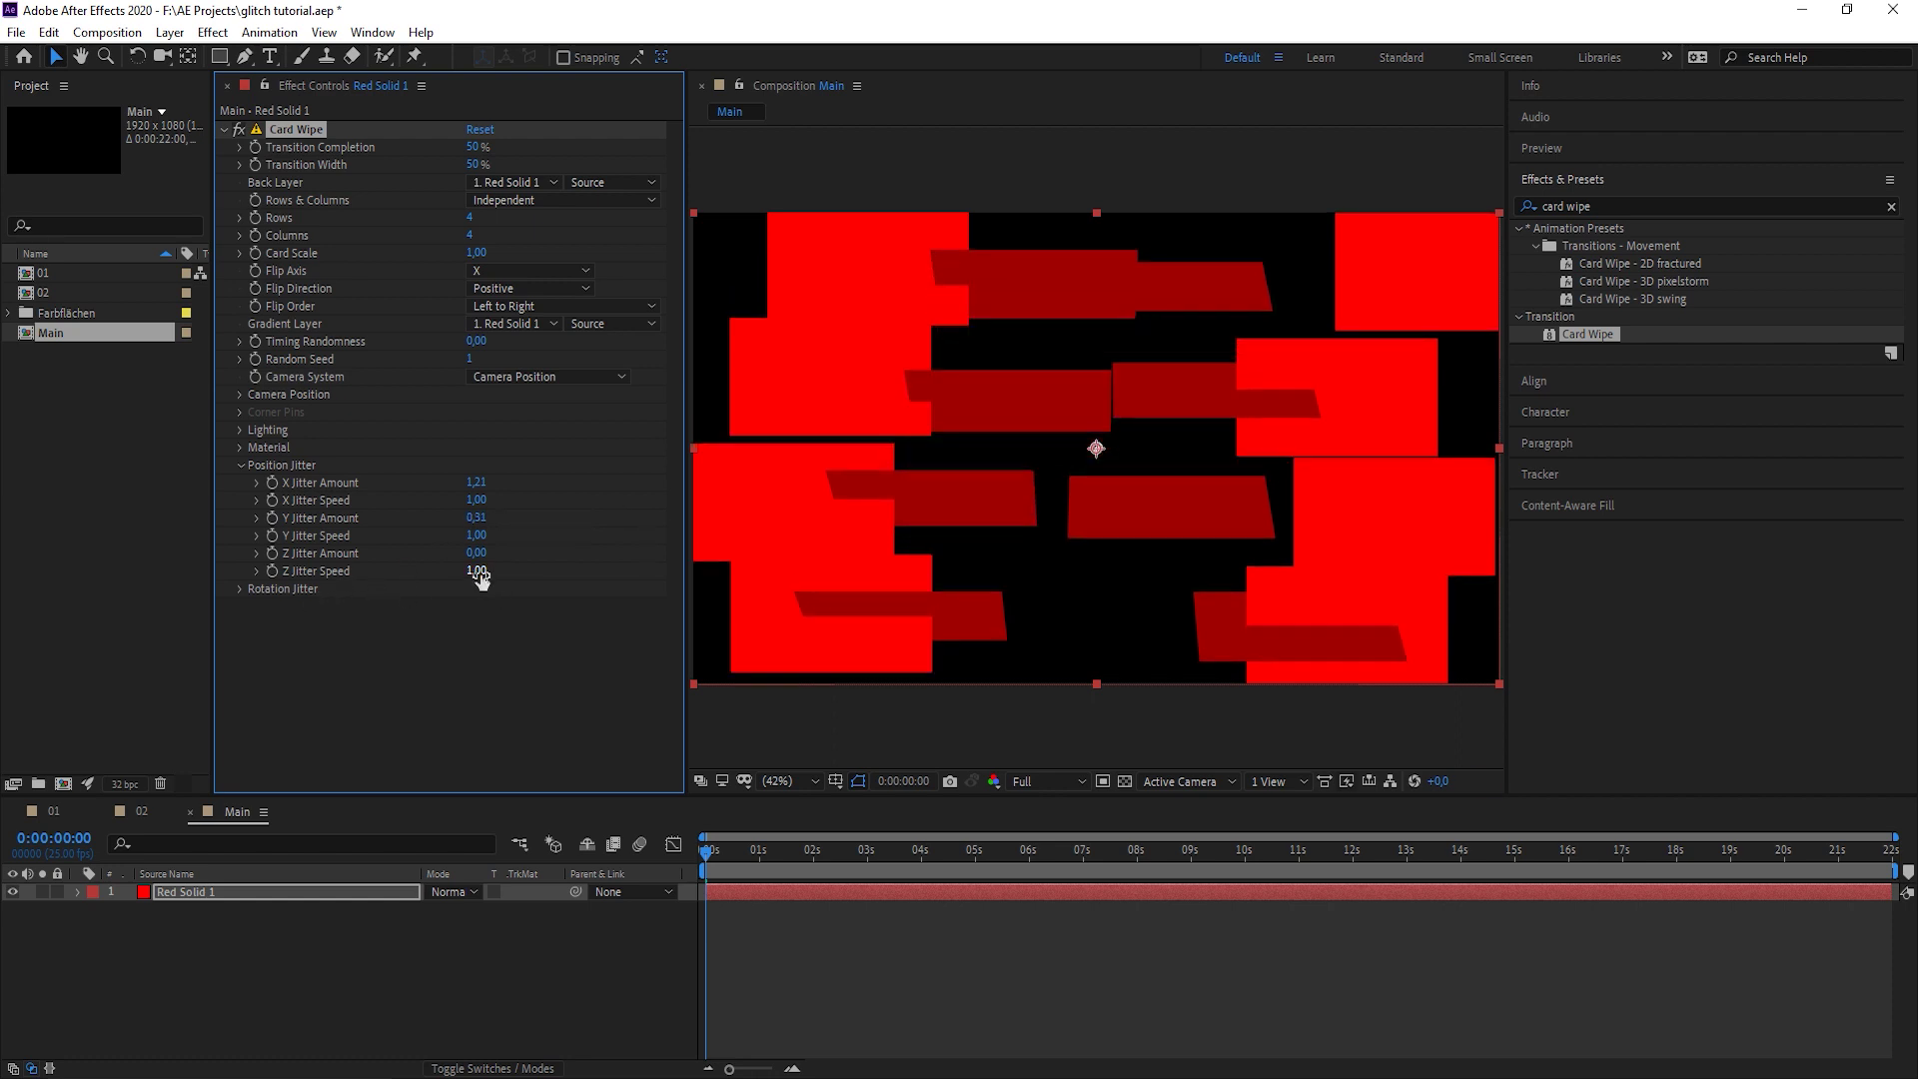
left_click_drag(475, 552, 427, 184)
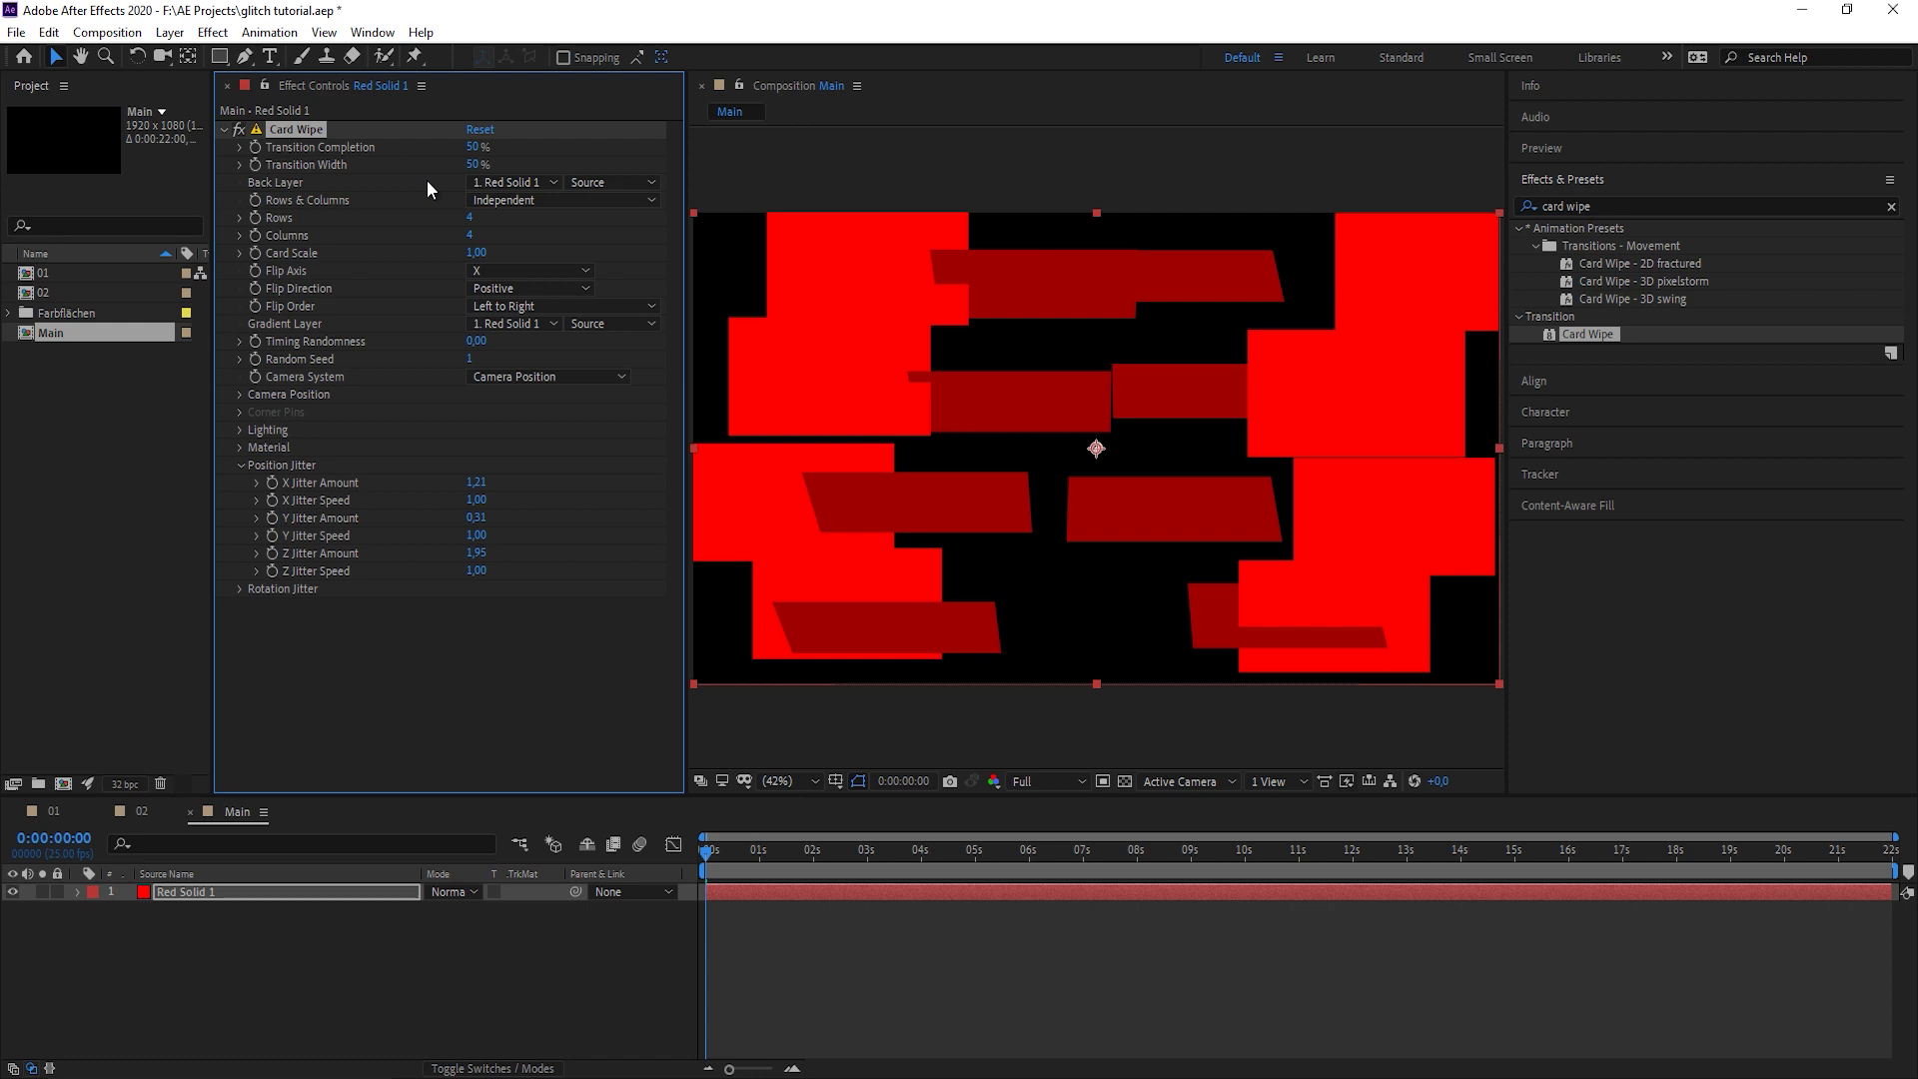
Replace the red solid in Main with compositions 01 and 02, with 01 on top and 02 hidden.
left_click(225, 129)
key("Delete")
left_click_drag(42, 273, 189, 944)
left_click_drag(56, 288, 189, 981)
Apply Card Wipe to layer 01 and set its Back Layer to 02.
left_click_drag(1585, 338, 170, 891)
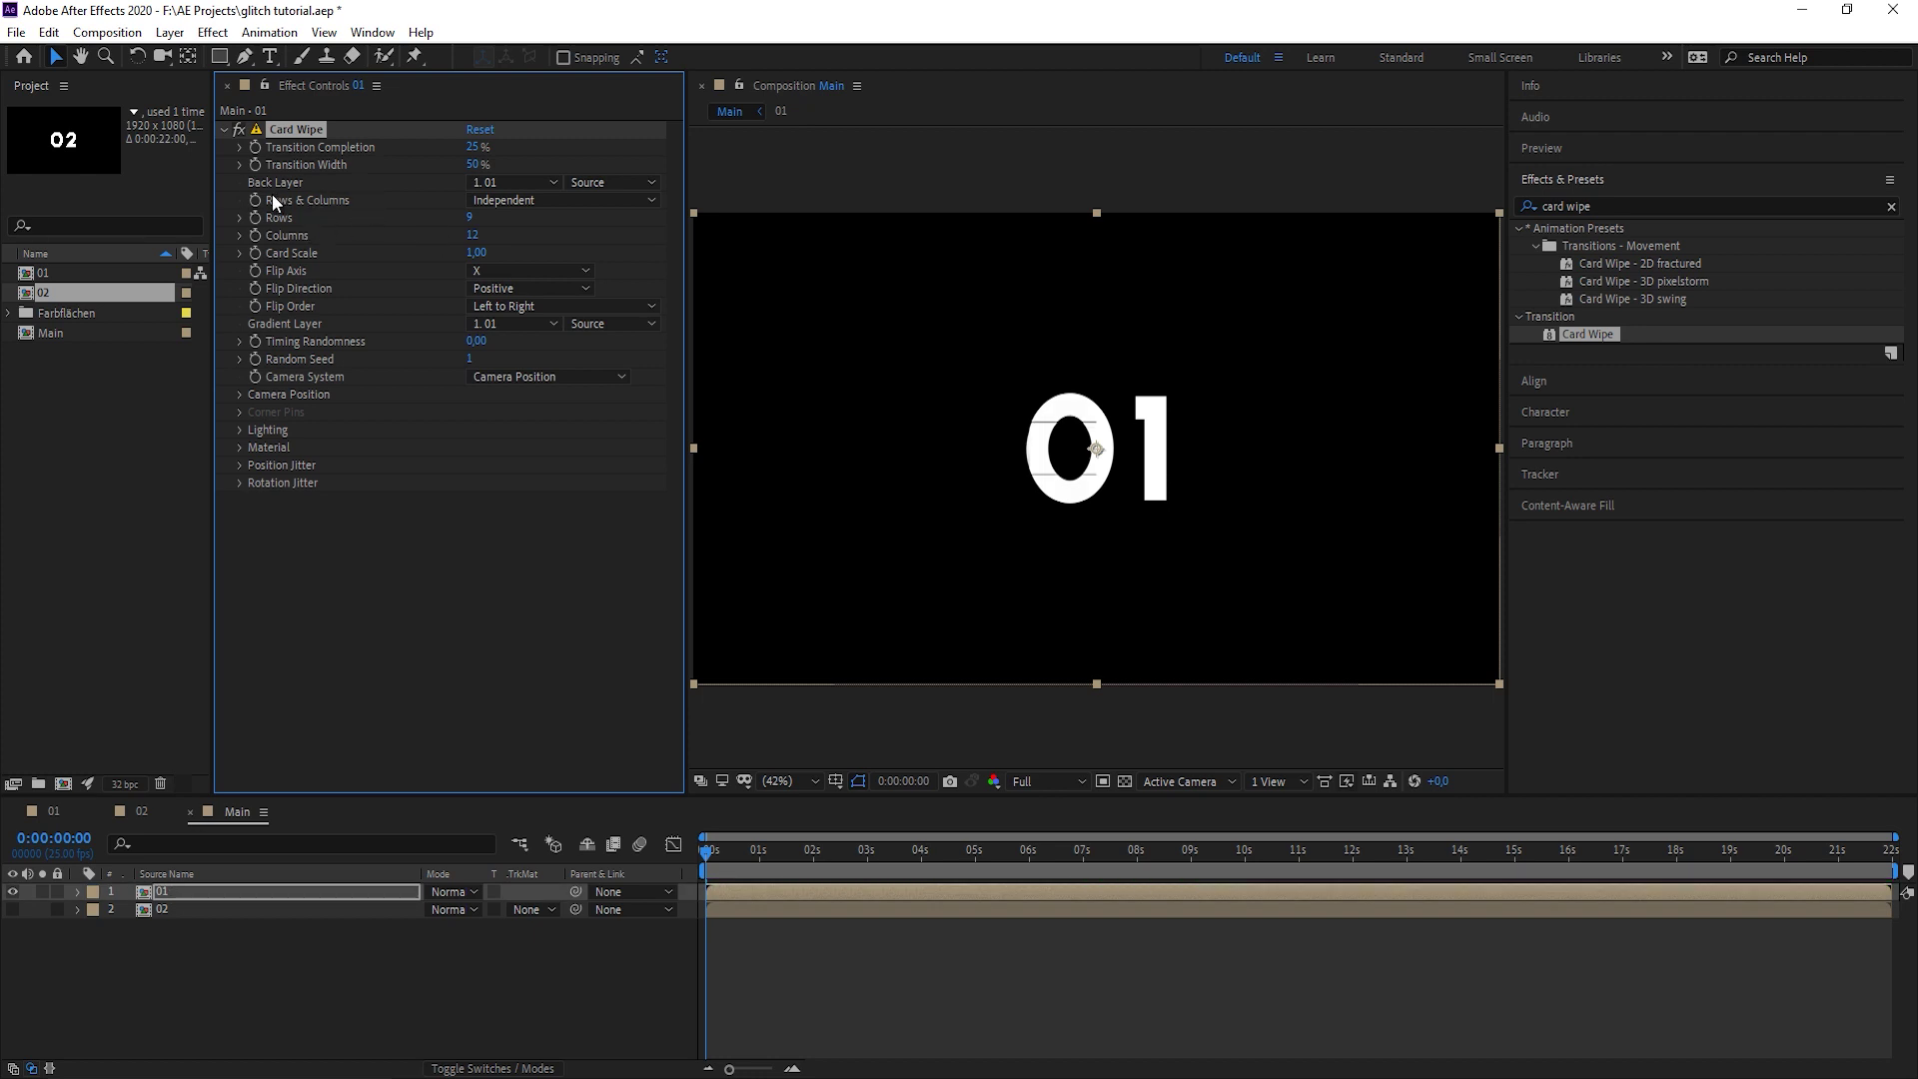
left_click(530, 184)
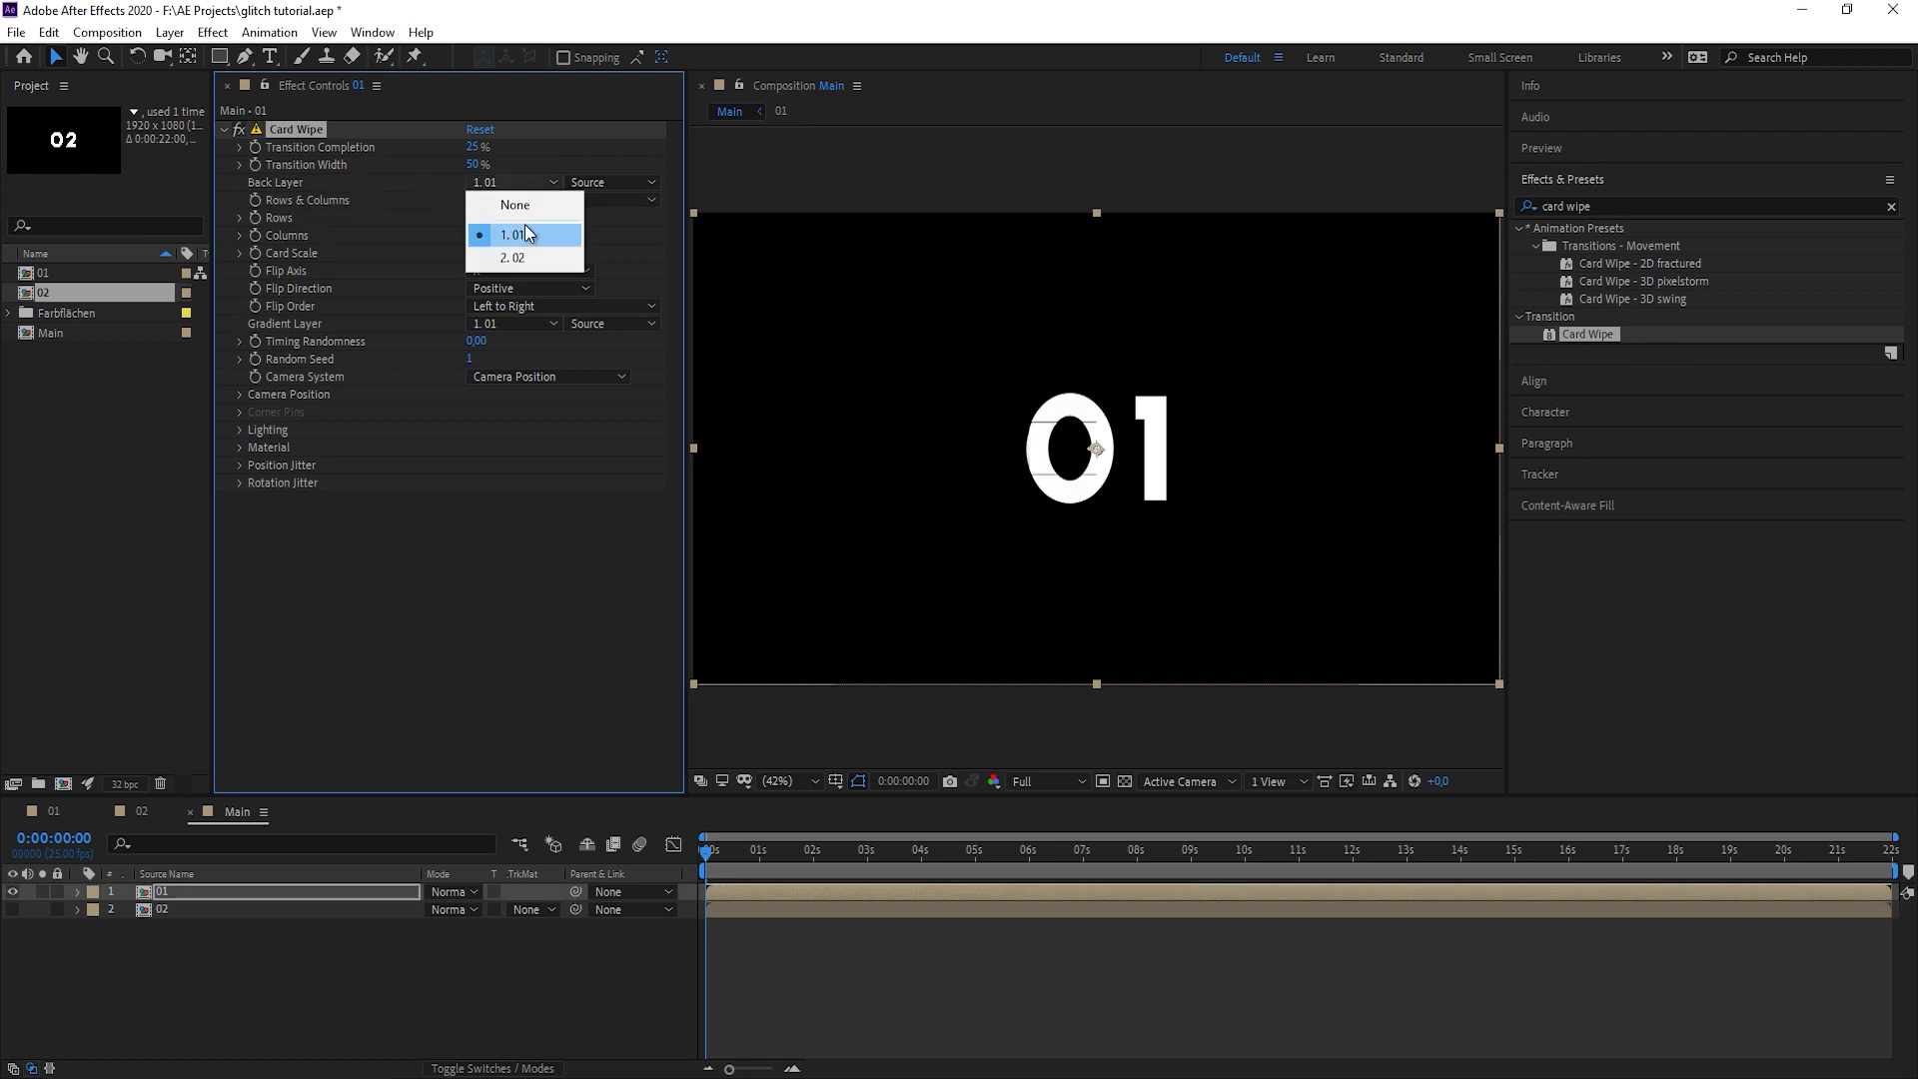
left_click(513, 258)
Set layer 01's Card Wipe Transition Completion to 67% and increase the number of rows.
left_click_drag(471, 147, 495, 182)
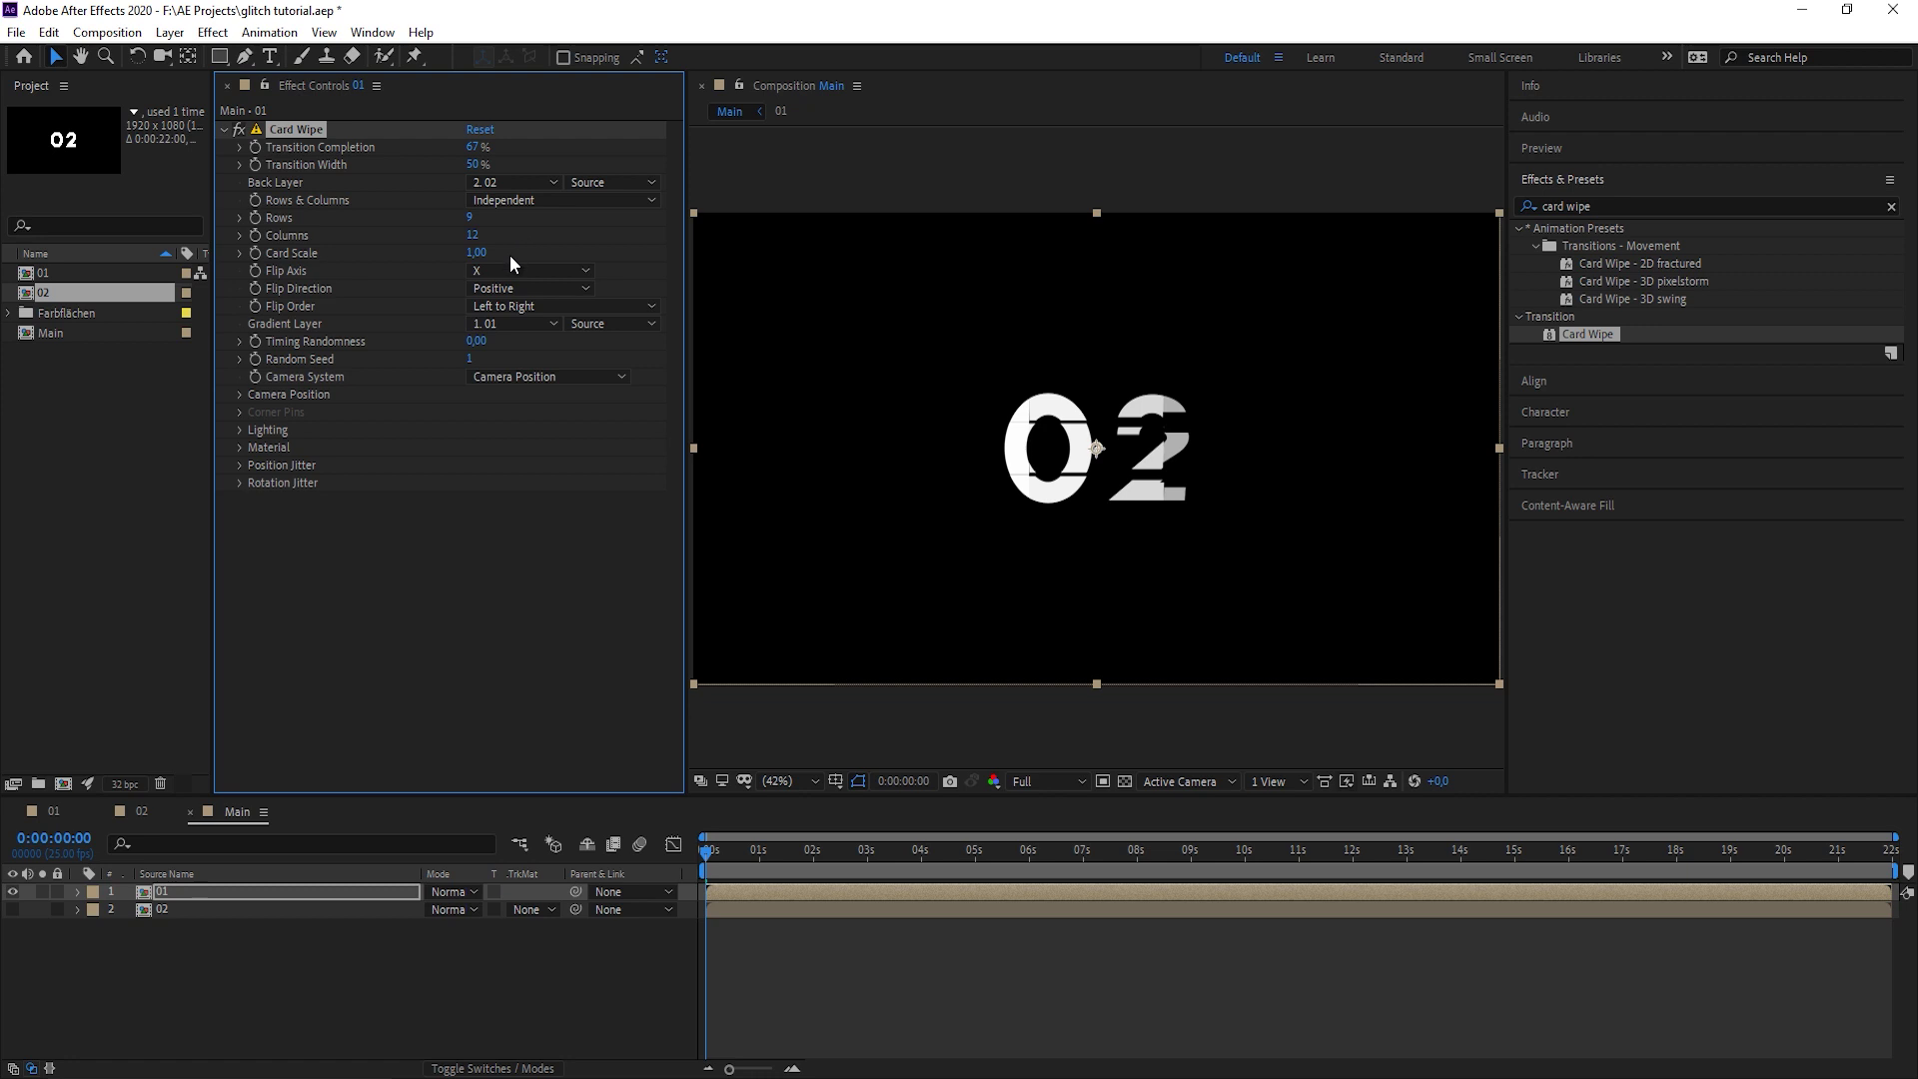
left_click_drag(473, 219, 521, 219)
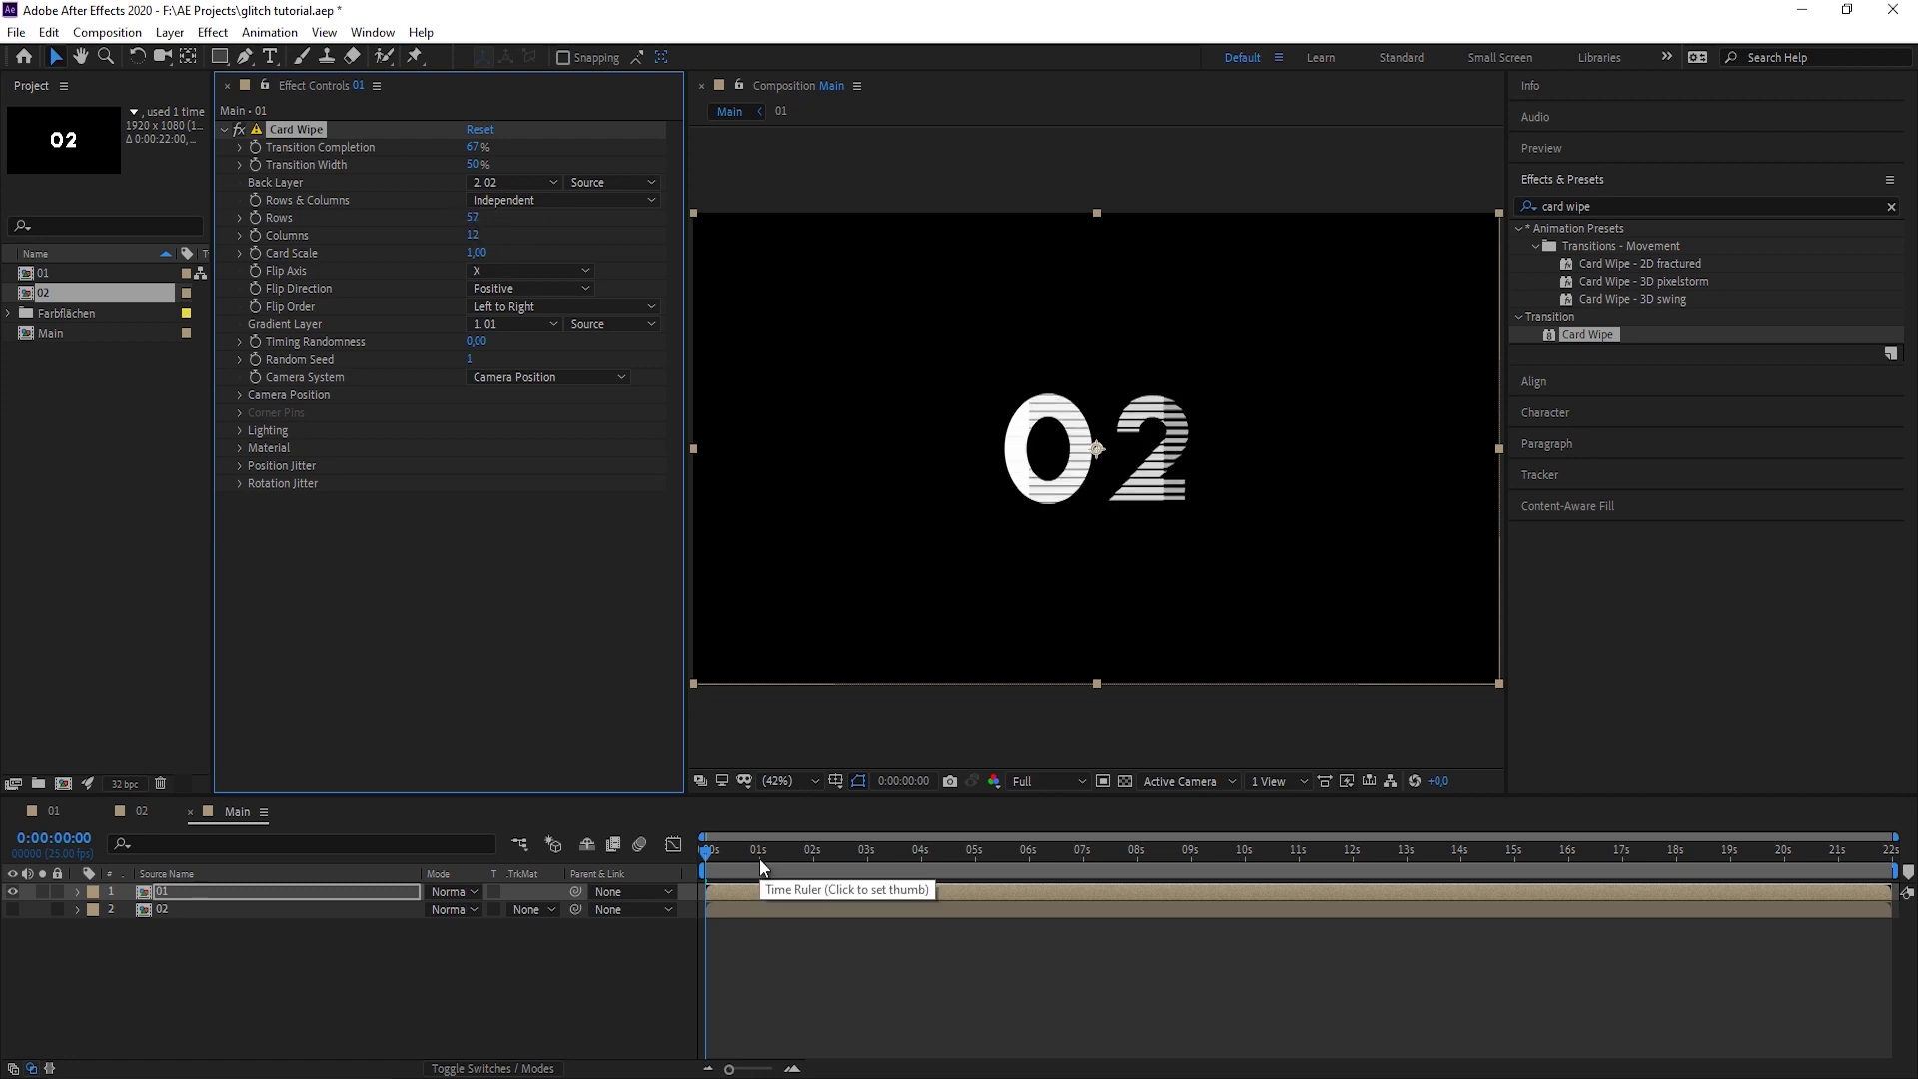
Keyframe layer 01's Card Wipe Transition Completion at 0% at 0:00:01:00 and 100% at 0:00:01:24.
left_click(761, 858)
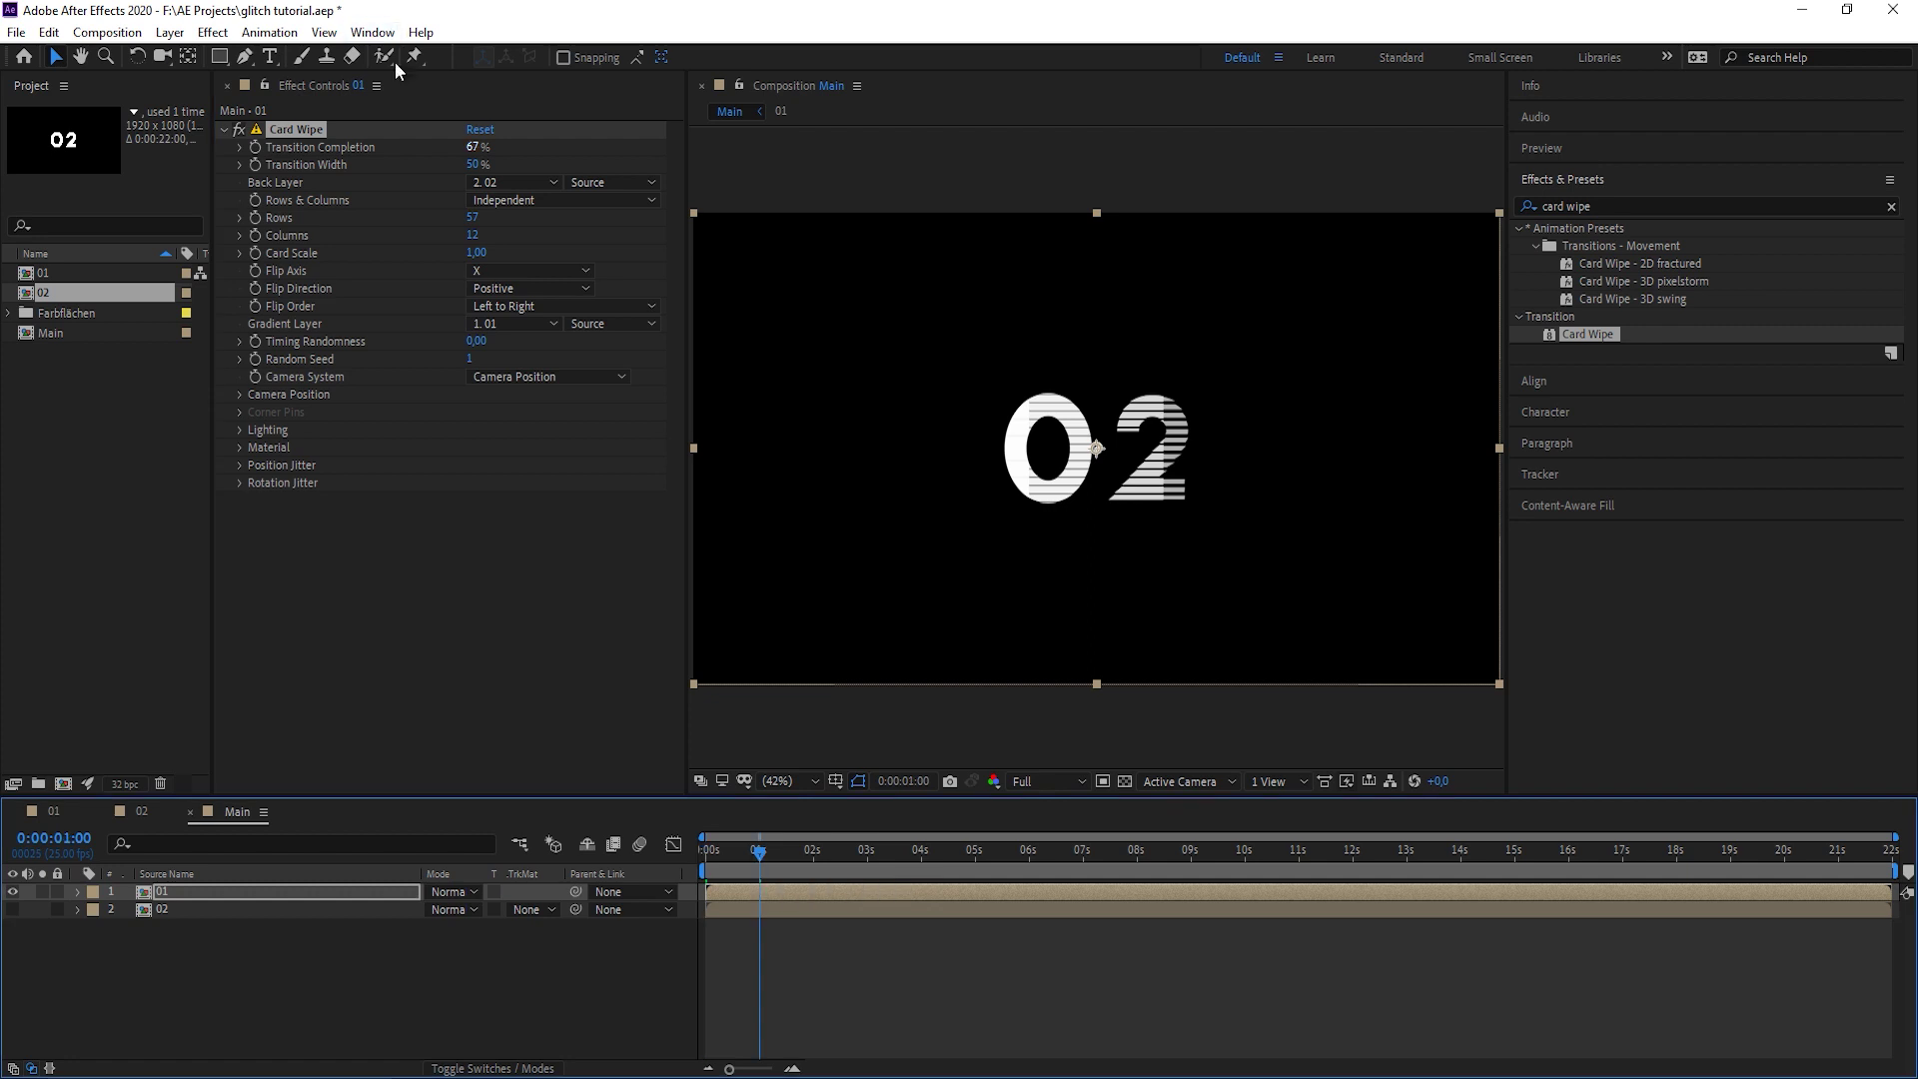
left_click_drag(469, 147, 303, 174)
left_click(255, 147)
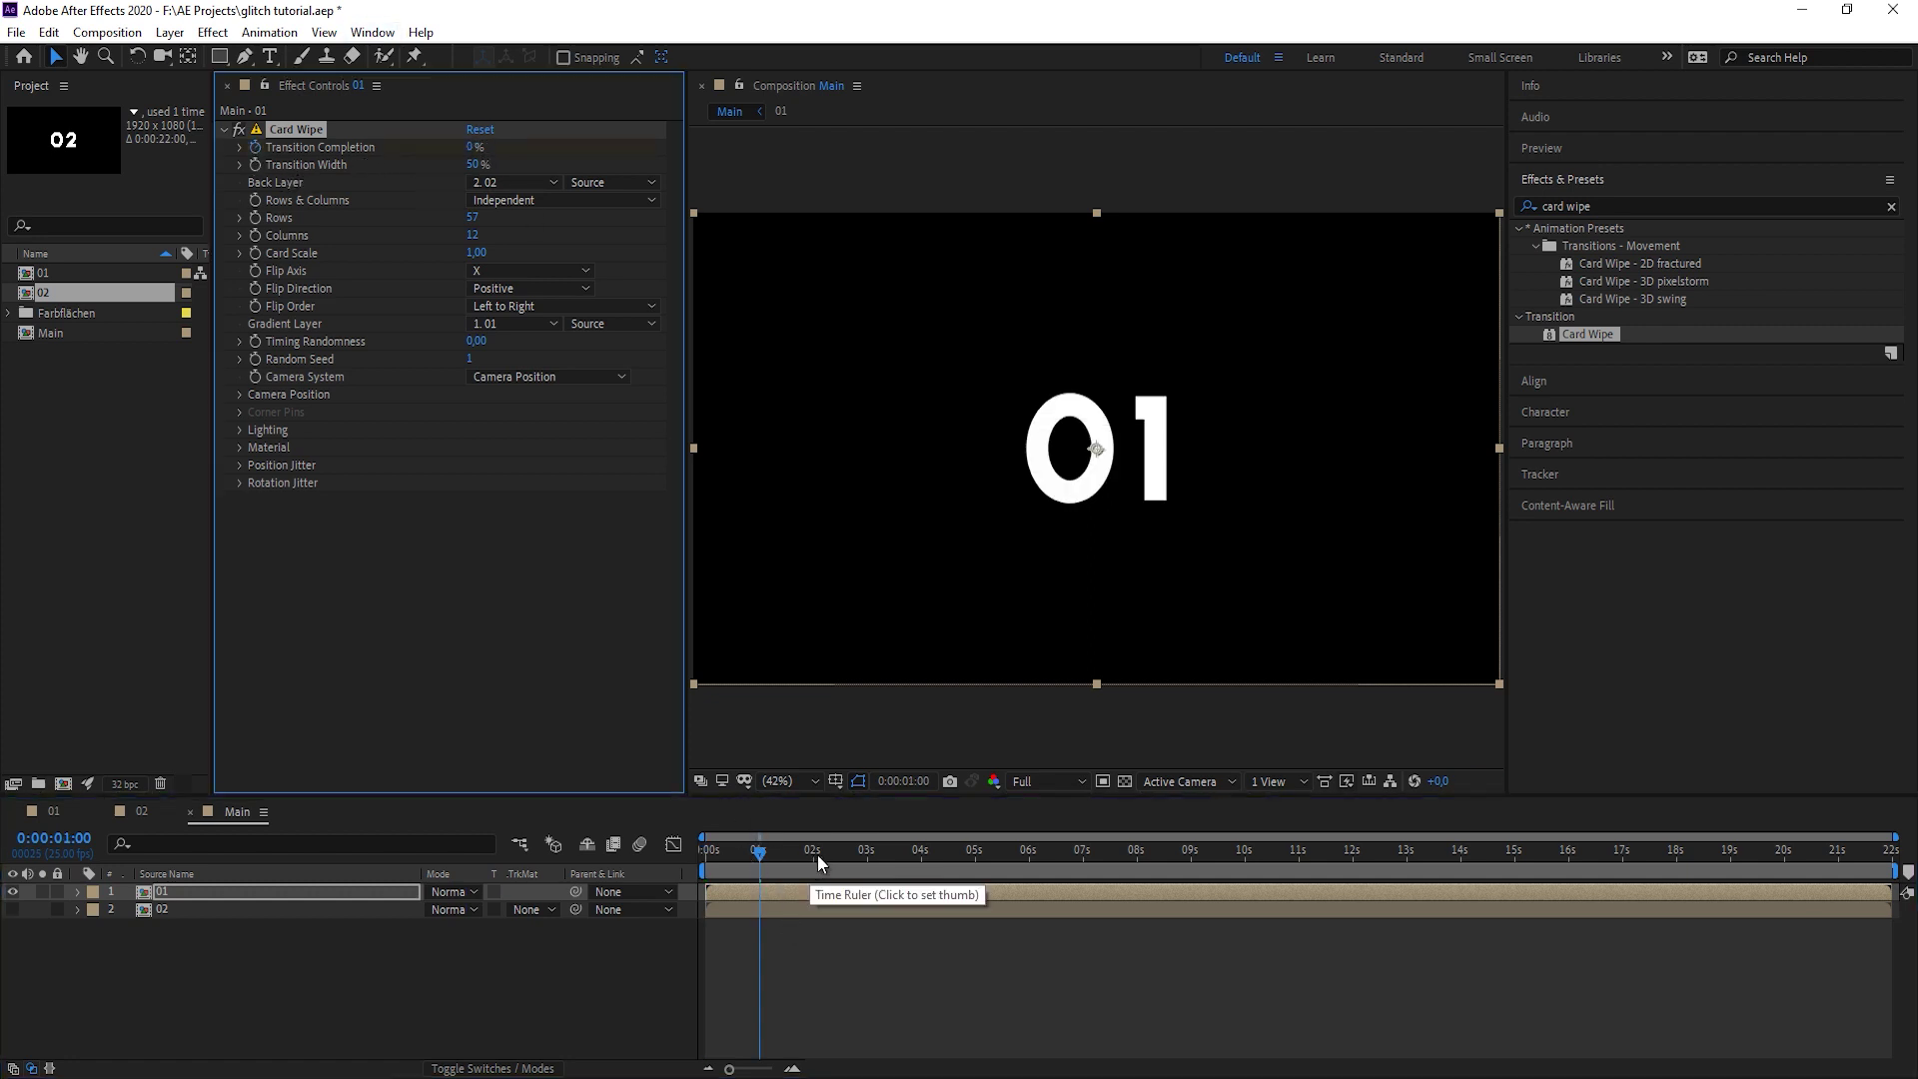
left_click(811, 853)
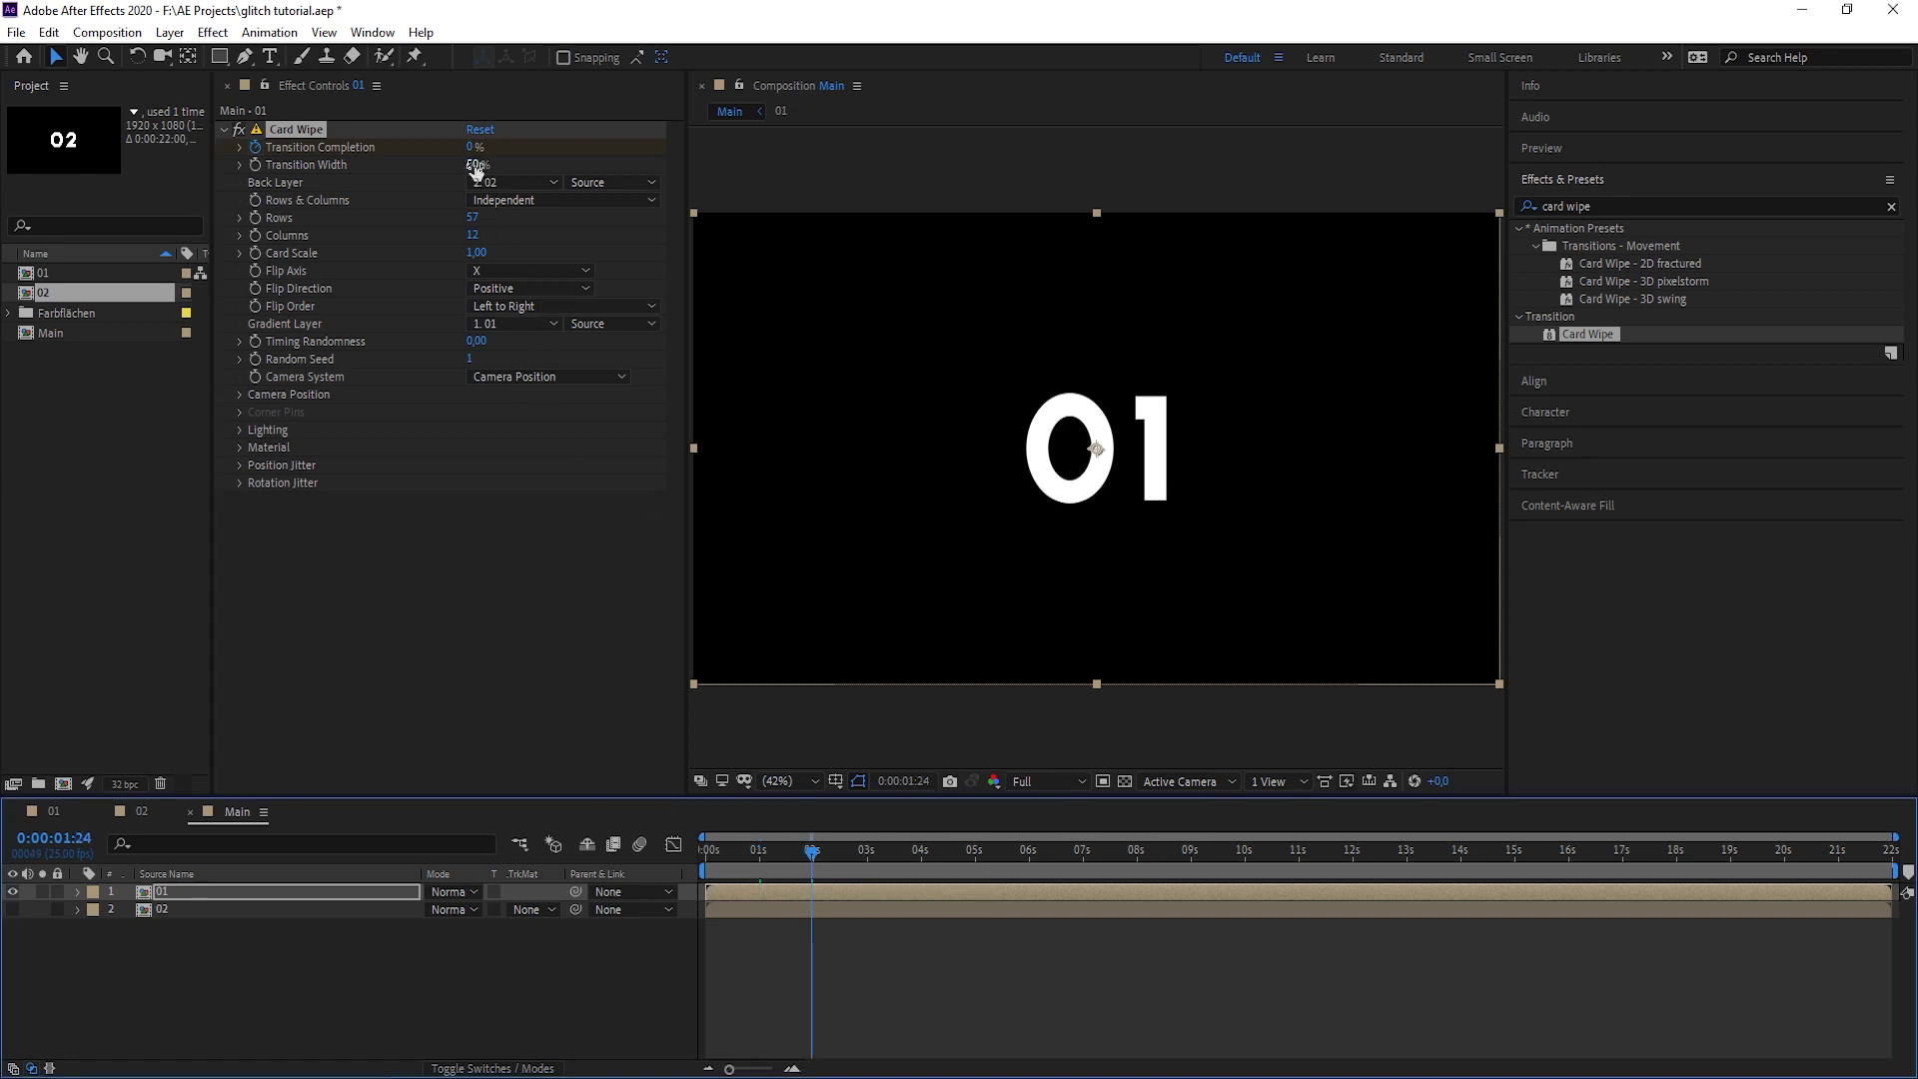
left_click_drag(471, 147, 859, 892)
End the work area at 0:00:02:24 and trim the Main composition to it.
left_click(866, 855)
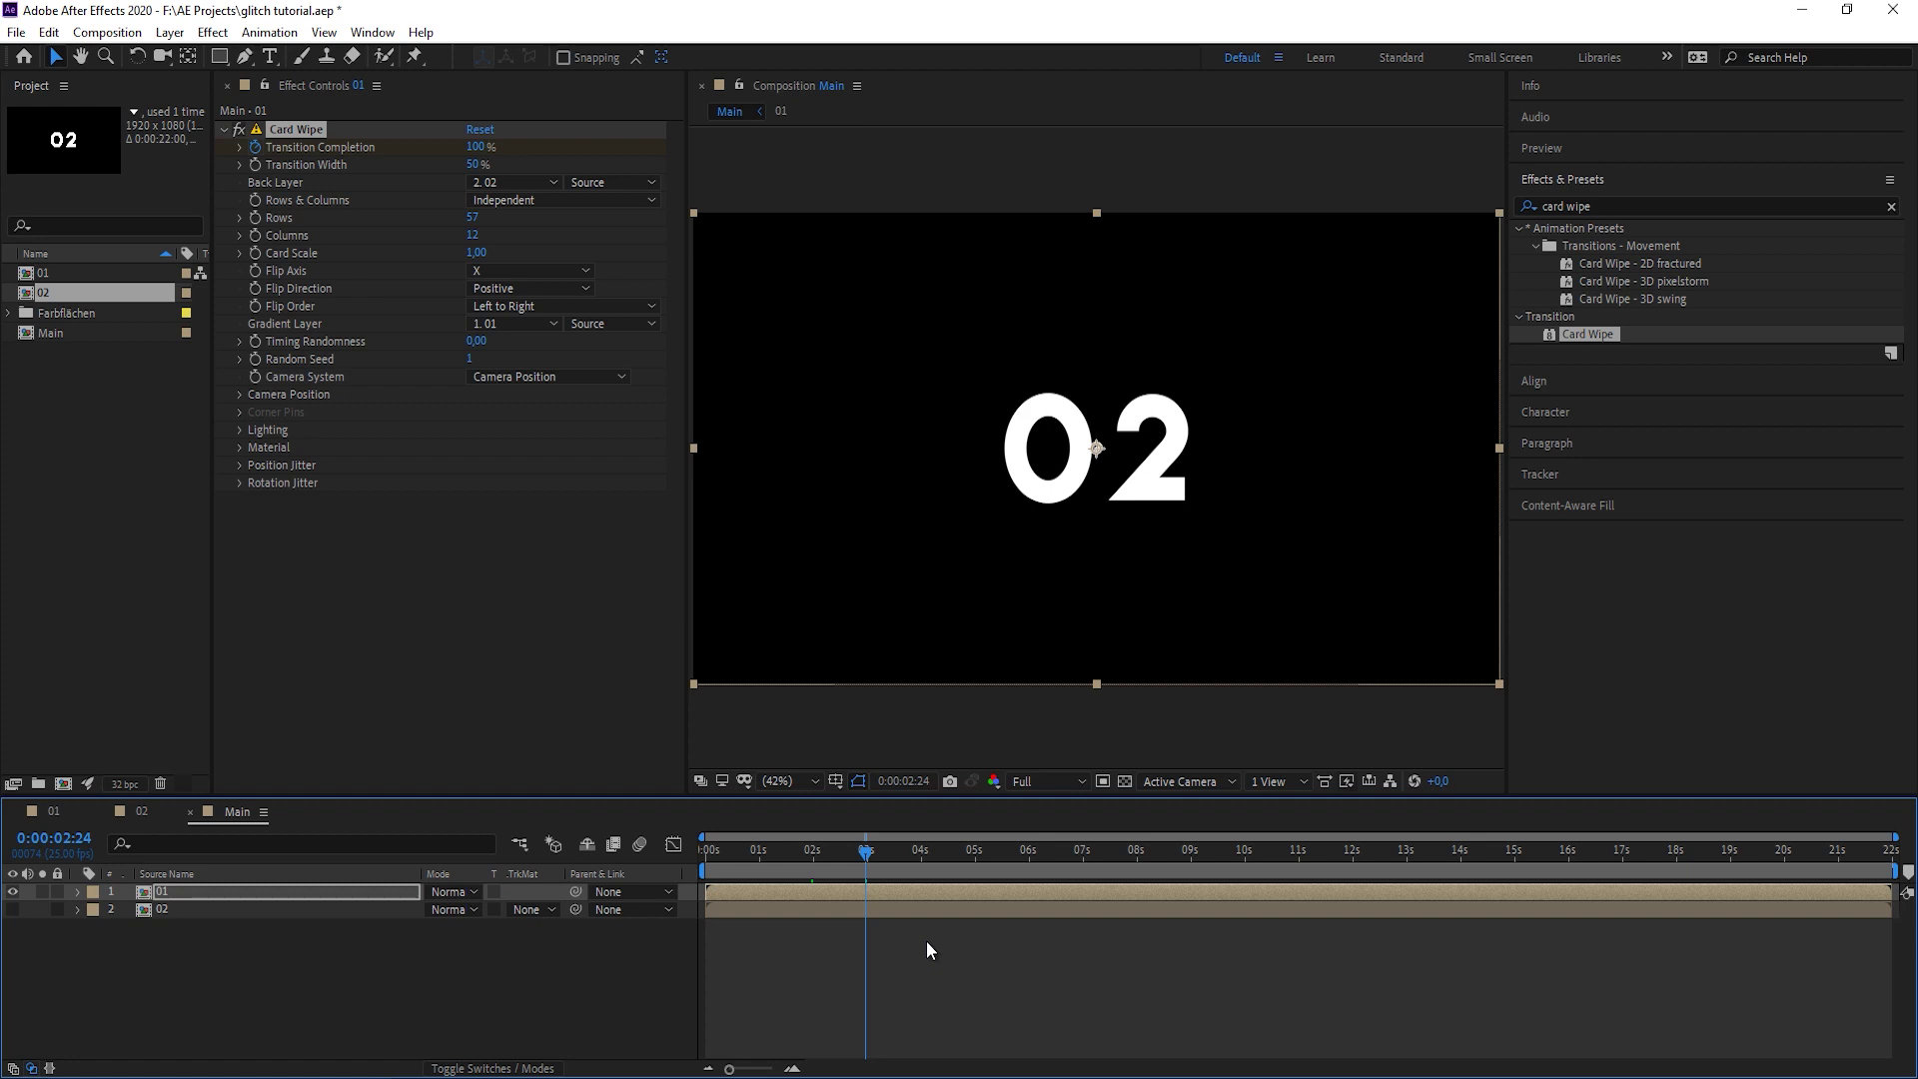
key("n")
right_click(847, 873)
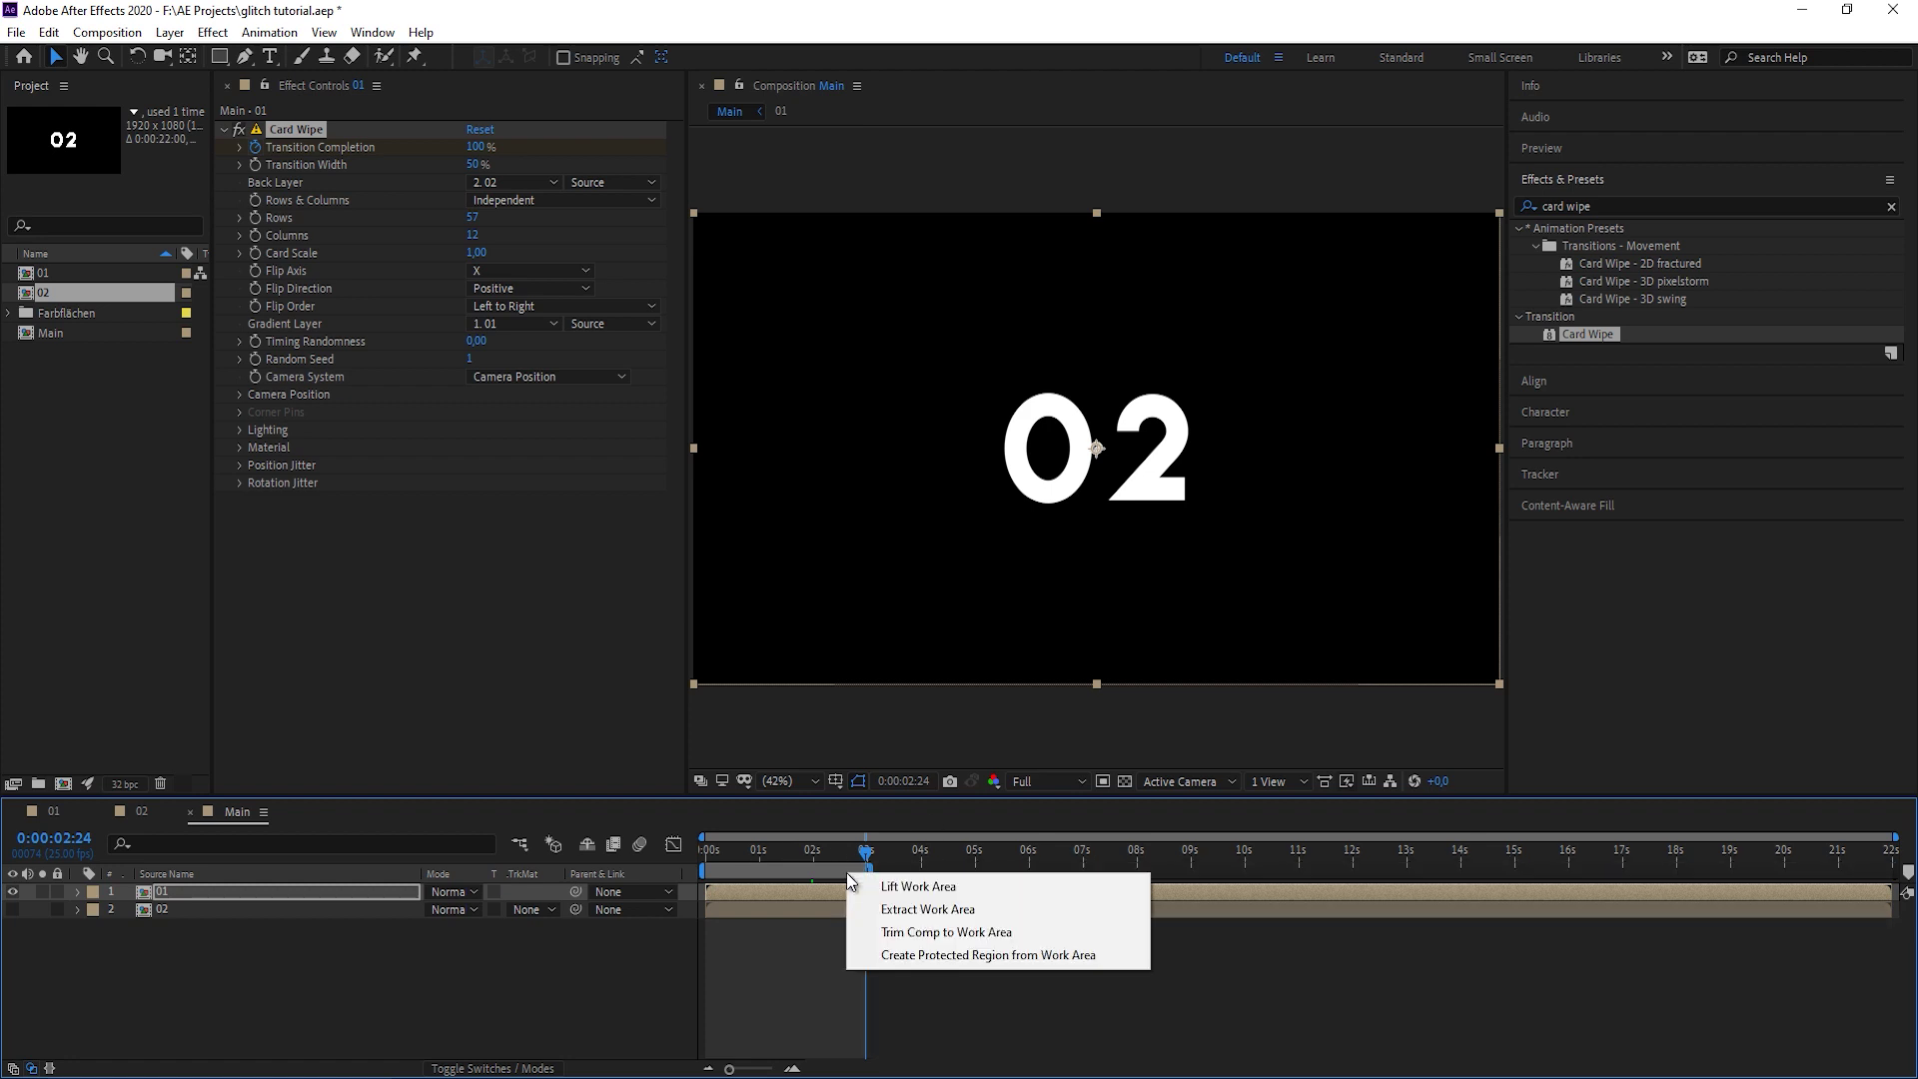
left_click(929, 932)
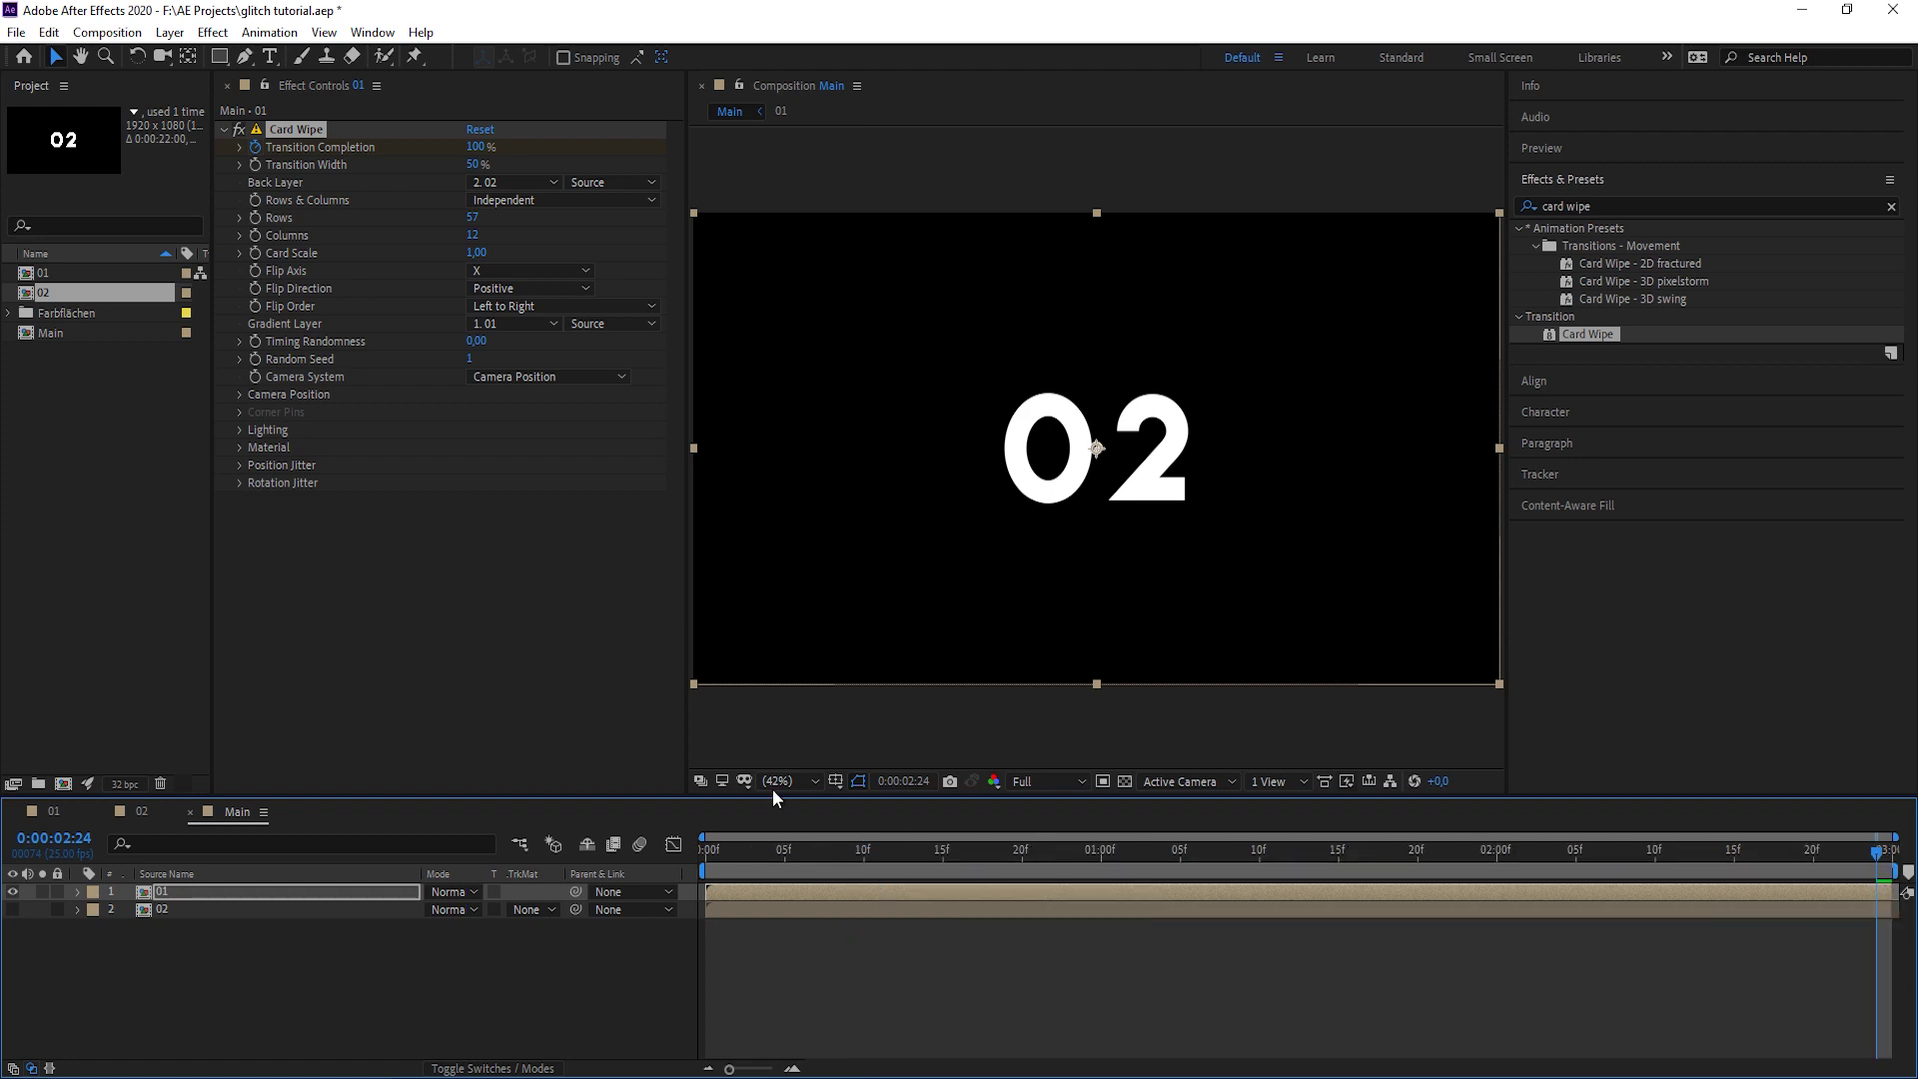
Set the preview resolution to Half and play the transition from the beginning.
left_click(713, 848)
key("space")
left_click(1541, 148)
left_click(1669, 400)
left_click(1688, 476)
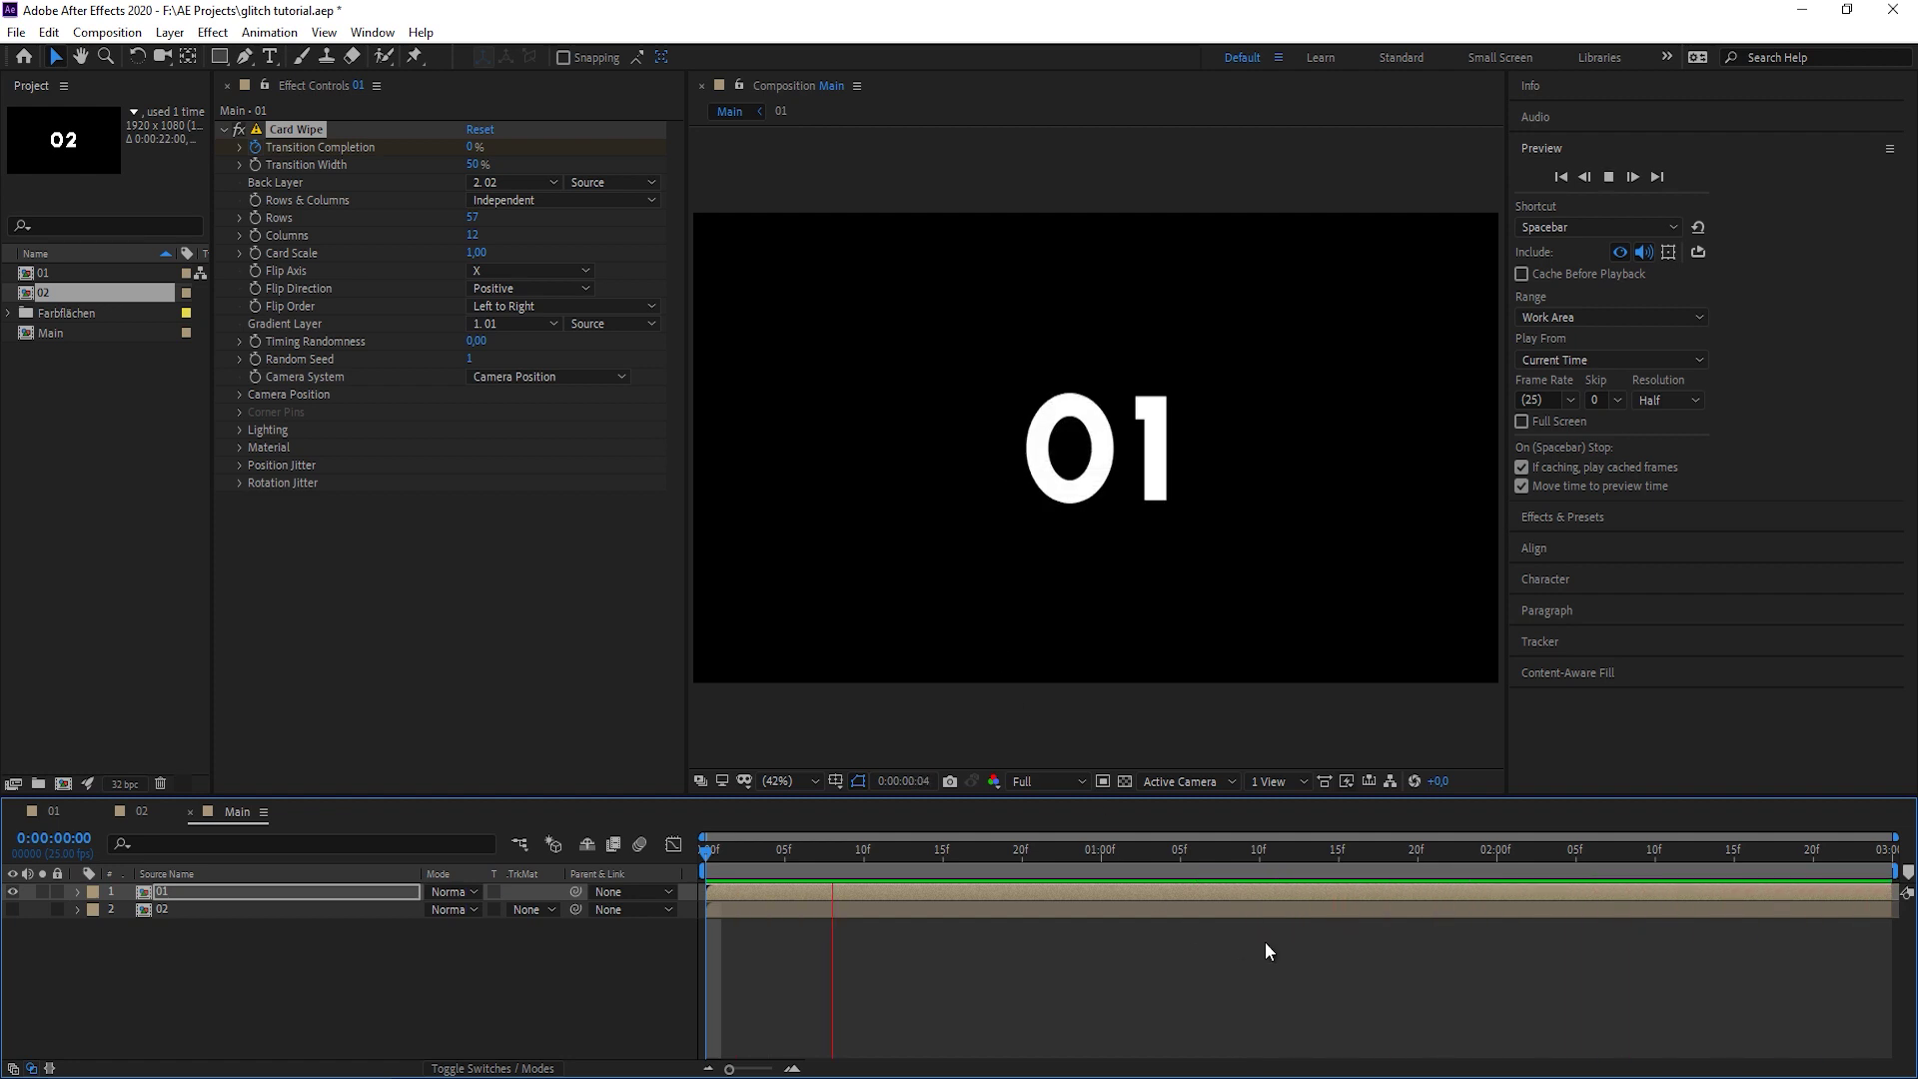
Reveal layer 01's keyframes and add a Position Jitter X Jitter Amount keyframe of 0 at 0:00:01:00.
left_click(1089, 890)
key("u")
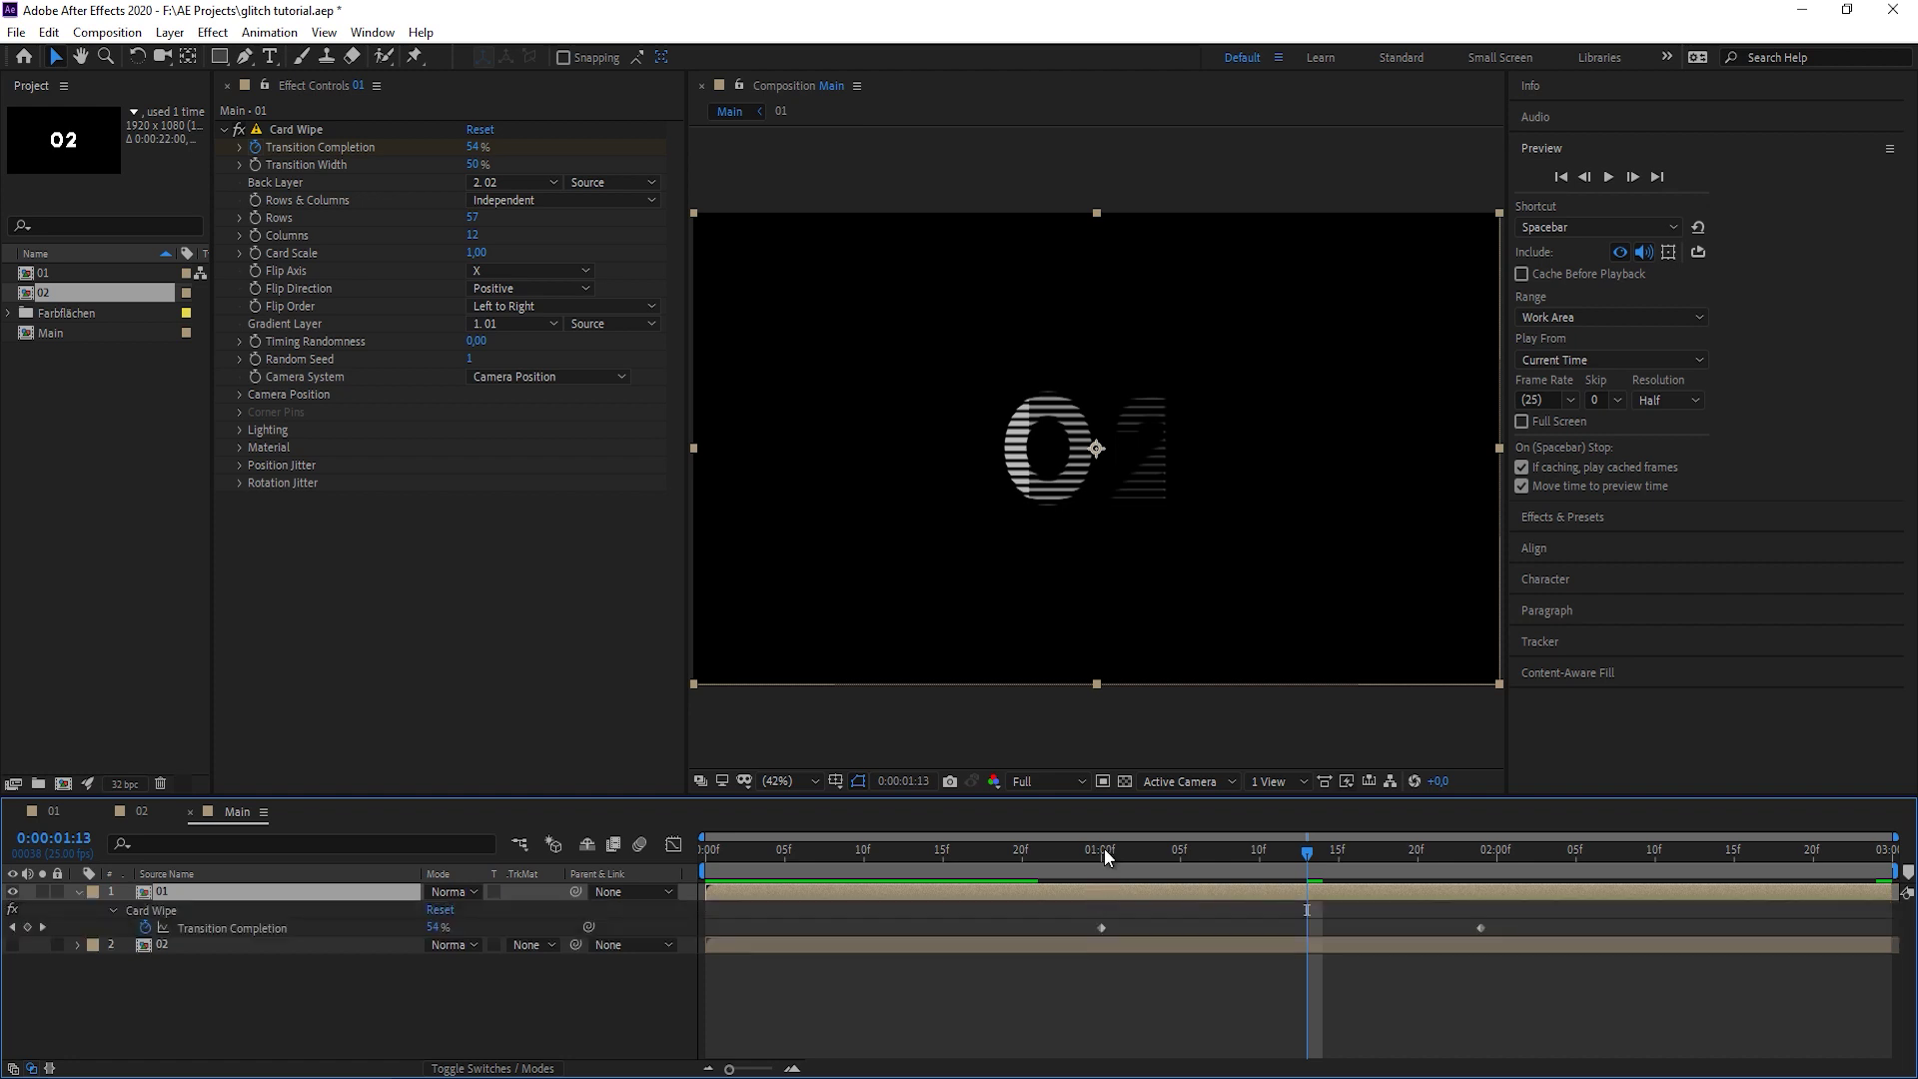
left_click(1105, 848)
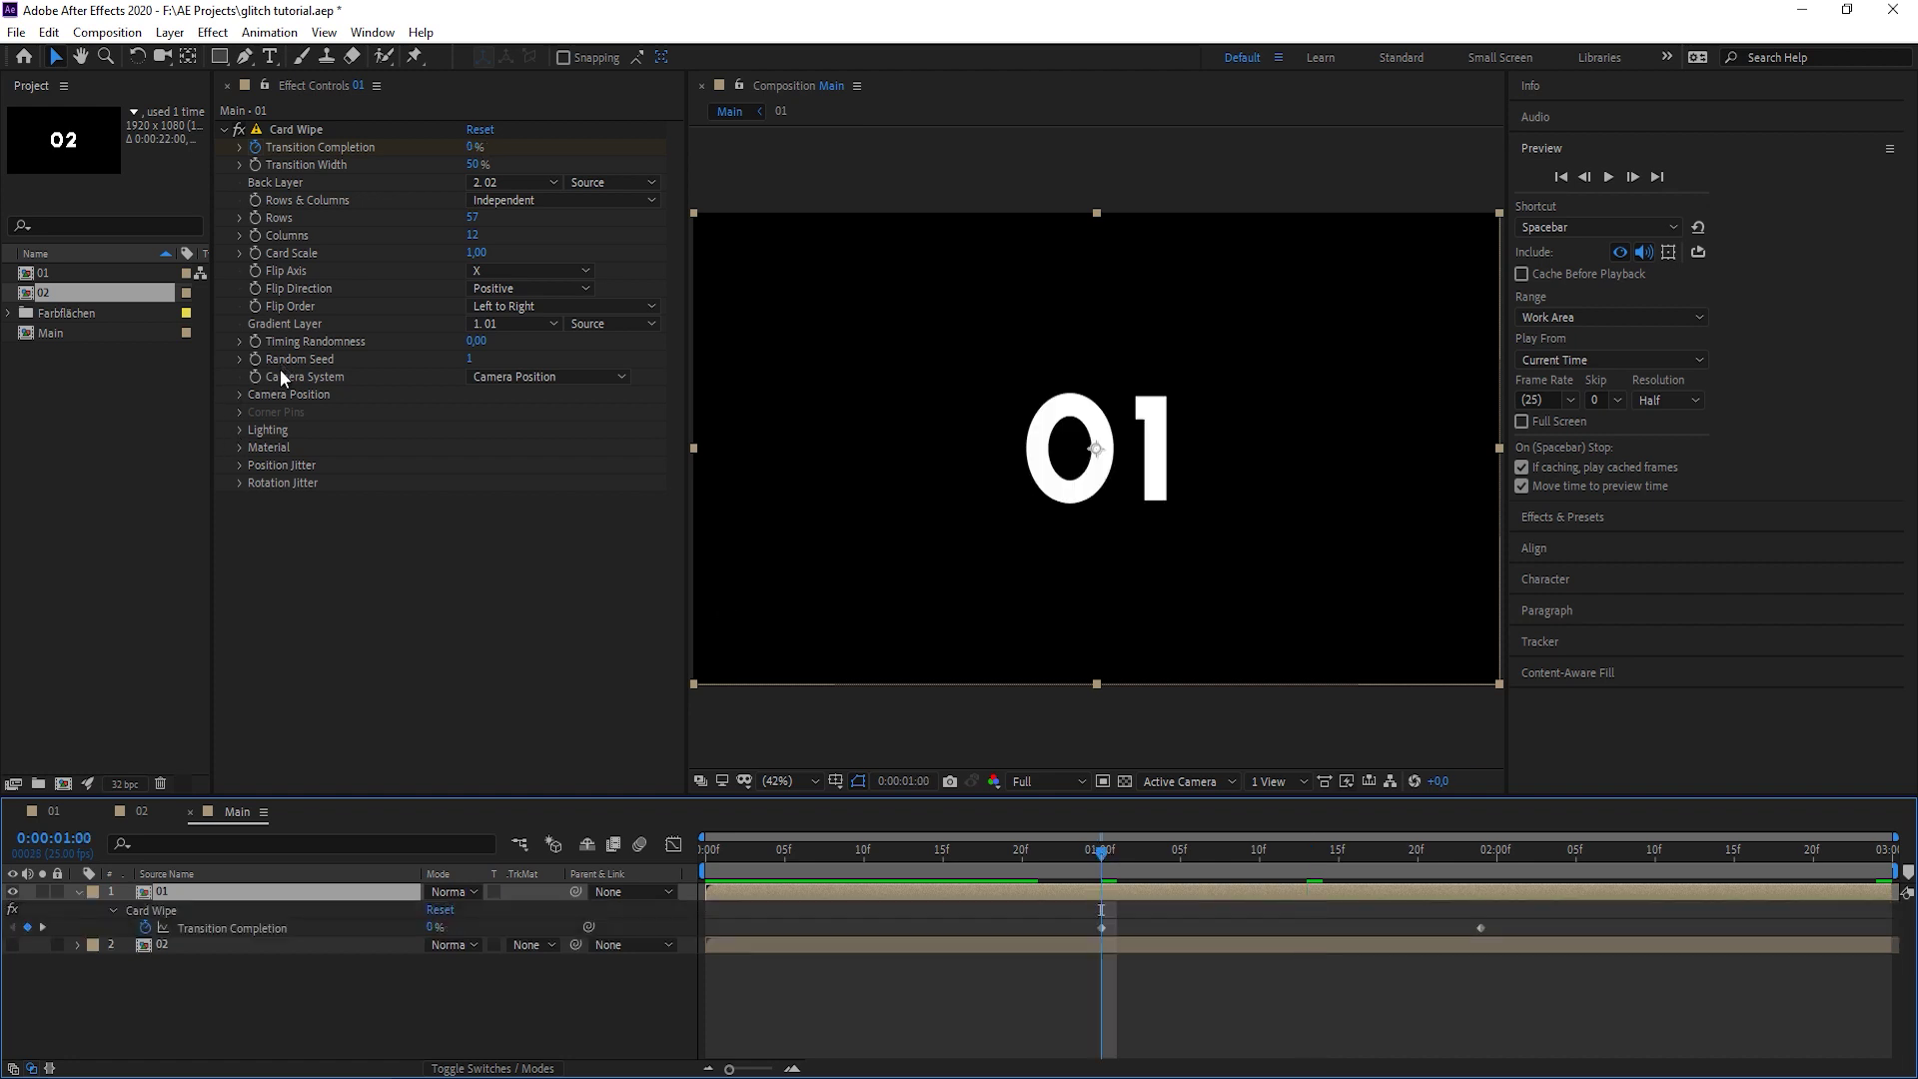
left_click(239, 464)
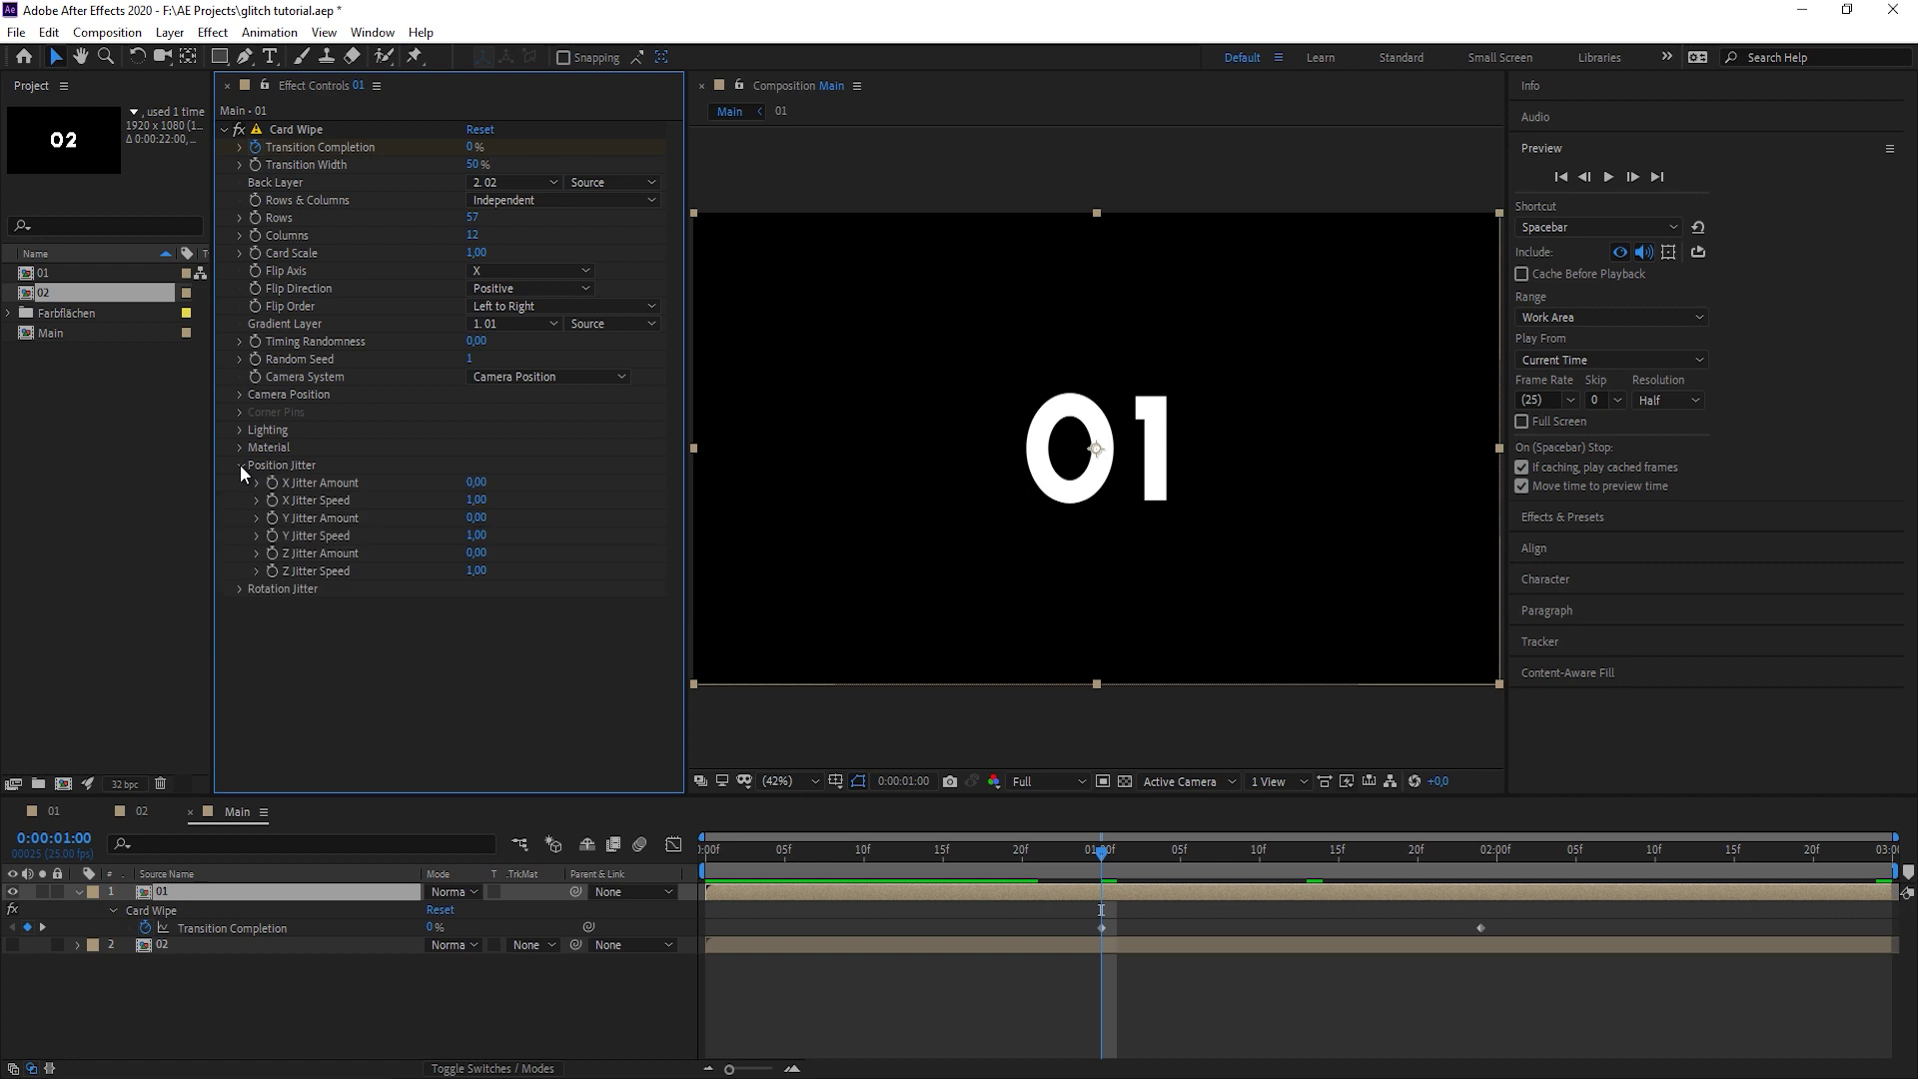
left_click_drag(478, 483, 269, 496)
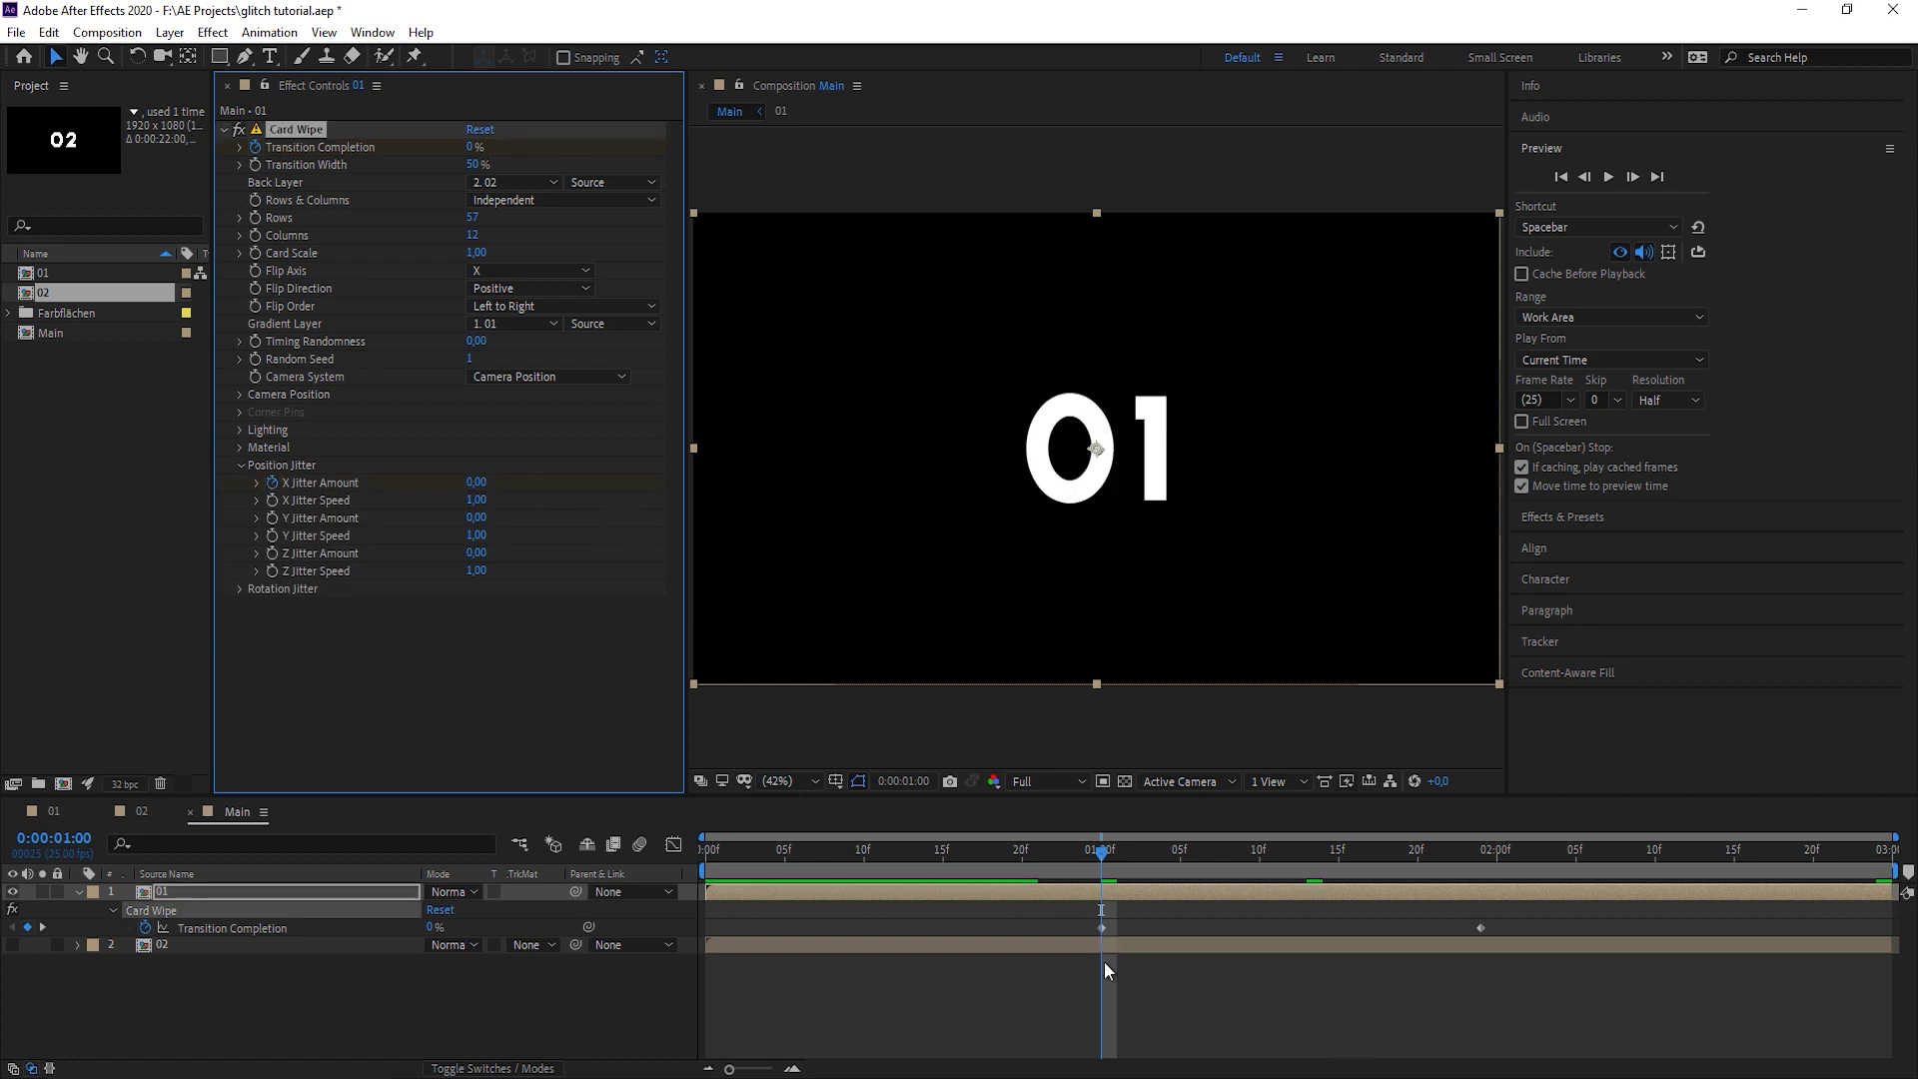
Place the 100% Transition Completion keyframe at 0:00:02:00 and add an X Jitter Amount keyframe of 0 there.
left_click(1485, 851)
key("Page_Down")
key("u")
key("u")
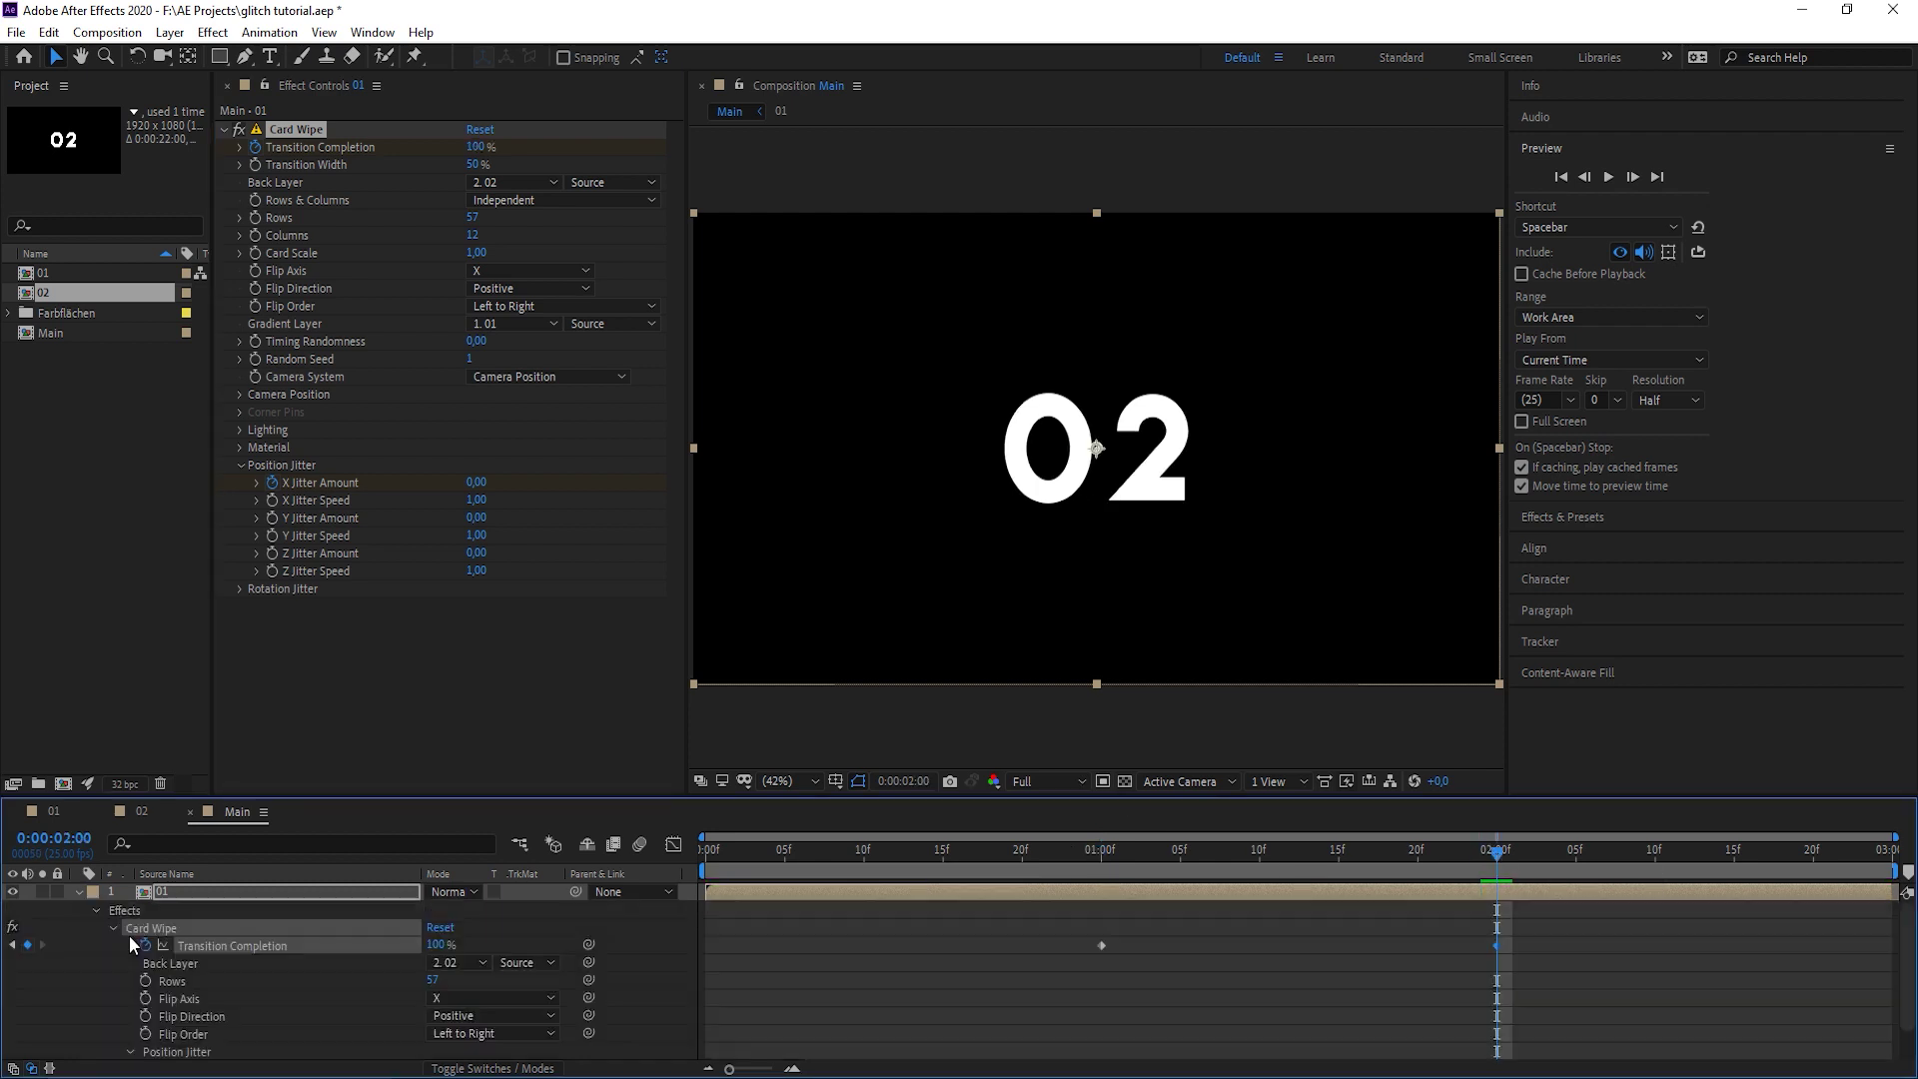
scroll(150, 997, "down", 1)
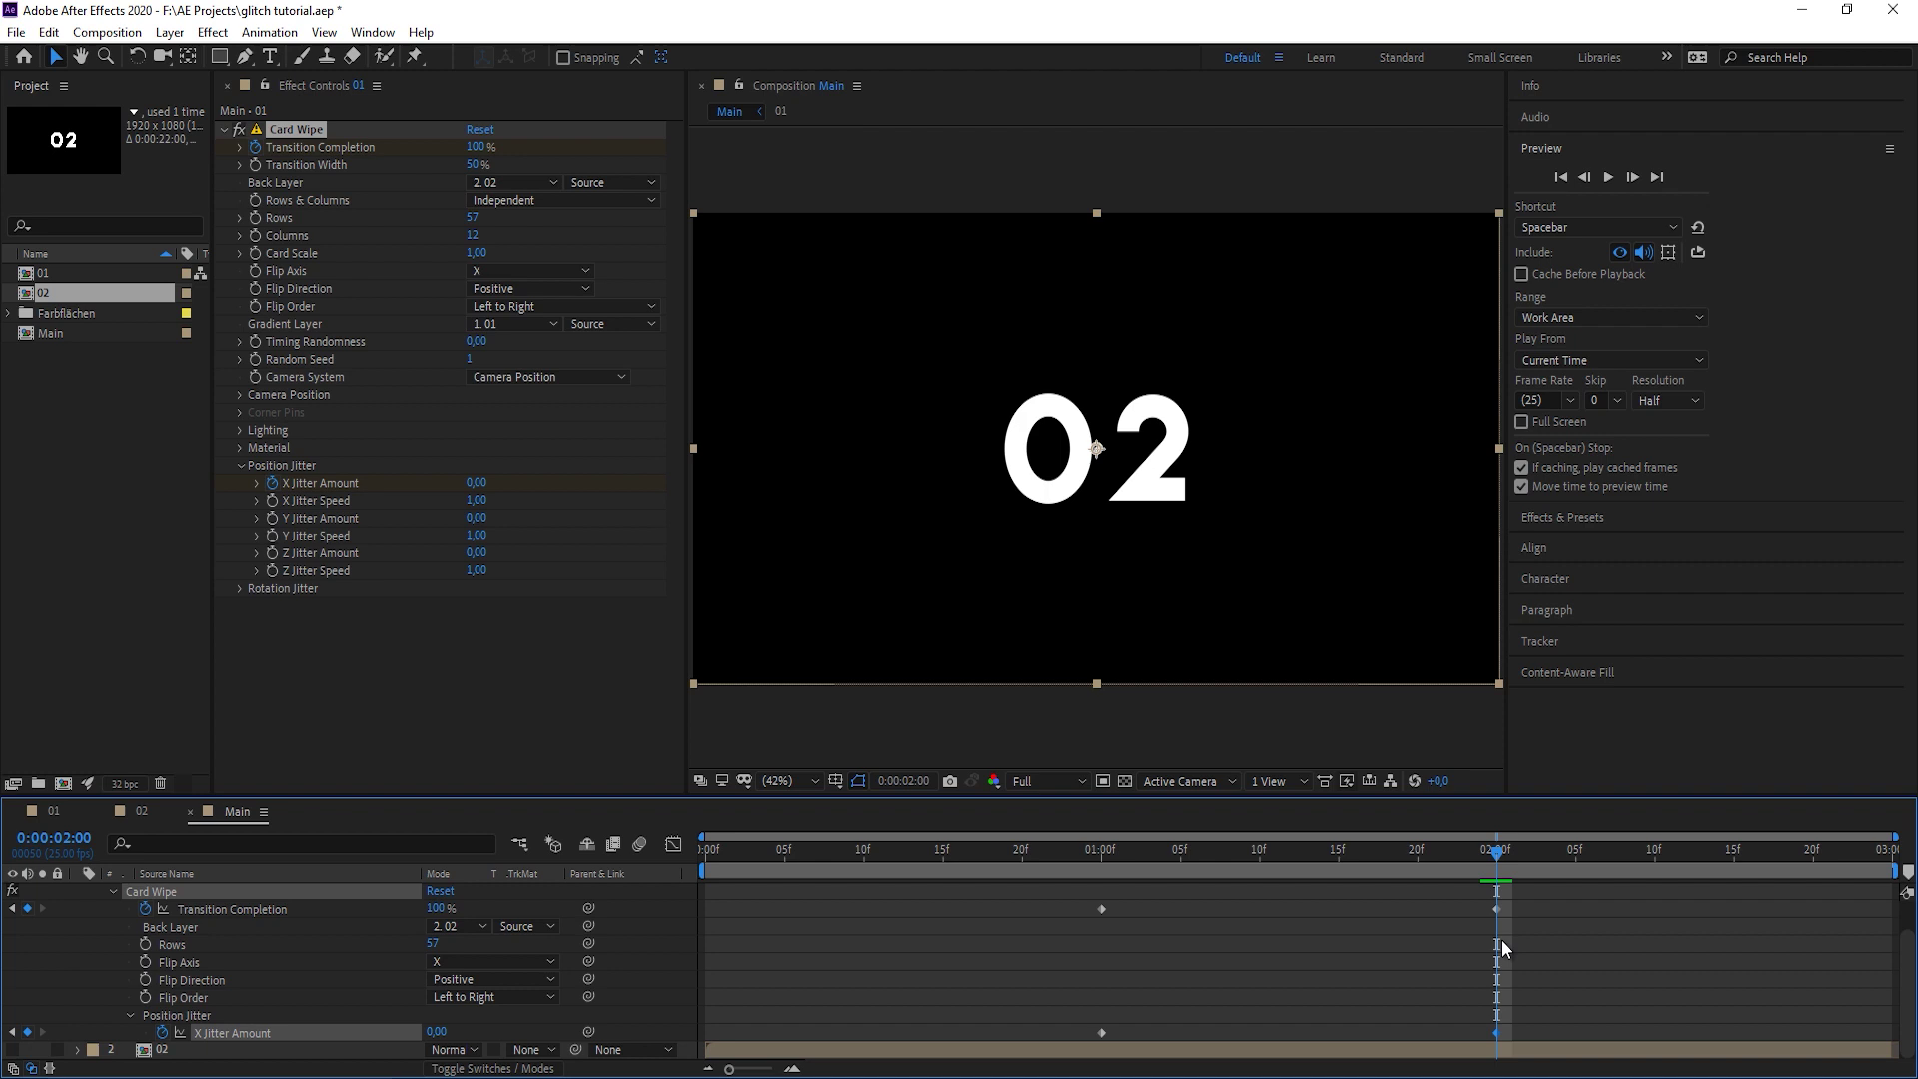
Keyframe X Jitter Amount at 3.98 at 0:00:01:12 and set Transition Width to 17%, checking the playback.
left_click(1293, 848)
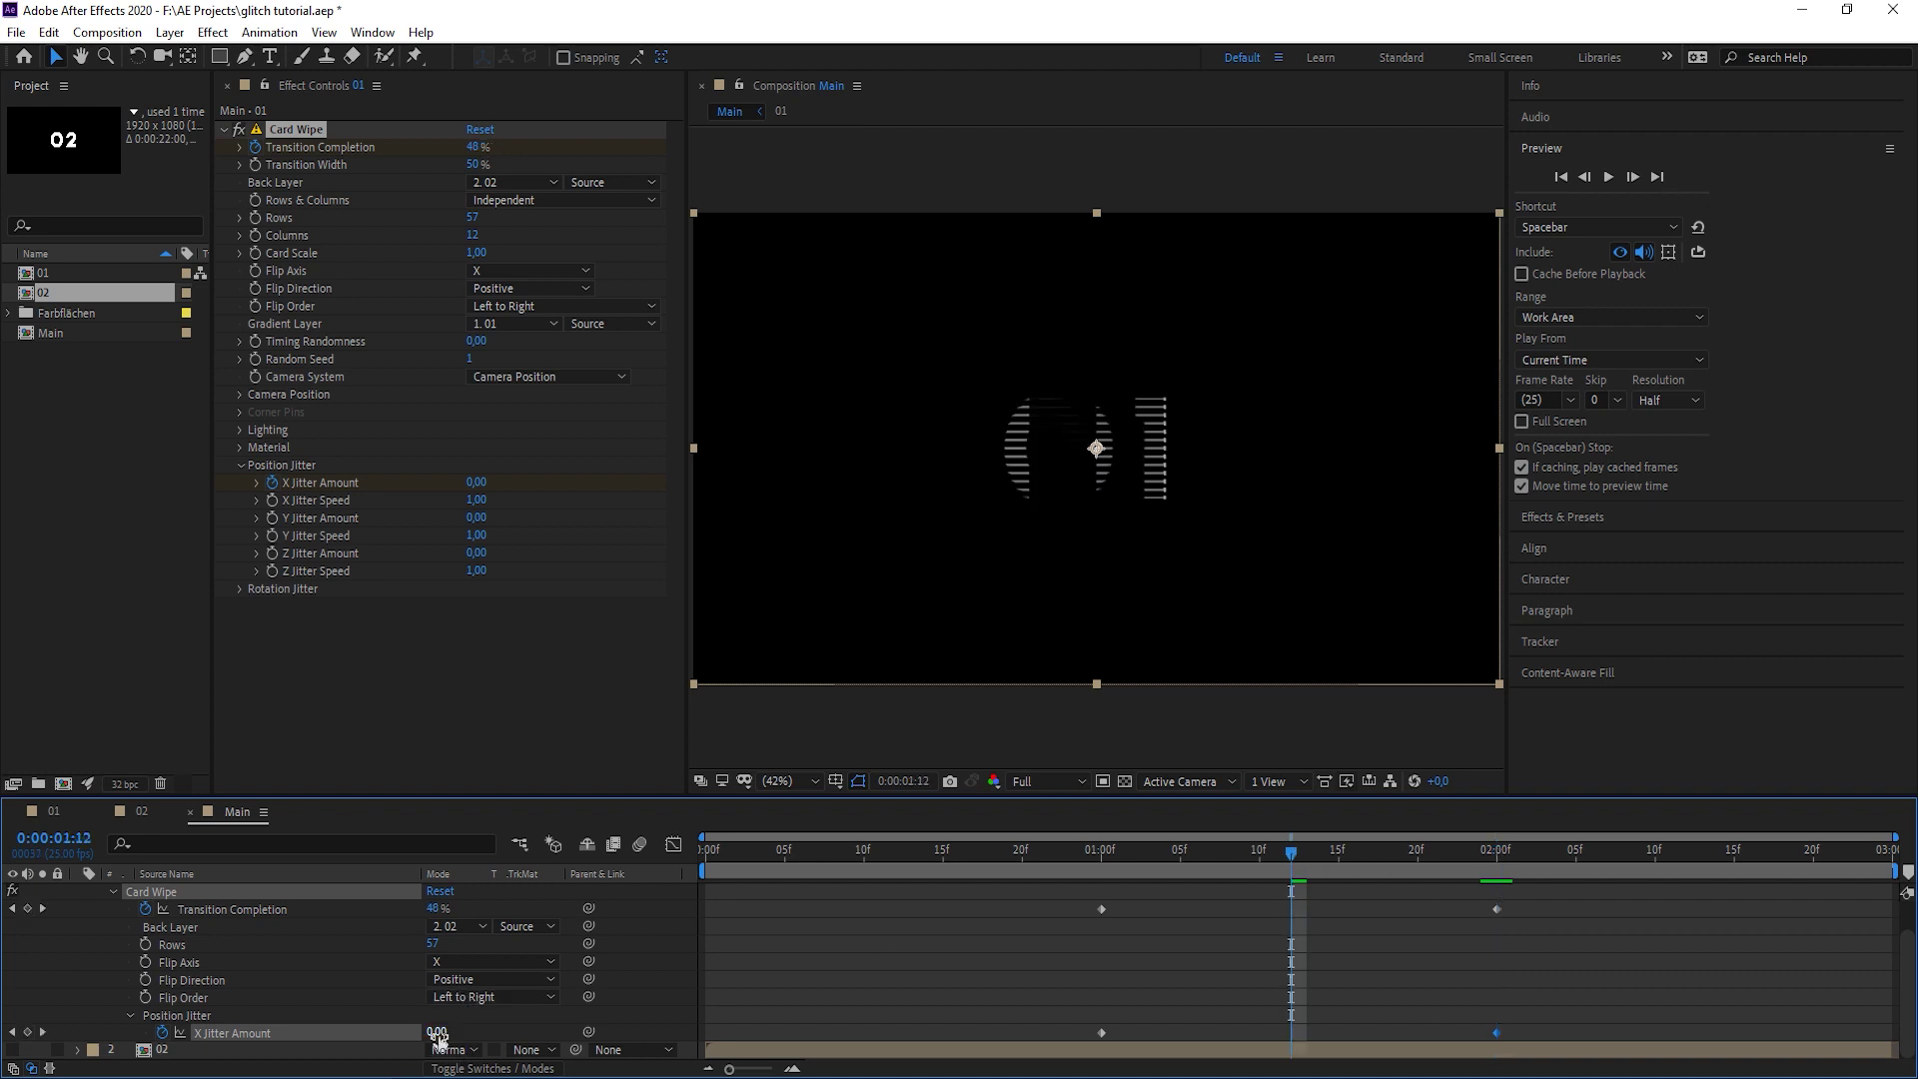
left_click_drag(435, 1034, 1178, 400)
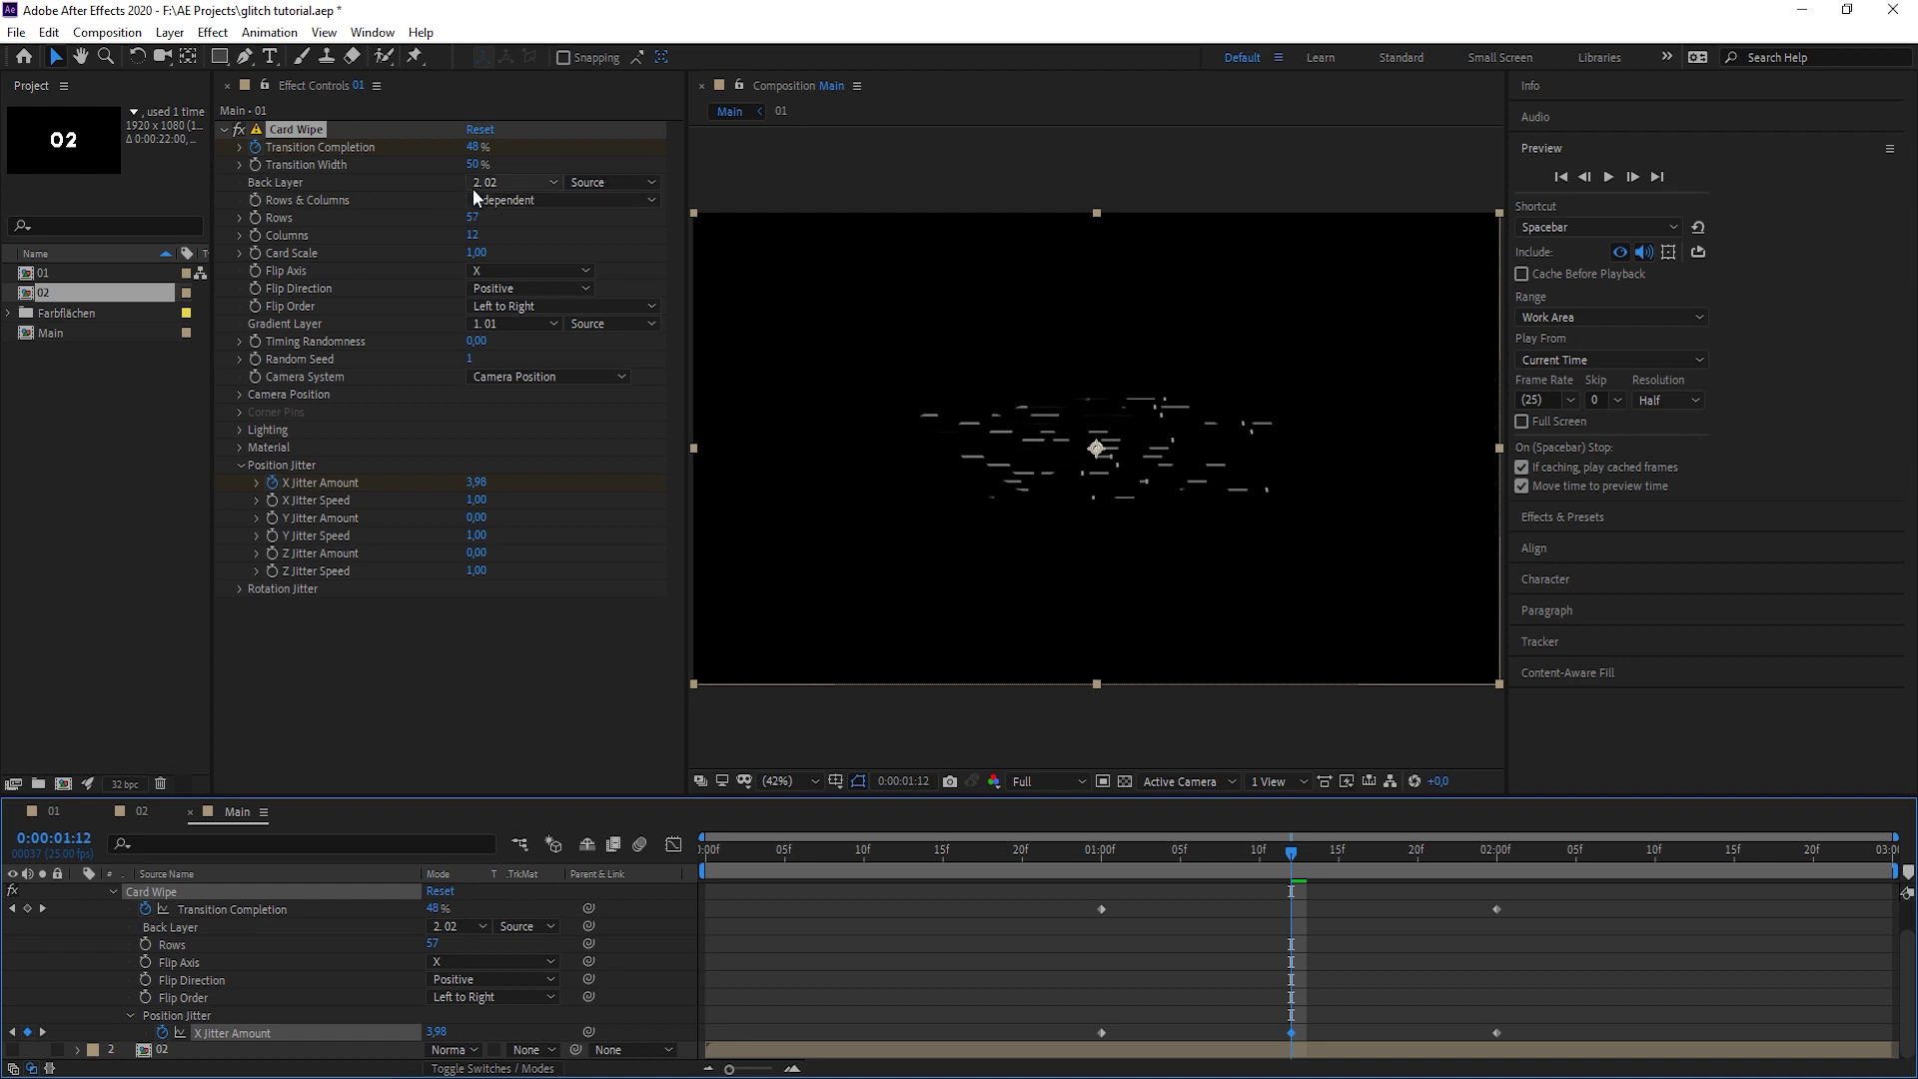
left_click_drag(486, 170, 455, 170)
key("space")
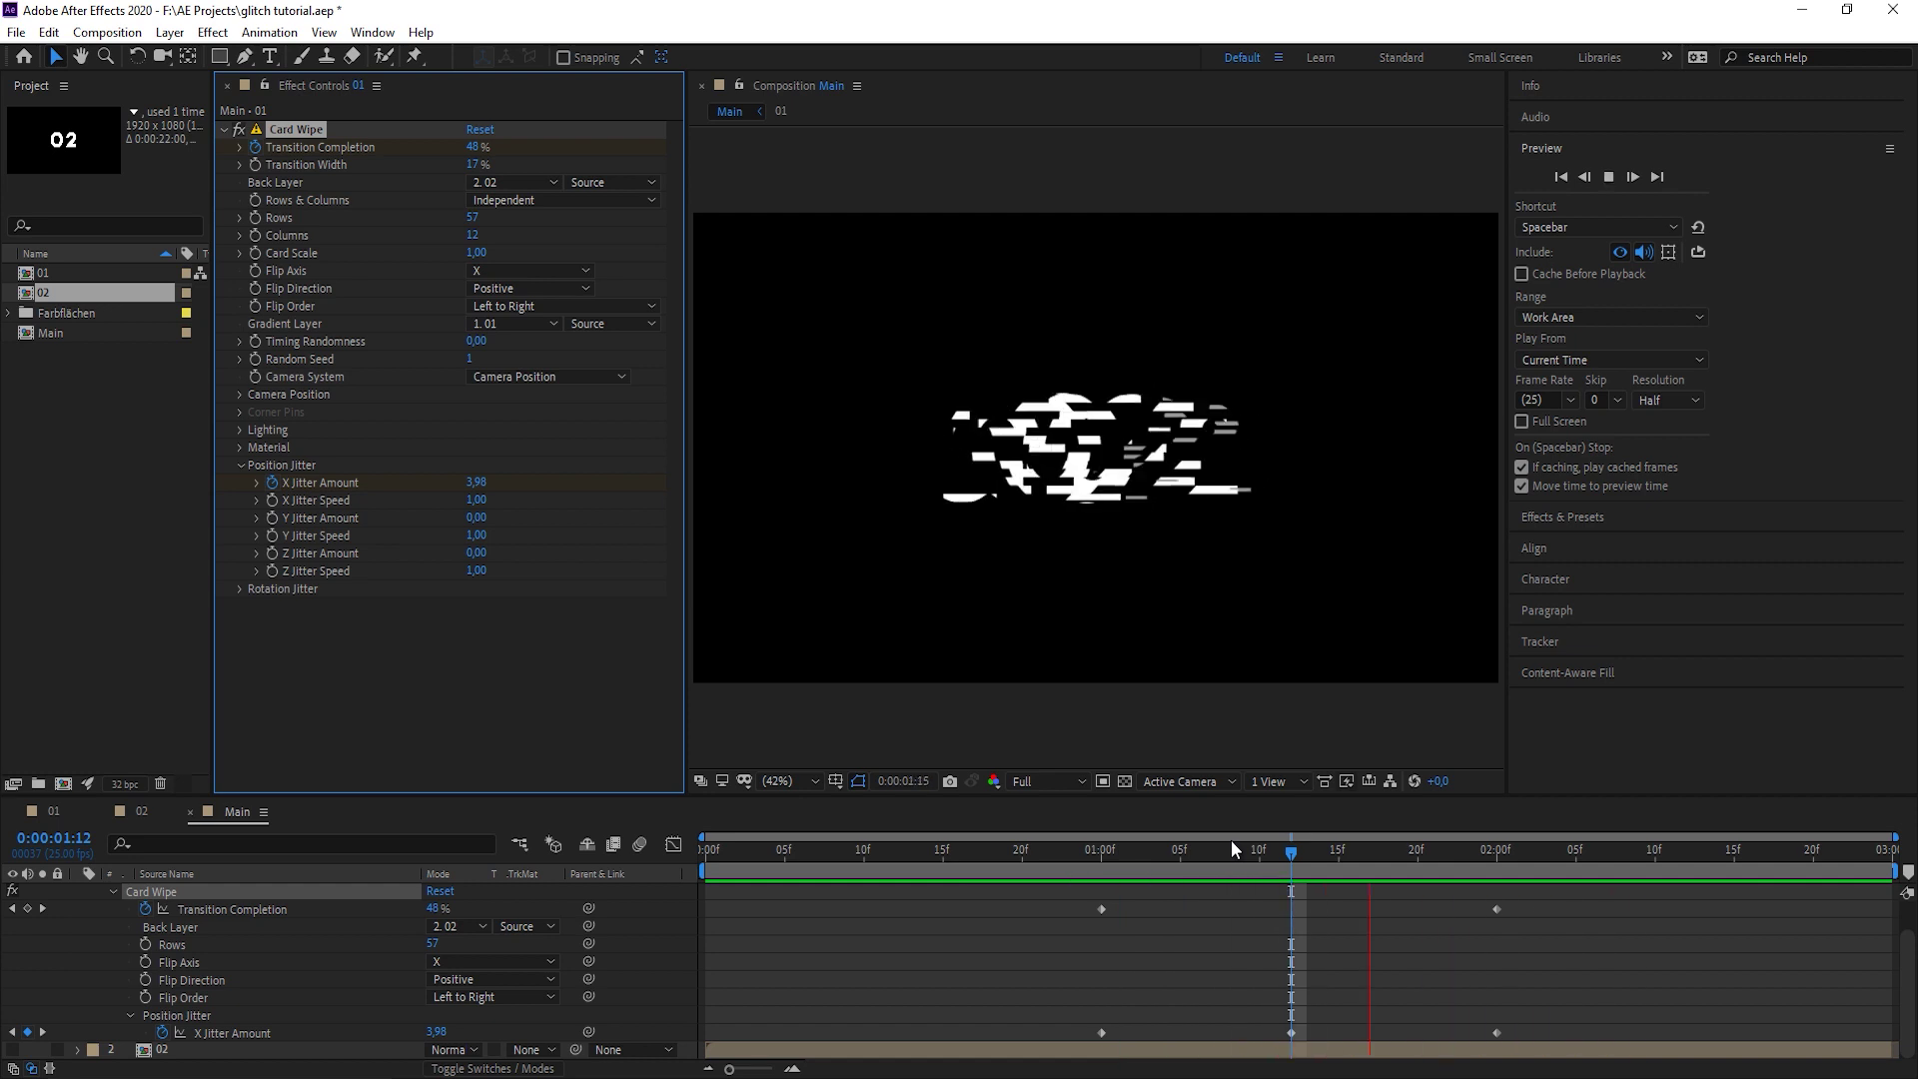
key("space")
left_click_drag(1257, 839, 1274, 865)
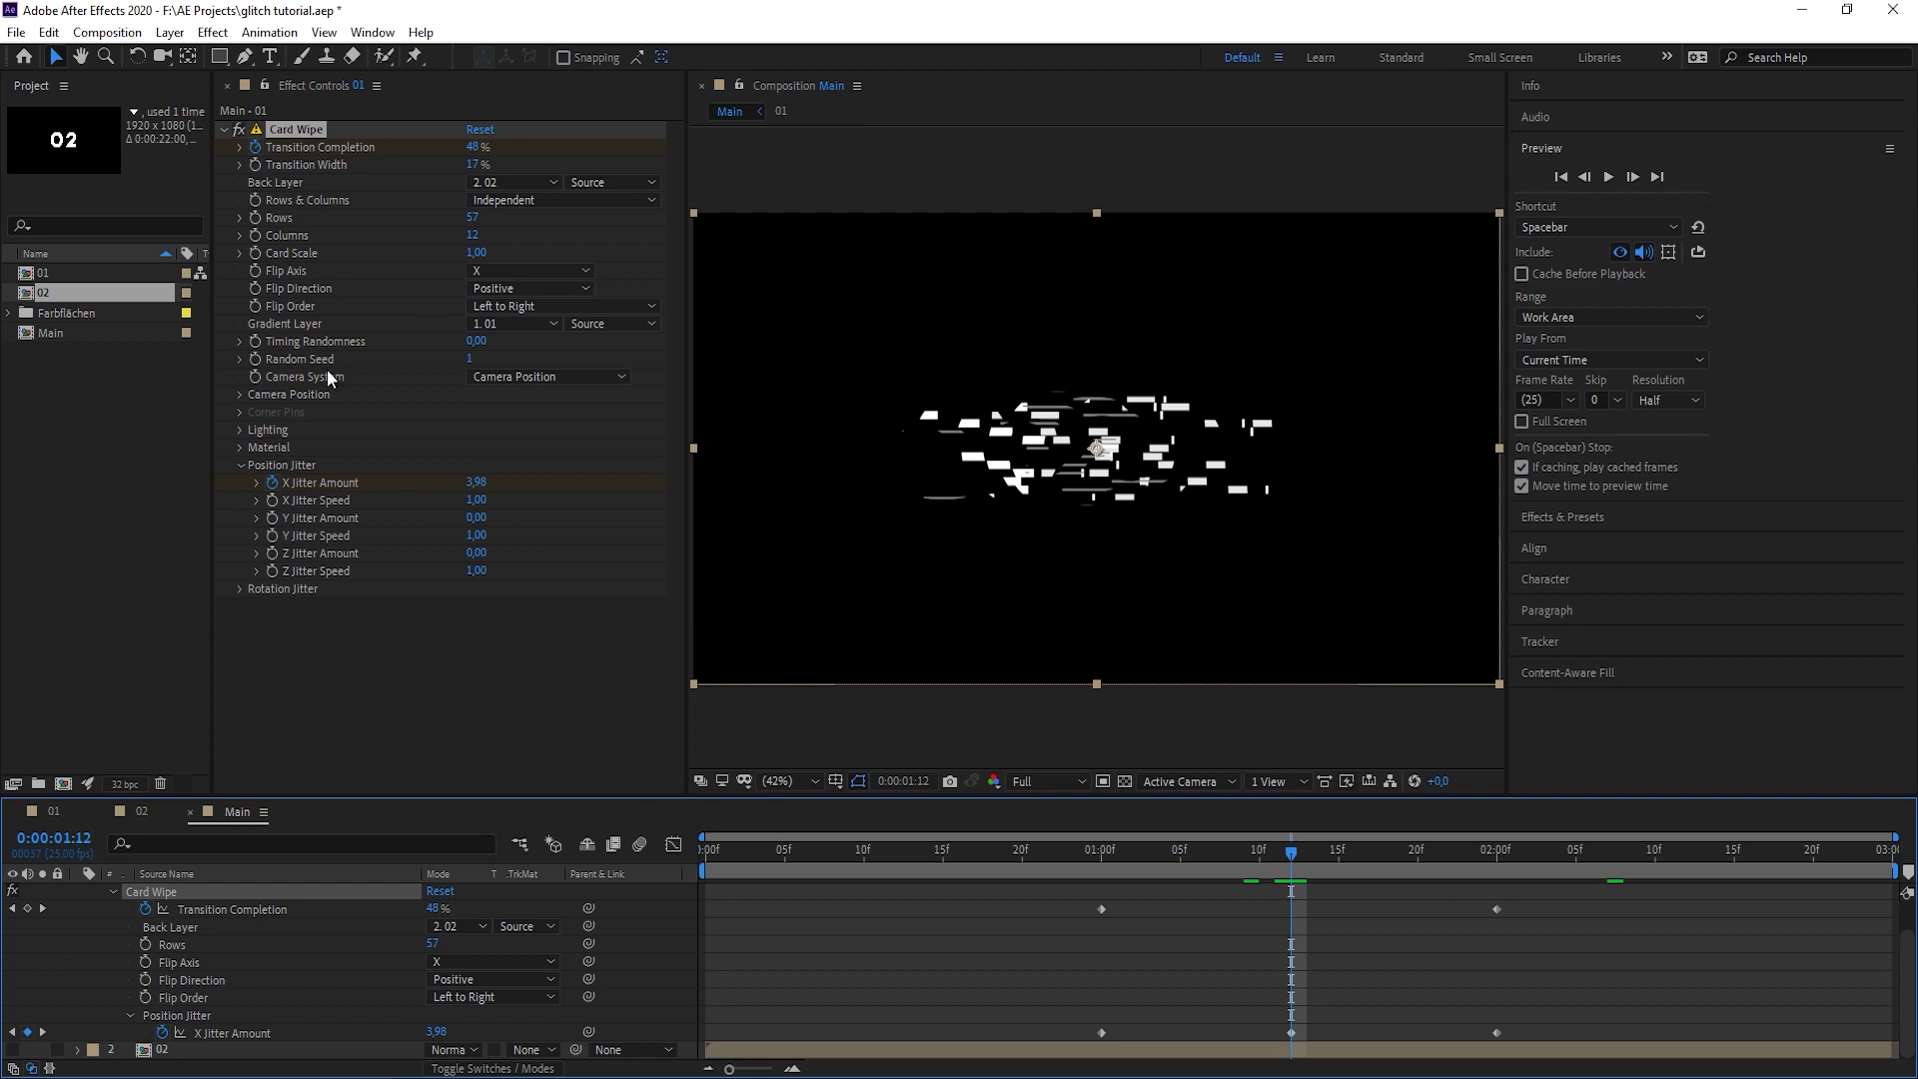
Set the Card Wipe Timing Randomness to 1 and play back the transition.
left_click(475, 340)
type("1")
key("Return")
key("space")
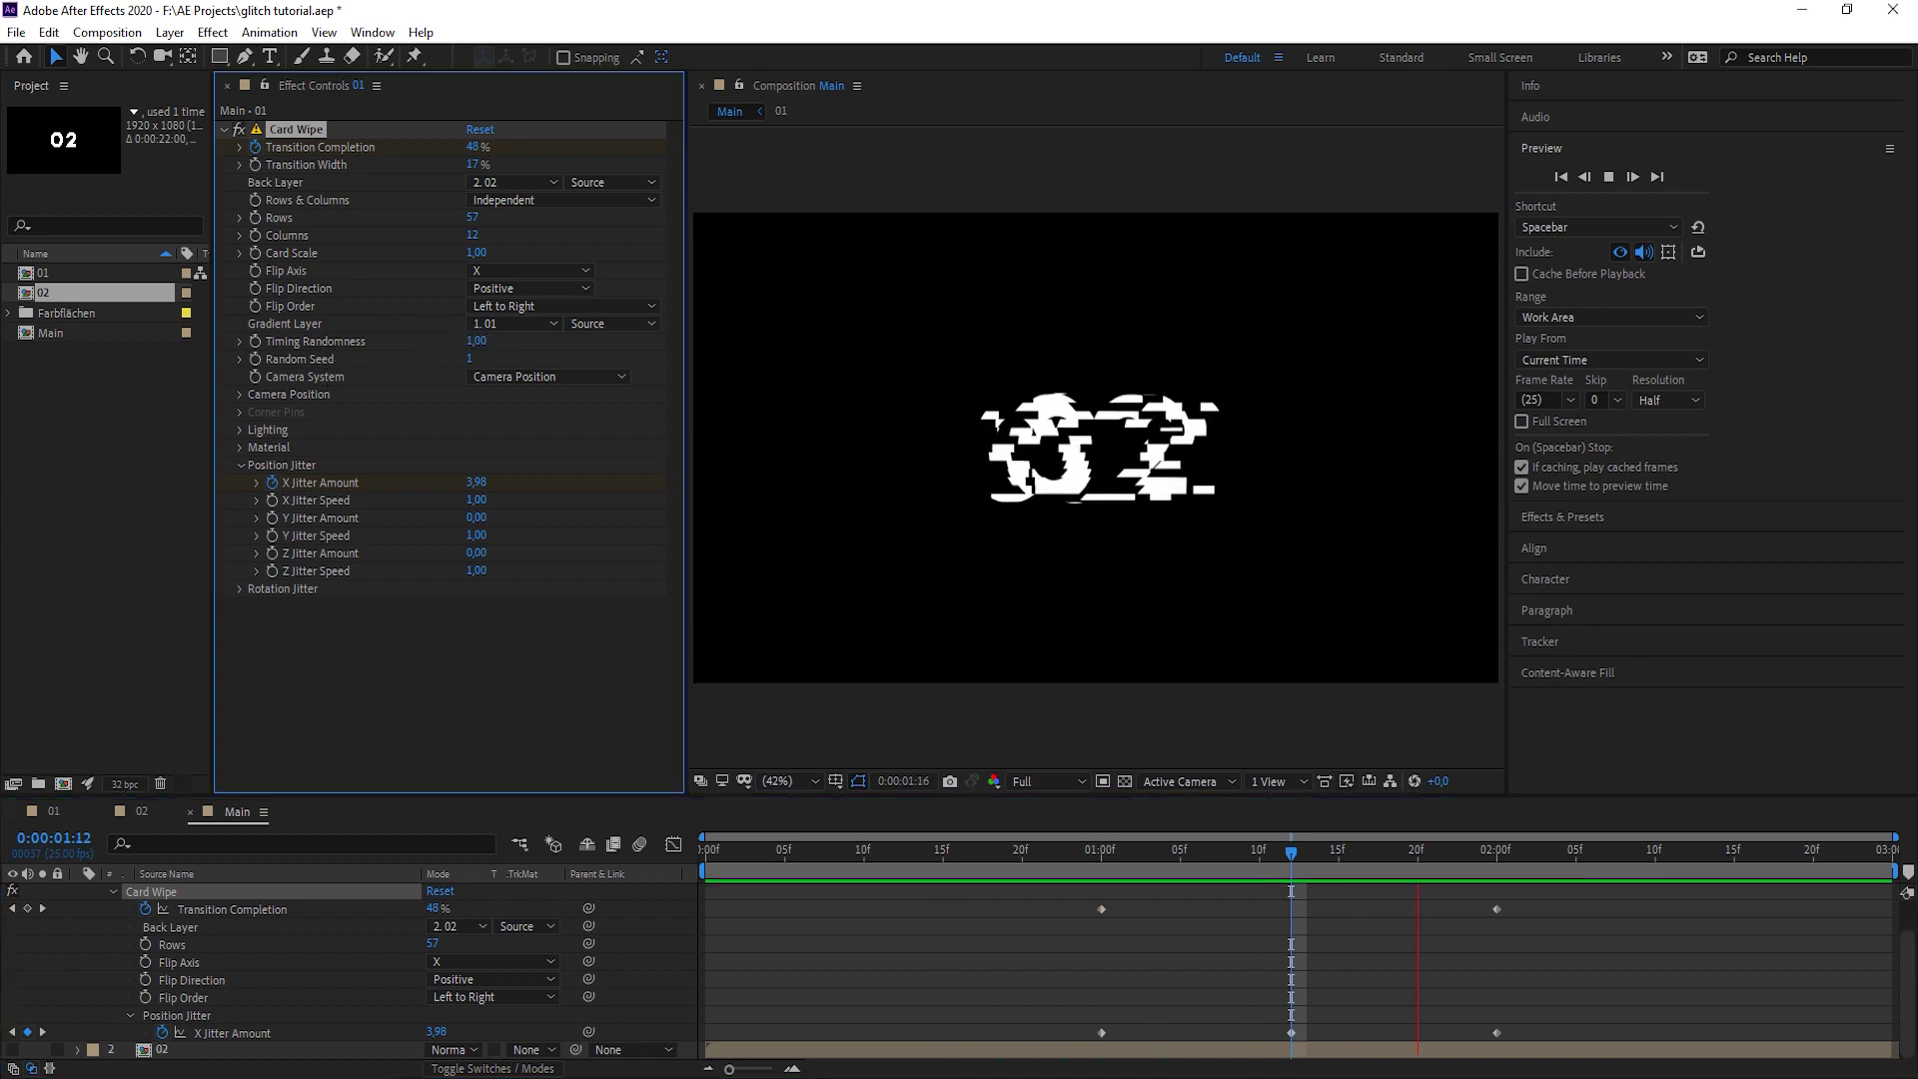
key("space")
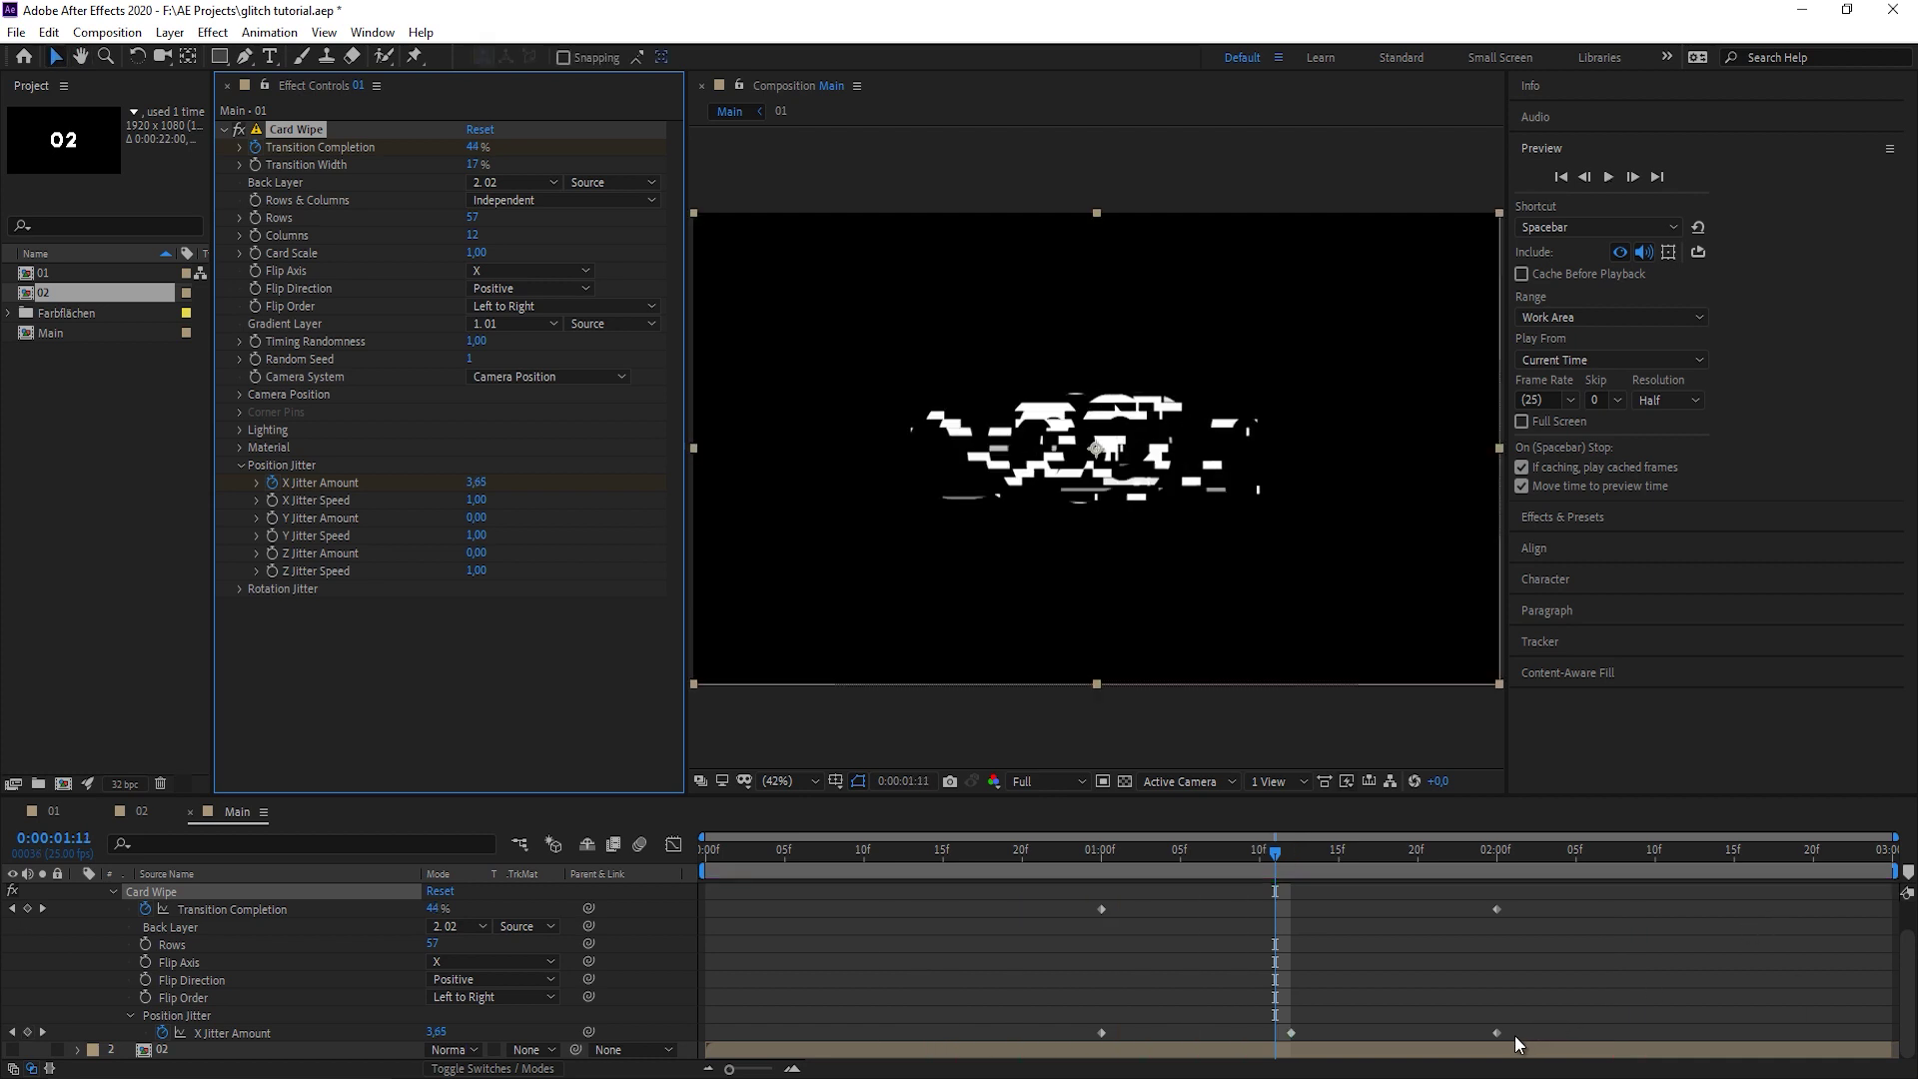
Apply Easy Ease to all Transition Completion and X Jitter Amount keyframes, and collapse layer 01's properties.
left_click_drag(1531, 1023, 1036, 909)
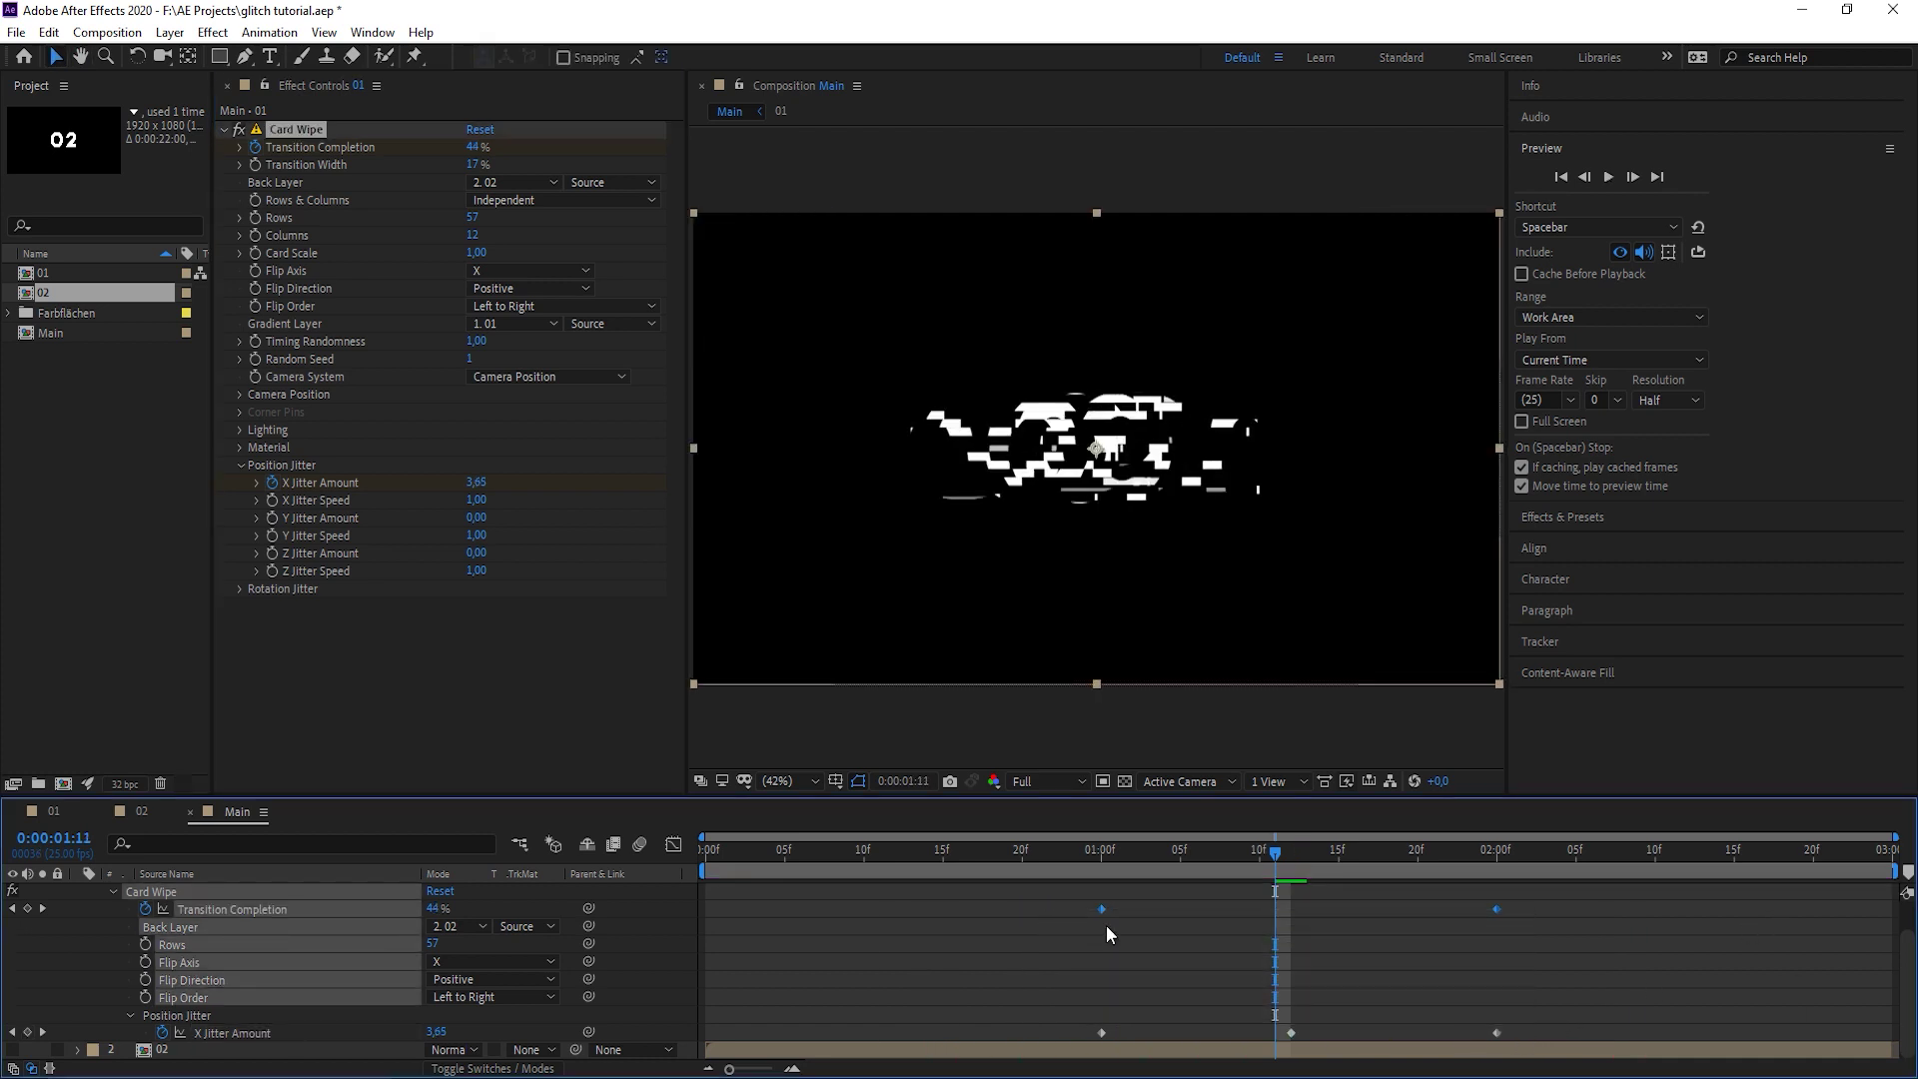
left_click_drag(1527, 1029, 1028, 897)
right_click(1101, 908)
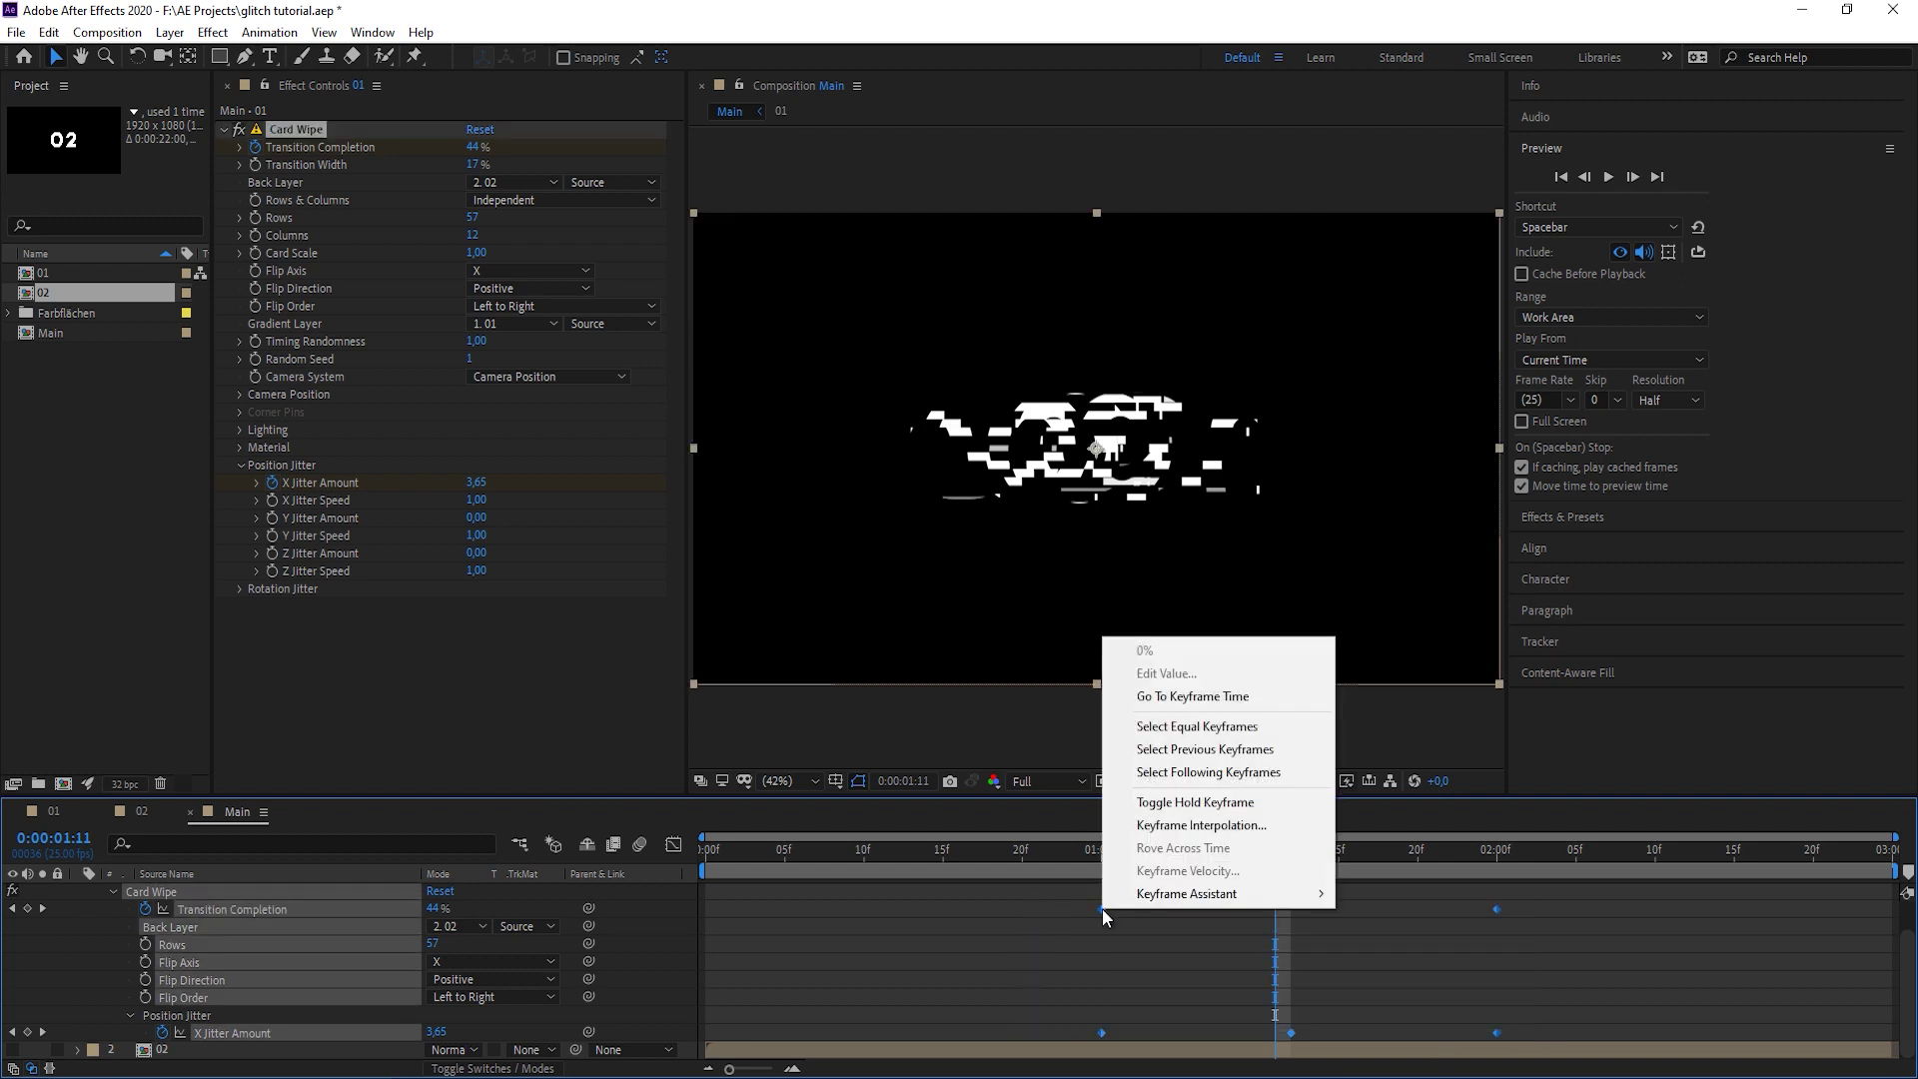
mouse_move(1178, 901)
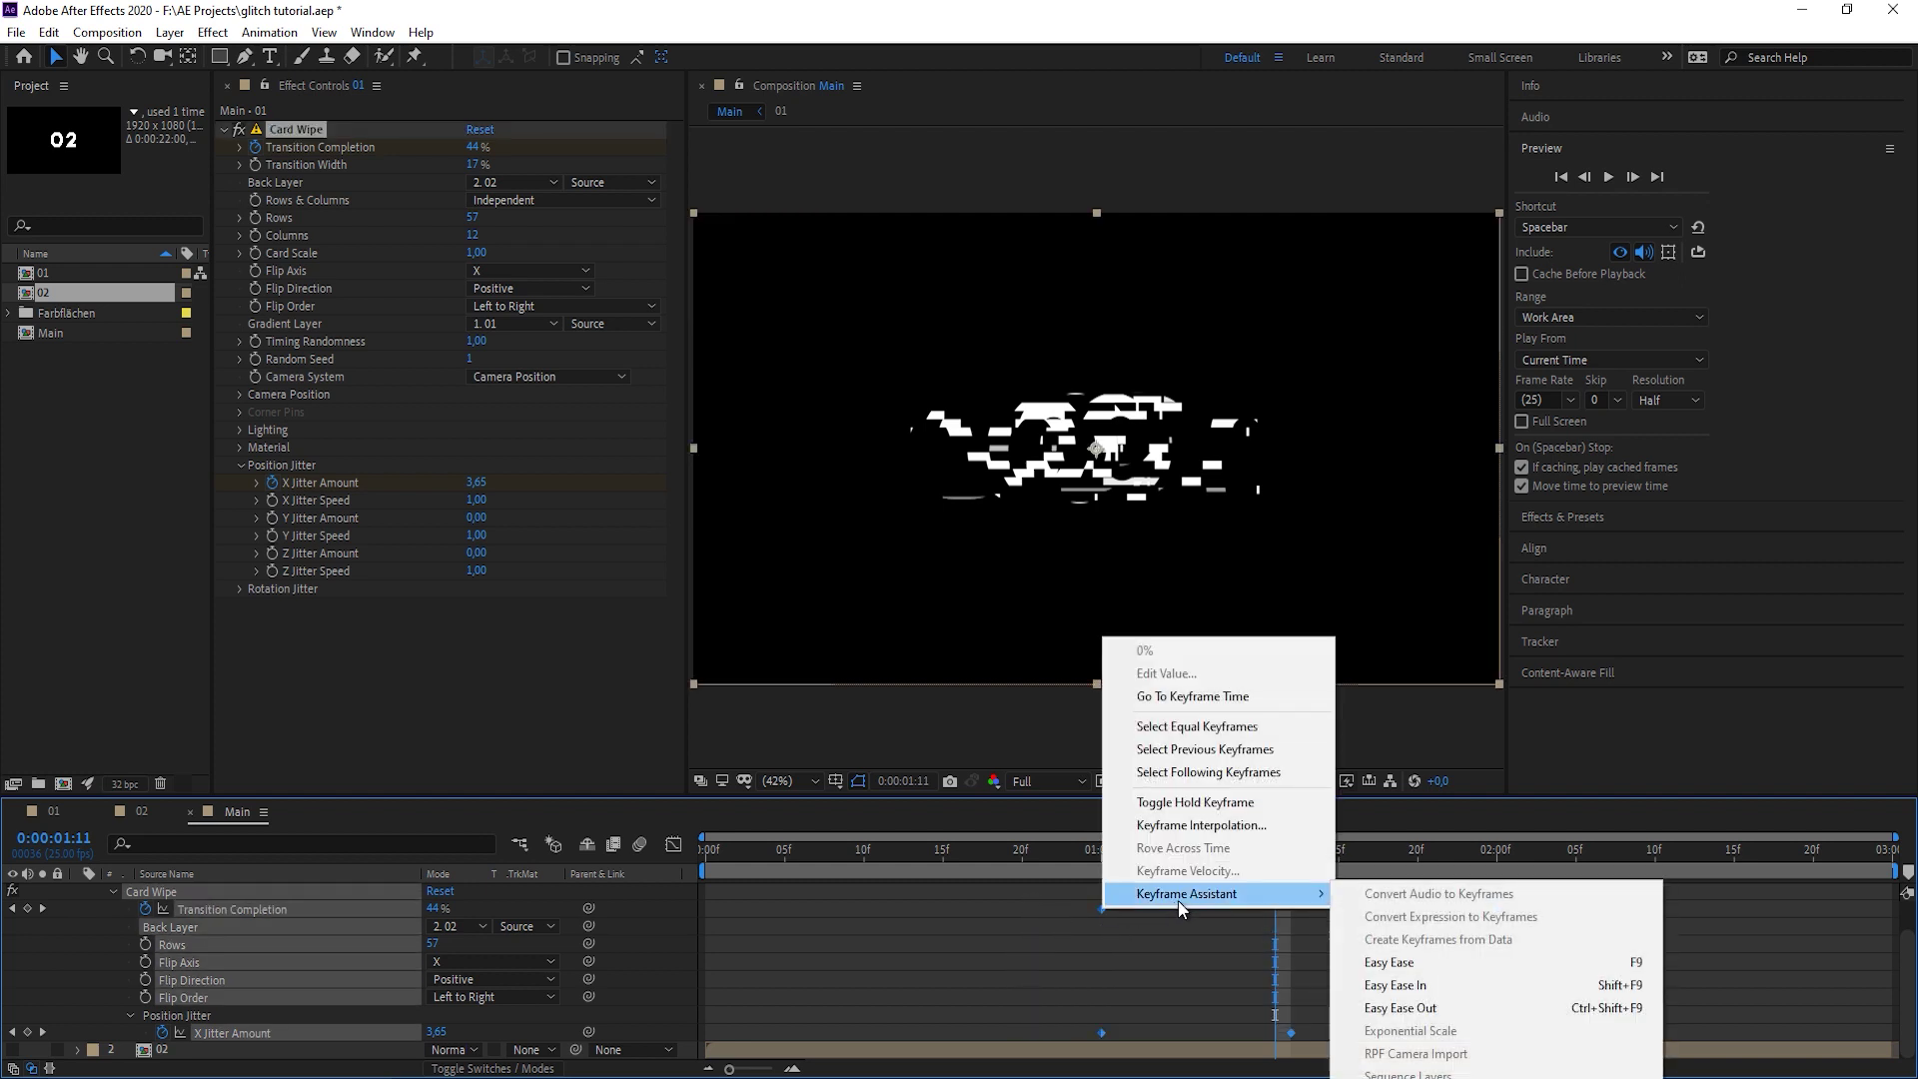
left_click(1429, 962)
left_click(721, 849)
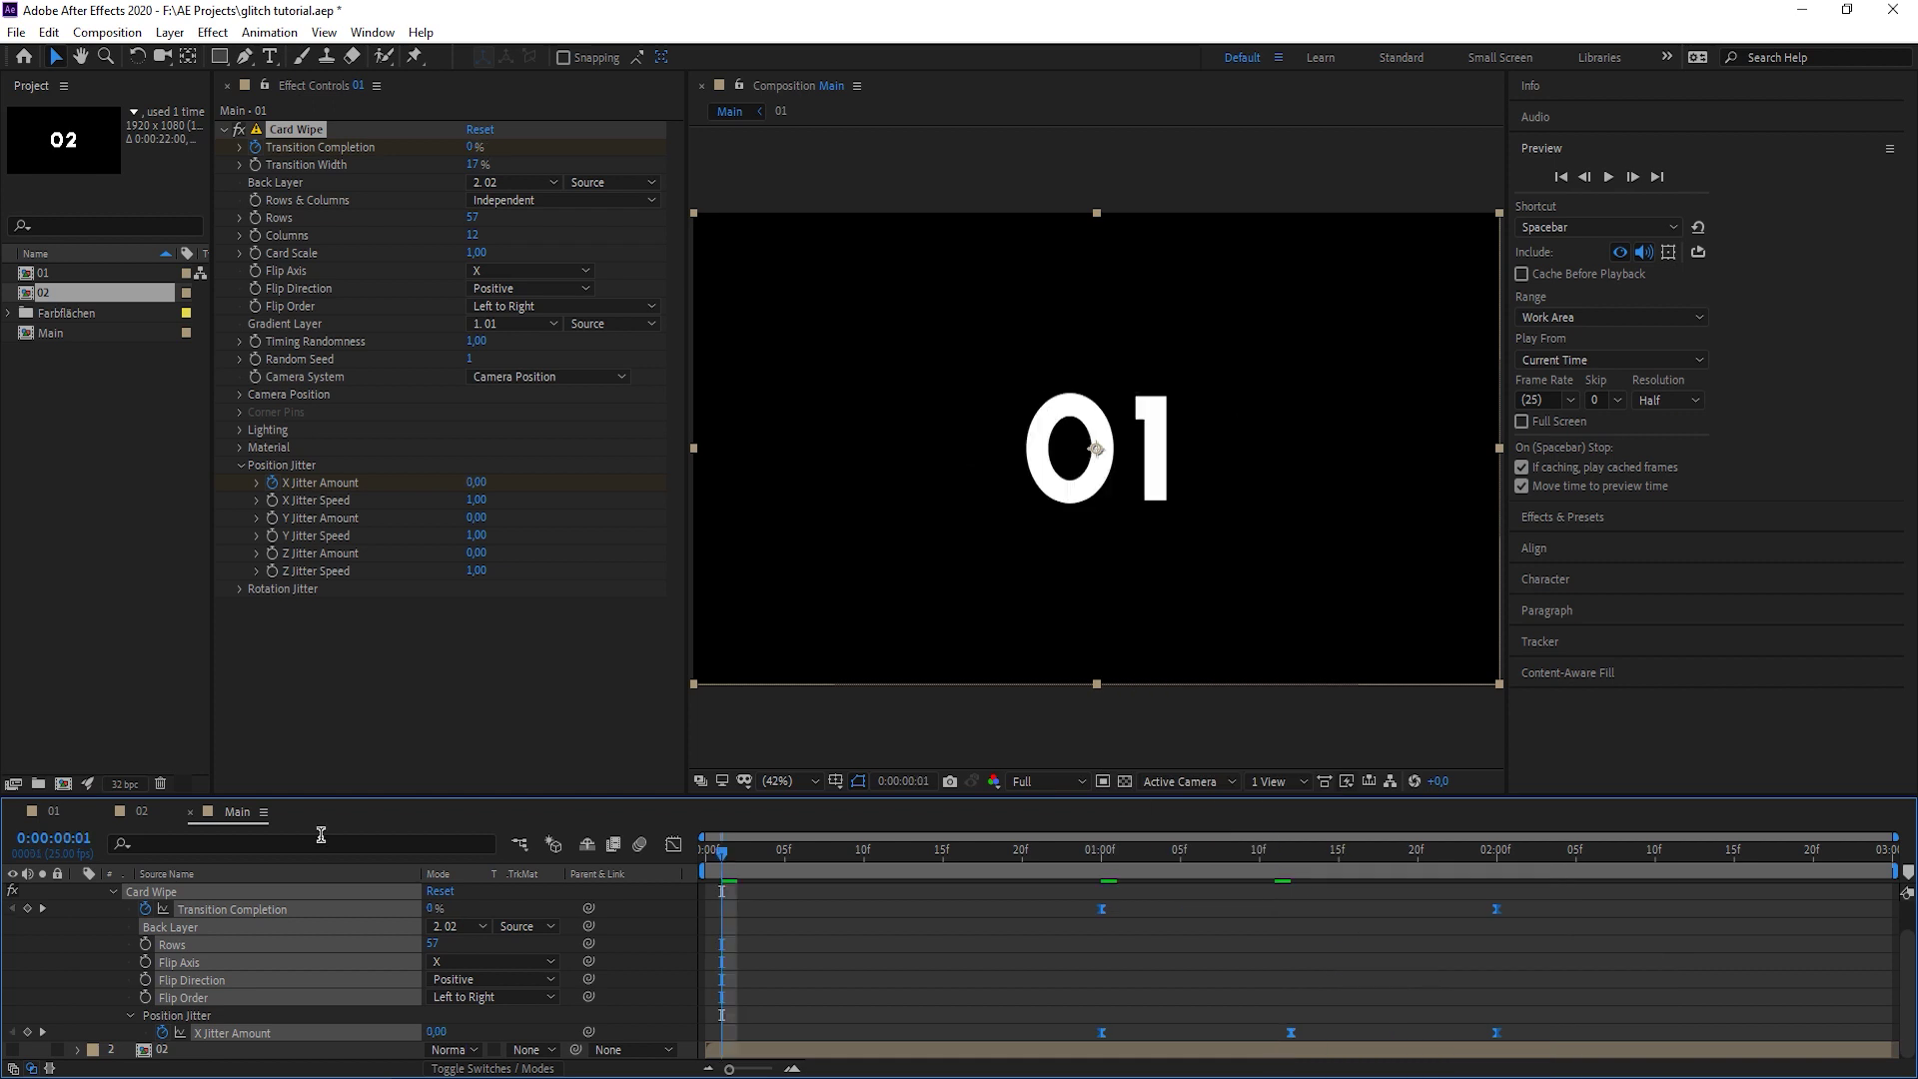
scroll(123, 914, "up", 1)
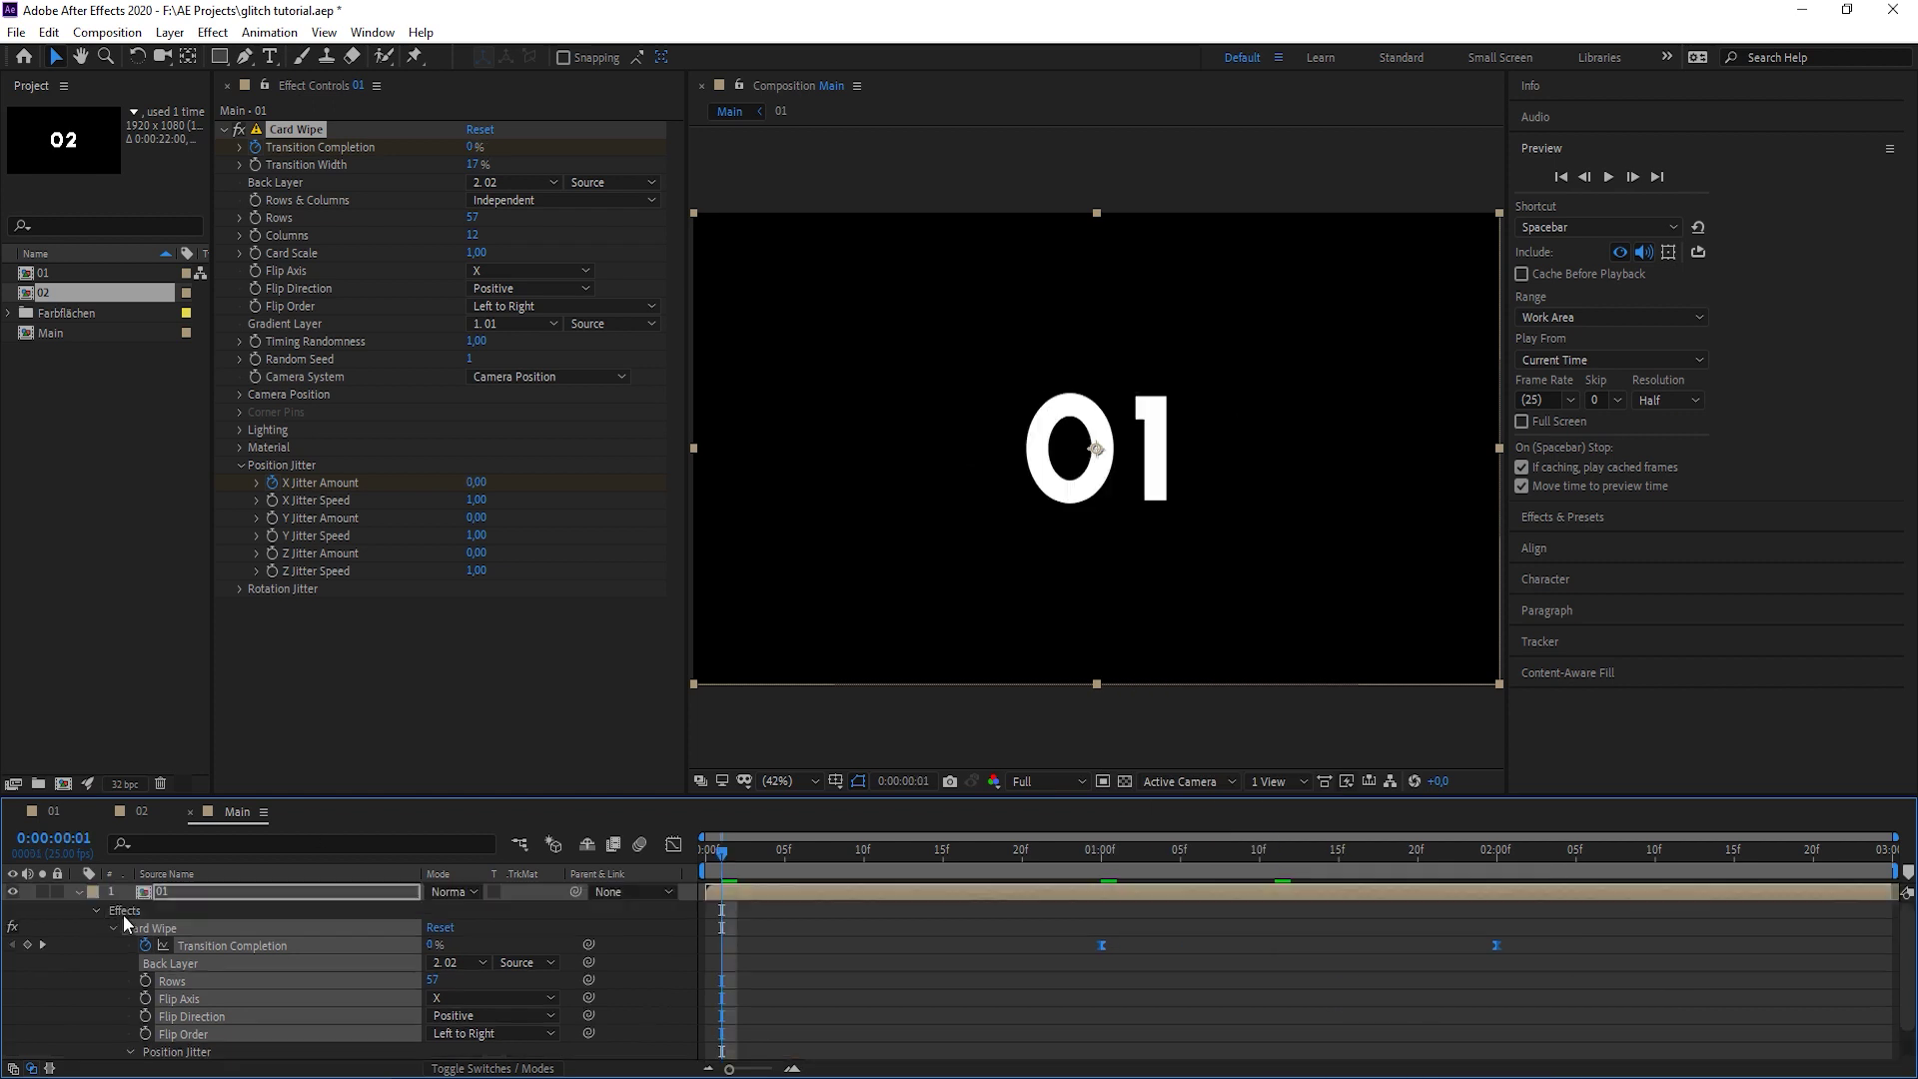
left_click(77, 892)
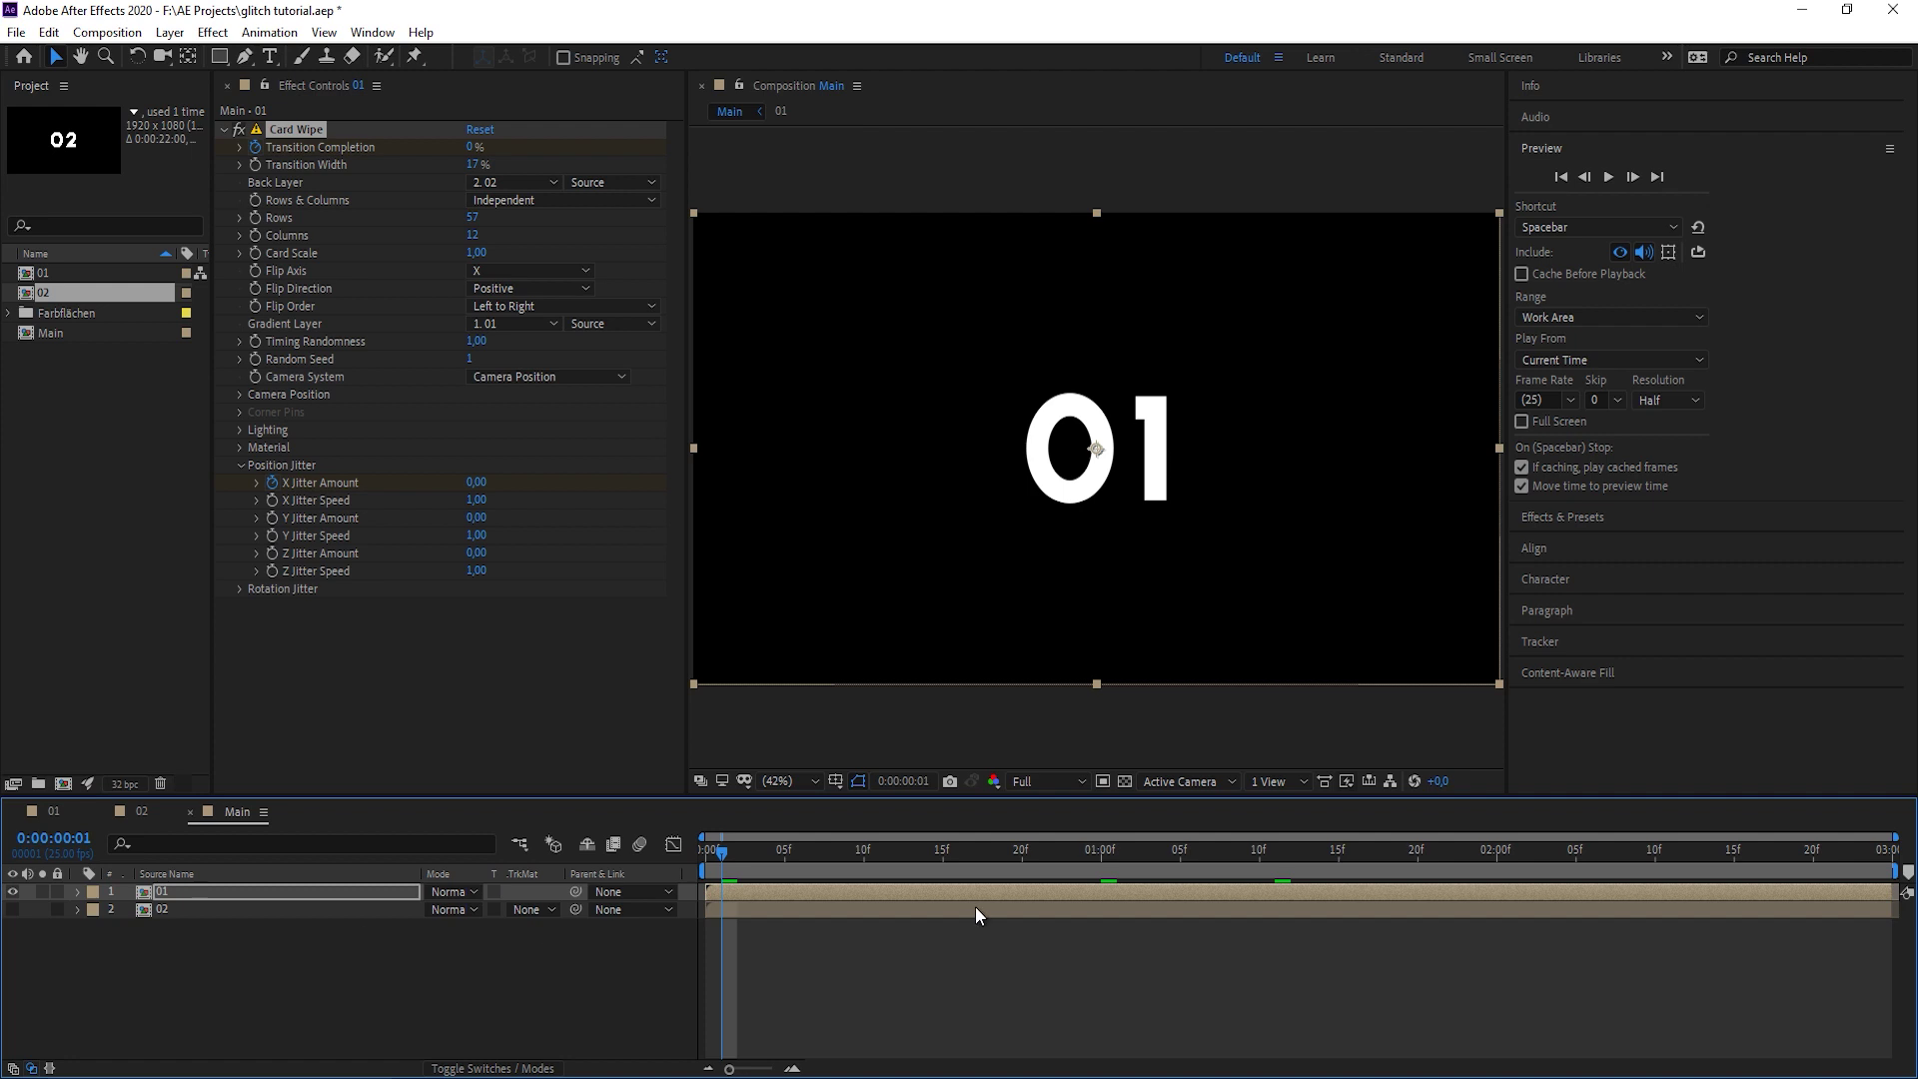
Try the Fill effect on layer 01, placed before Card Wipe, at 0:00:01:00.
left_click(1100, 851)
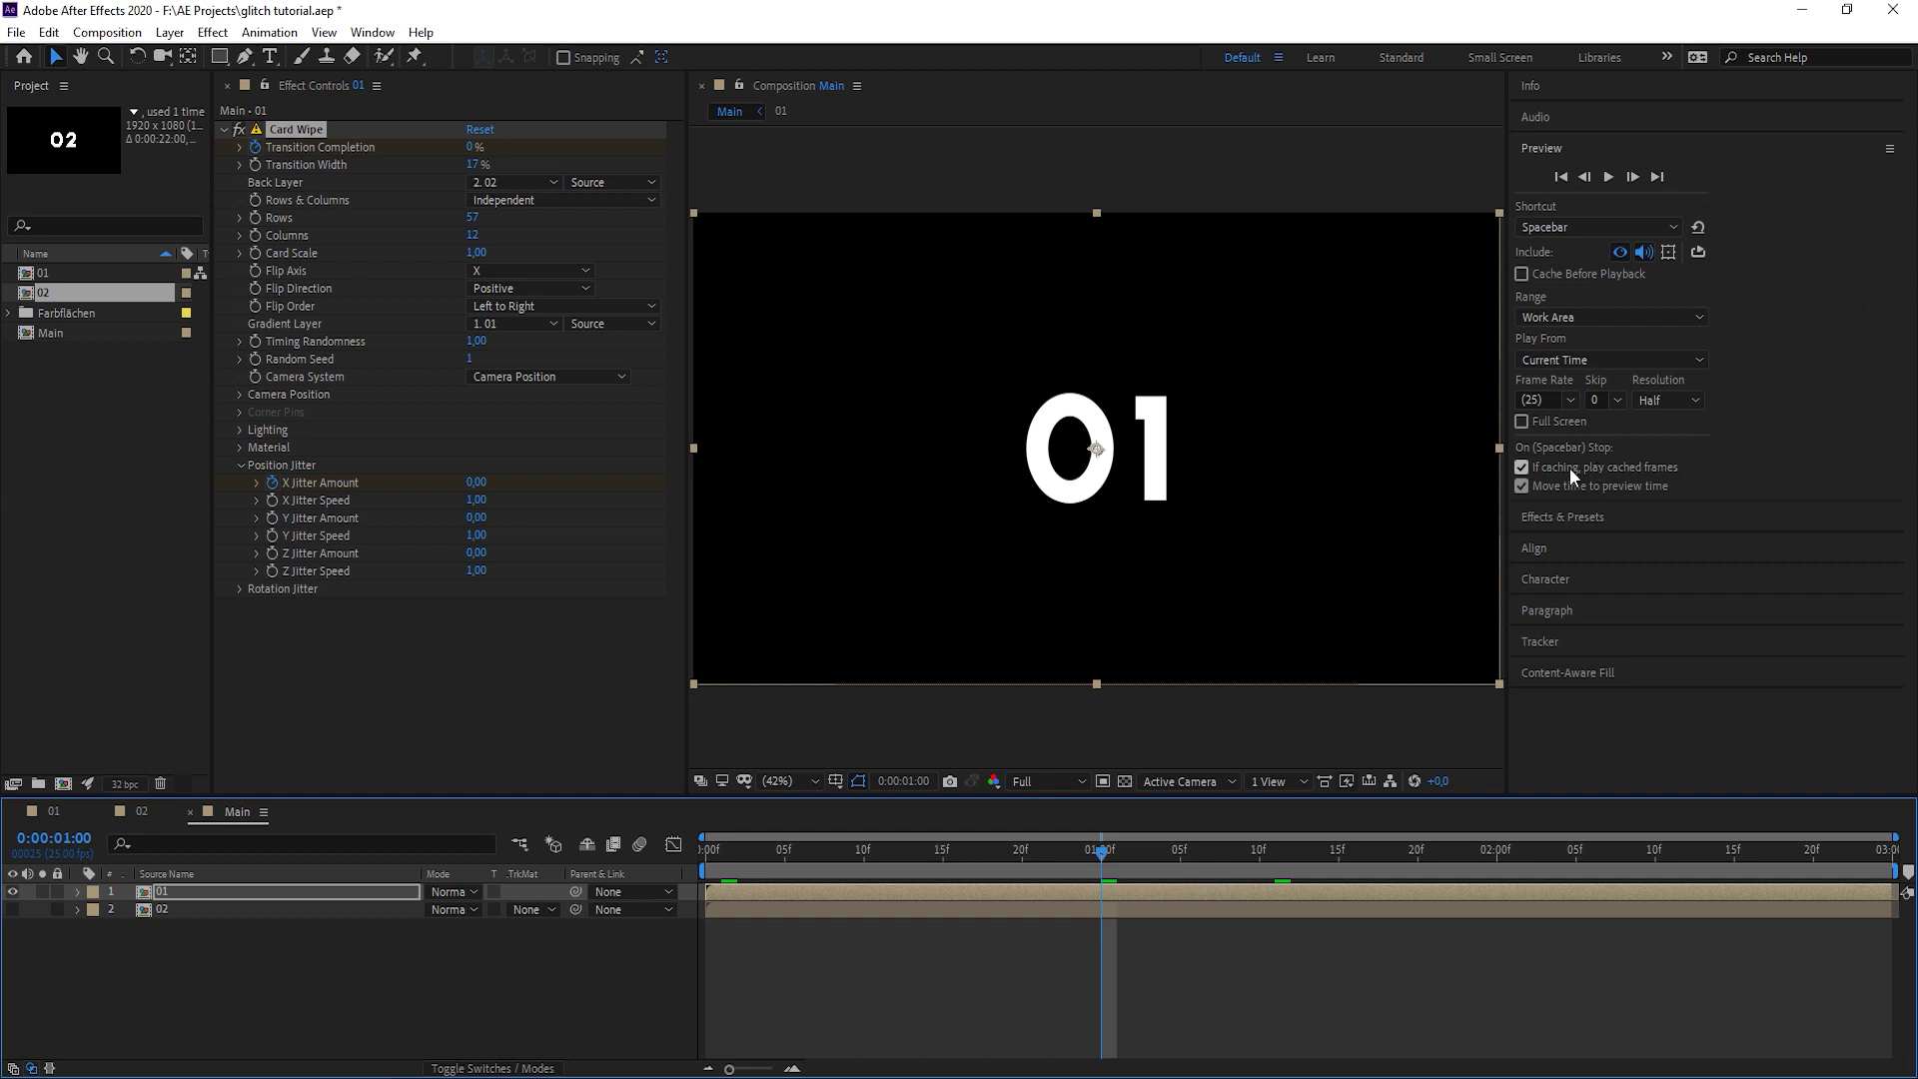
left_click(1561, 530)
left_click_drag(1588, 334, 300, 125)
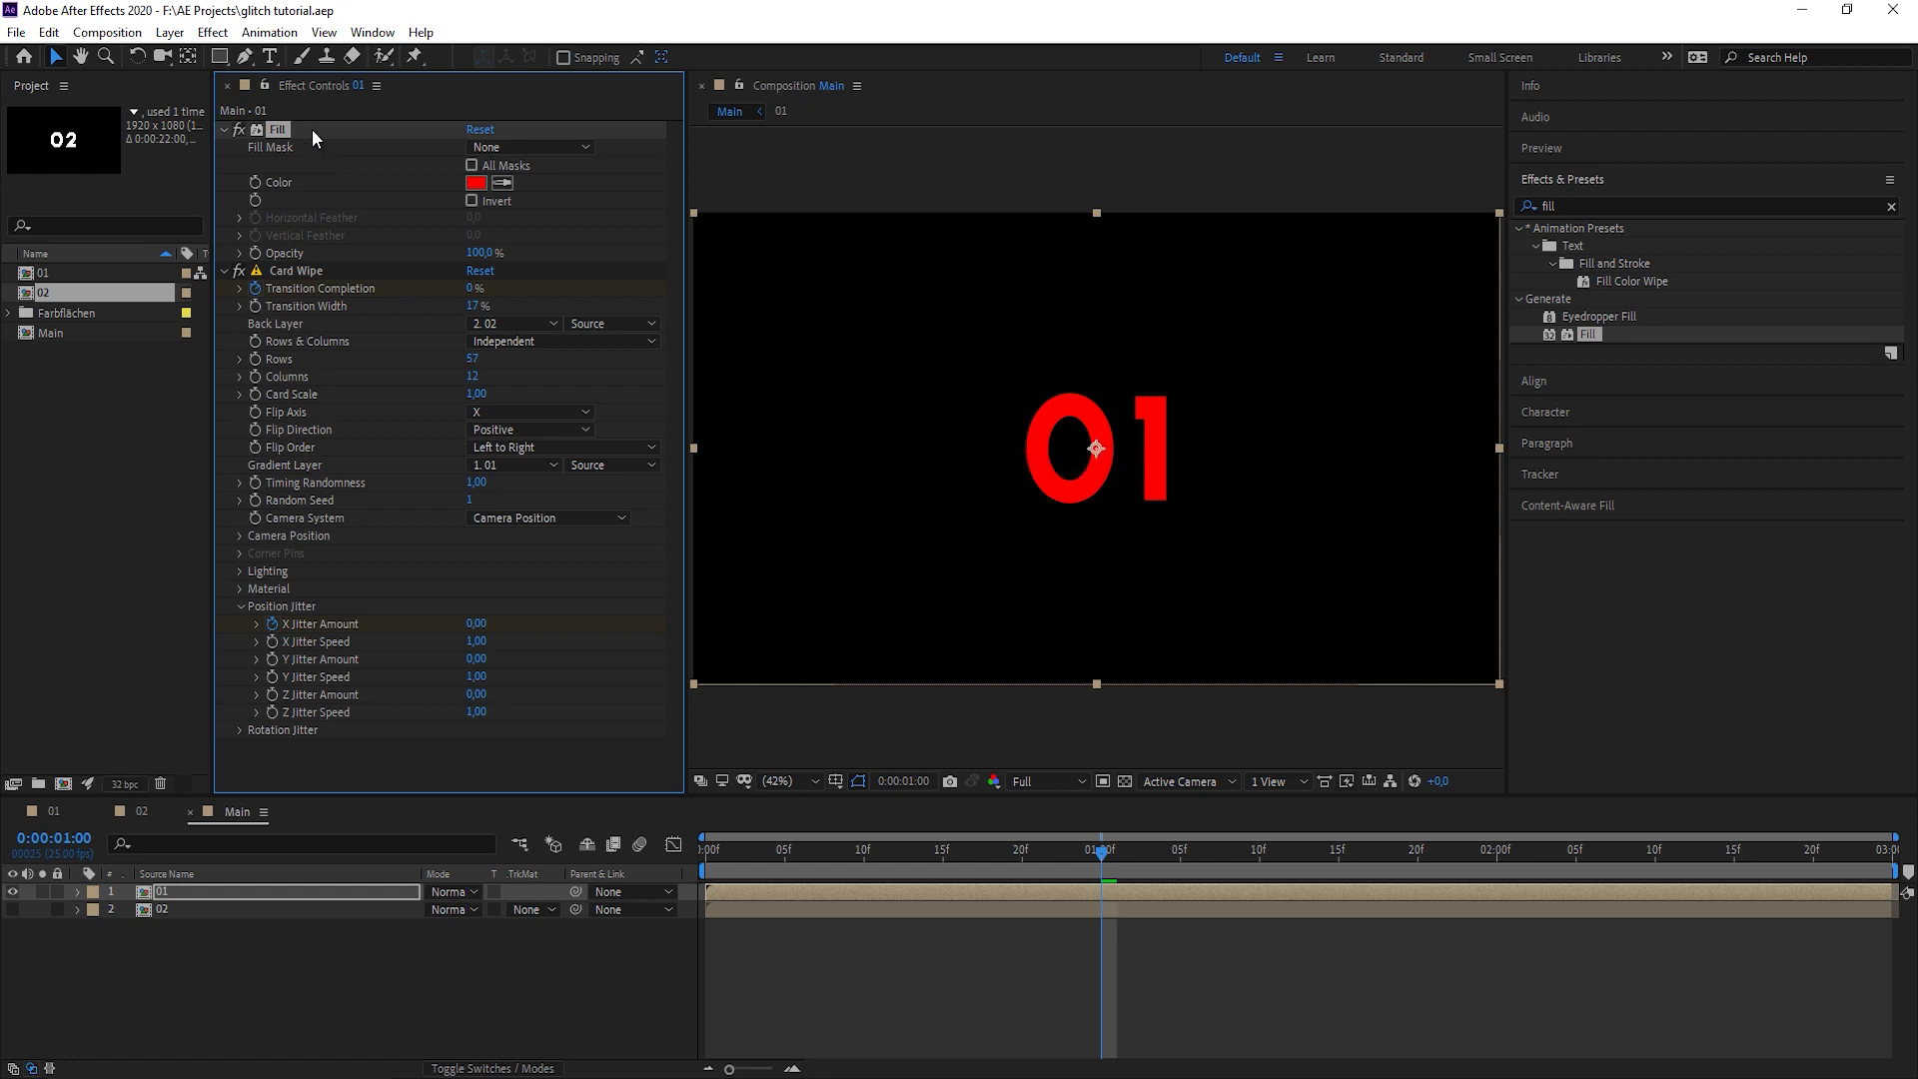
Open the Adobe Color Themes extension and load Color Theme 16 from the Explore themes.
left_click(380, 42)
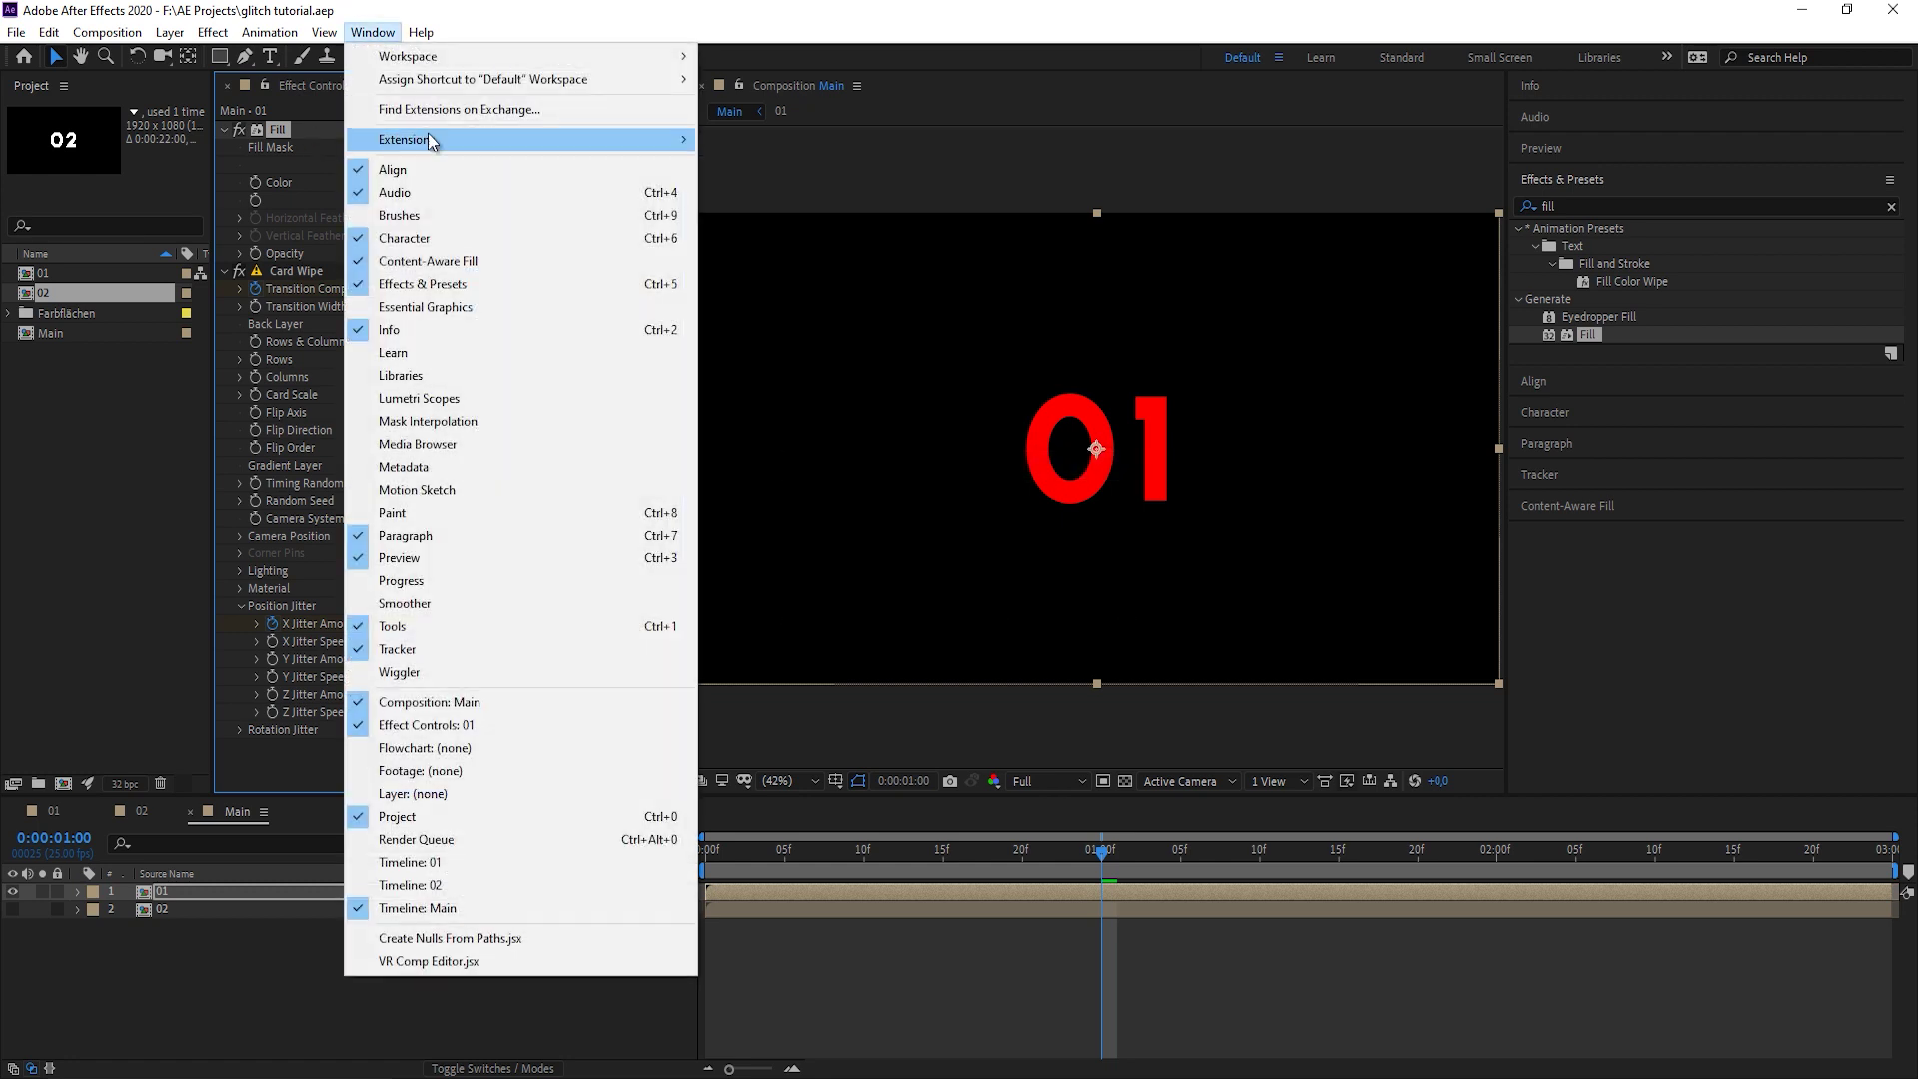
mouse_move(501, 142)
left_click(795, 142)
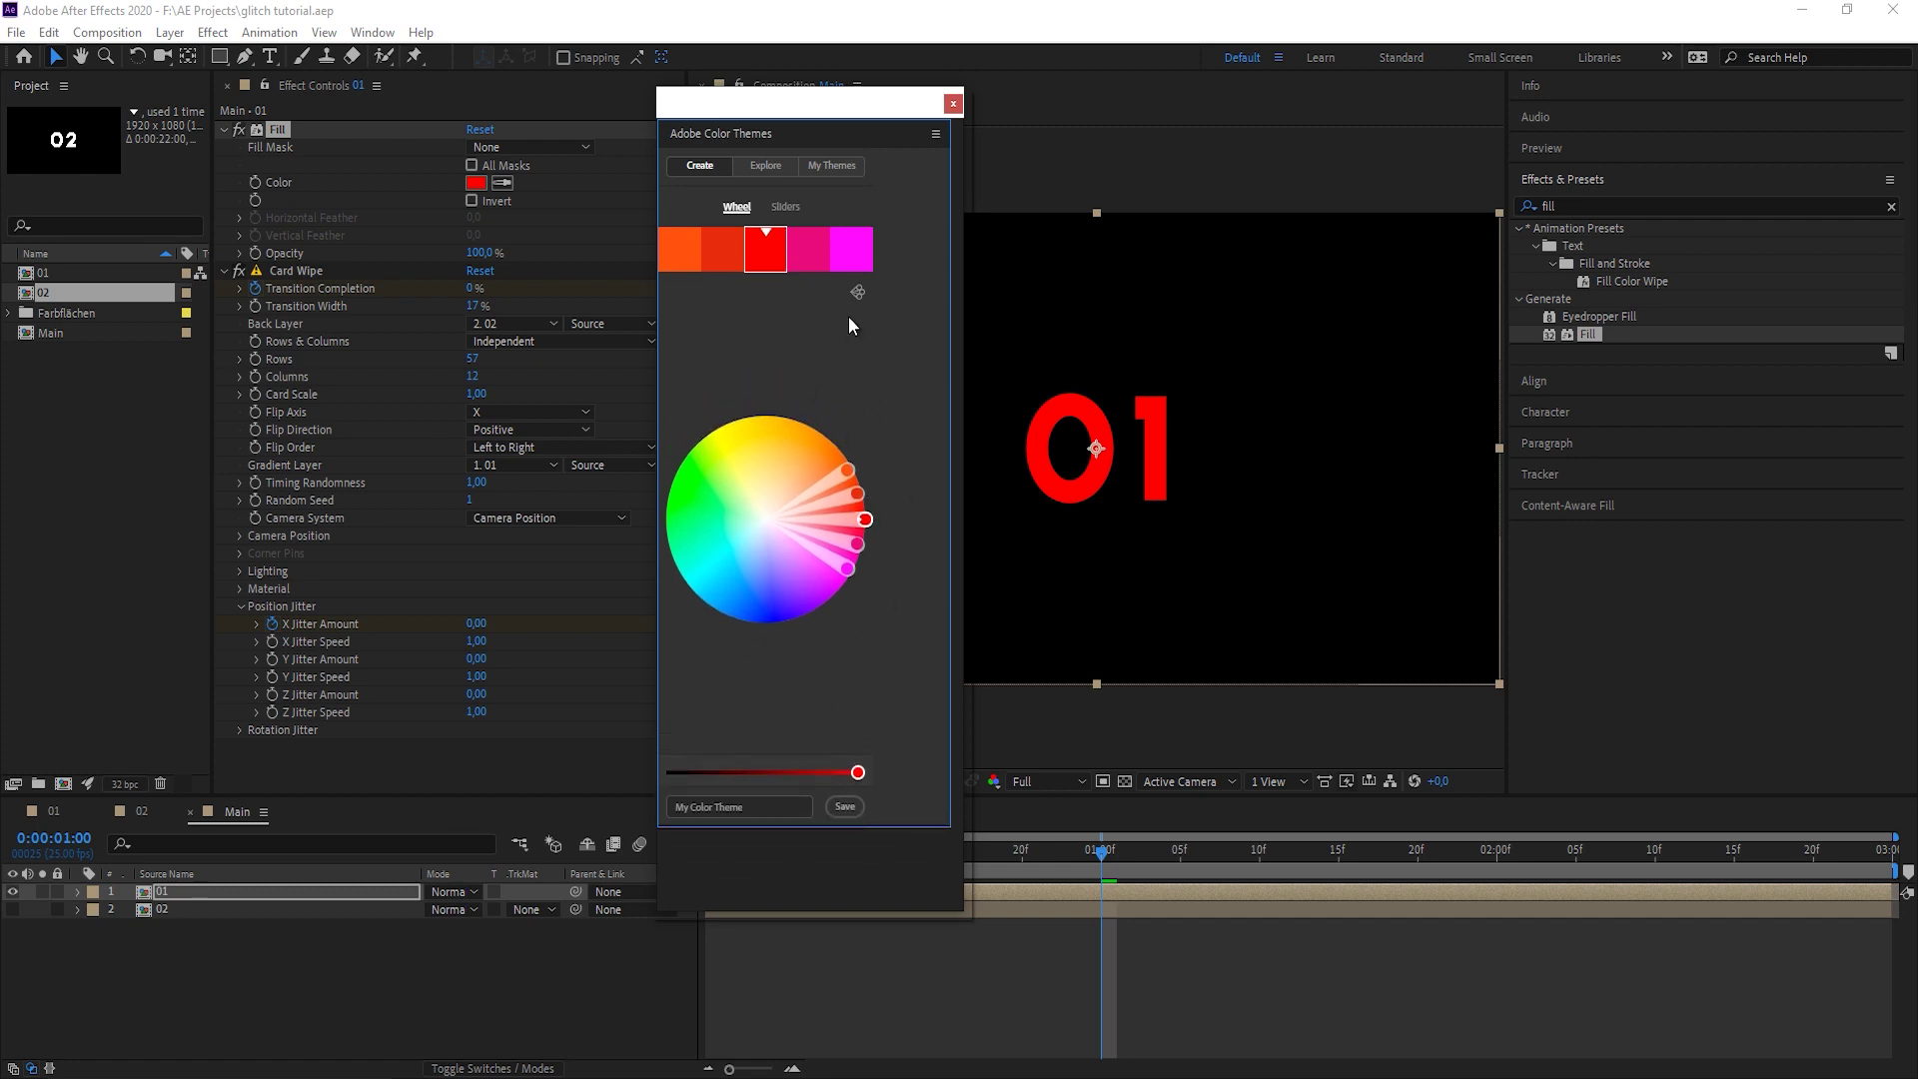
left_click(766, 171)
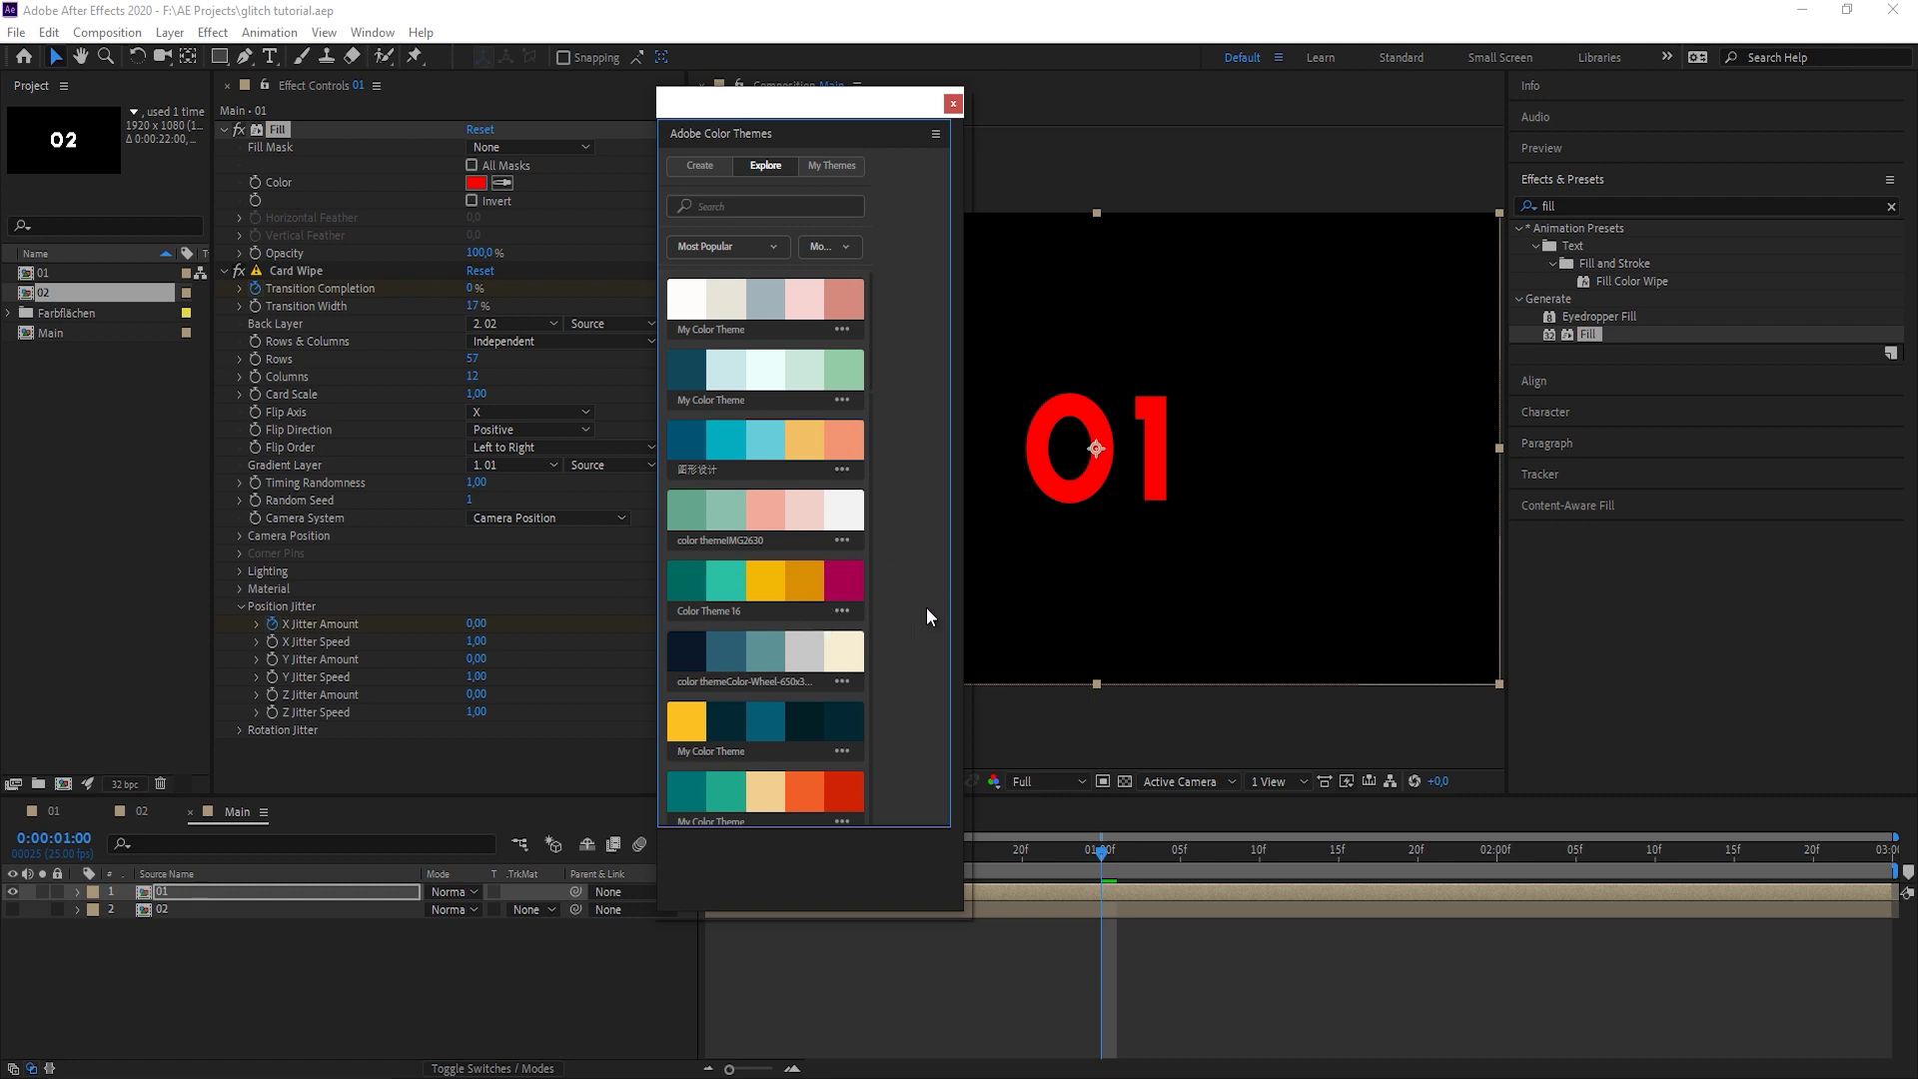
left_click(725, 619)
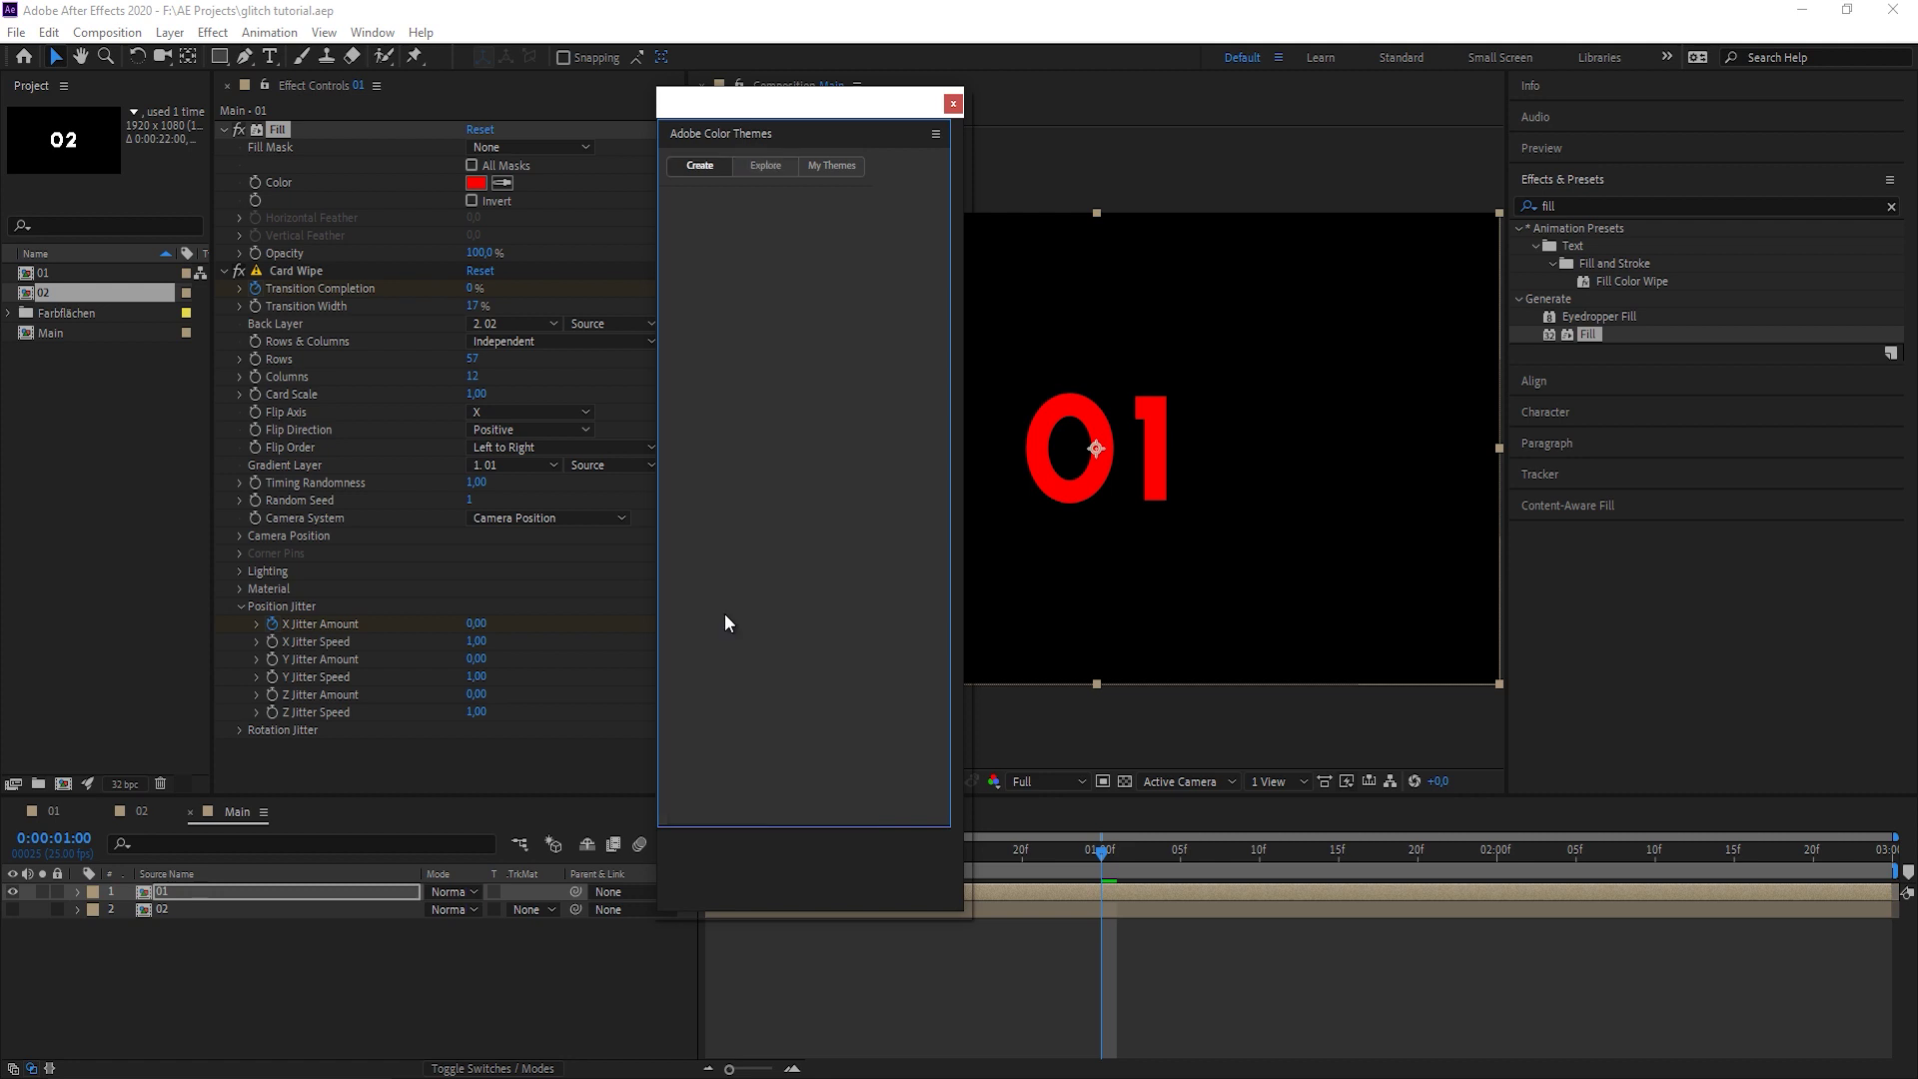
Make the color theme's last swatch purple and widen the docked Adobe Color Themes panel.
left_click(804, 257)
left_click(861, 261)
left_click(687, 258)
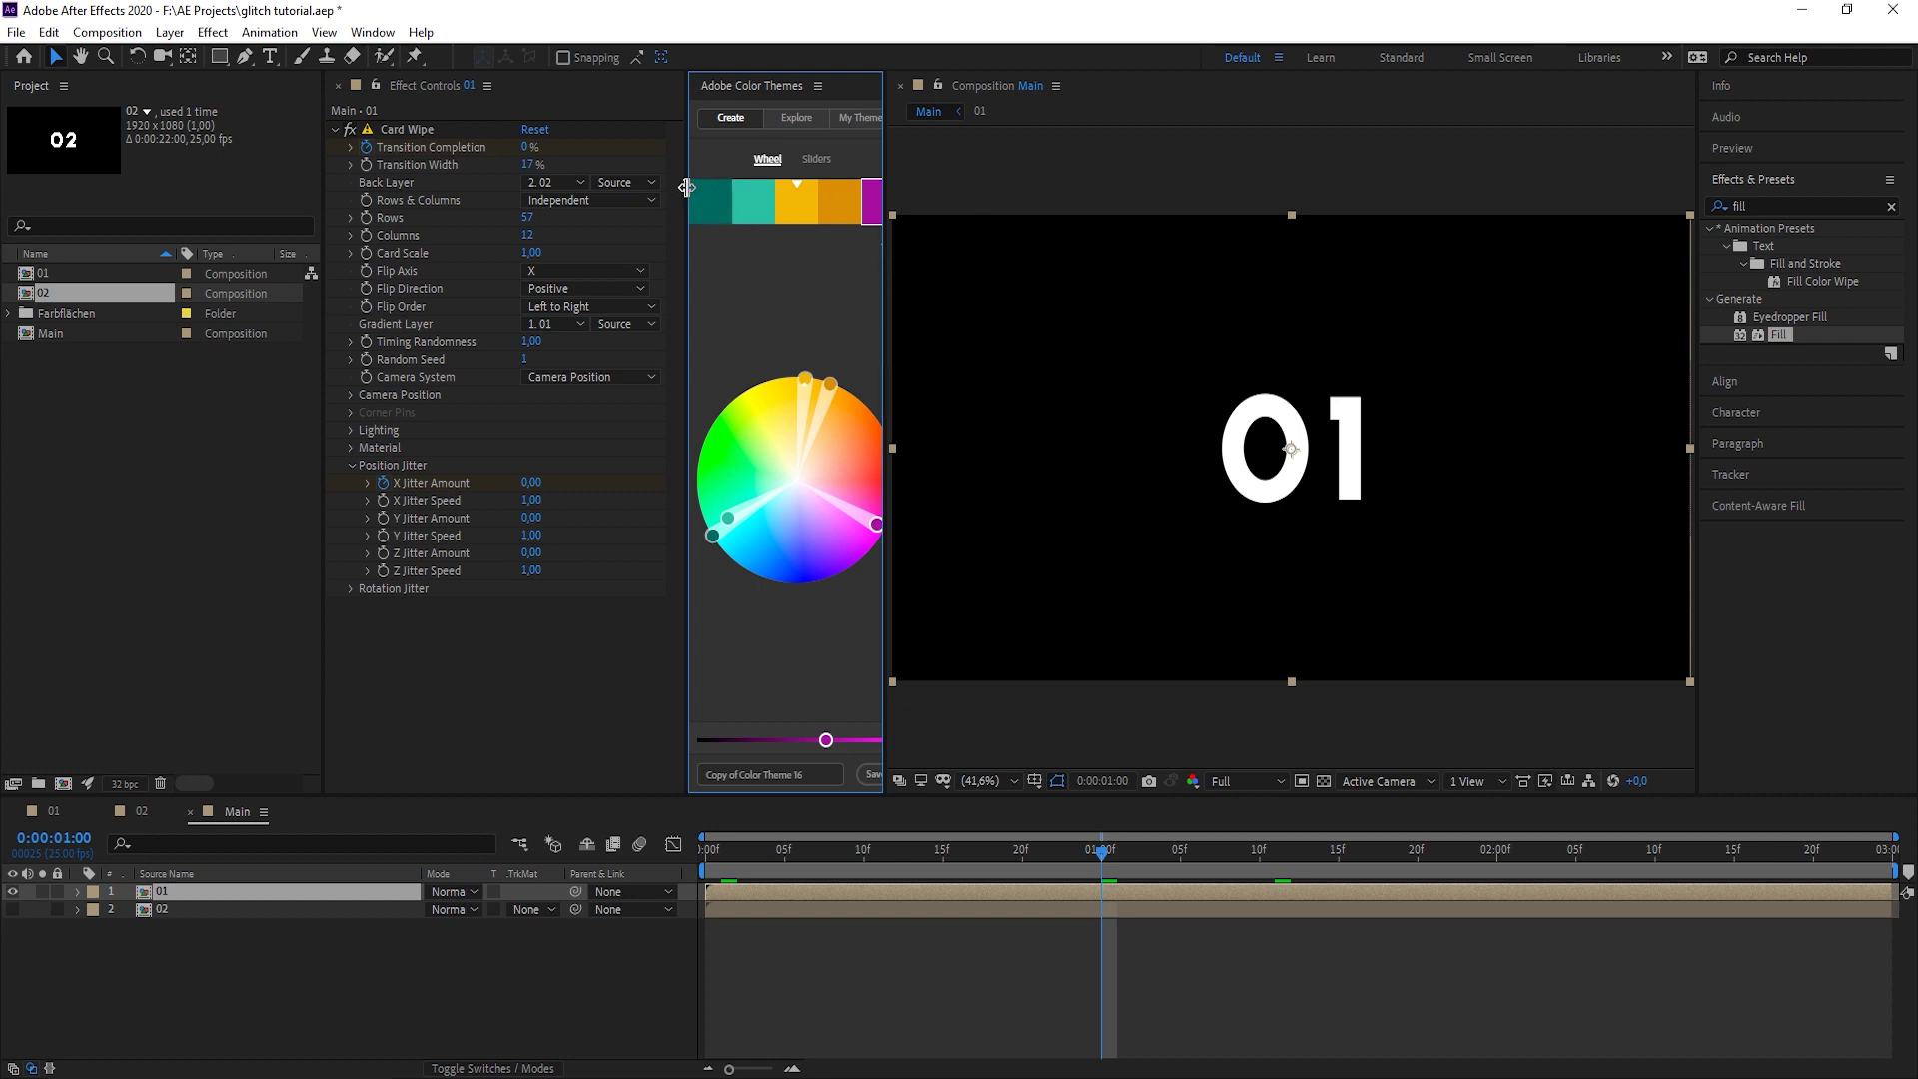
left_click_drag(688, 190, 612, 189)
Apply a Fill effect to layer 01 above Card Wipe and turn the Fill off.
left_click_drag(1810, 342, 435, 601)
left_click_drag(417, 130, 417, 121)
left_click(351, 129)
Examine the scattered letter fragments of the transition up close at 0:00:01:13.
left_click_drag(1101, 865, 1303, 881)
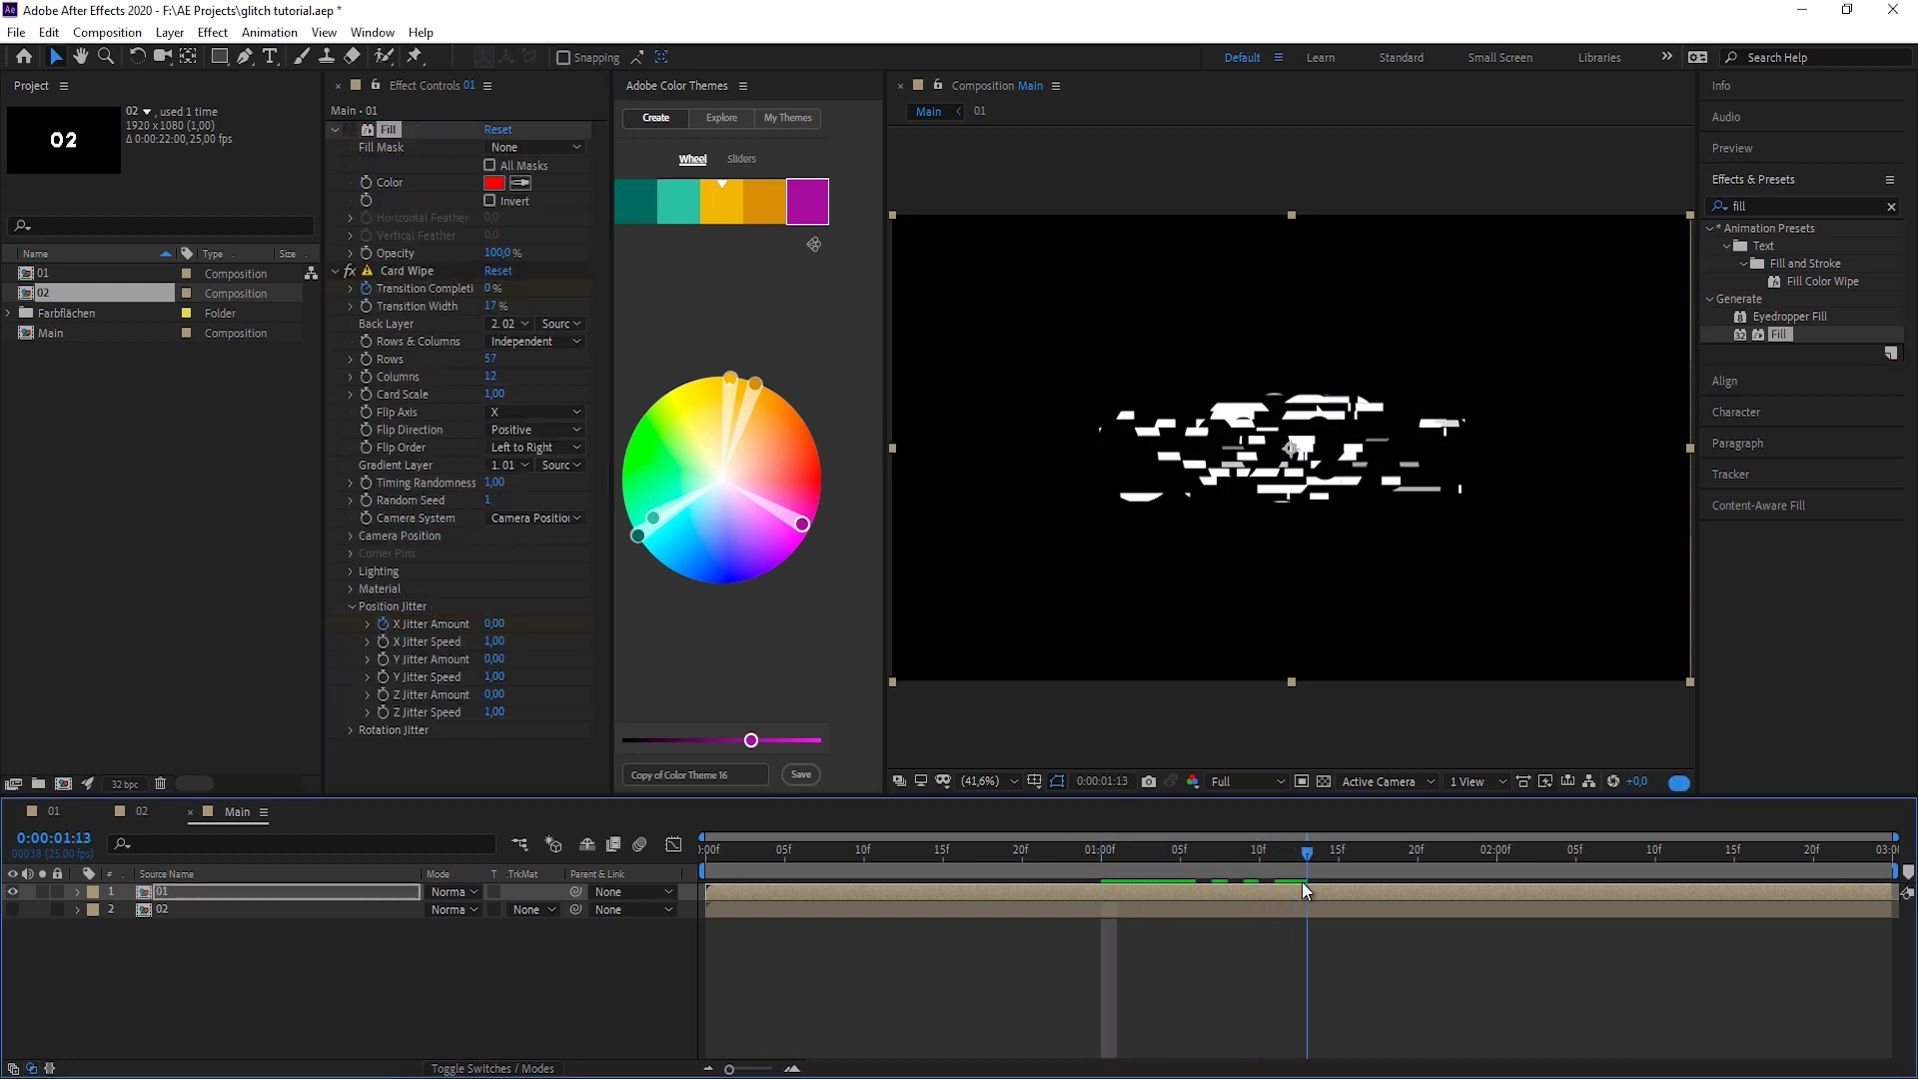
key("period")
key("period")
key("period")
key("period")
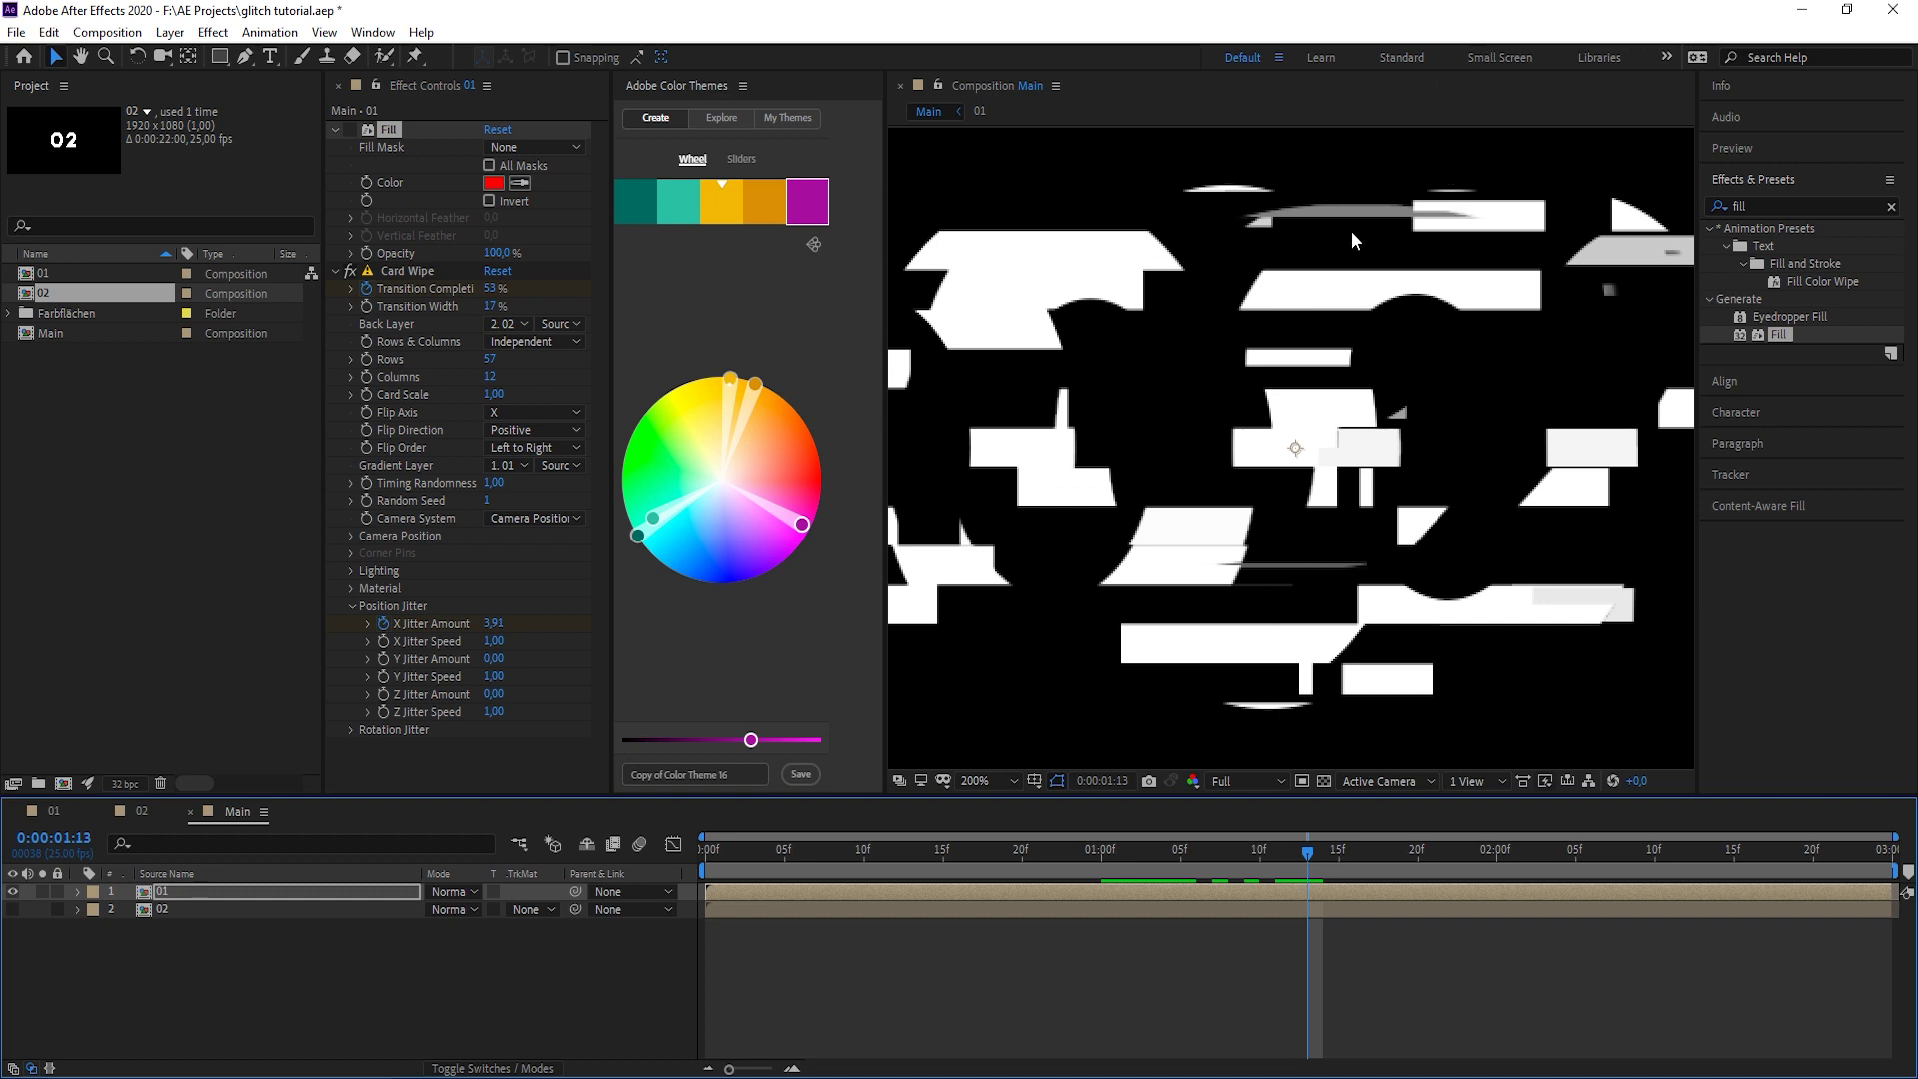
key("comma")
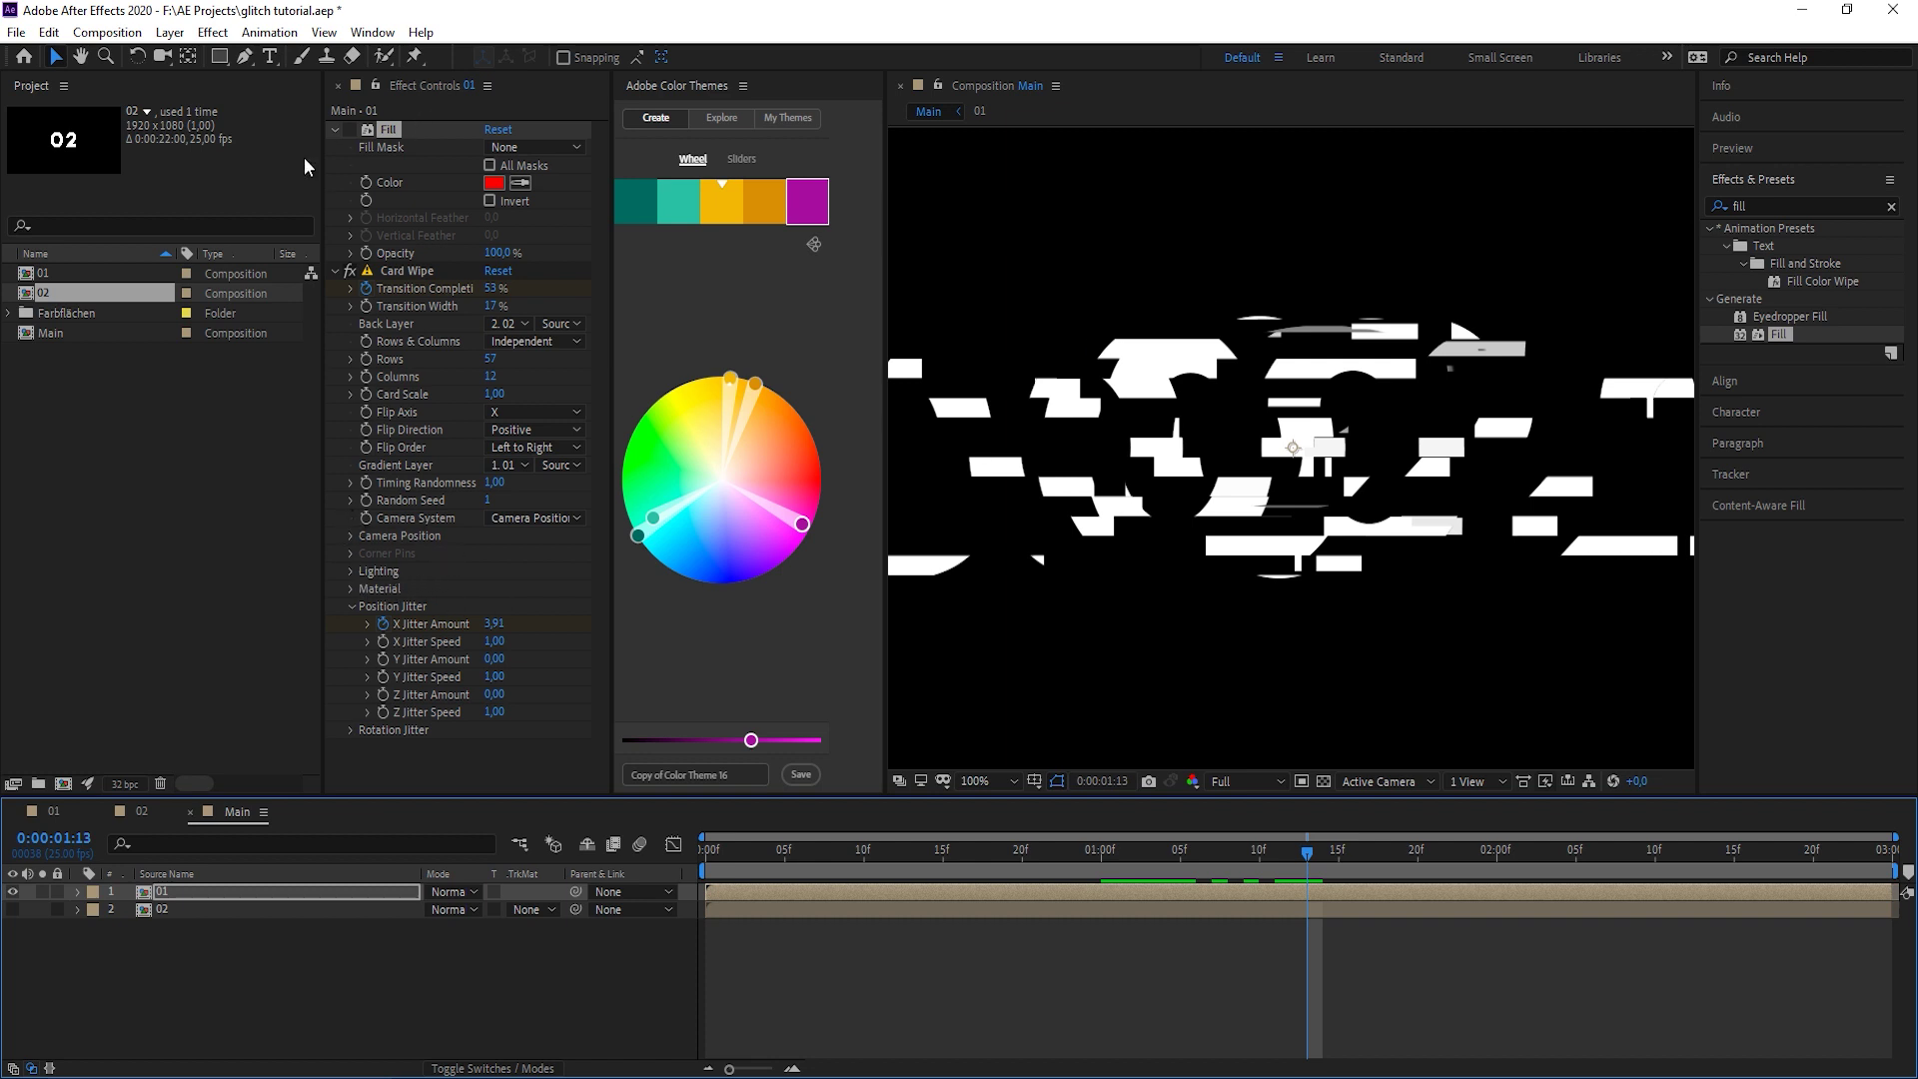
Turn on layer 01's Fill effect and compare placing it below Card Wipe with keeping it above.
left_click(349, 129)
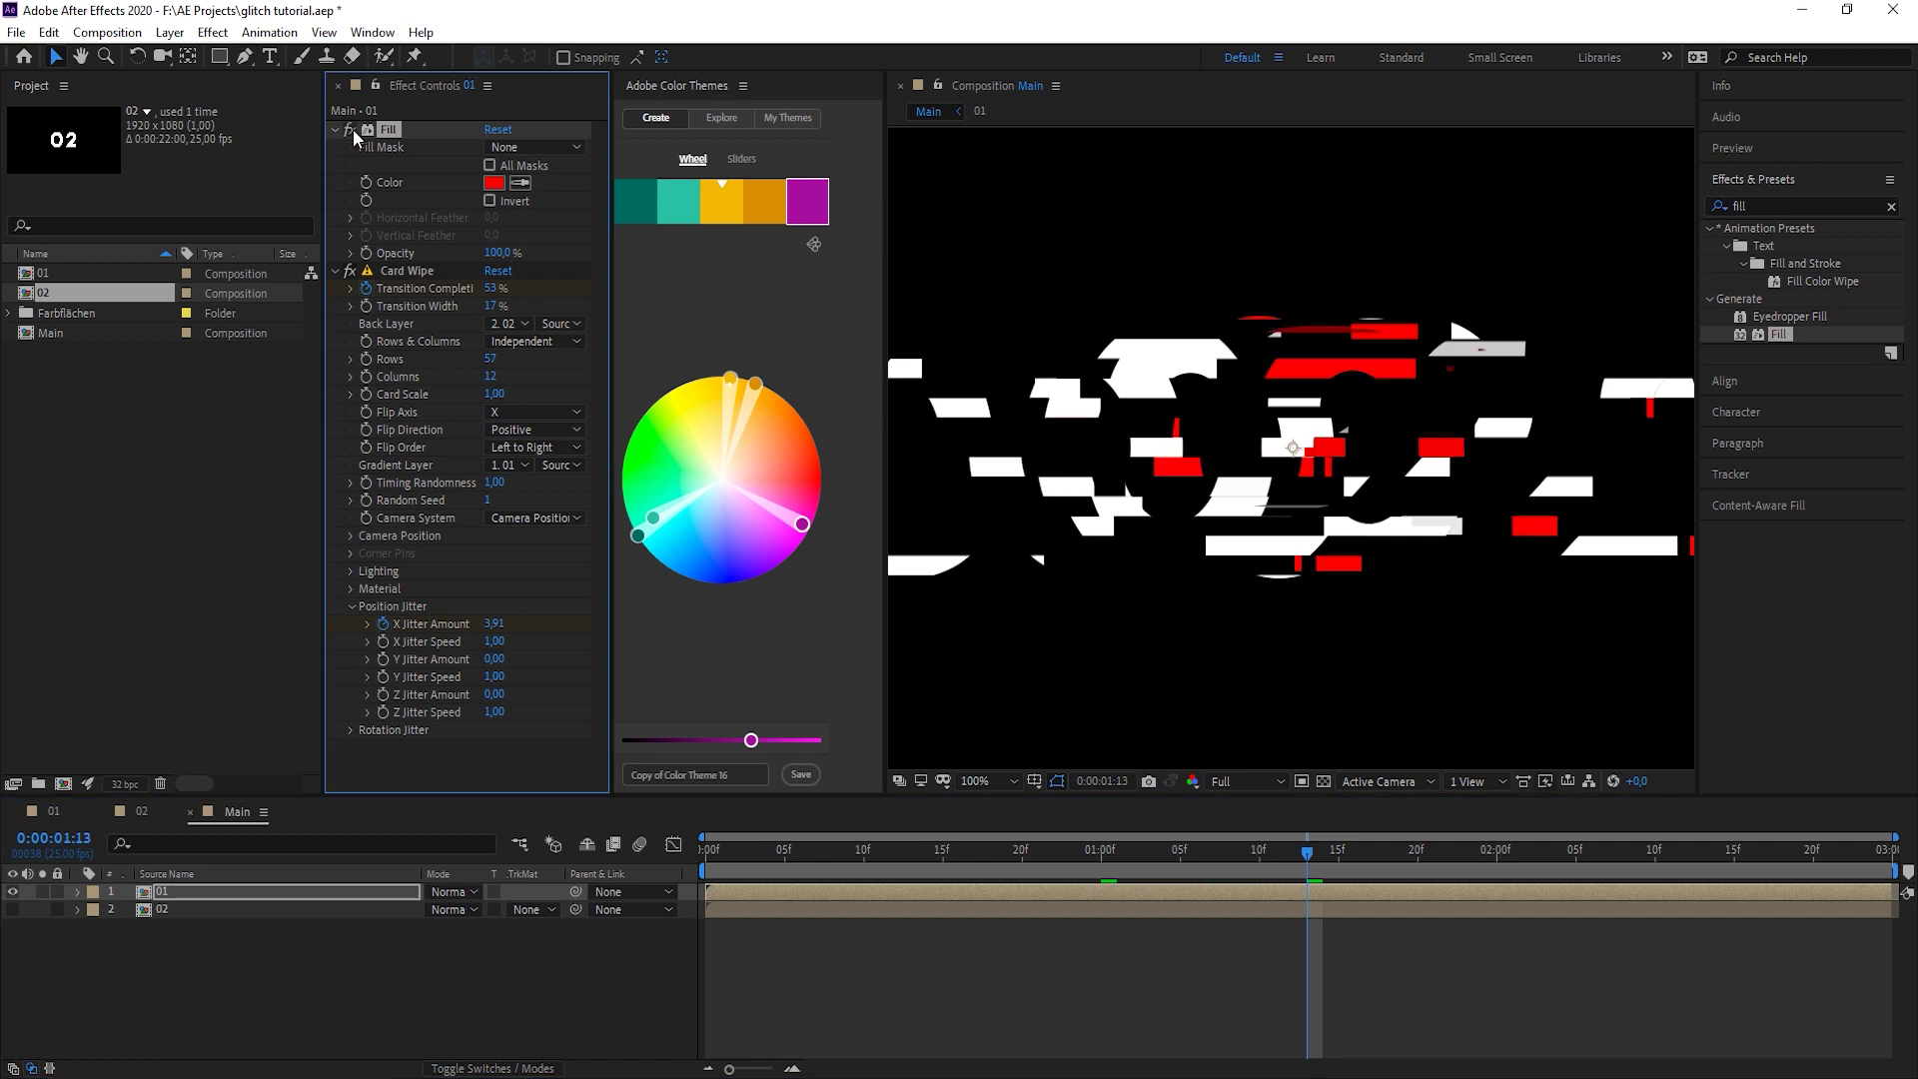
key("period")
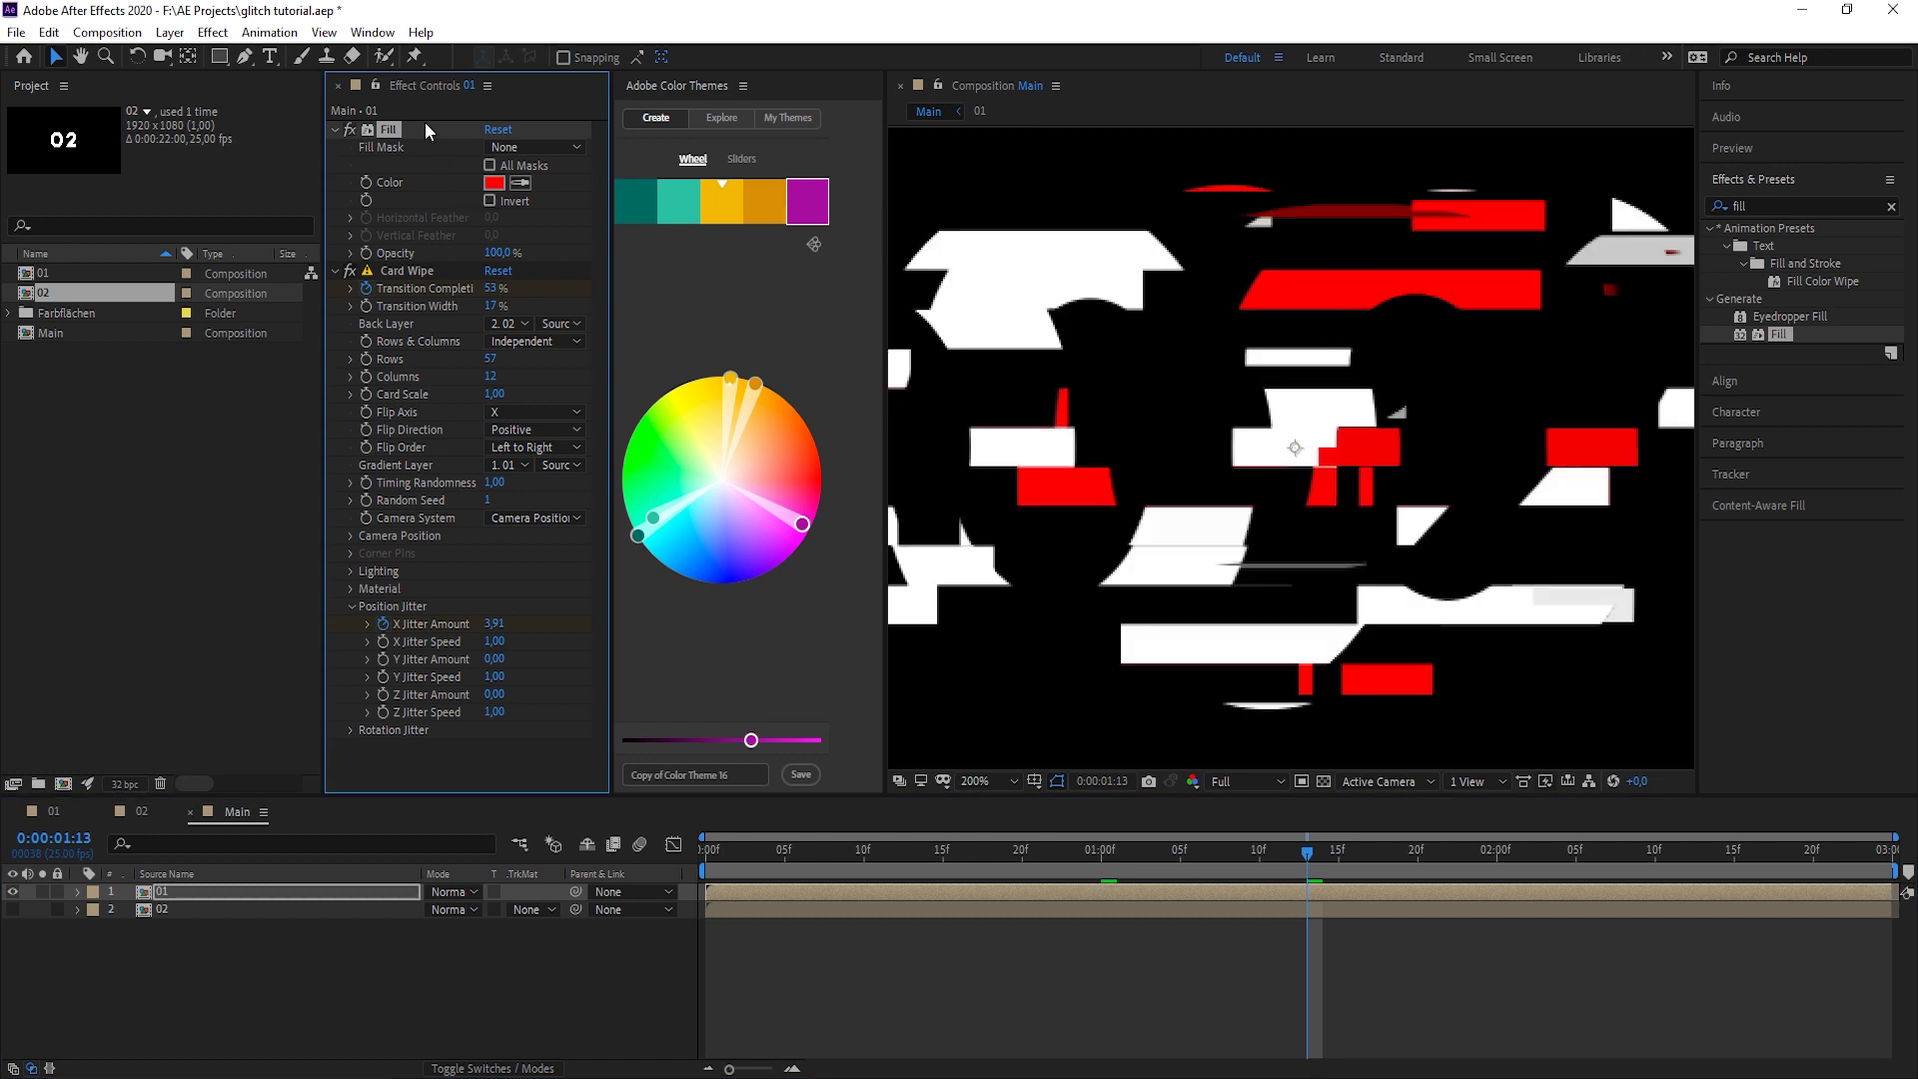
left_click_drag(423, 133, 469, 691)
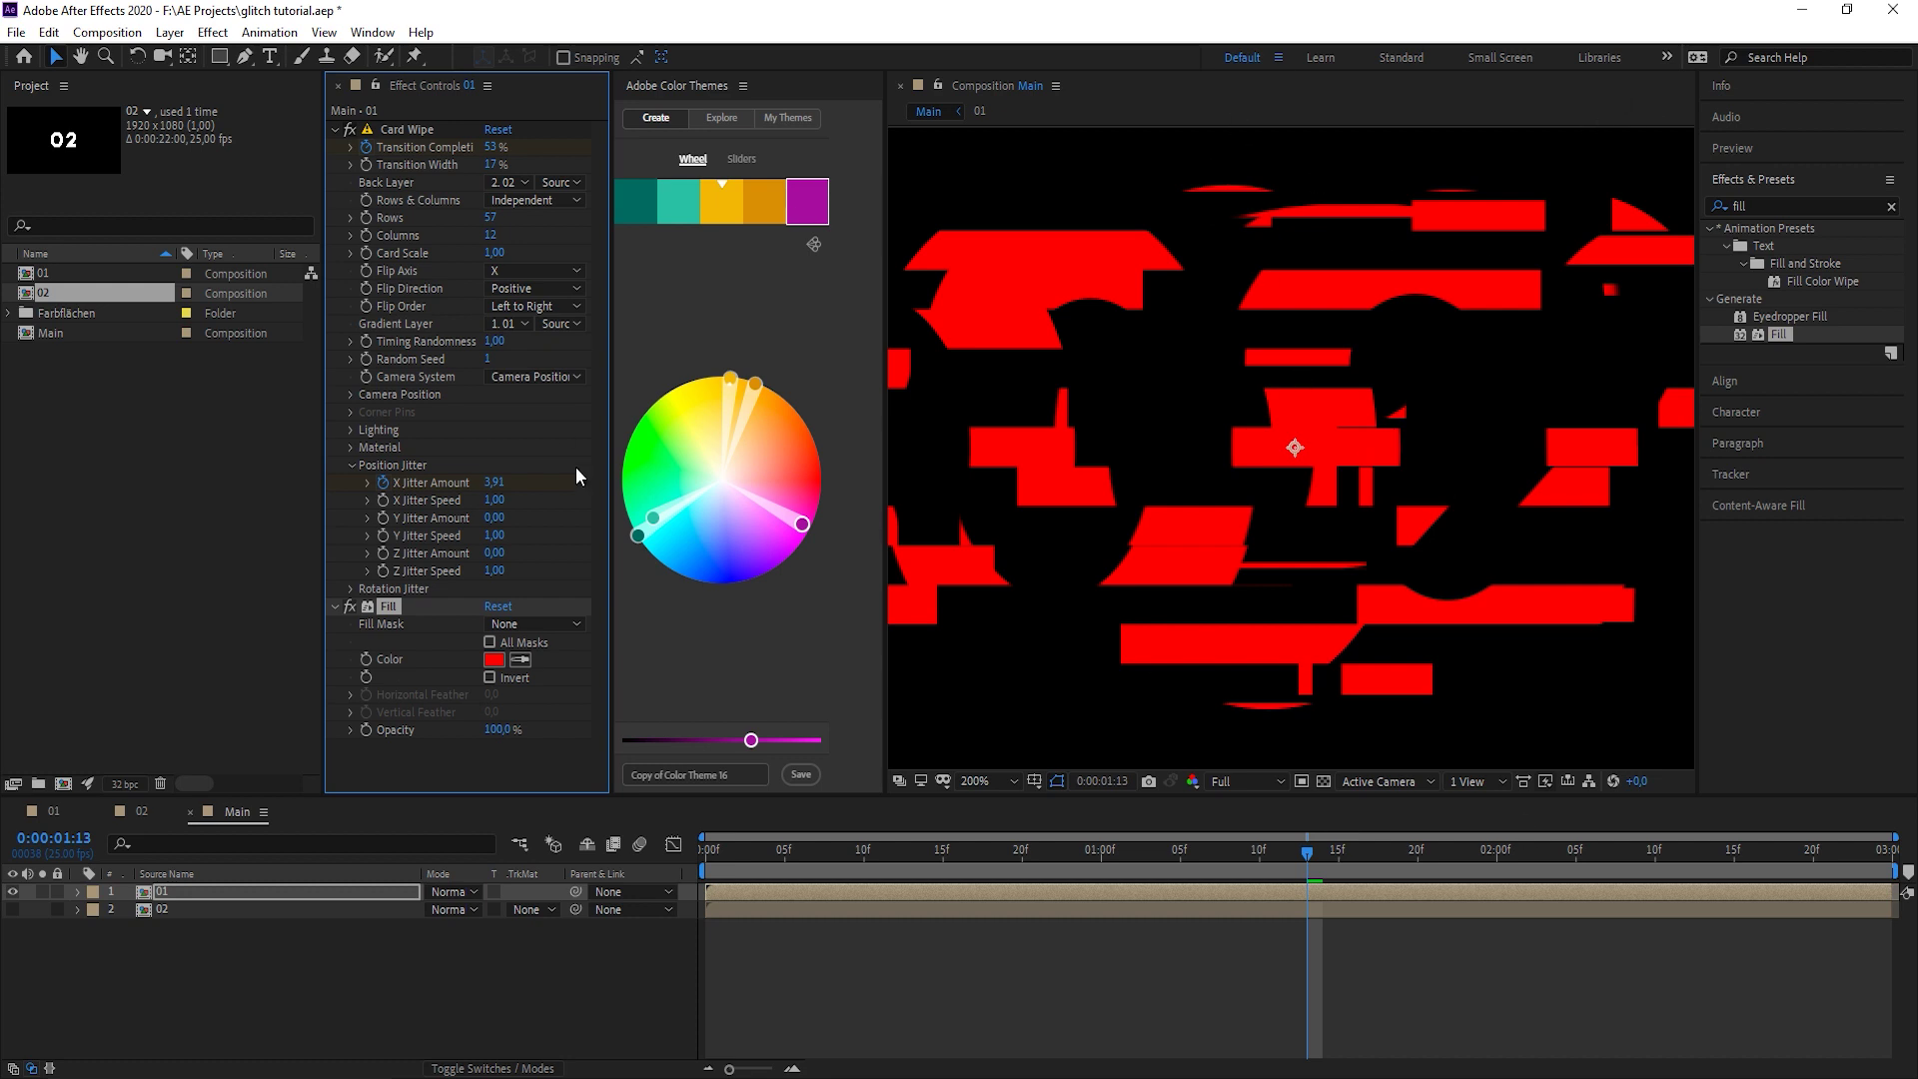
left_click_drag(412, 603, 418, 125)
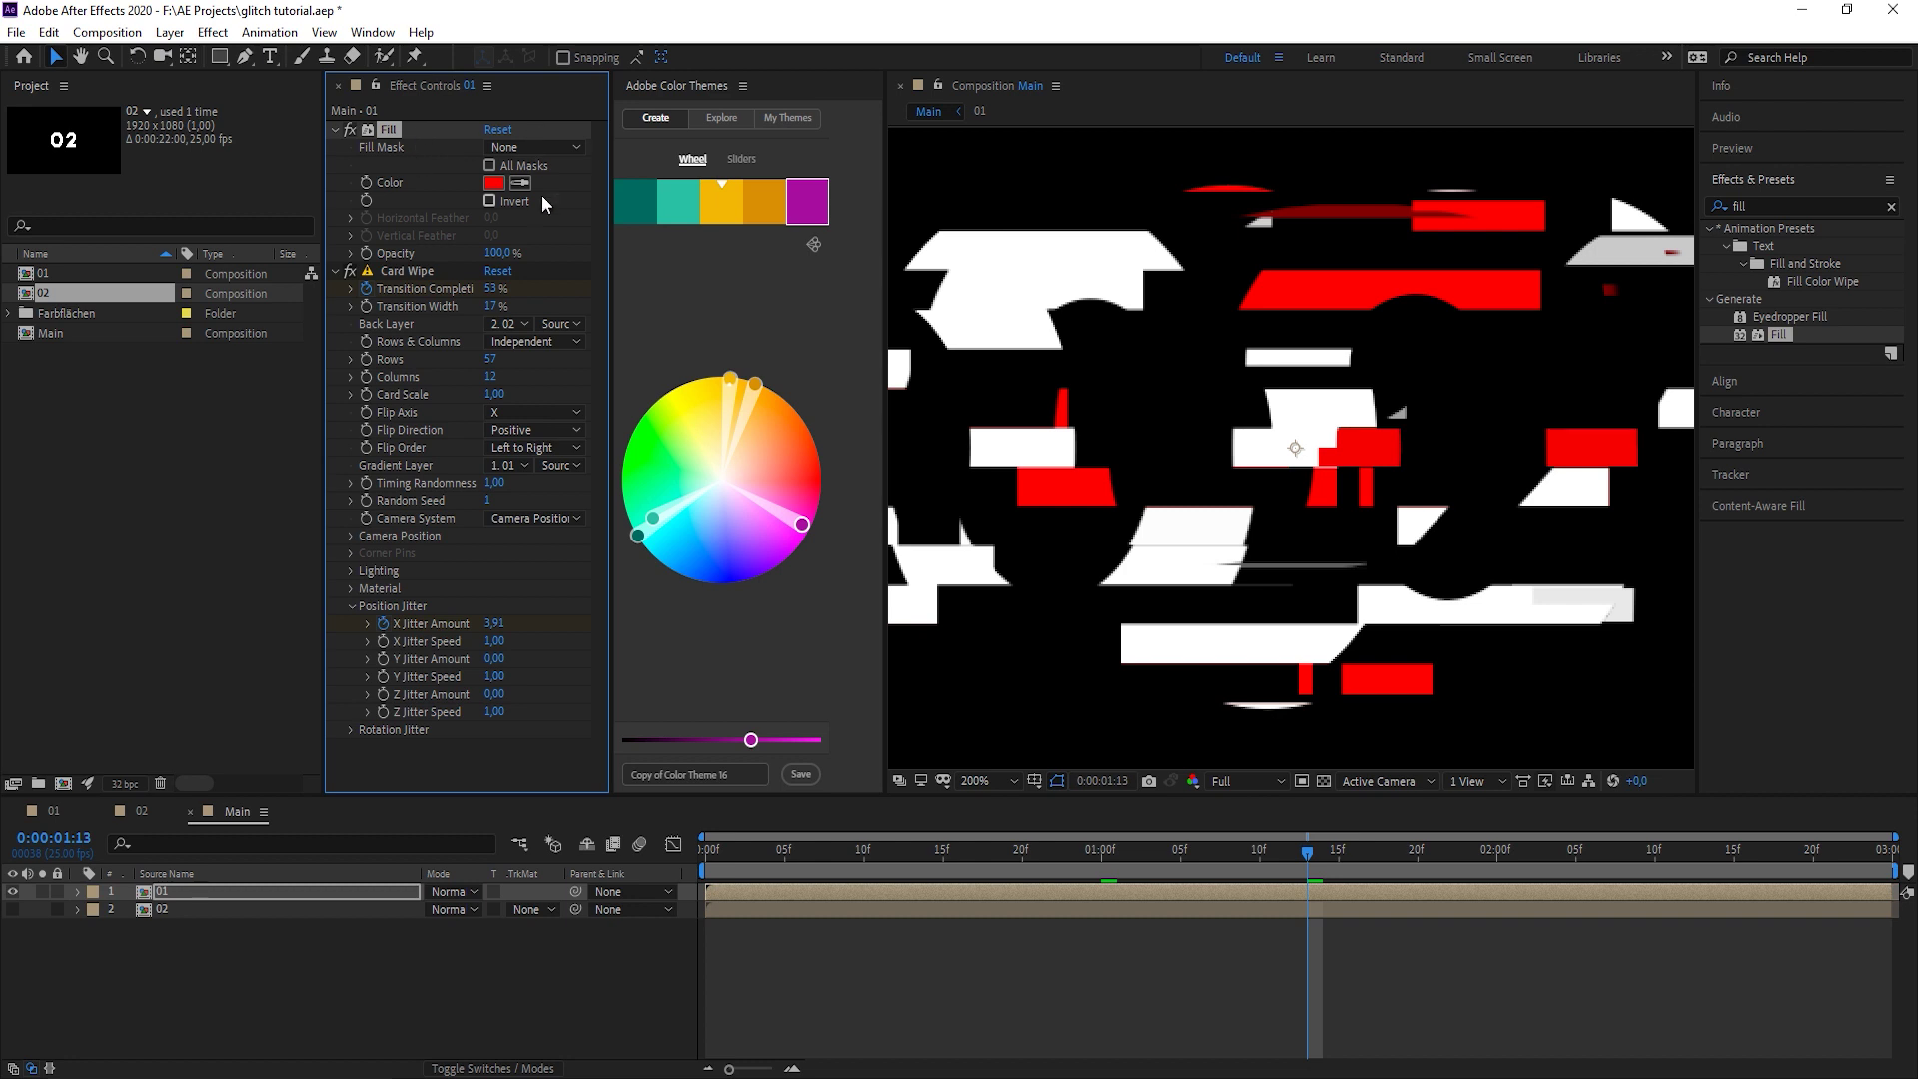
Sample the theme's light teal swatch as layer 01's Fill color and copy the Fill effect to layer 02.
left_click(520, 183)
left_click(681, 205)
key("comma")
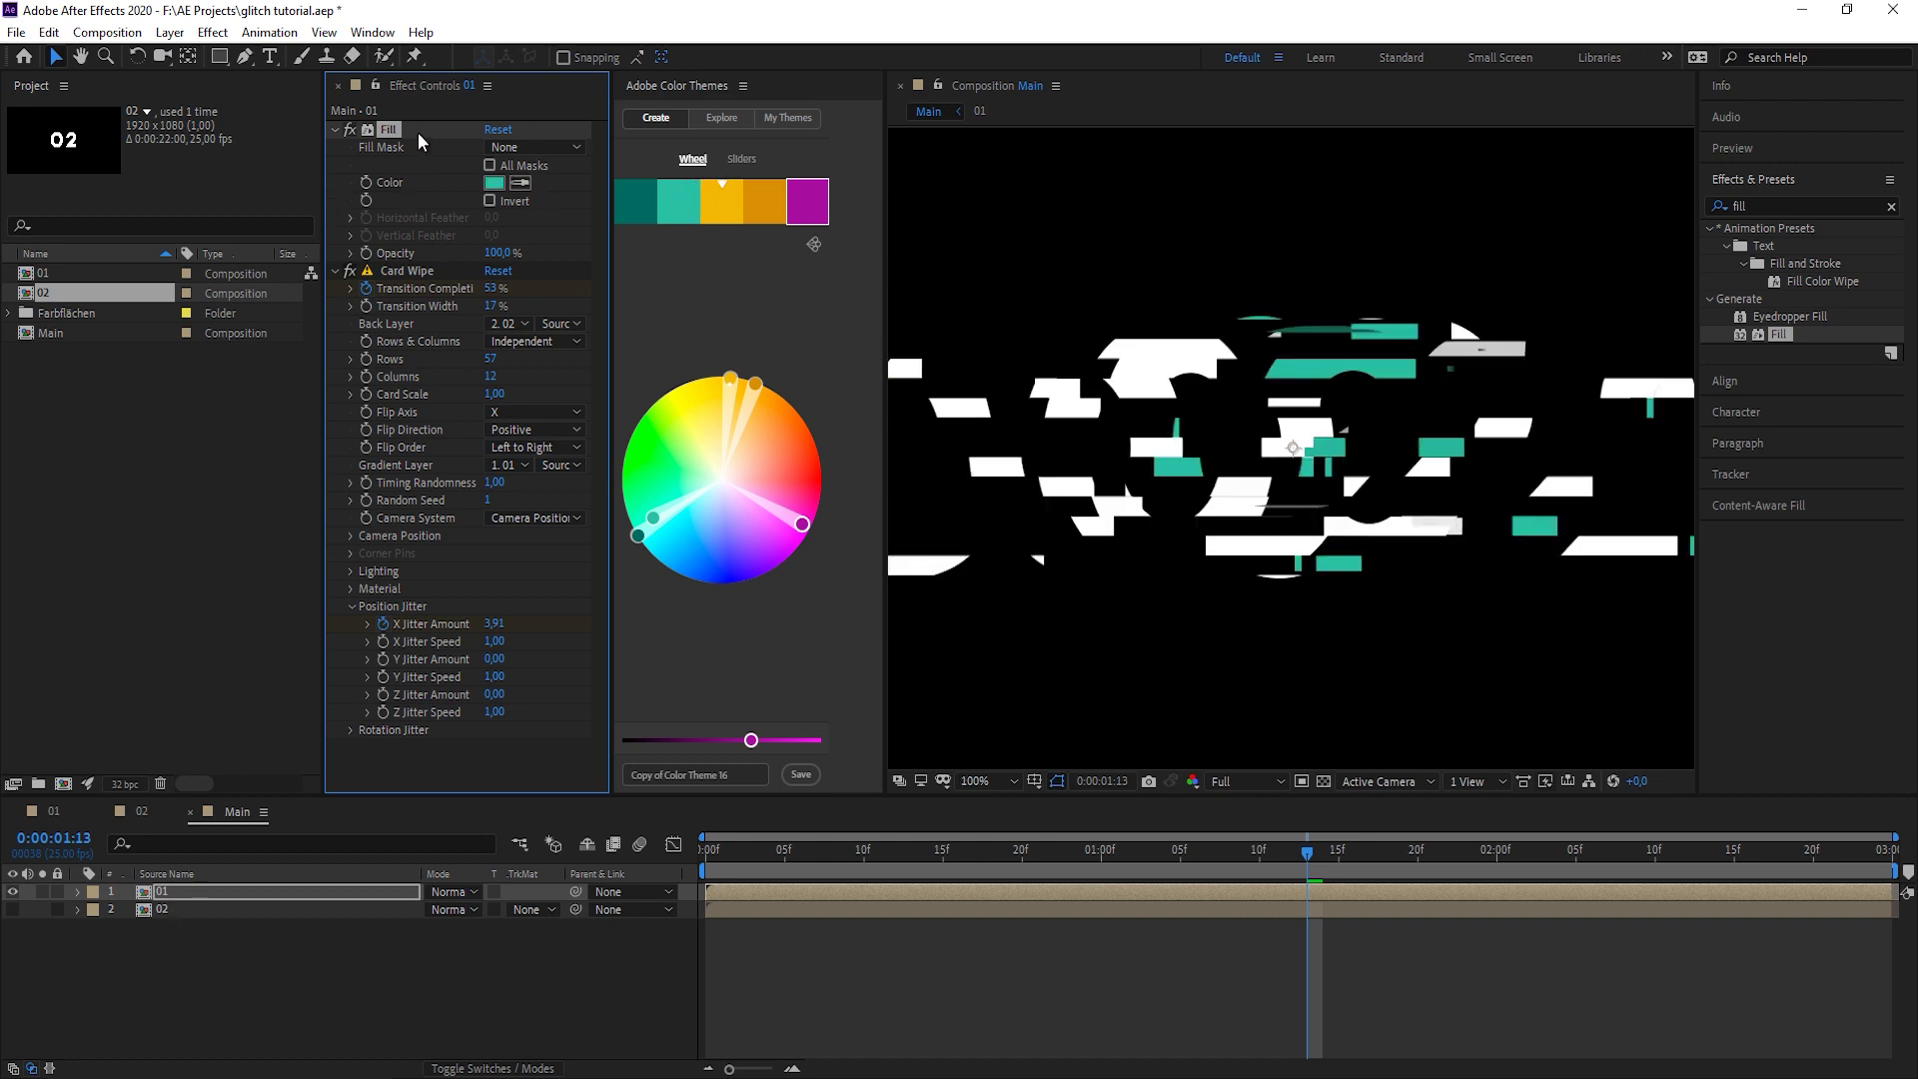
left_click(190, 911)
key("ctrl+v")
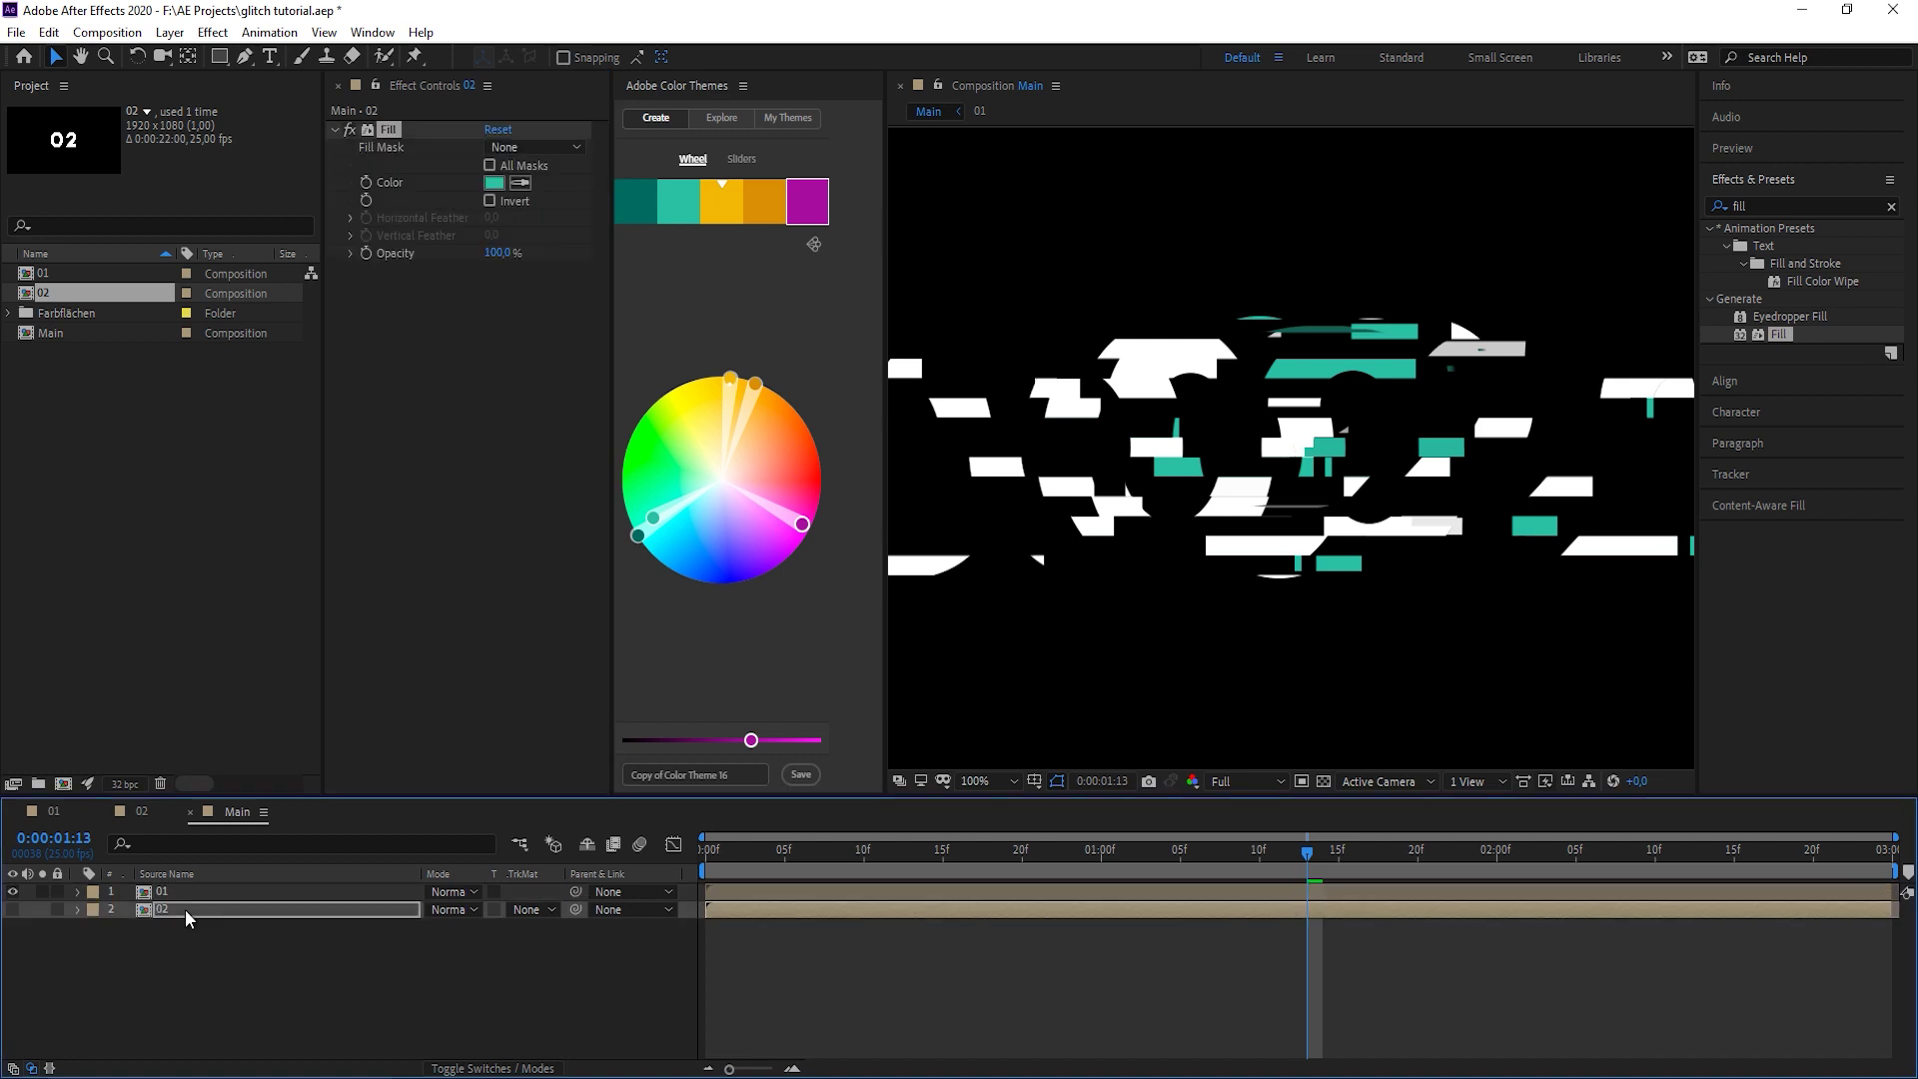
At 0:00:02:03, set the source of layer 01's Card Wipe Back Layer to Effects & Masks.
left_click(1536, 861)
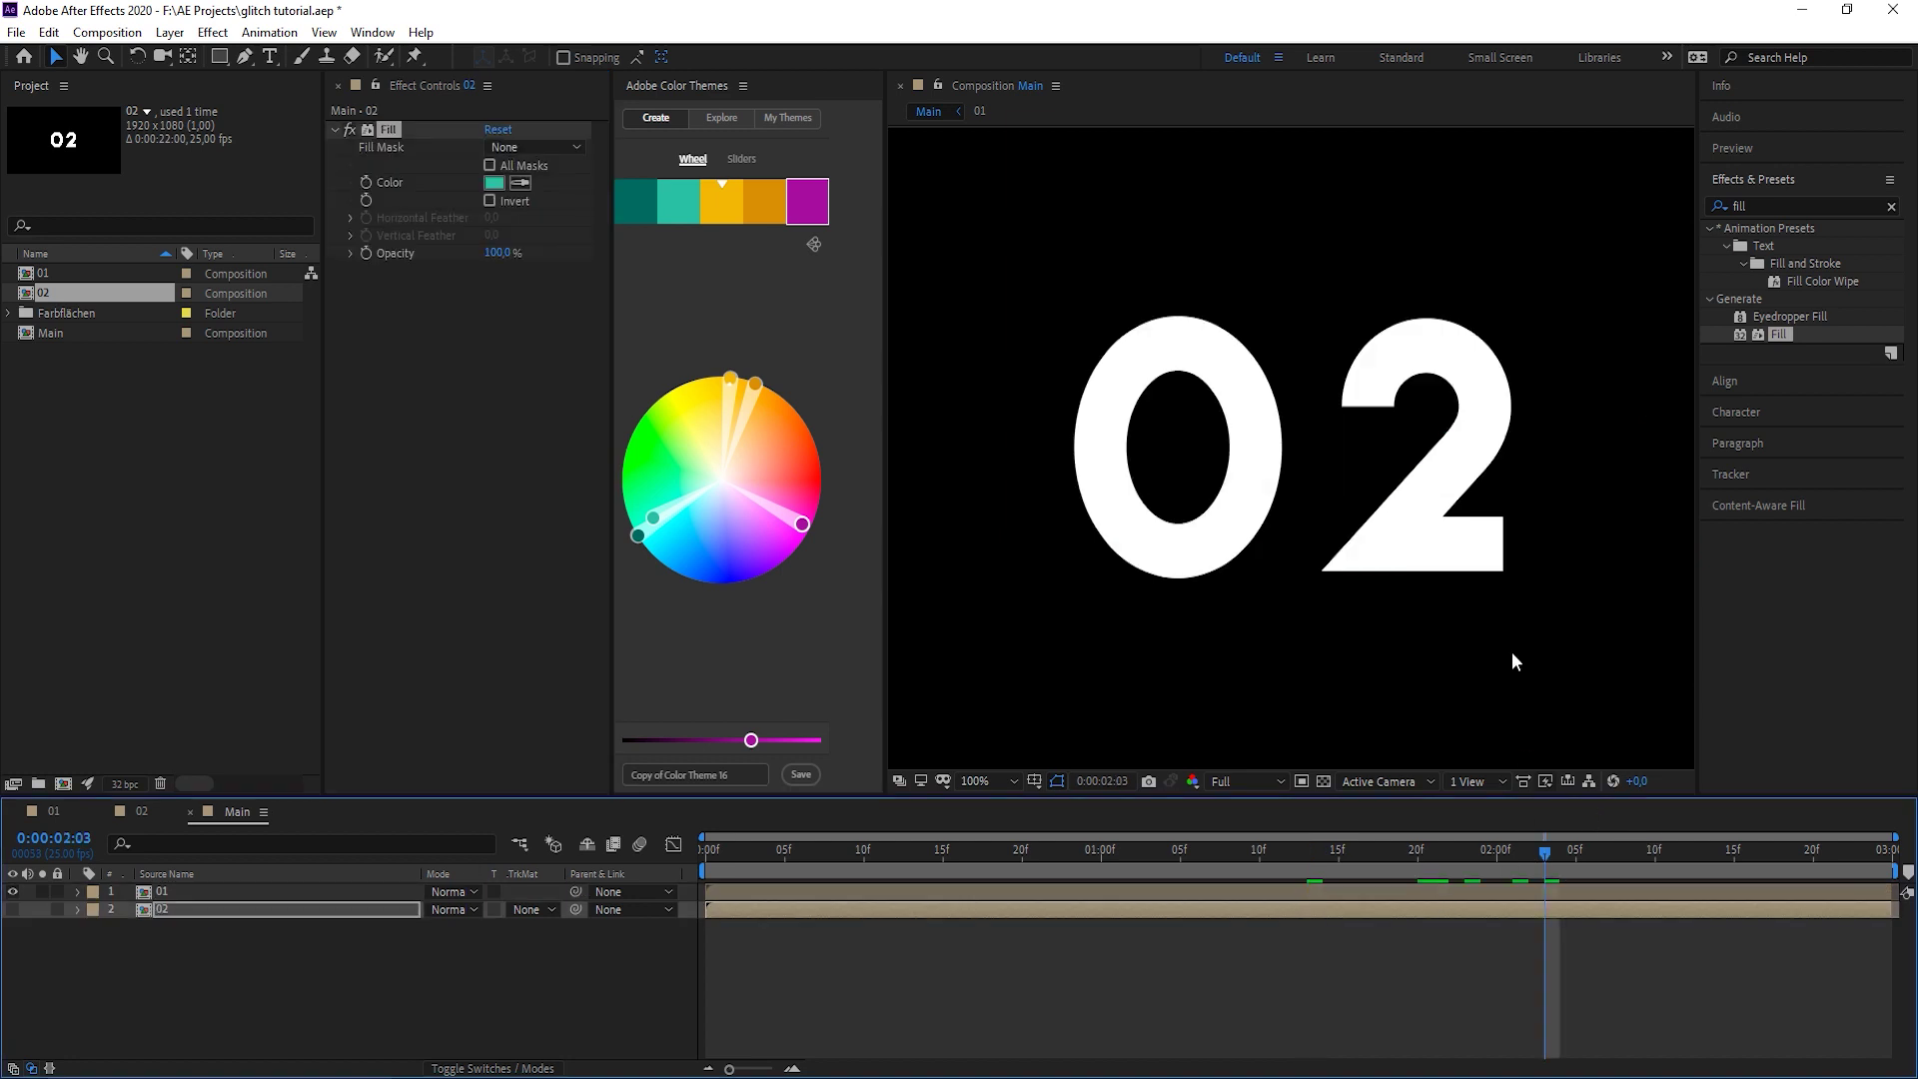
left_click(161, 891)
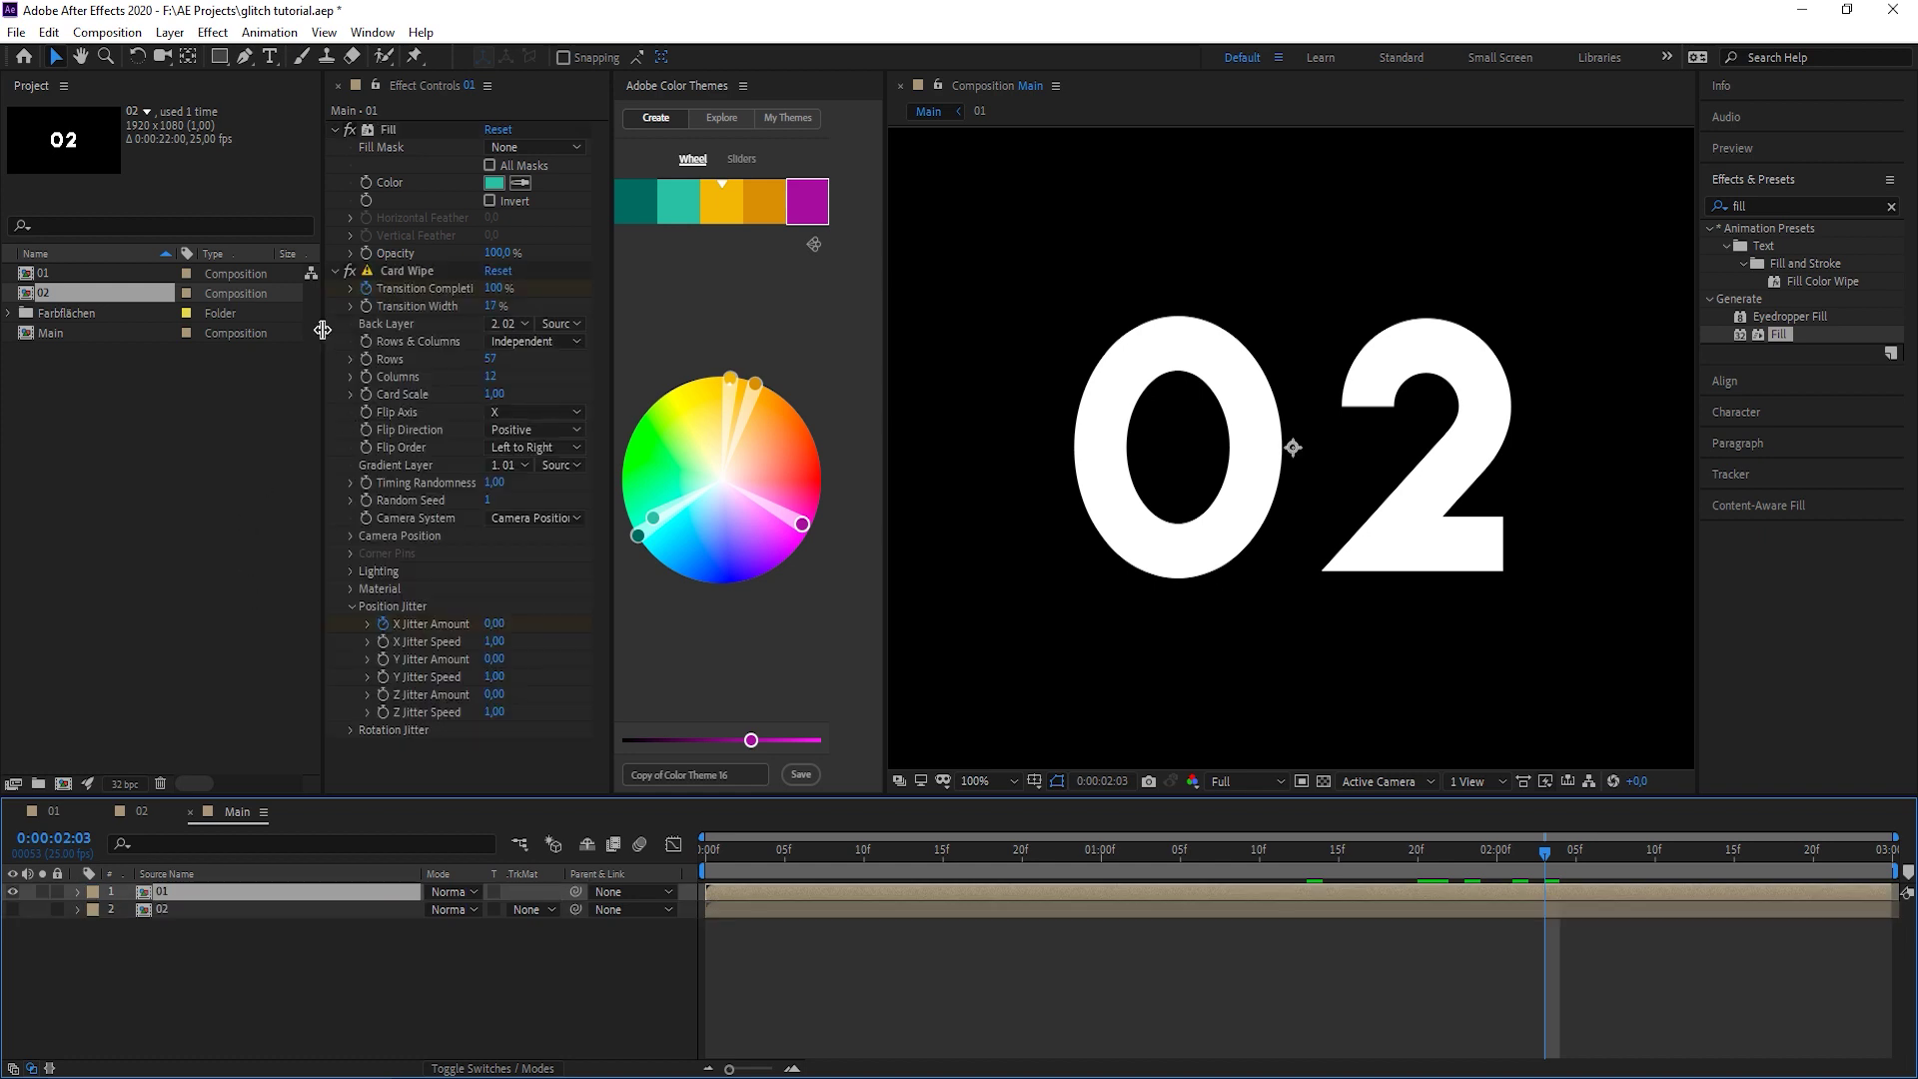
left_click_drag(324, 330, 260, 330)
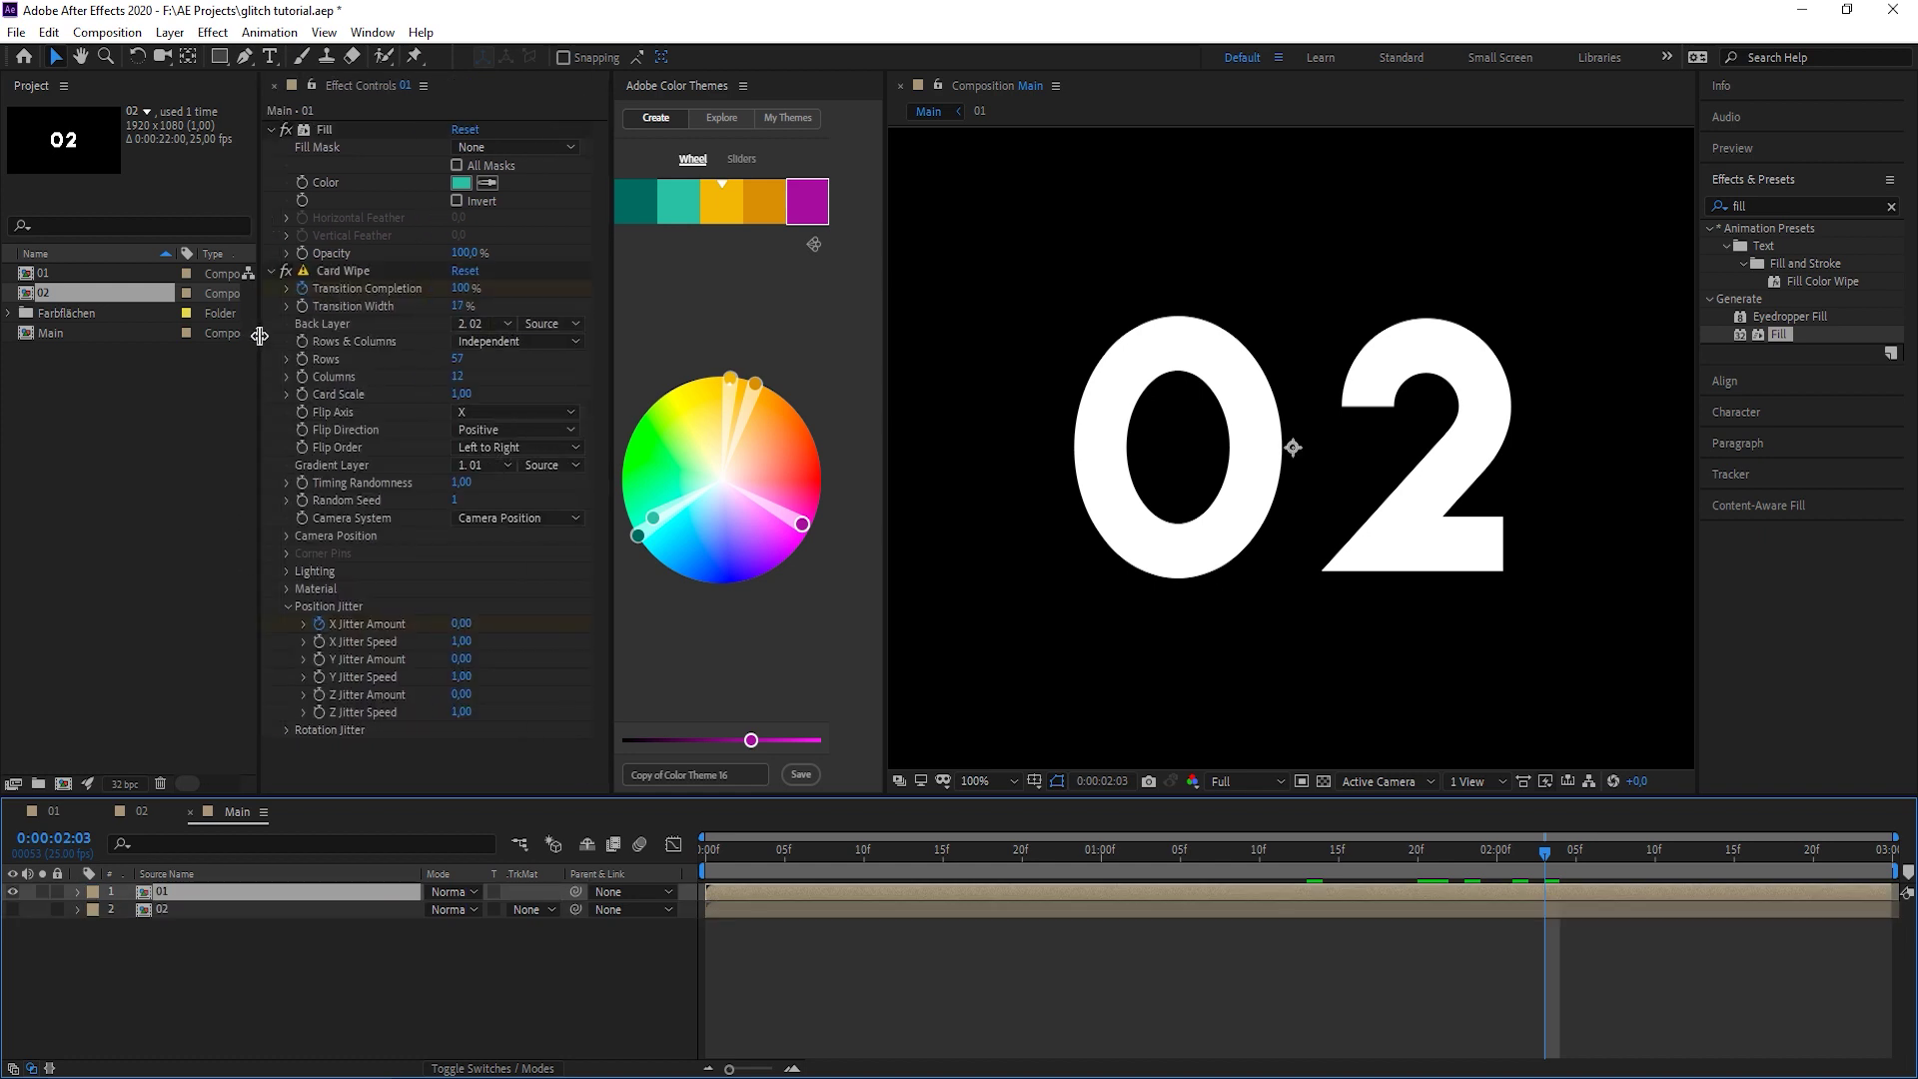
left_click(580, 325)
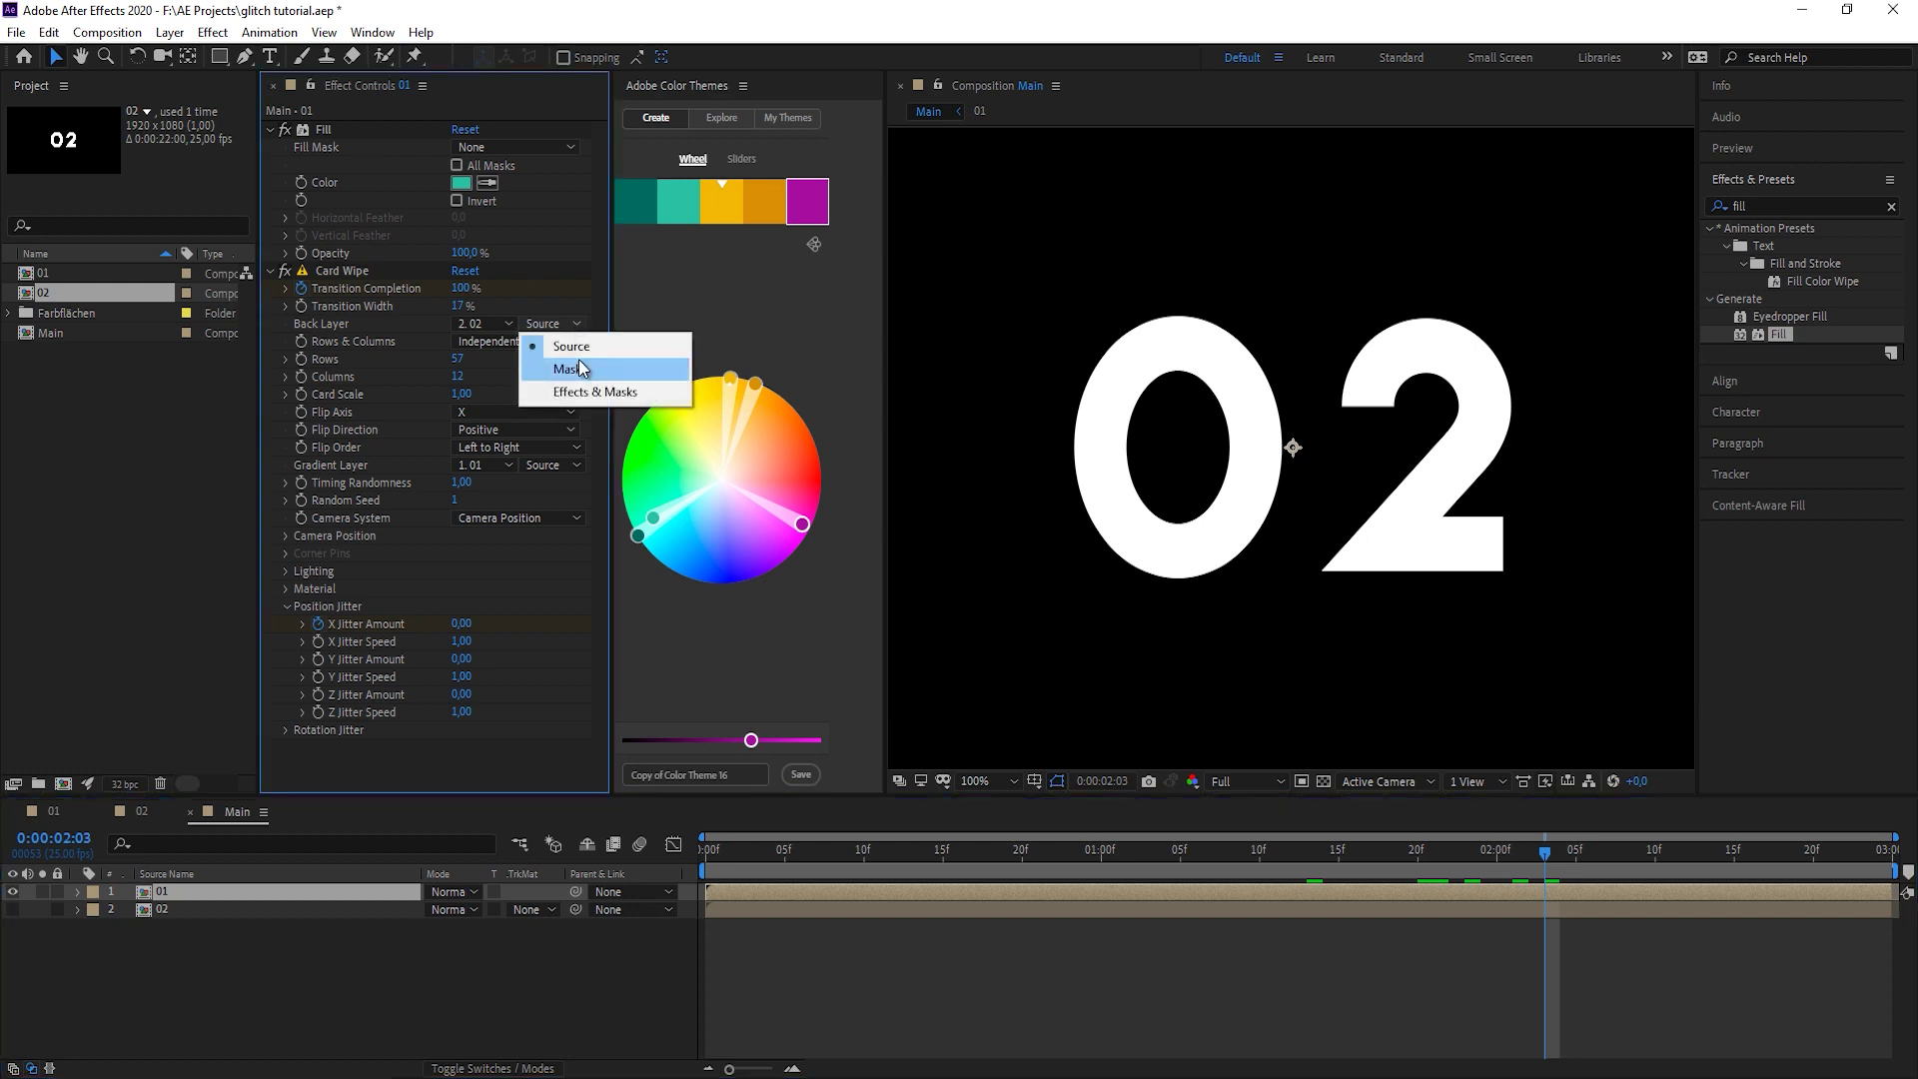
left_click(575, 391)
left_click(731, 967)
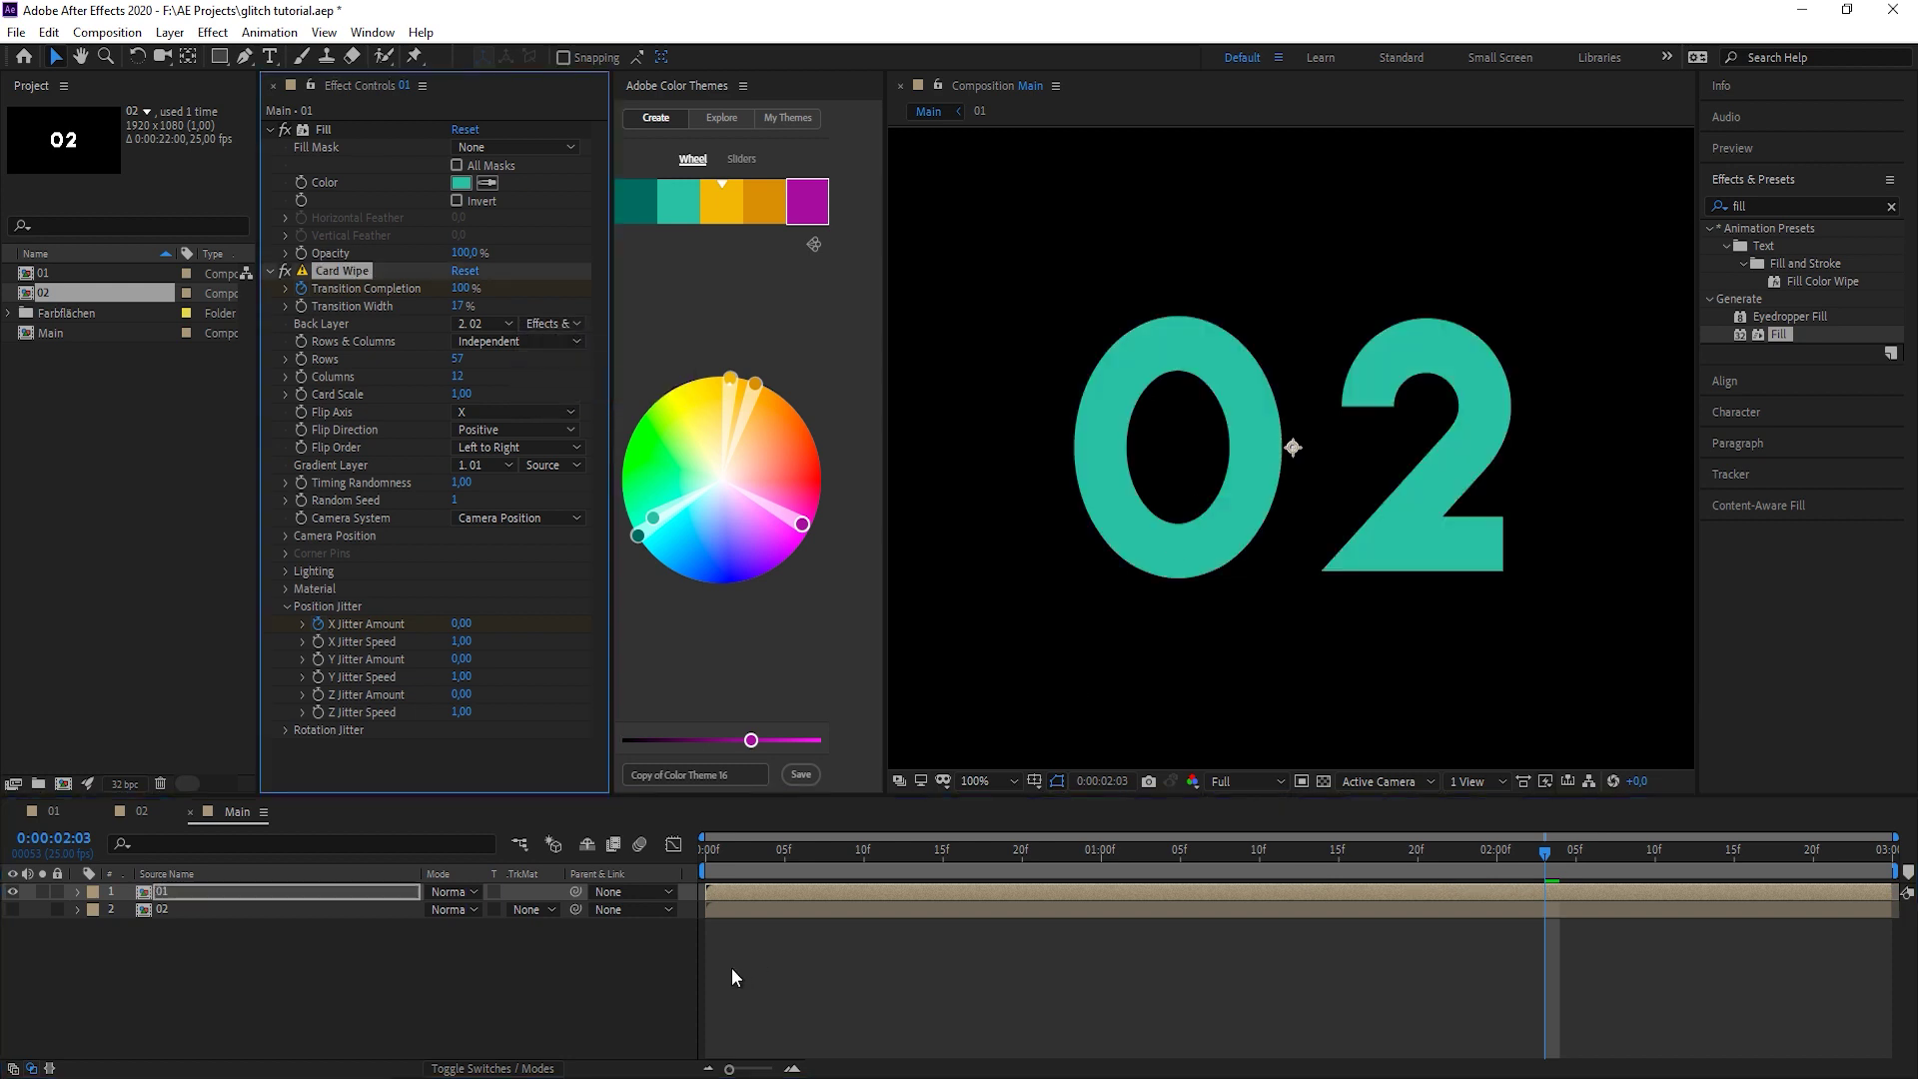
Sample the theme's purple swatch as layer 02's Fill color and preview the transition from the start.
key("Home")
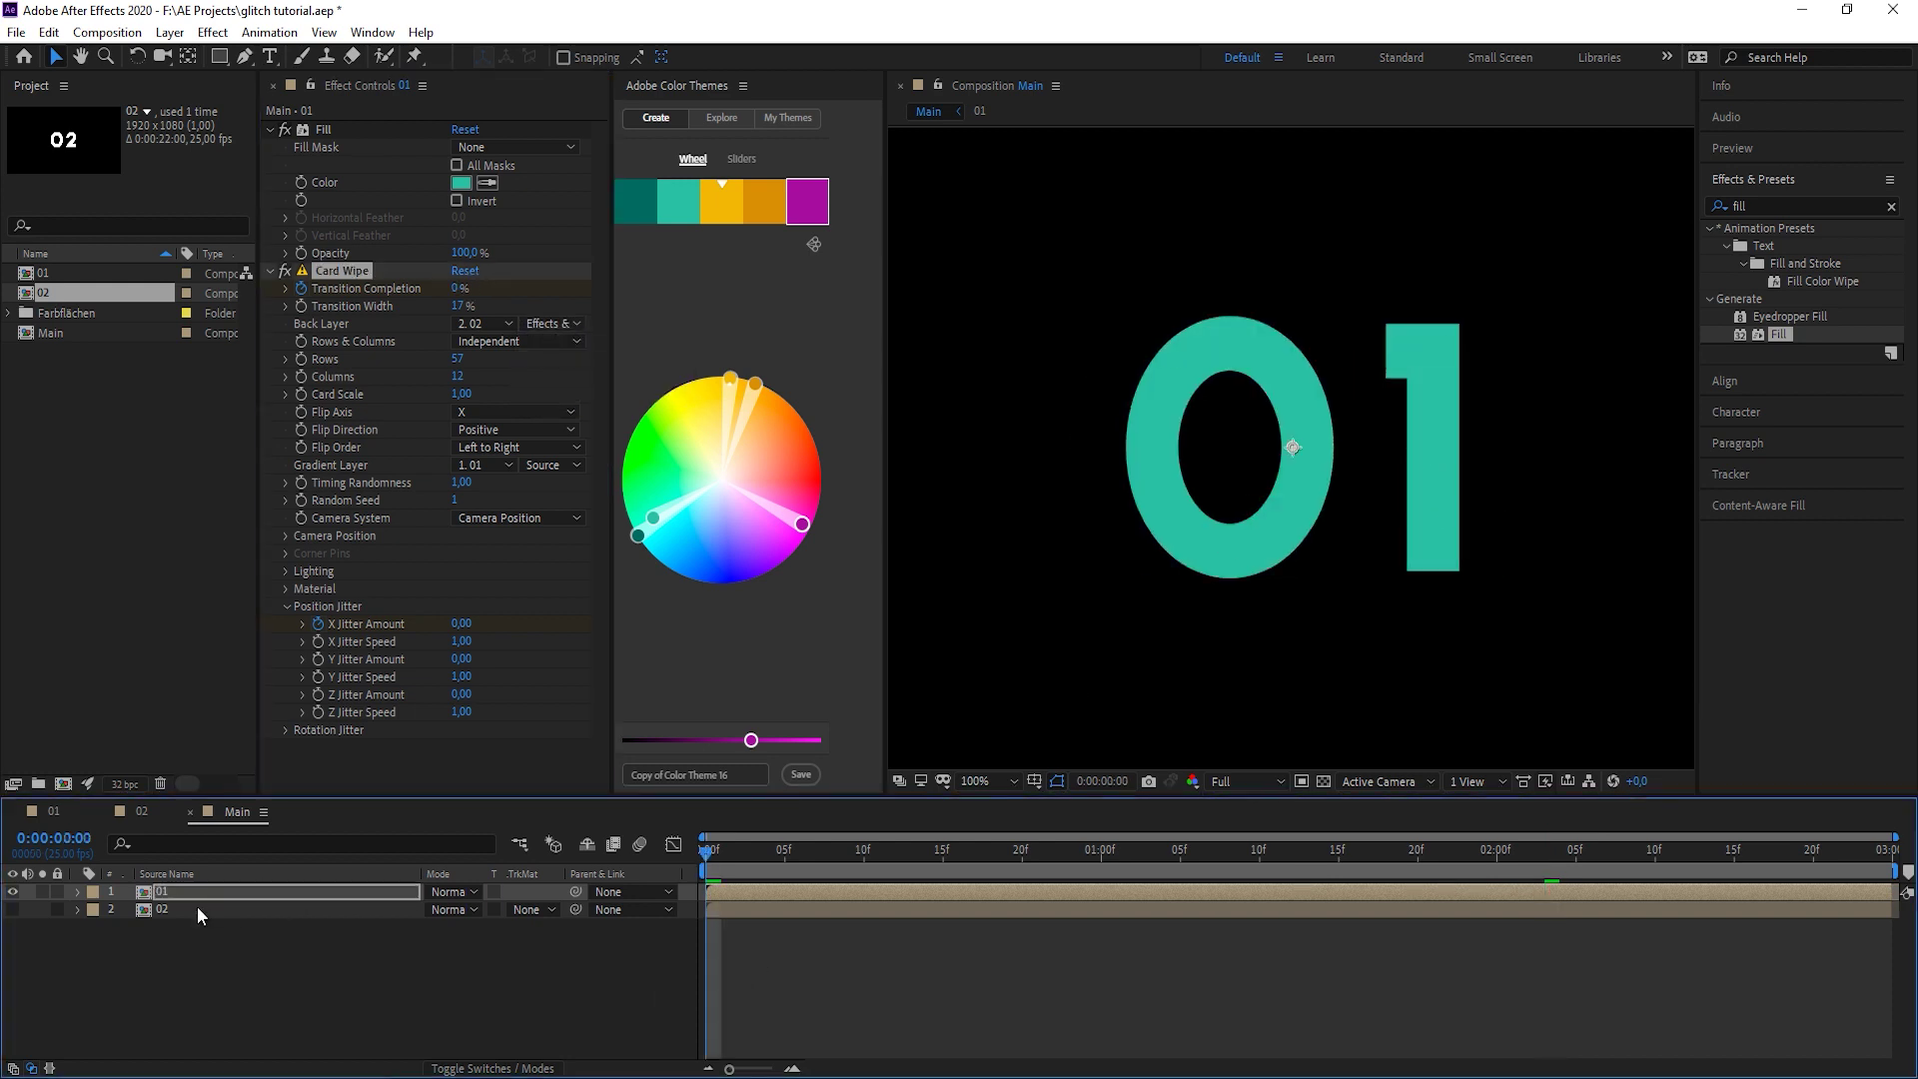
left_click(199, 911)
left_click(488, 182)
left_click(797, 188)
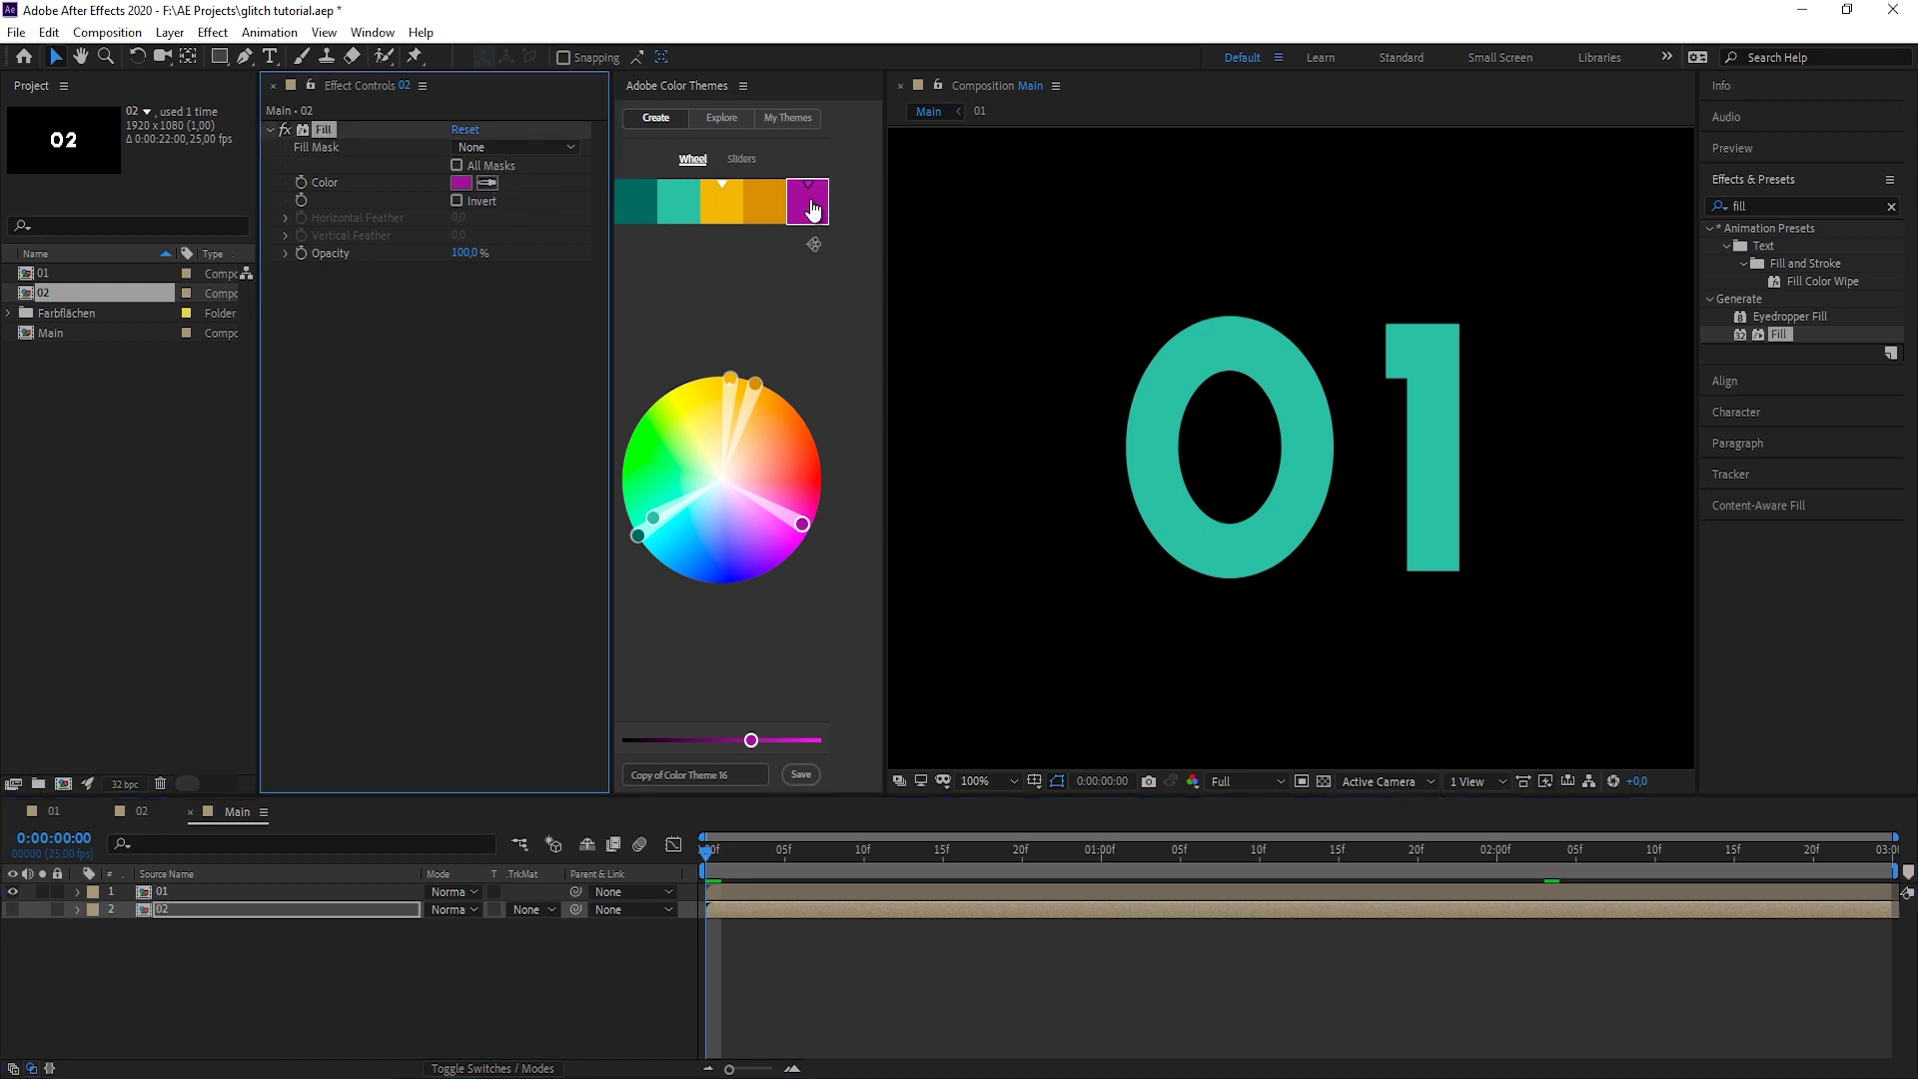
key("comma")
key("space")
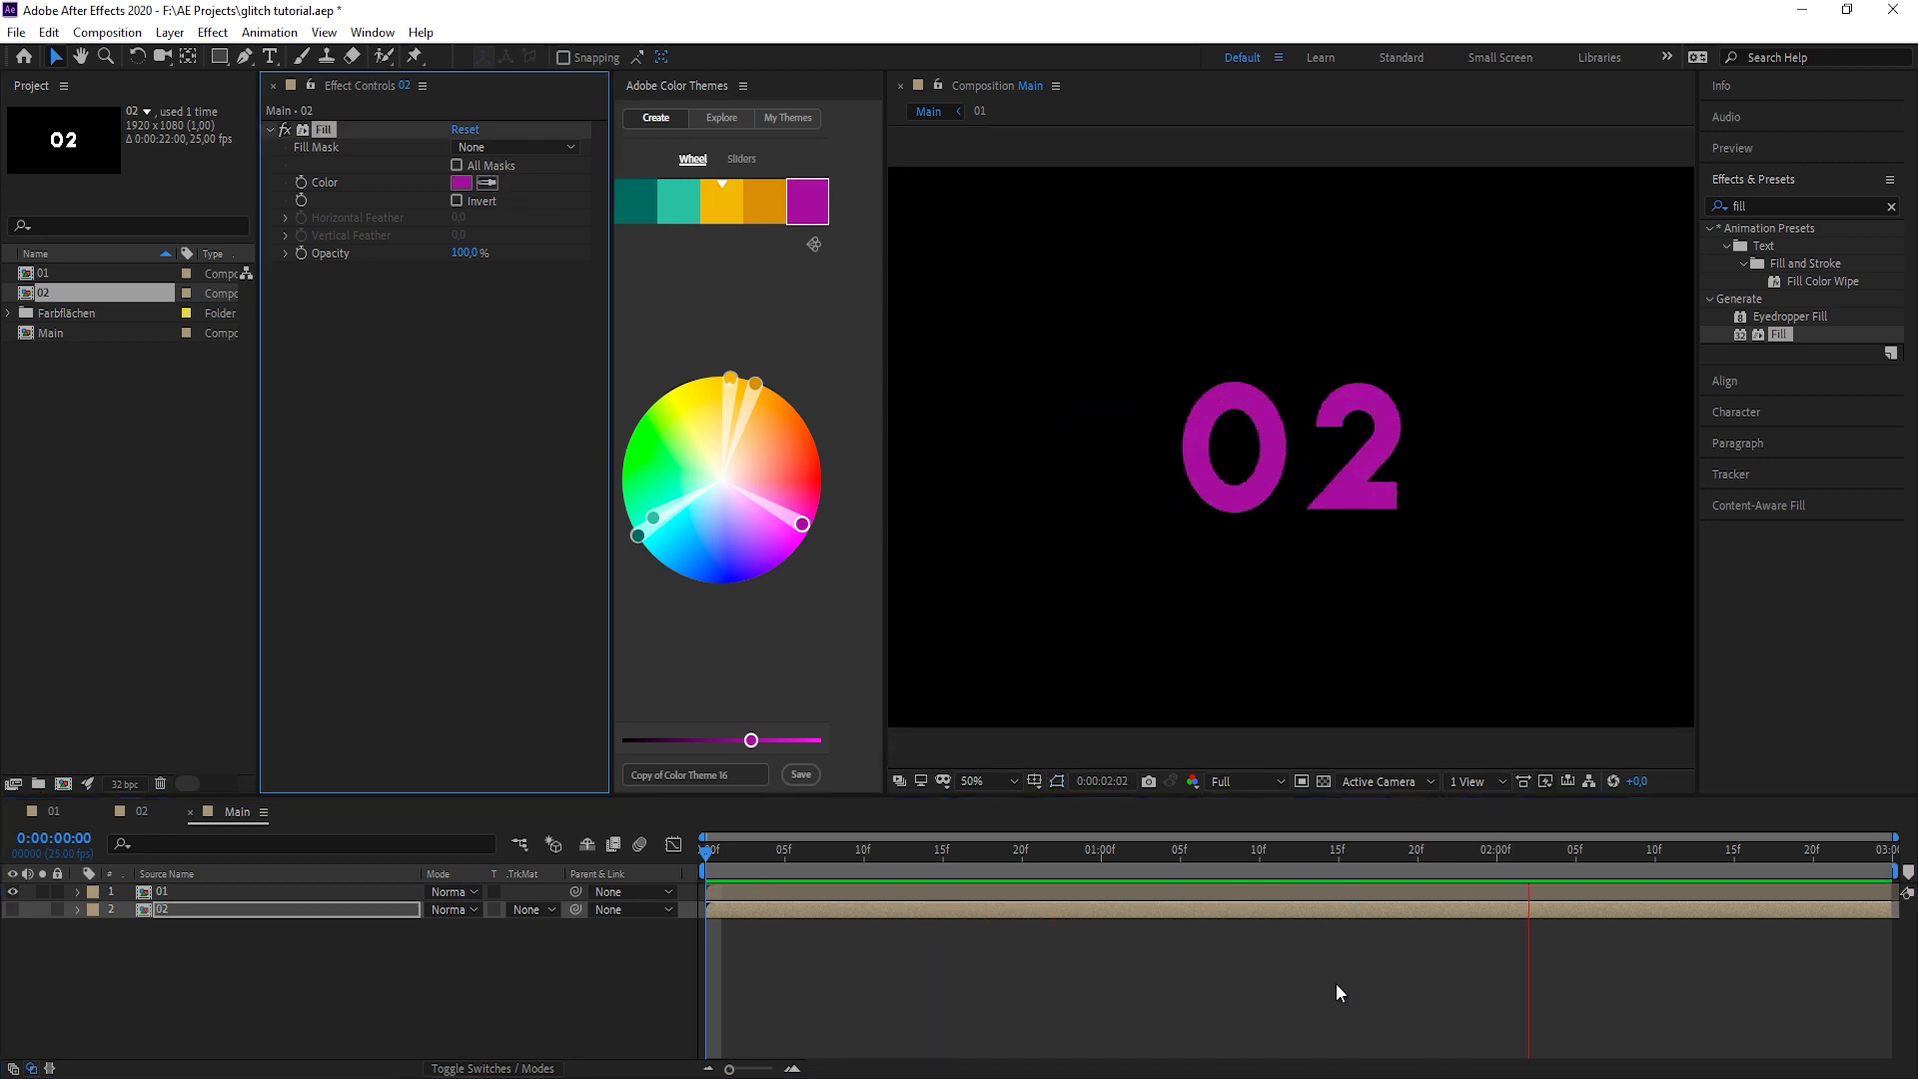
Duplicate layer 01 and solo the upper copy at 0:00:01:13.
left_click(1329, 957)
left_click(190, 891)
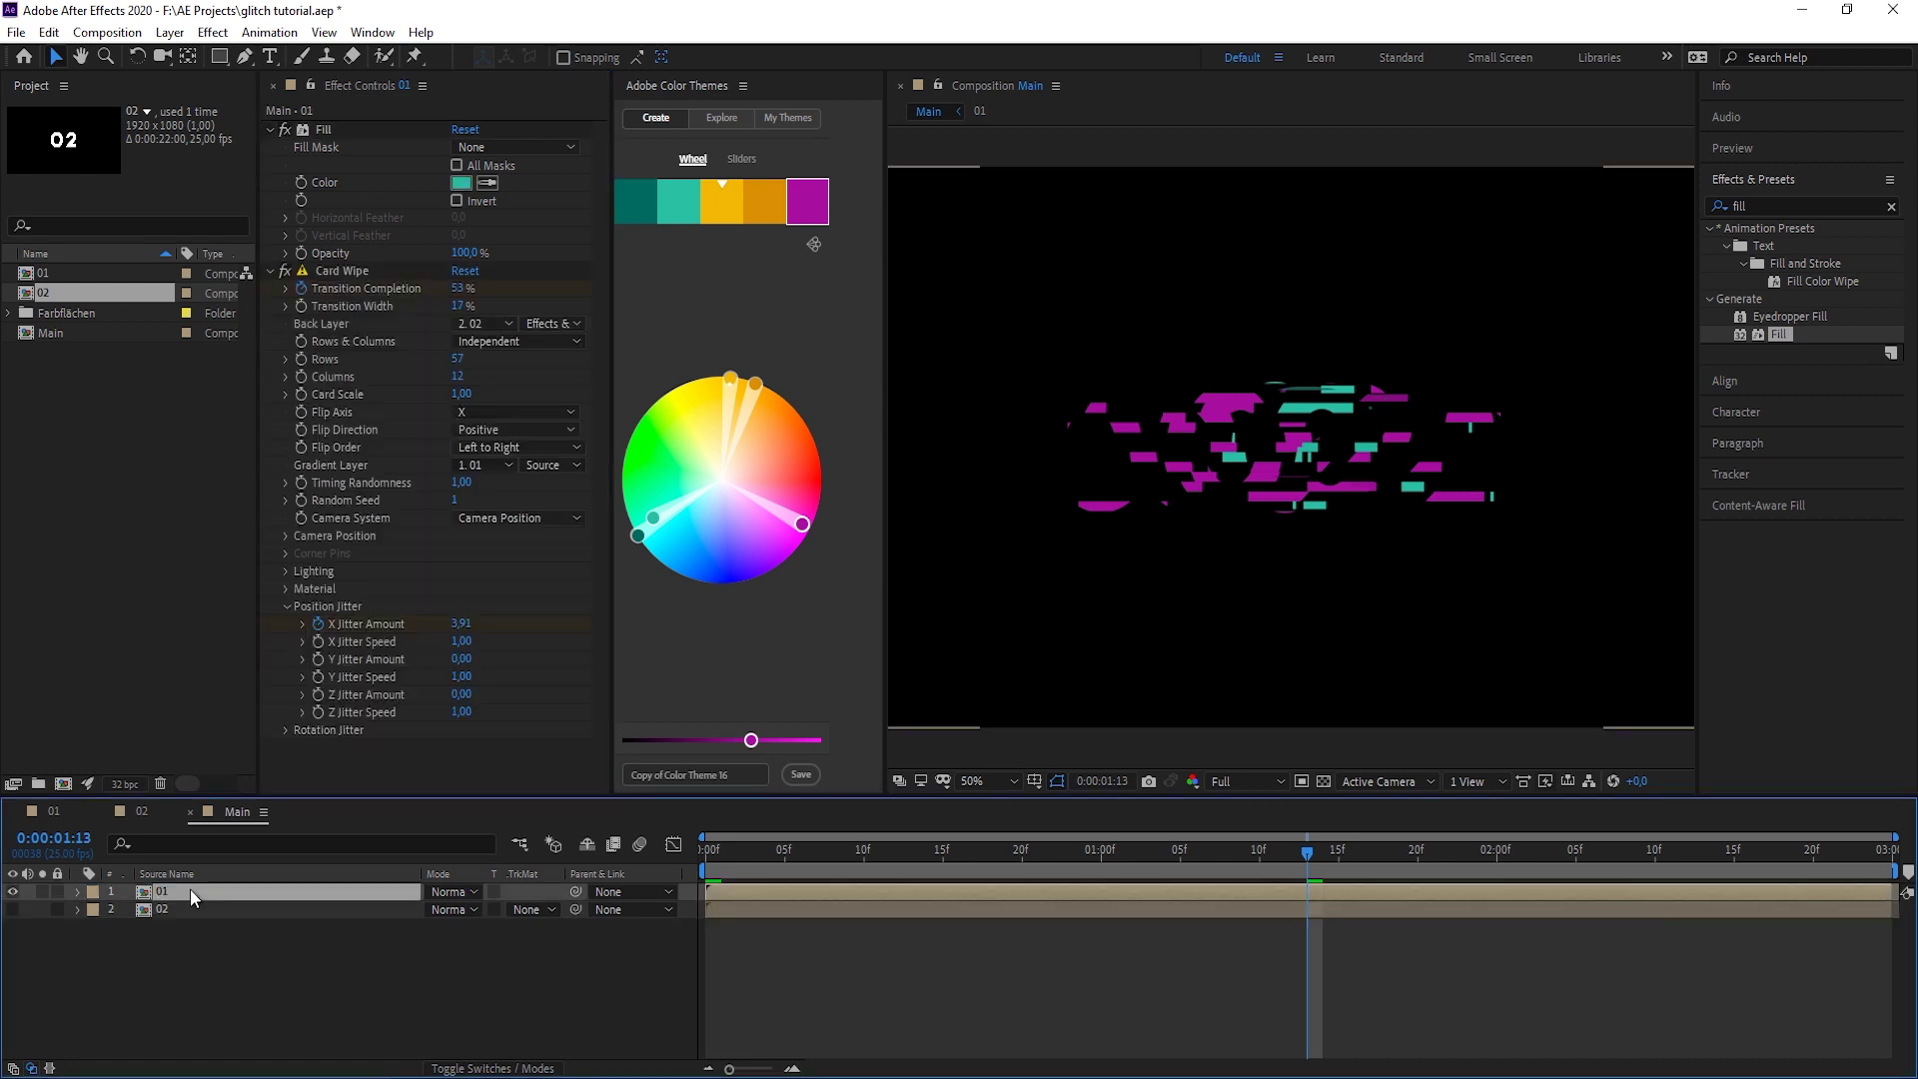
key("ctrl+d")
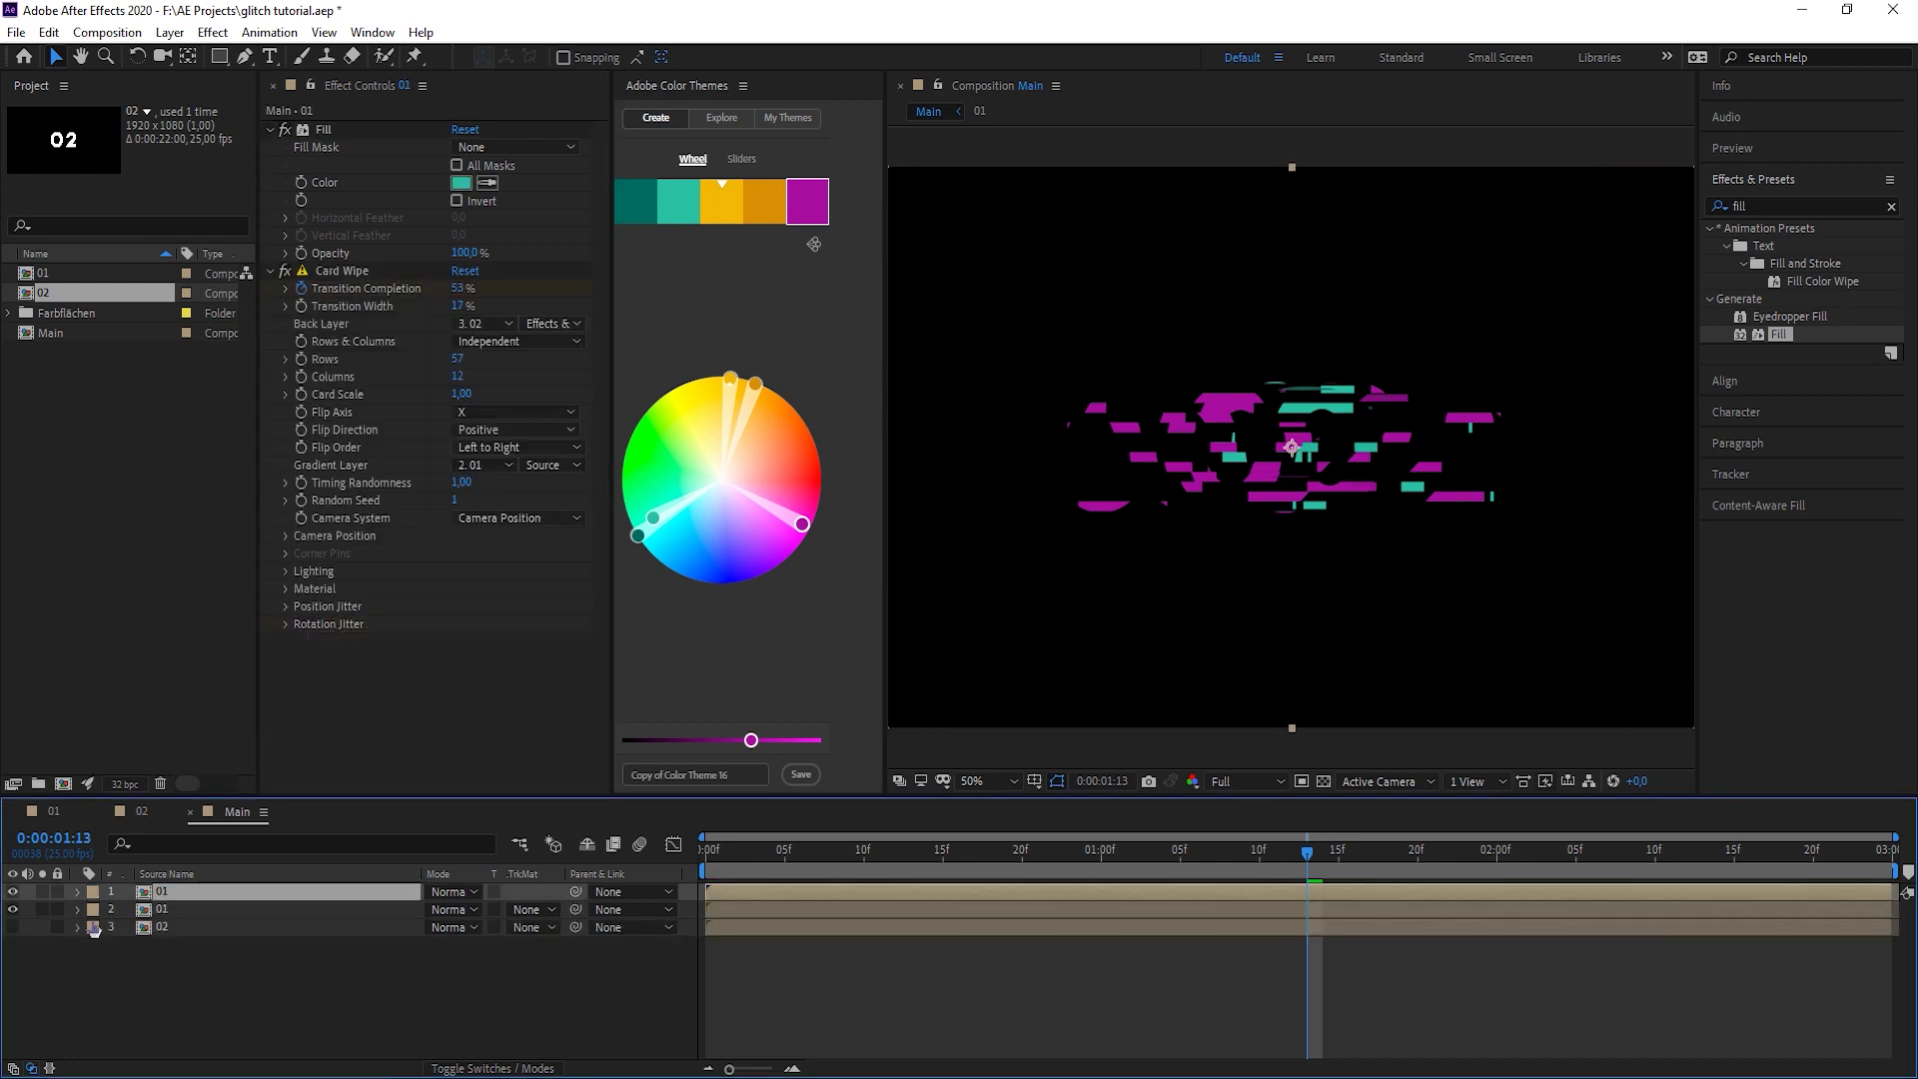
left_click(41, 887)
Set the soloed copy's Card Wipe to 94 rows with a Card Scale of 0,41.
left_click_drag(456, 361, 494, 362)
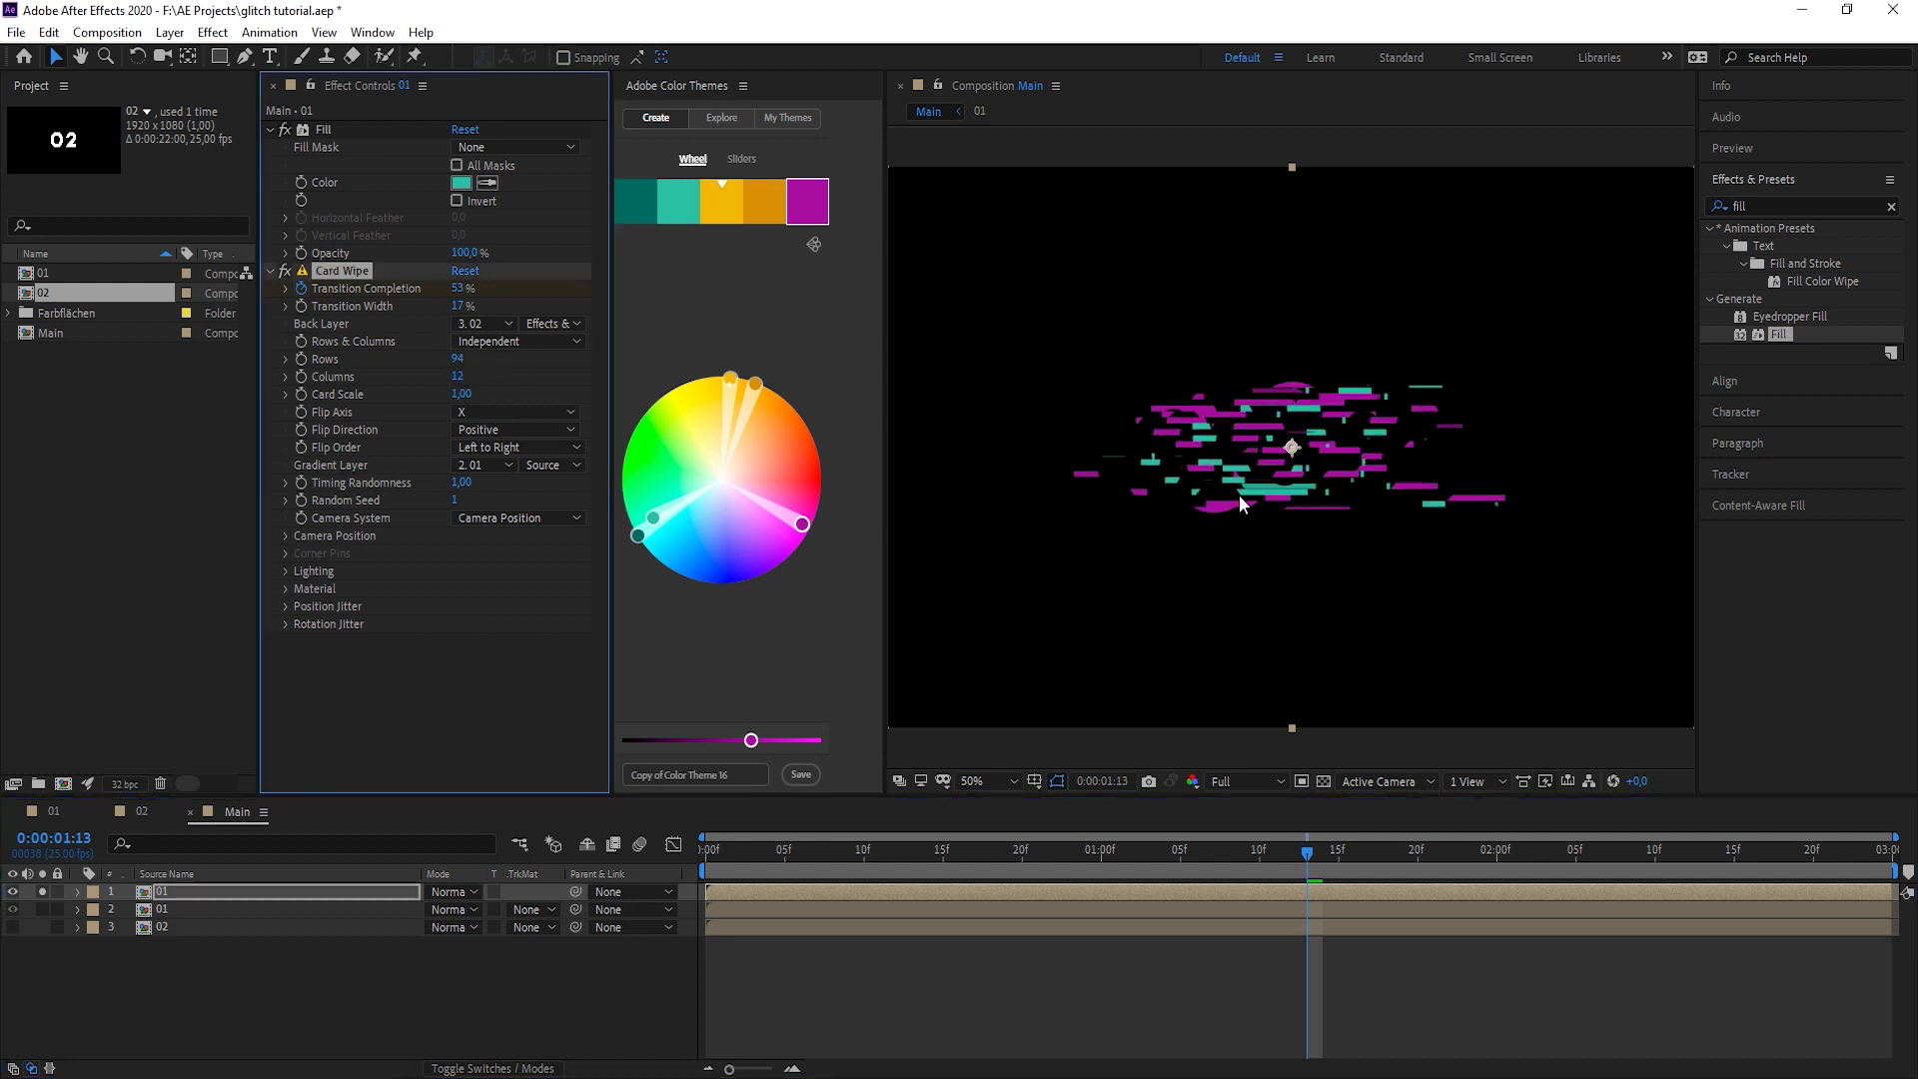
left_click_drag(462, 395, 424, 410)
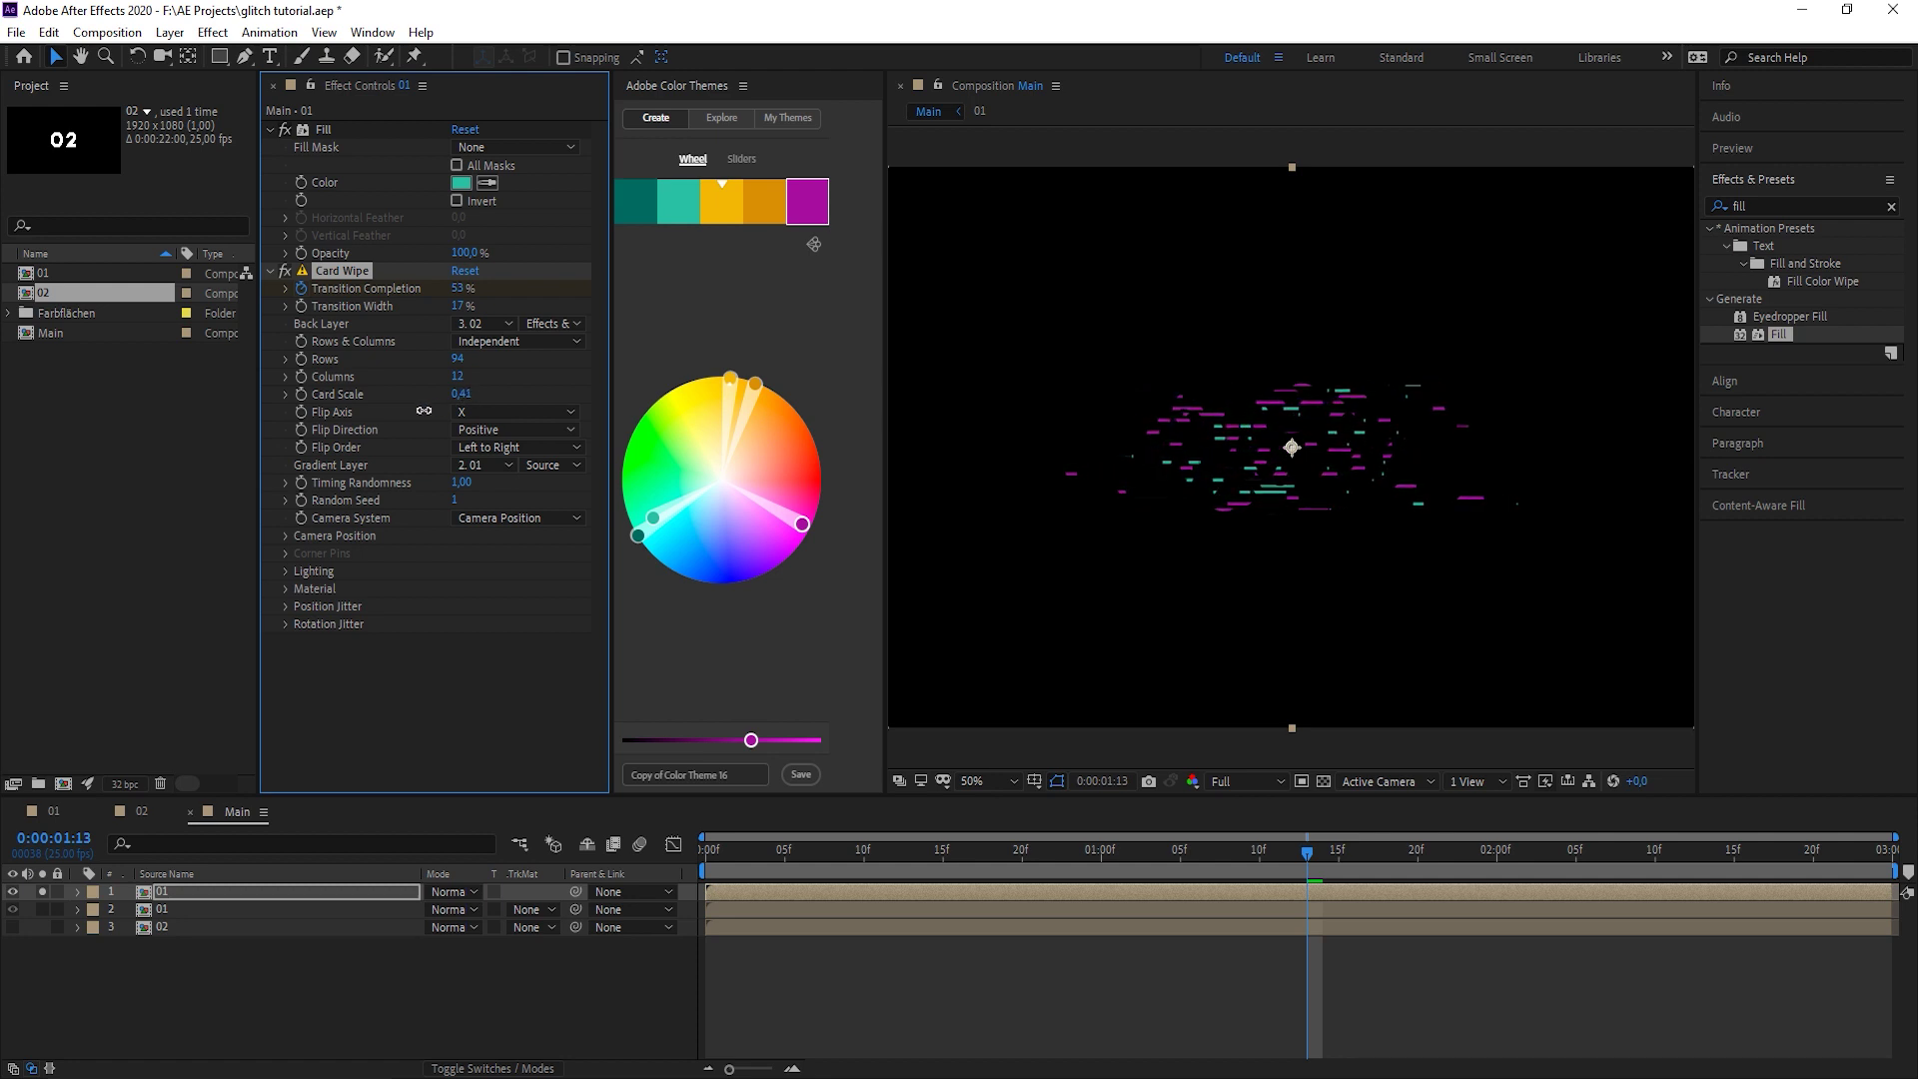
Set the soloed copy's X Jitter Amount keyframe at 0:00:01:12 to 5.
left_click(283, 606)
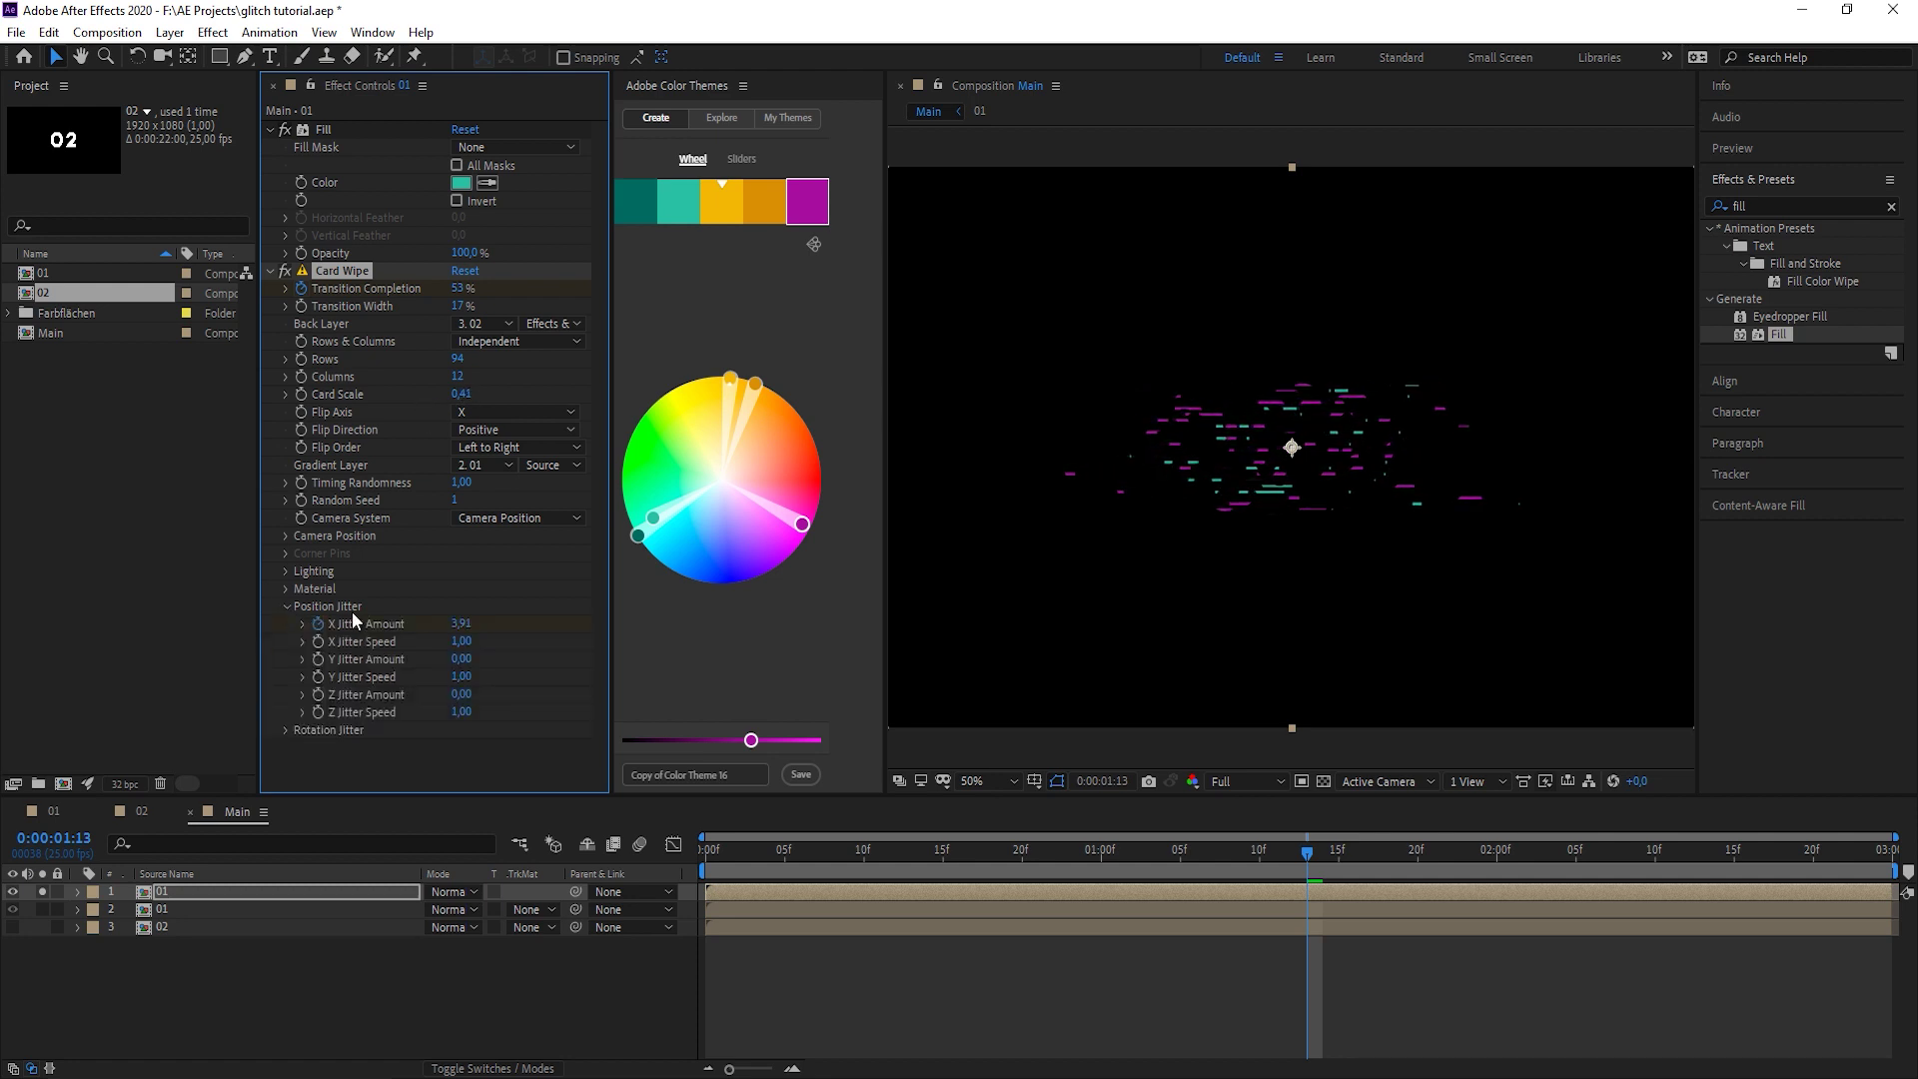
key("u")
left_click(1294, 851)
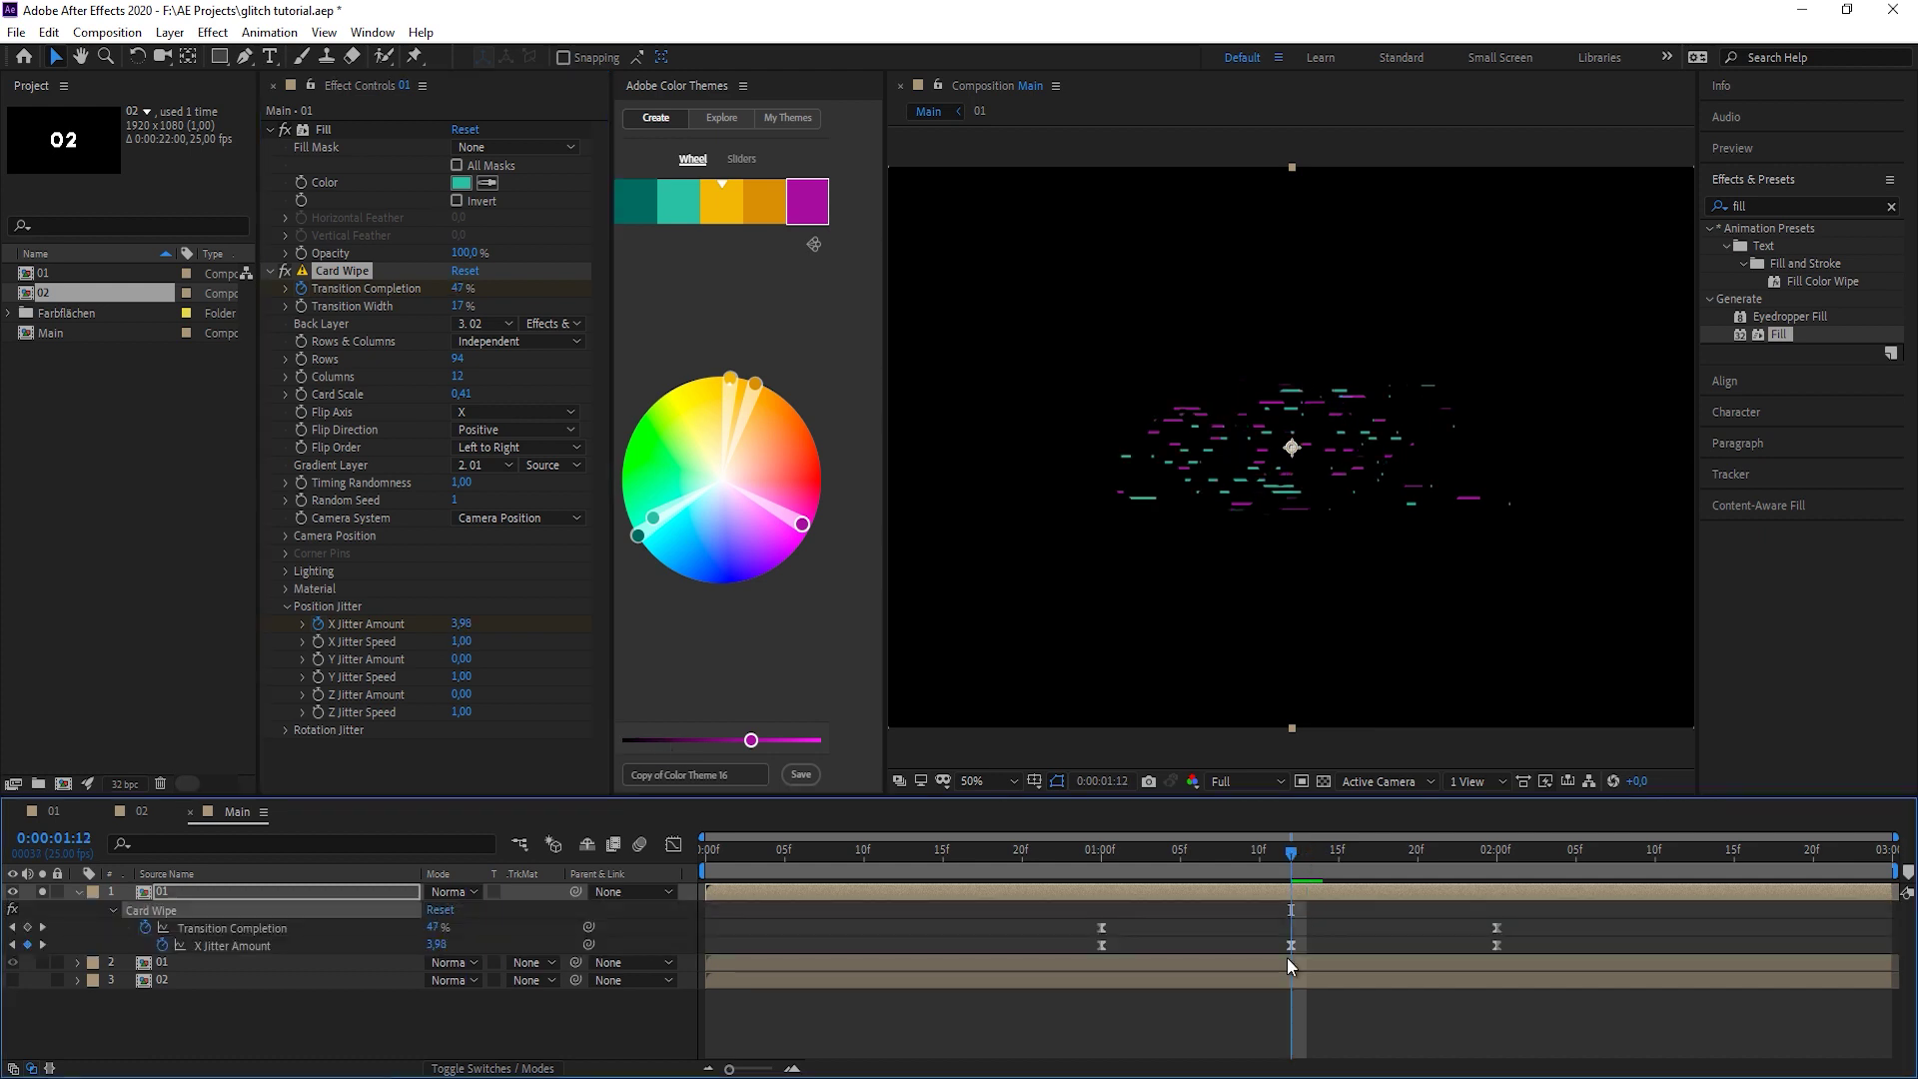
left_click(462, 623)
type("5")
key("Return")
Set the soloed copy's Card Wipe to Flip Axis Y and Flip Direction Random, and color its Fill with the theme's yellow swatch.
left_click(530, 413)
left_click(505, 457)
left_click(499, 428)
left_click(509, 499)
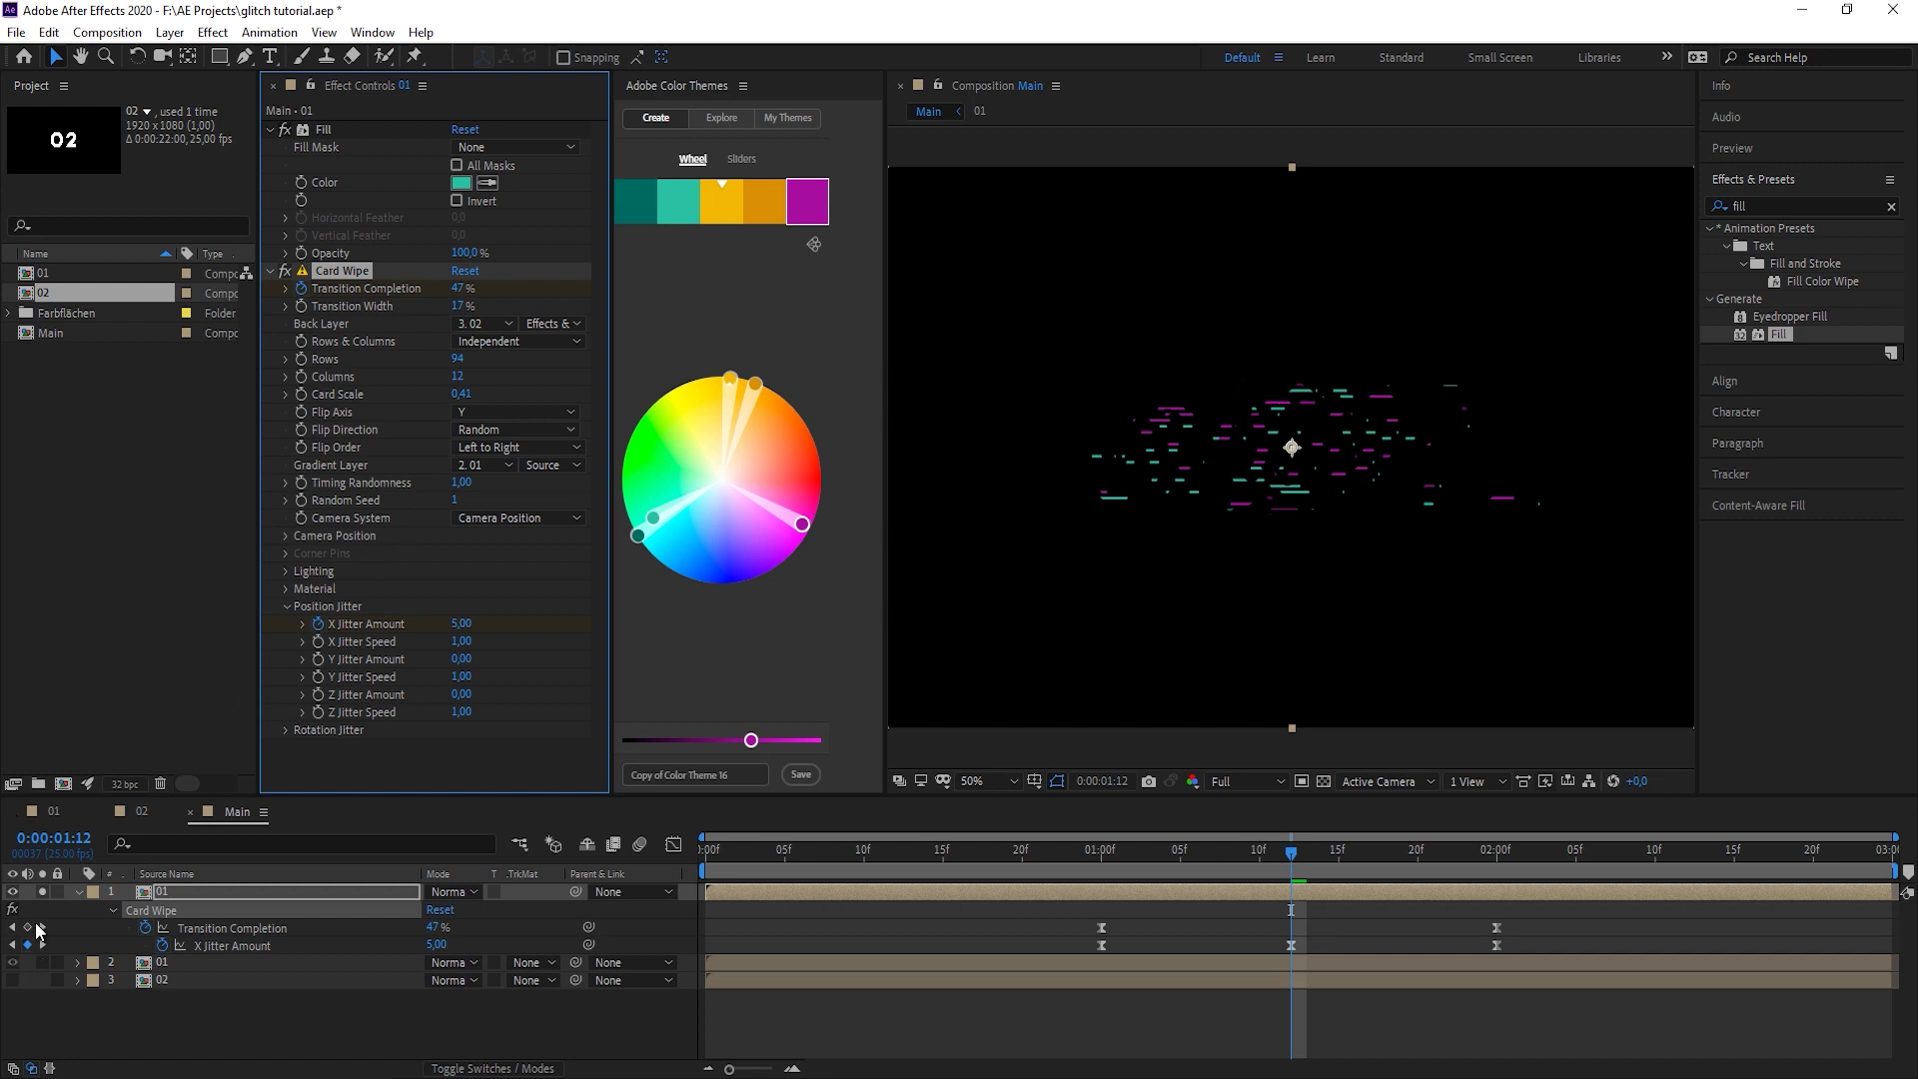
left_click(488, 182)
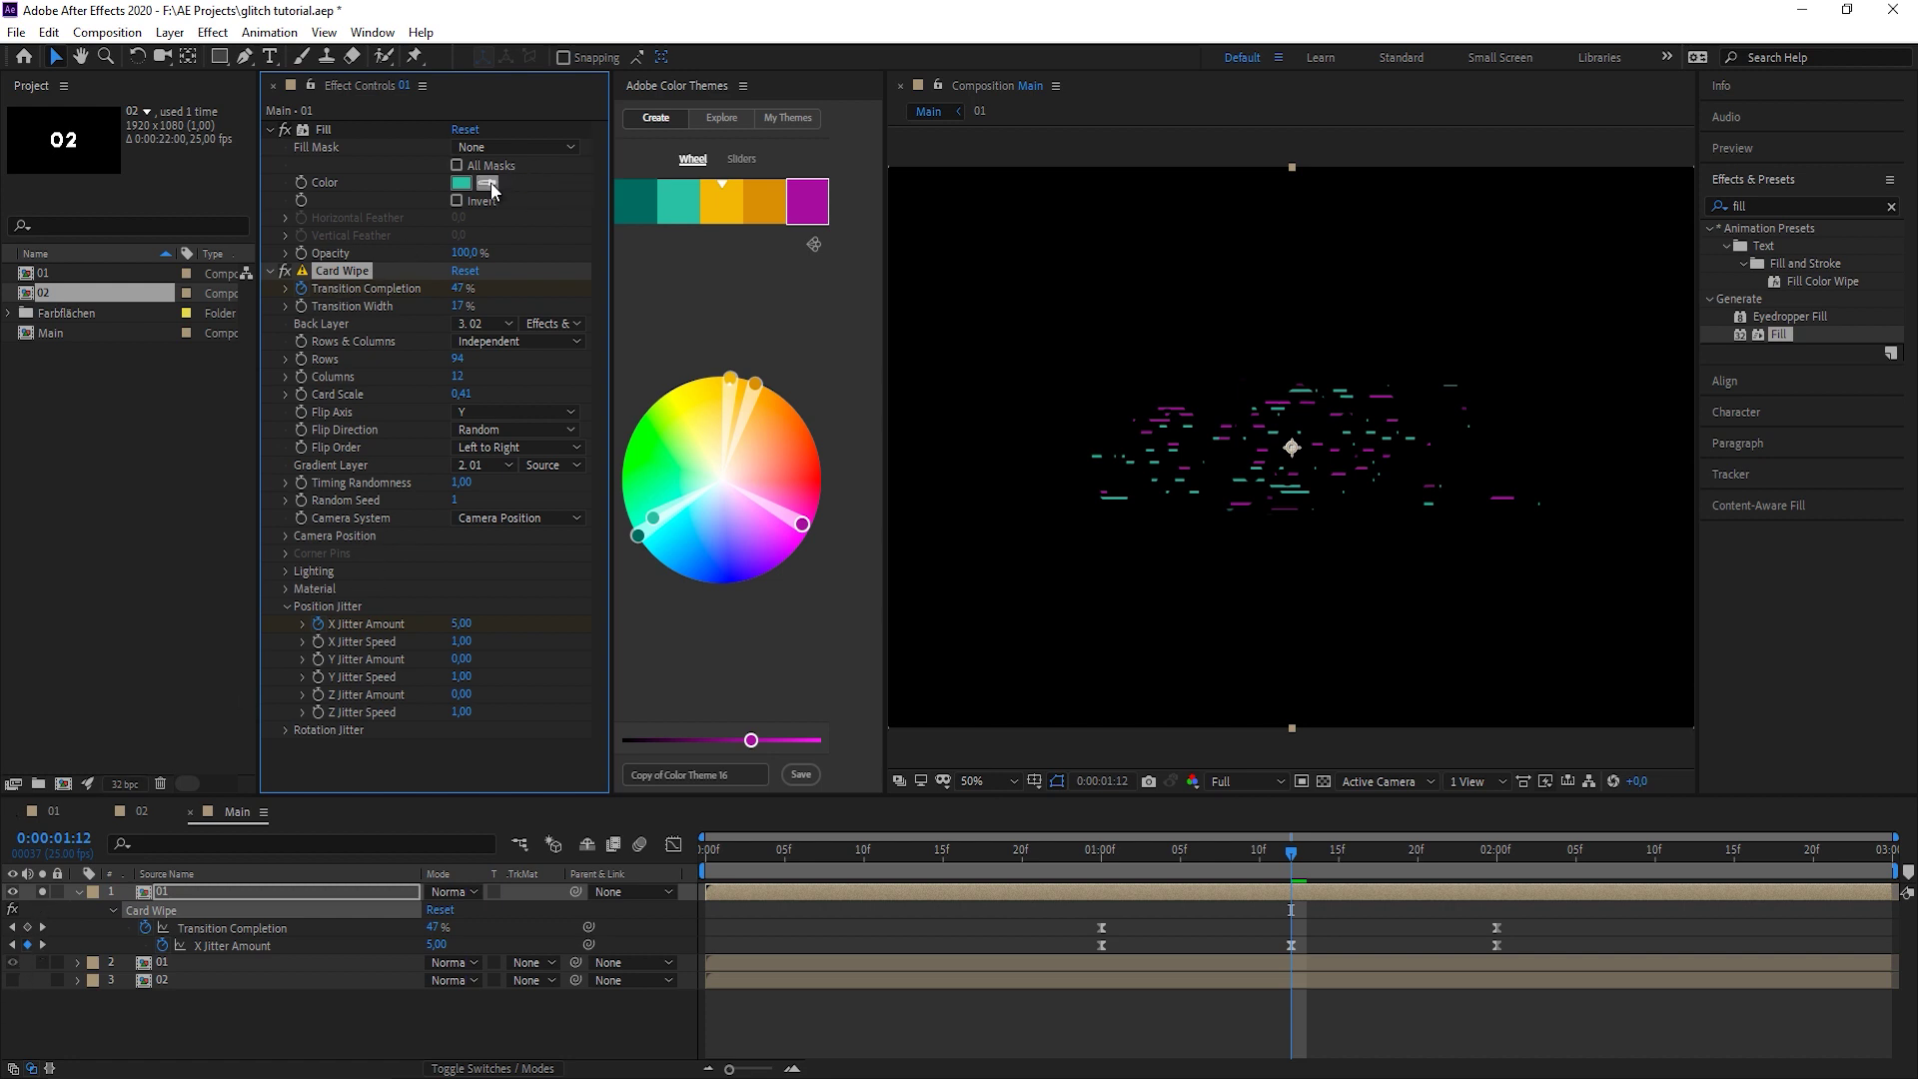
left_click(707, 189)
Duplicate layer 02 and set the Card Wipe Back Layer of the lower 01 layer to 3. 02.
left_click(159, 984)
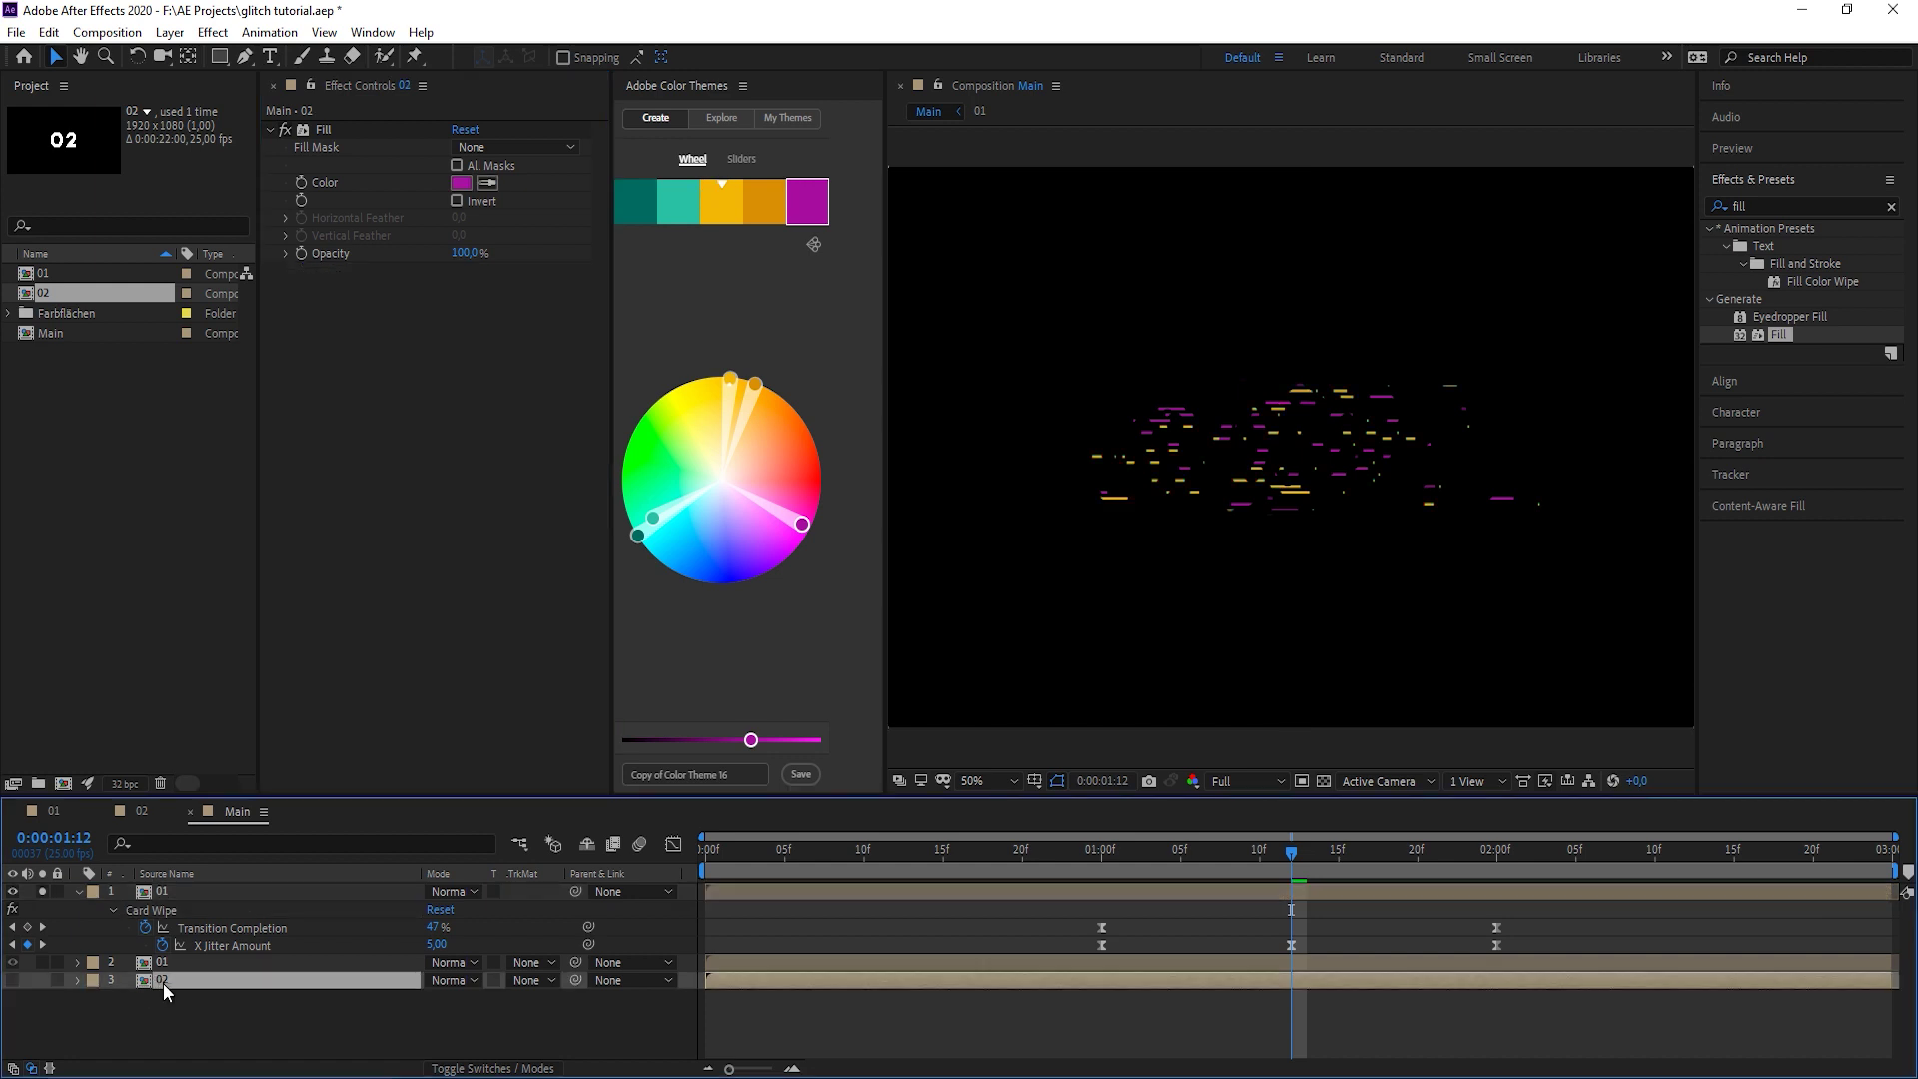
key("ctrl+d")
left_click(168, 963)
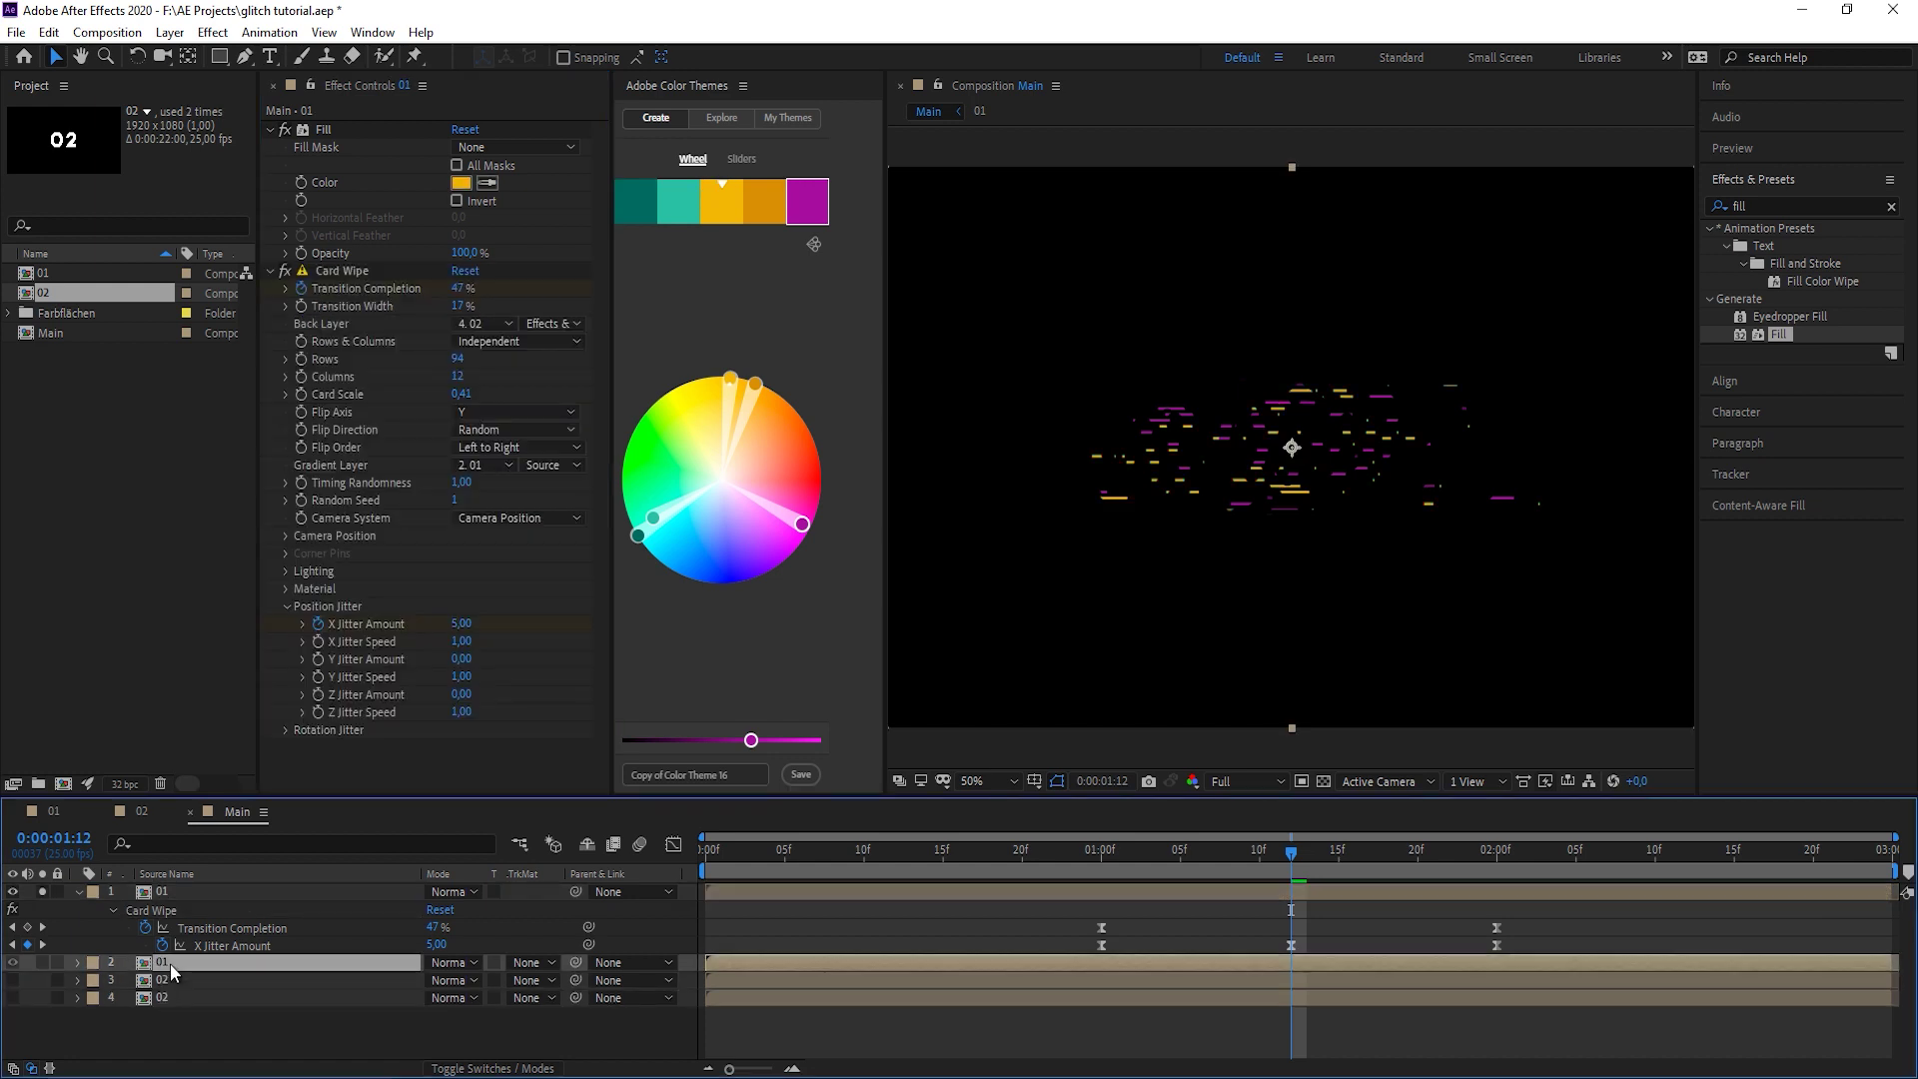
left_click(493, 327)
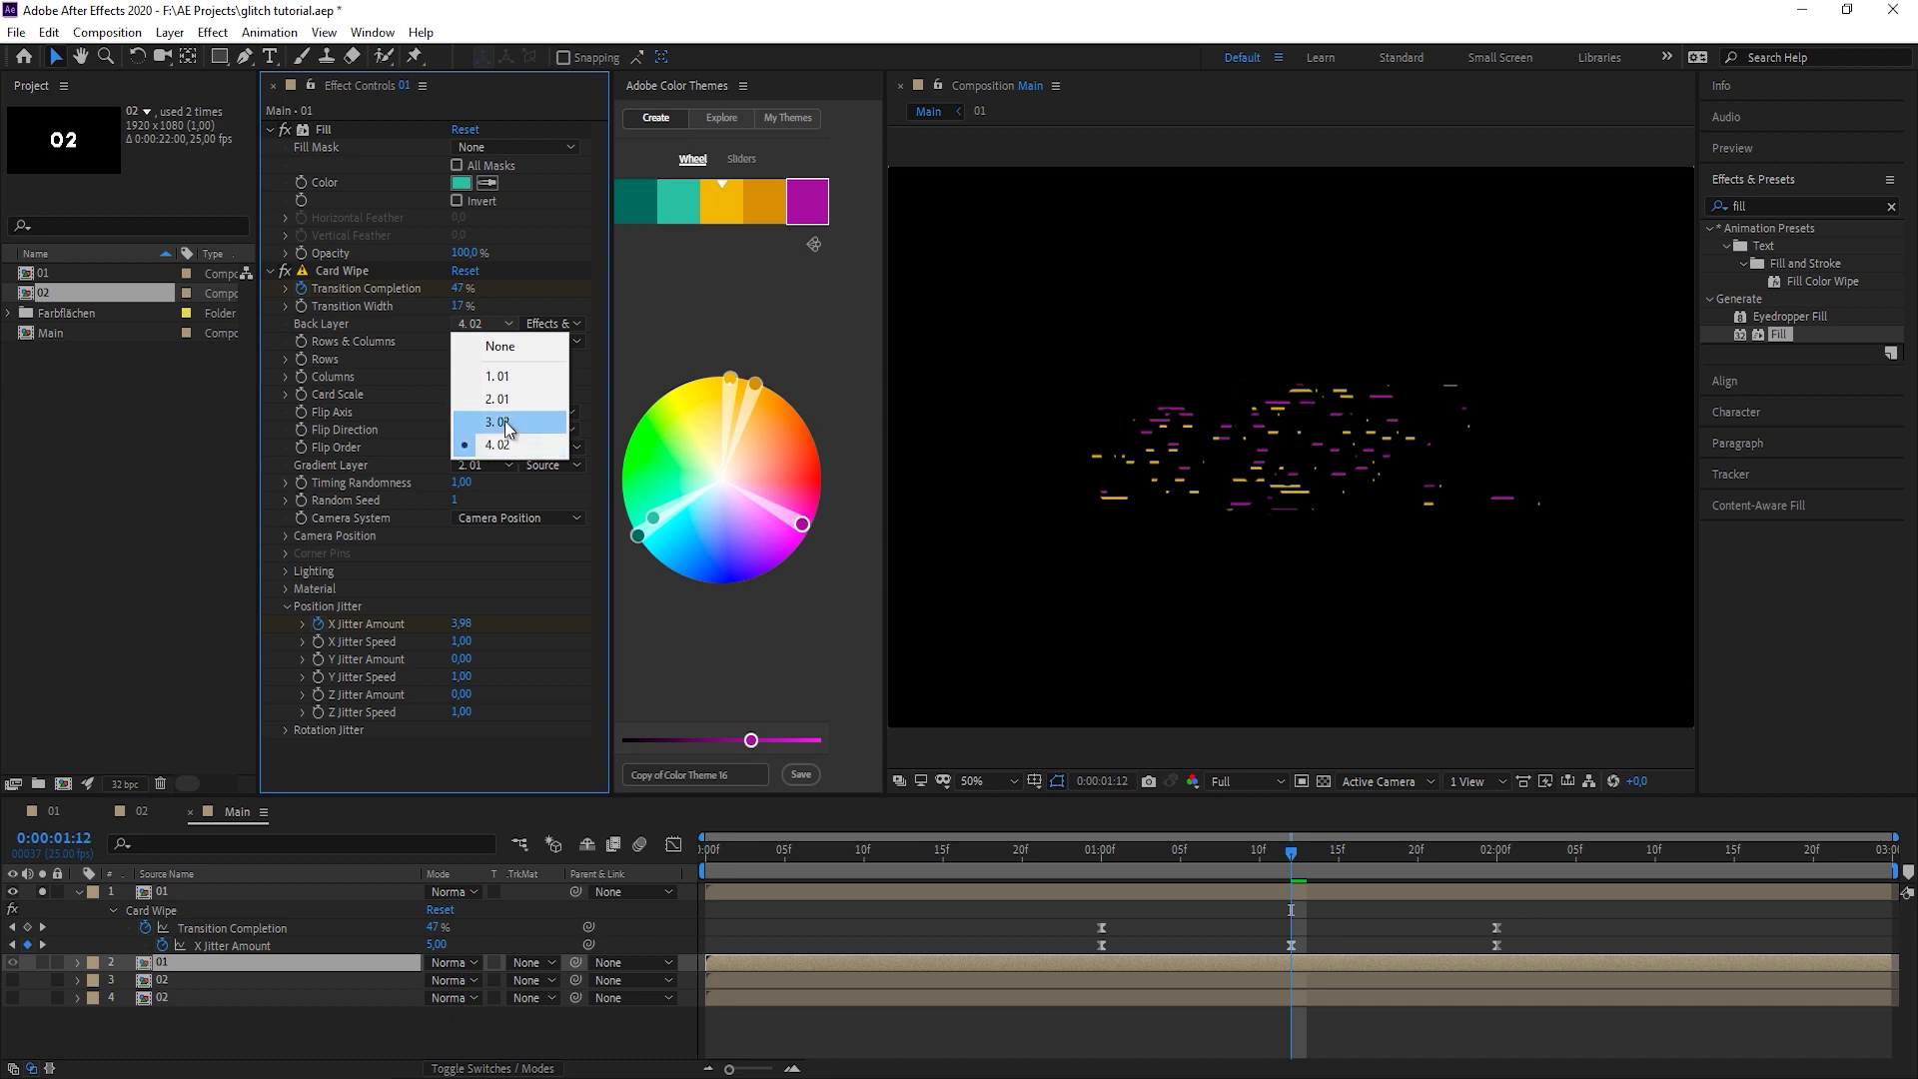
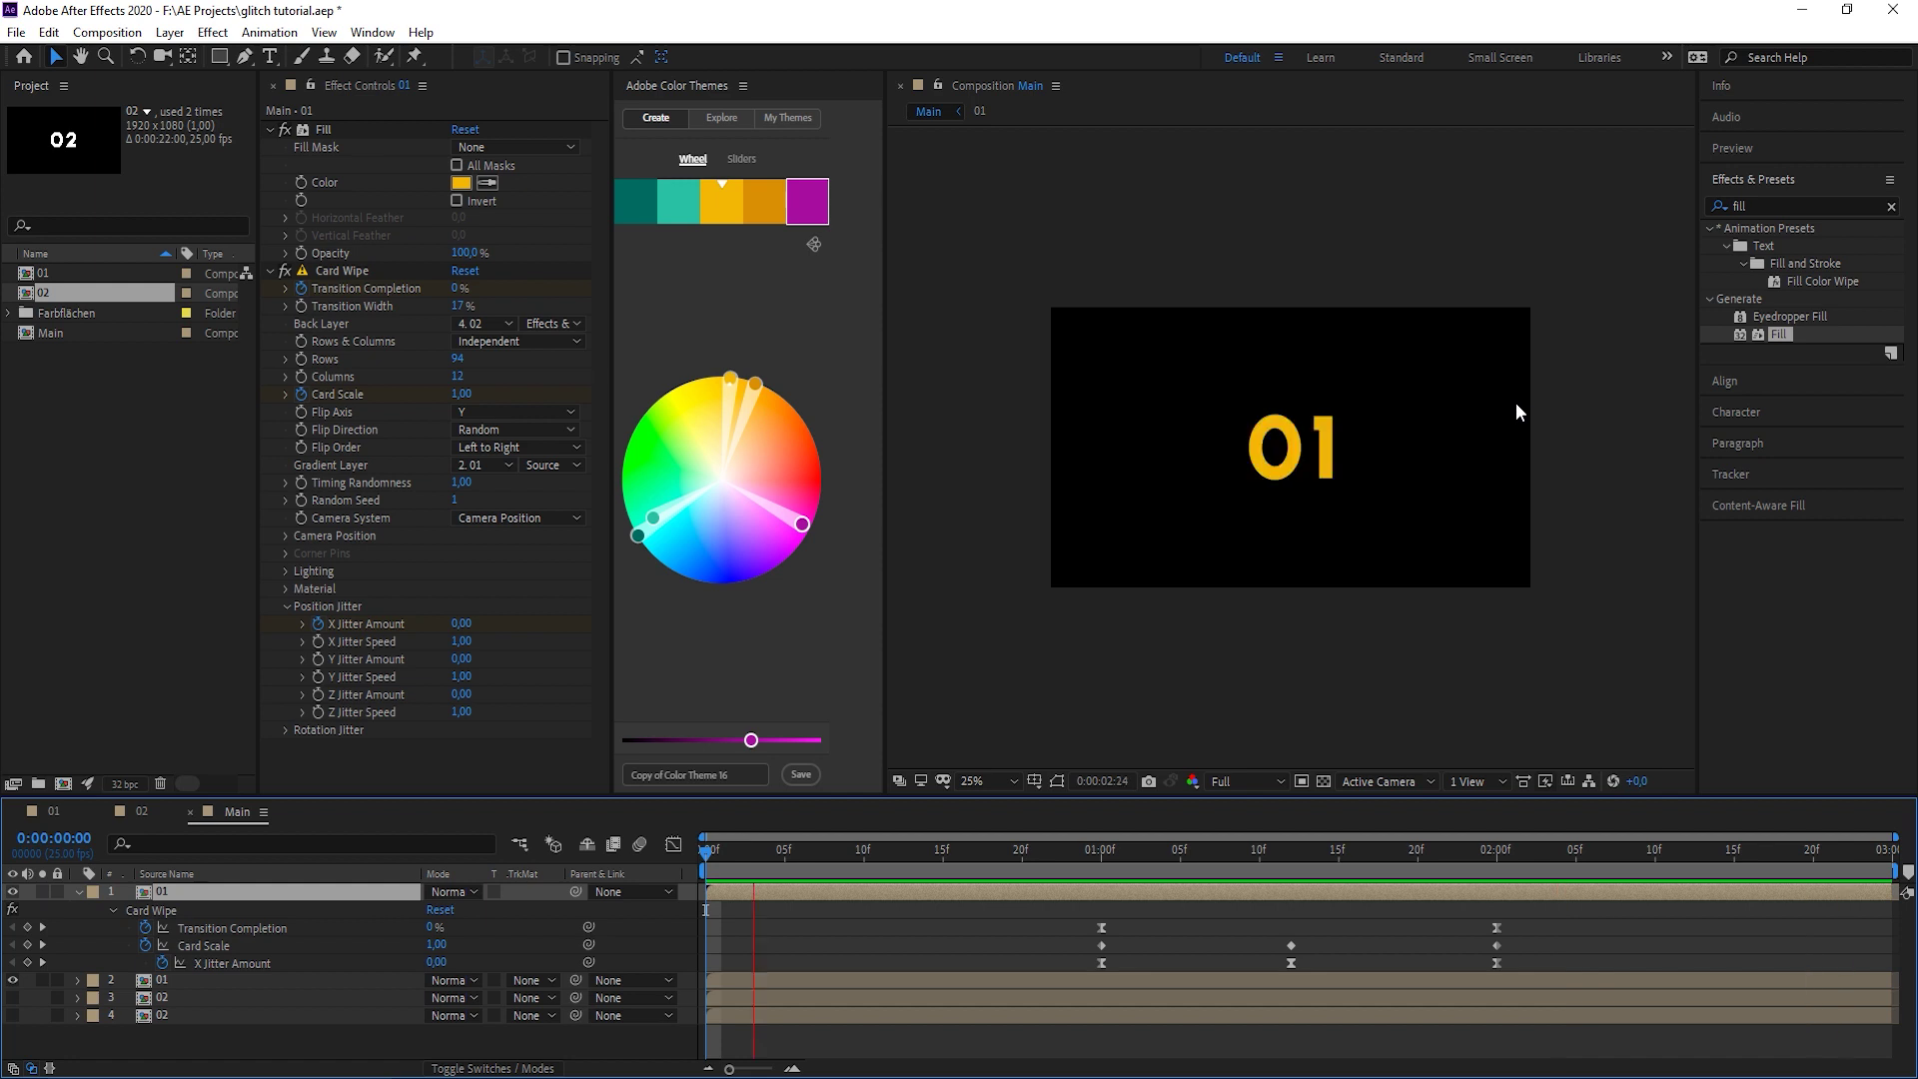
Pause the preview at 0:00:01:22 and examine the layered glitch fragments over the 02 text up close.
key("space")
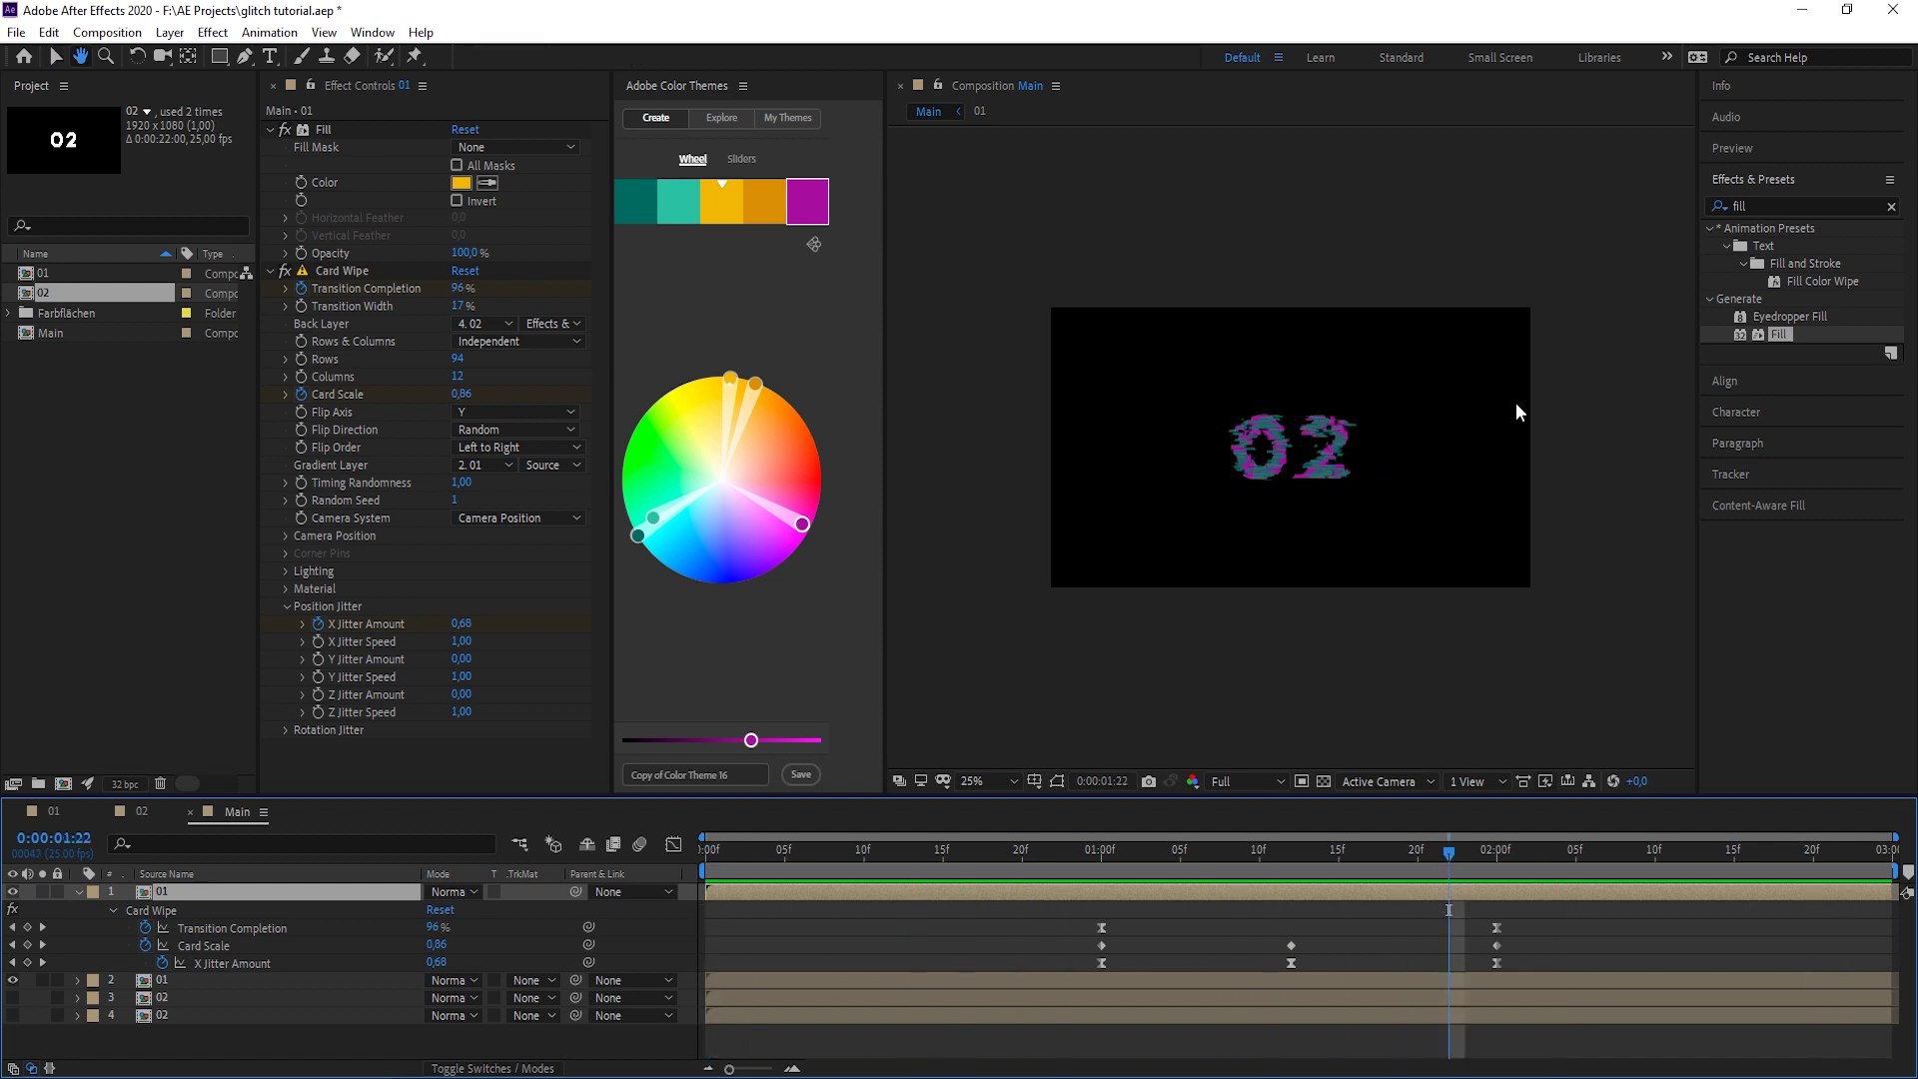
key("period")
key("period")
key("period")
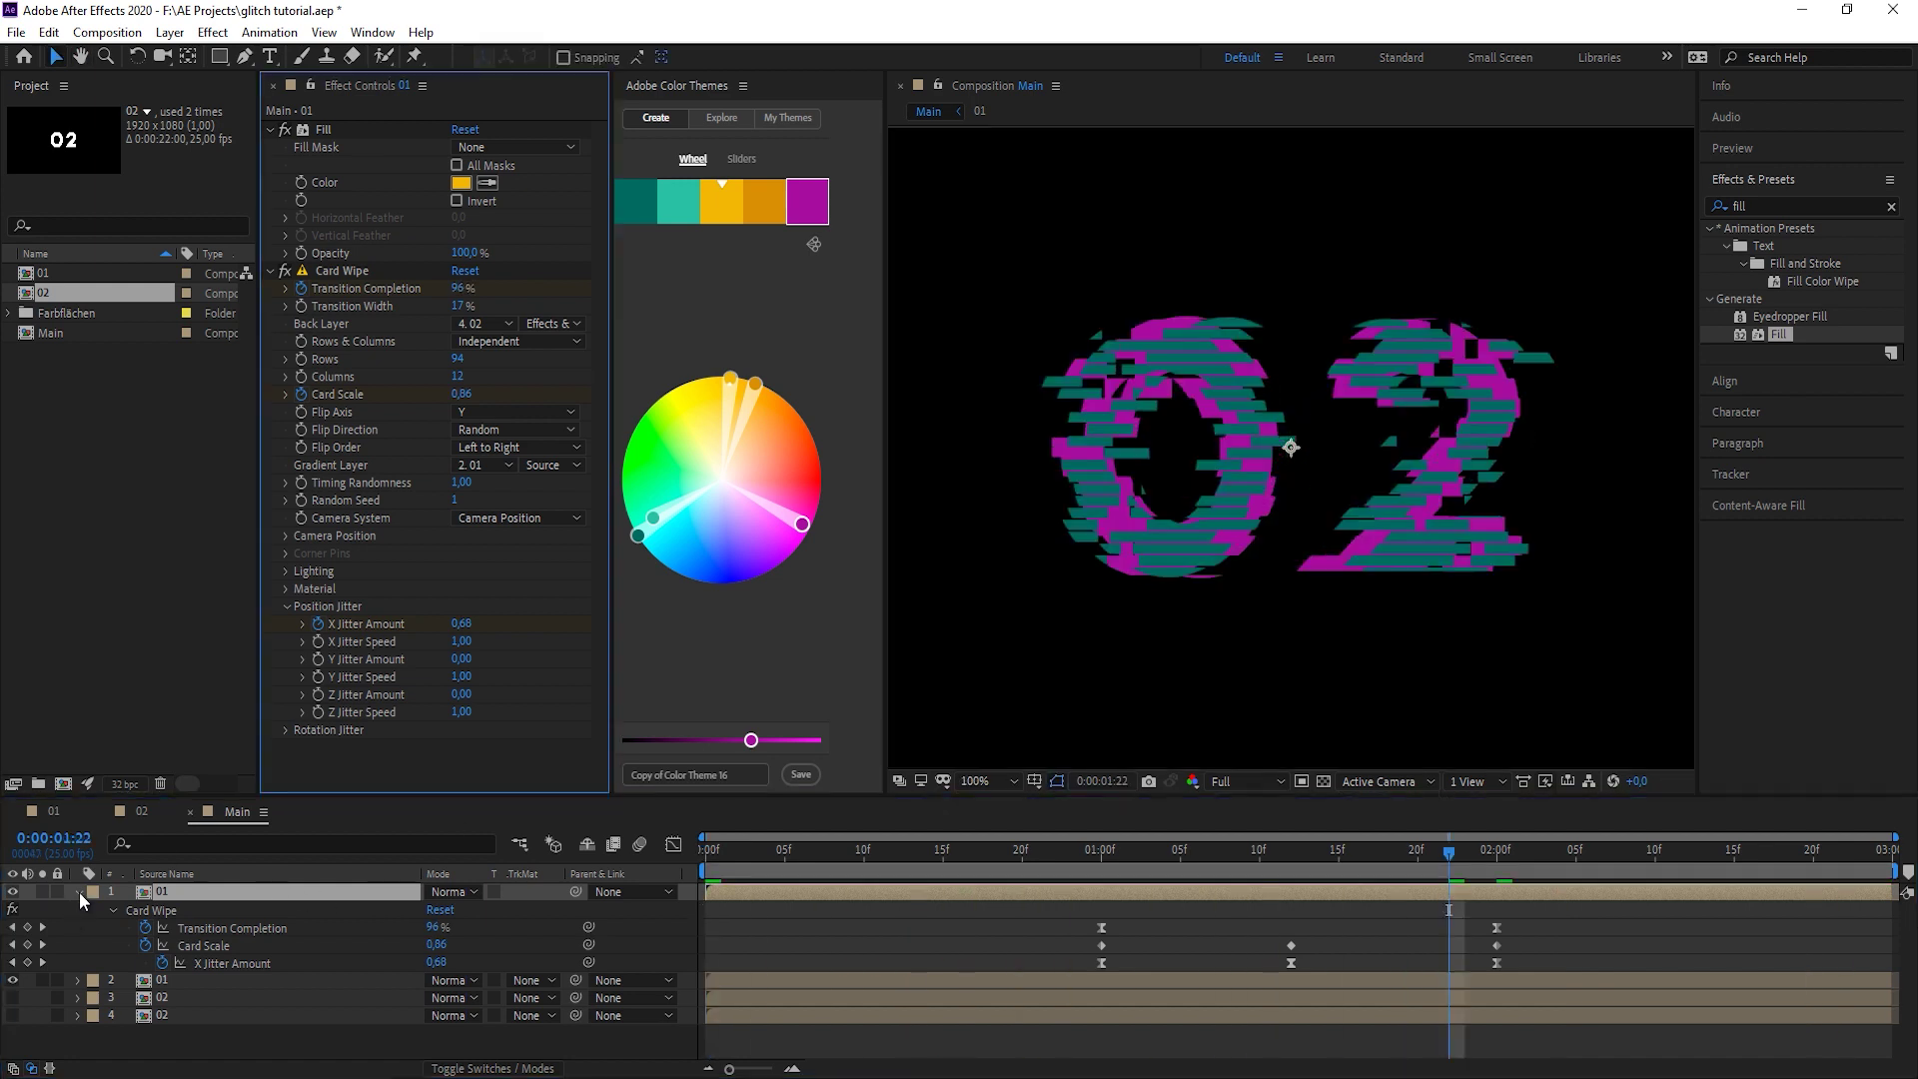
Duplicate the topmost 01 layer and the bottommost 02 layer for a further glitch pass.
left_click(78, 891)
key("ctrl+d")
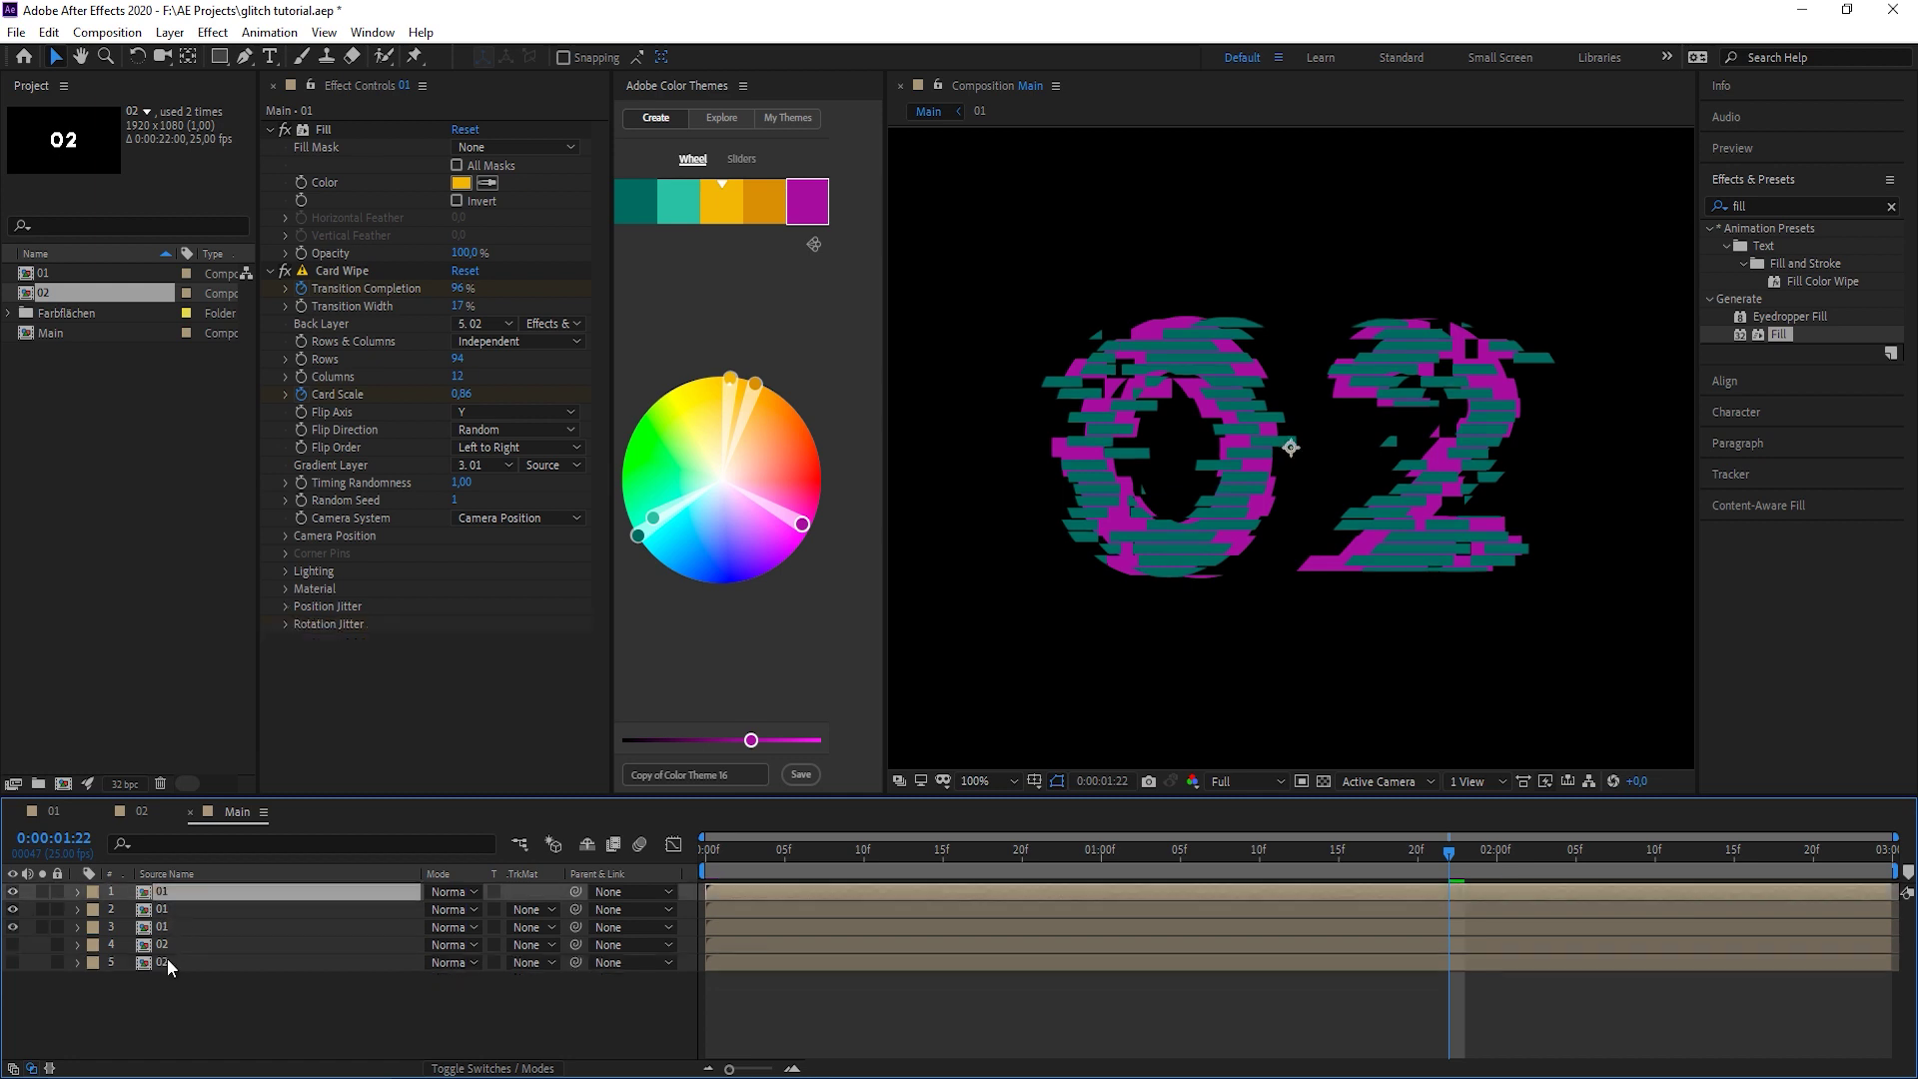
left_click(166, 959)
key("ctrl+d")
left_click(200, 891)
left_click(561, 250)
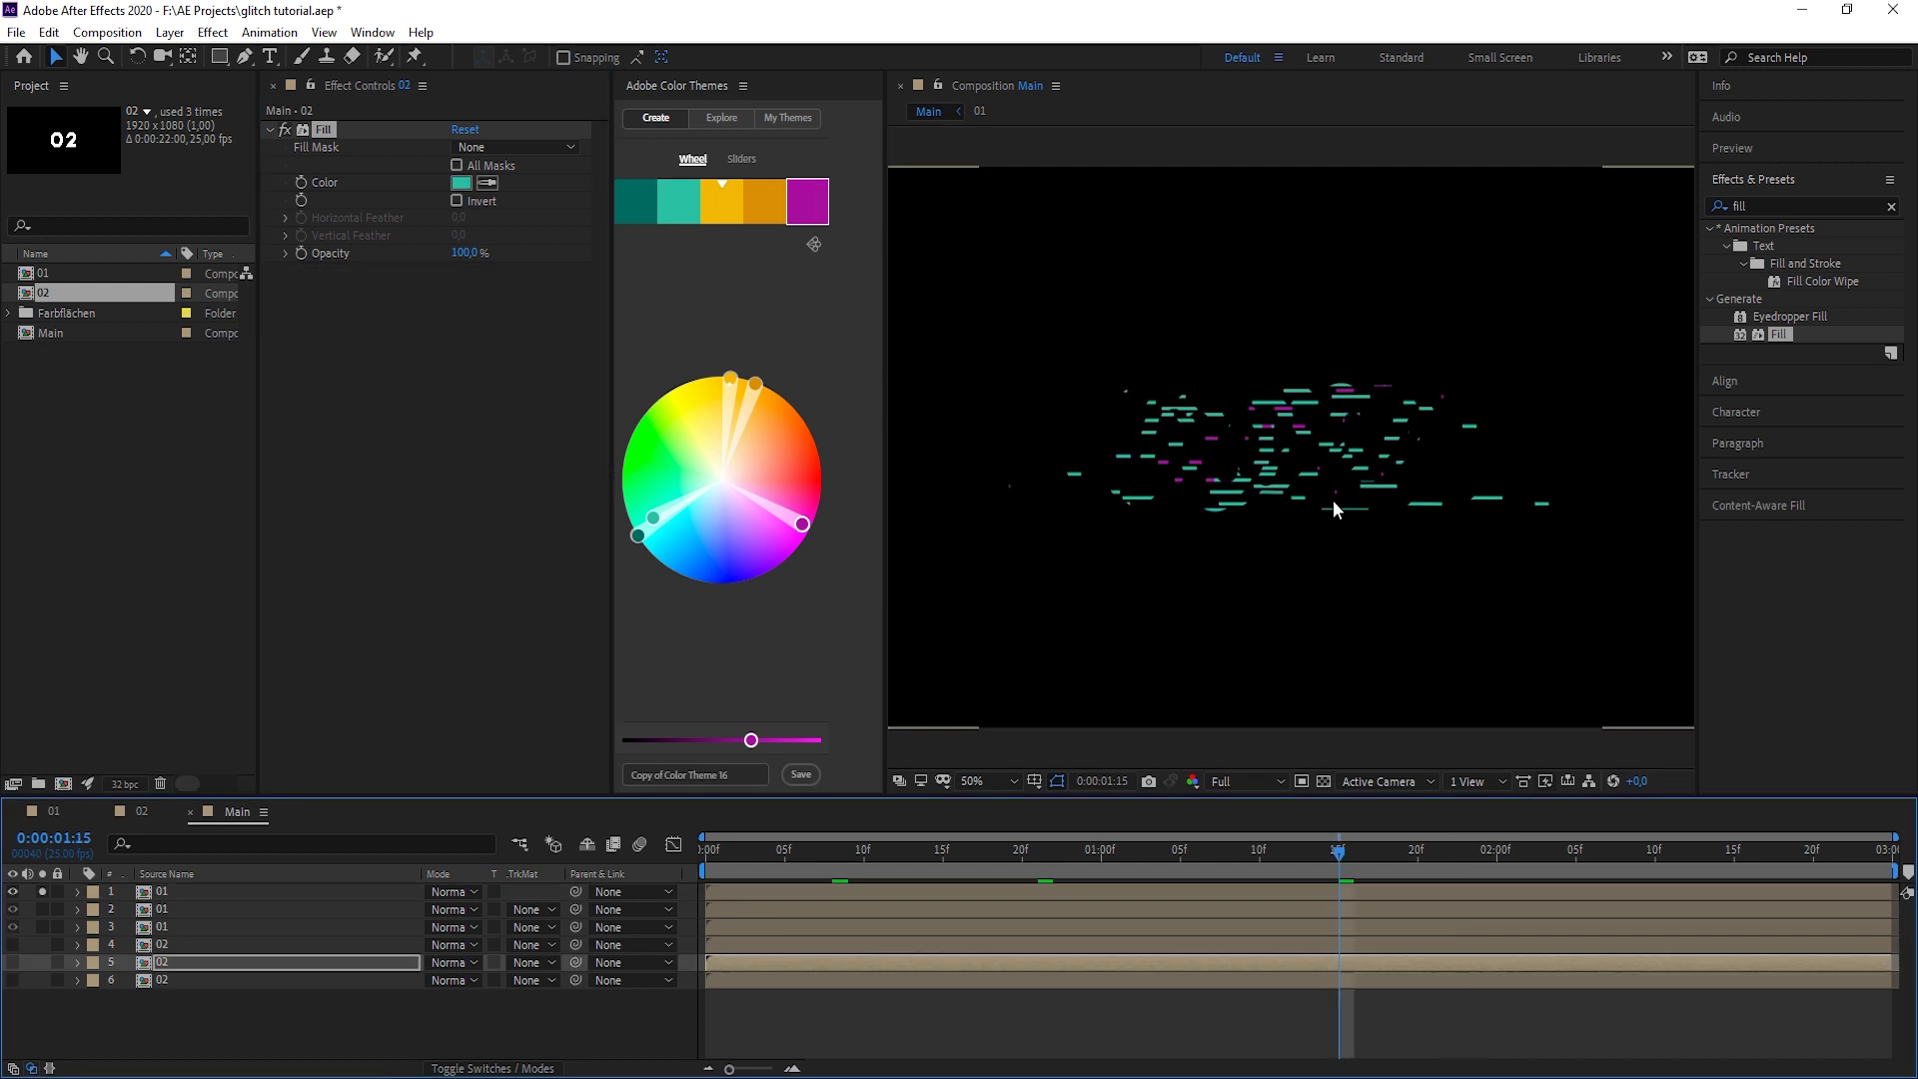
Remove the X Jitter Amount keyframes from the topmost 01 layer's Card Wipe at 0:00:01:12.
left_click(150, 891)
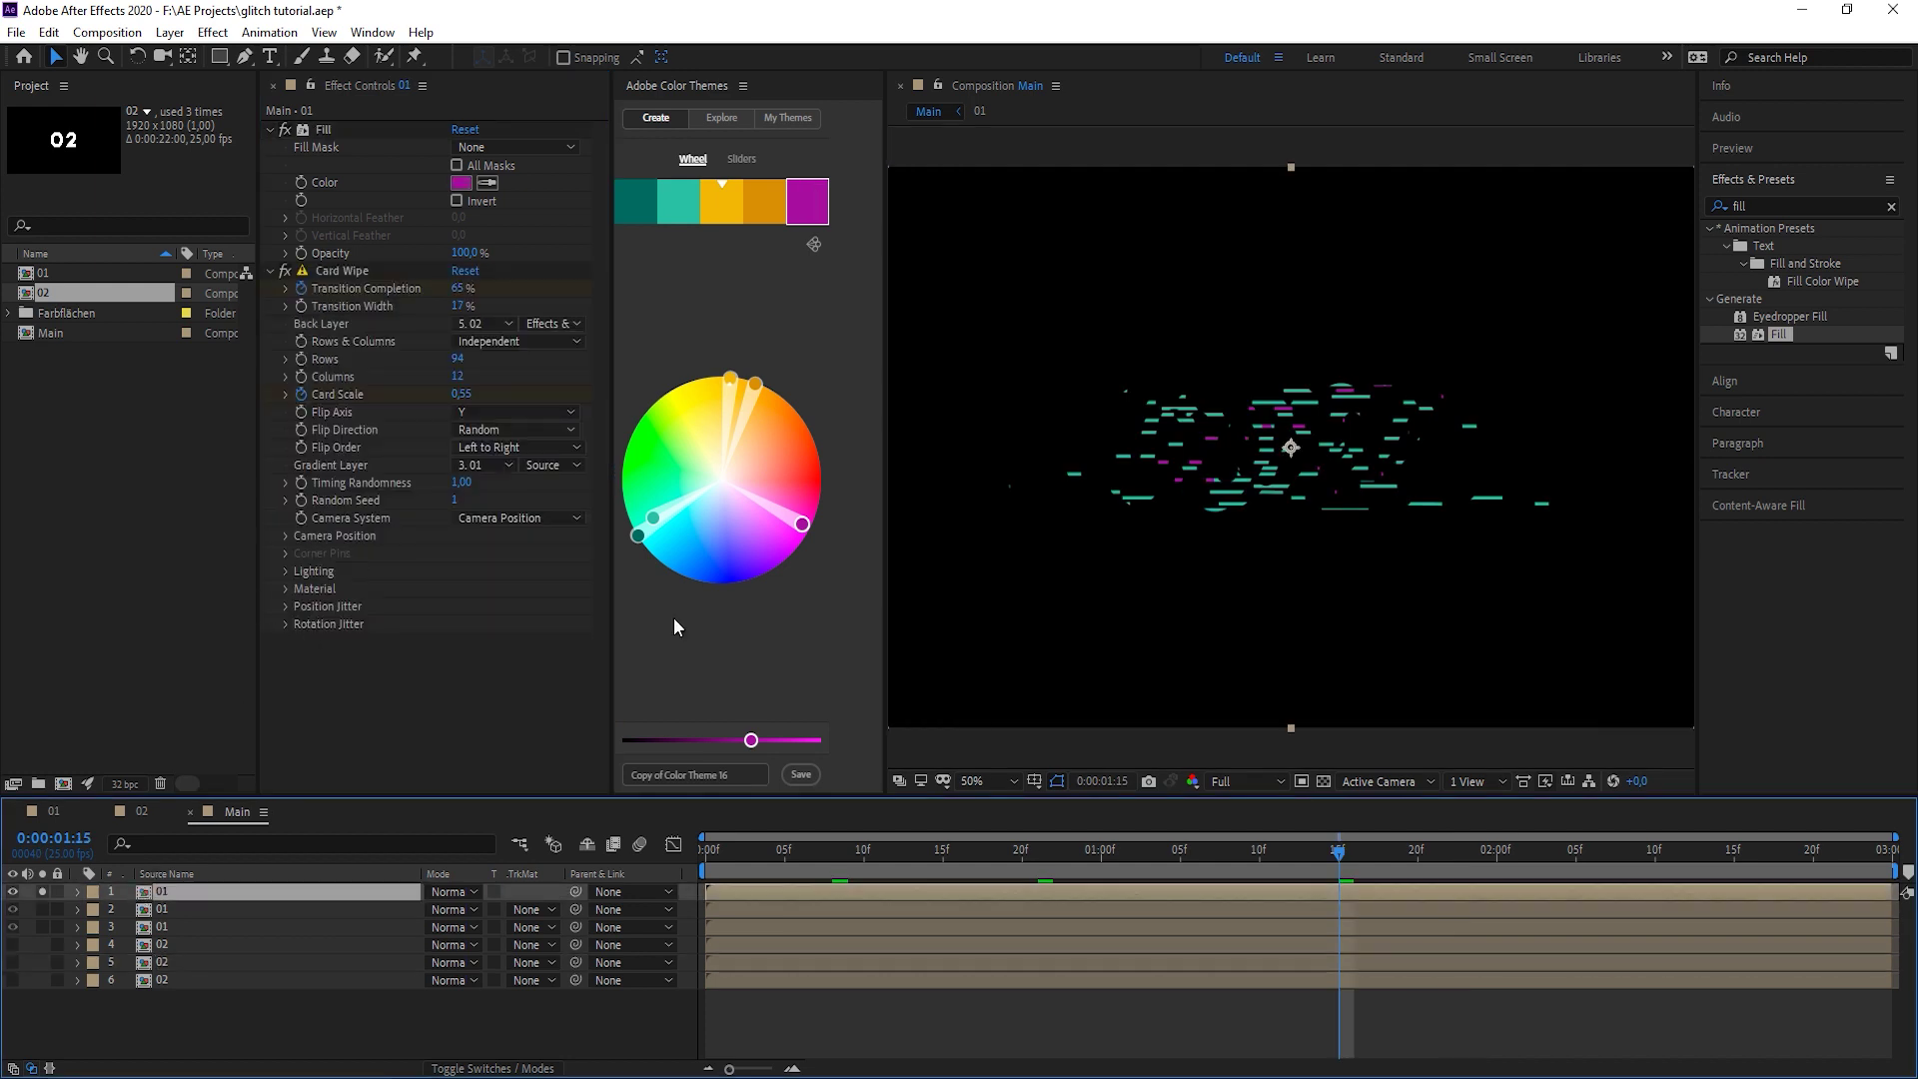
key("u")
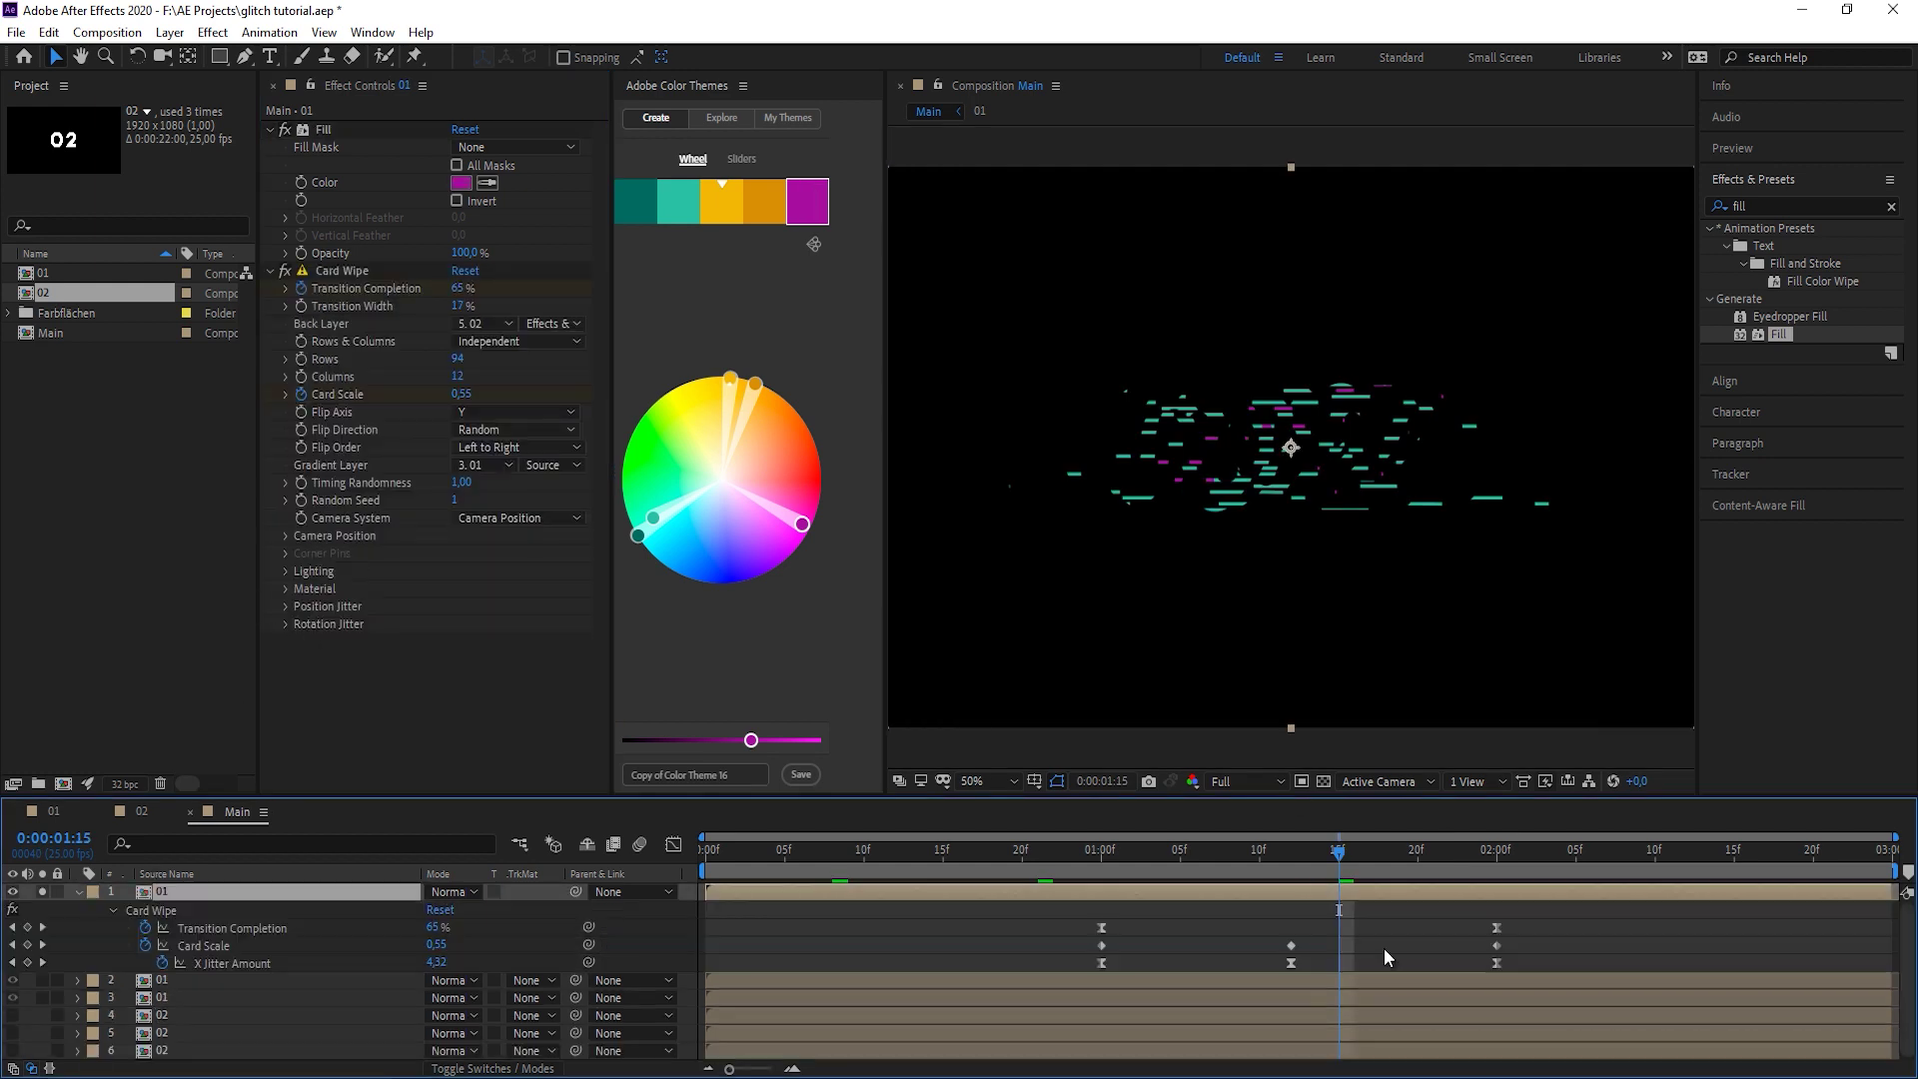
left_click(1288, 853)
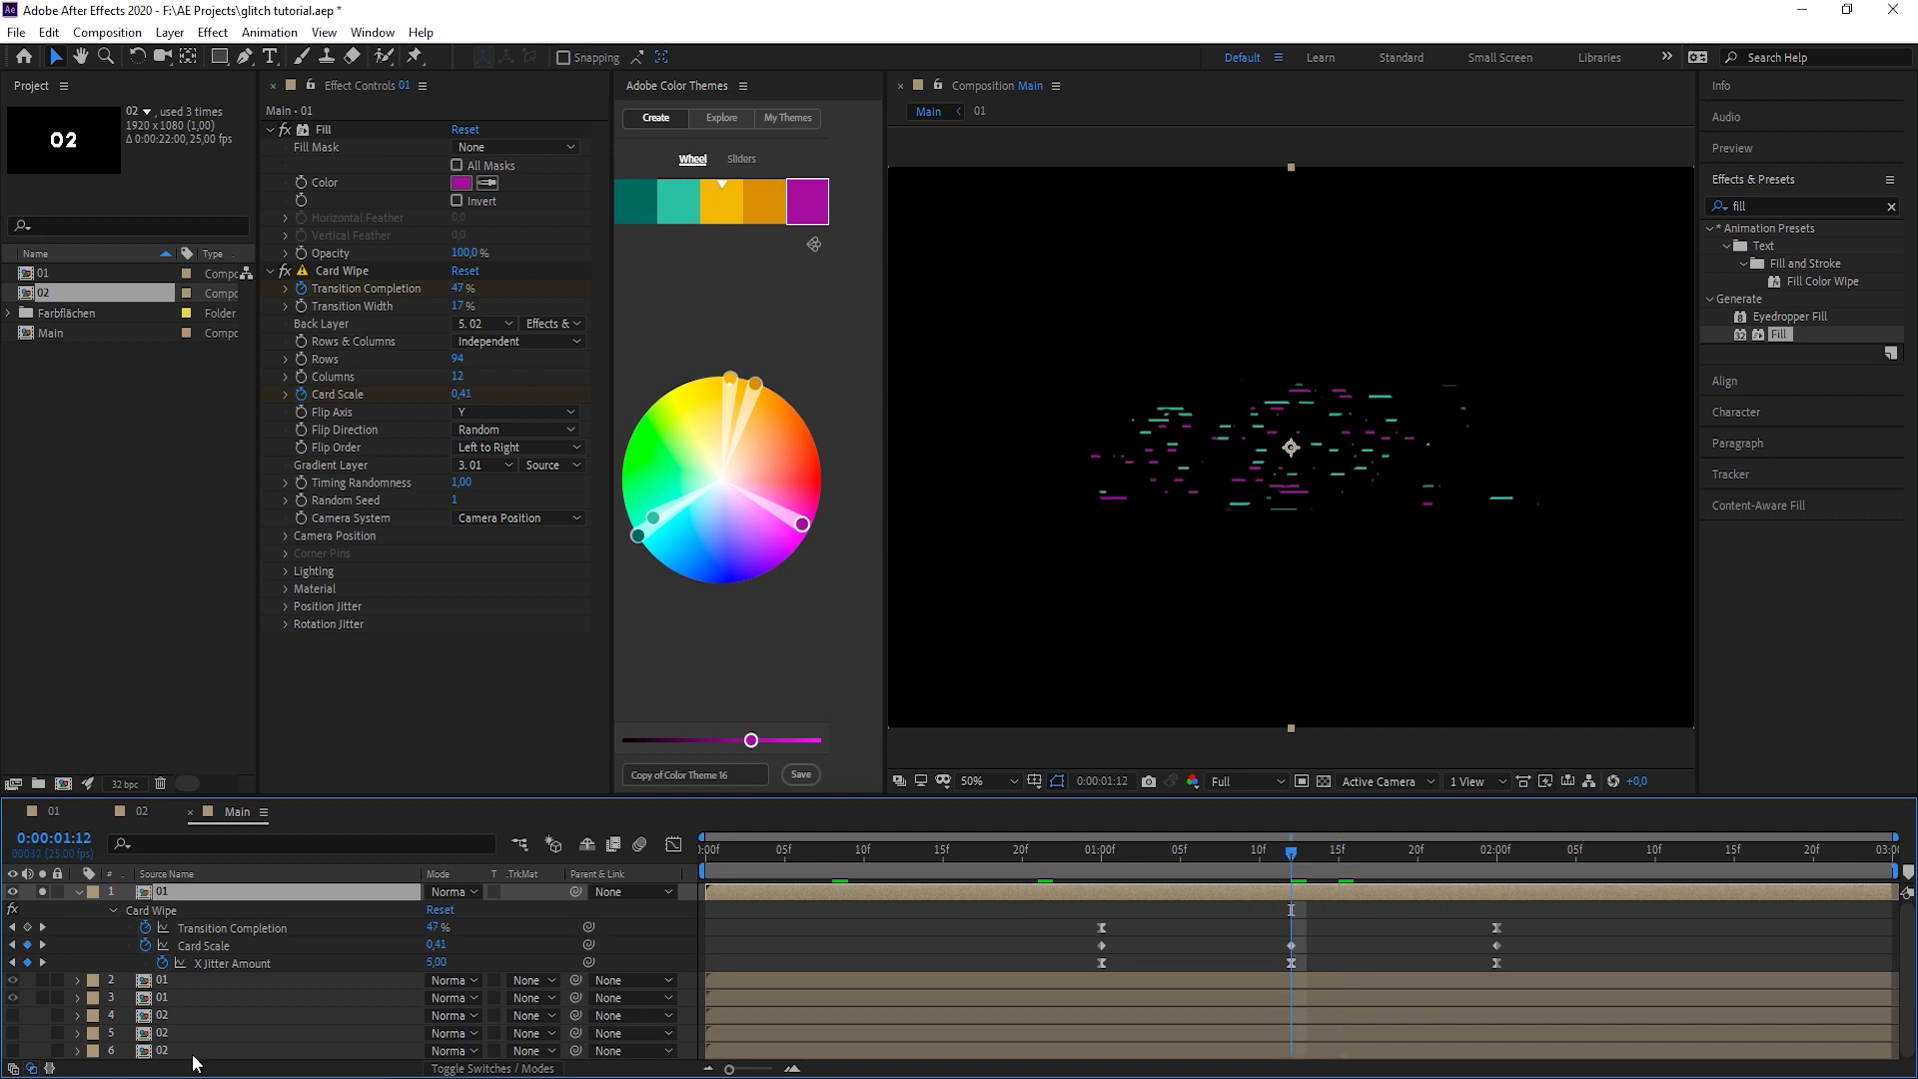
left_click(154, 963)
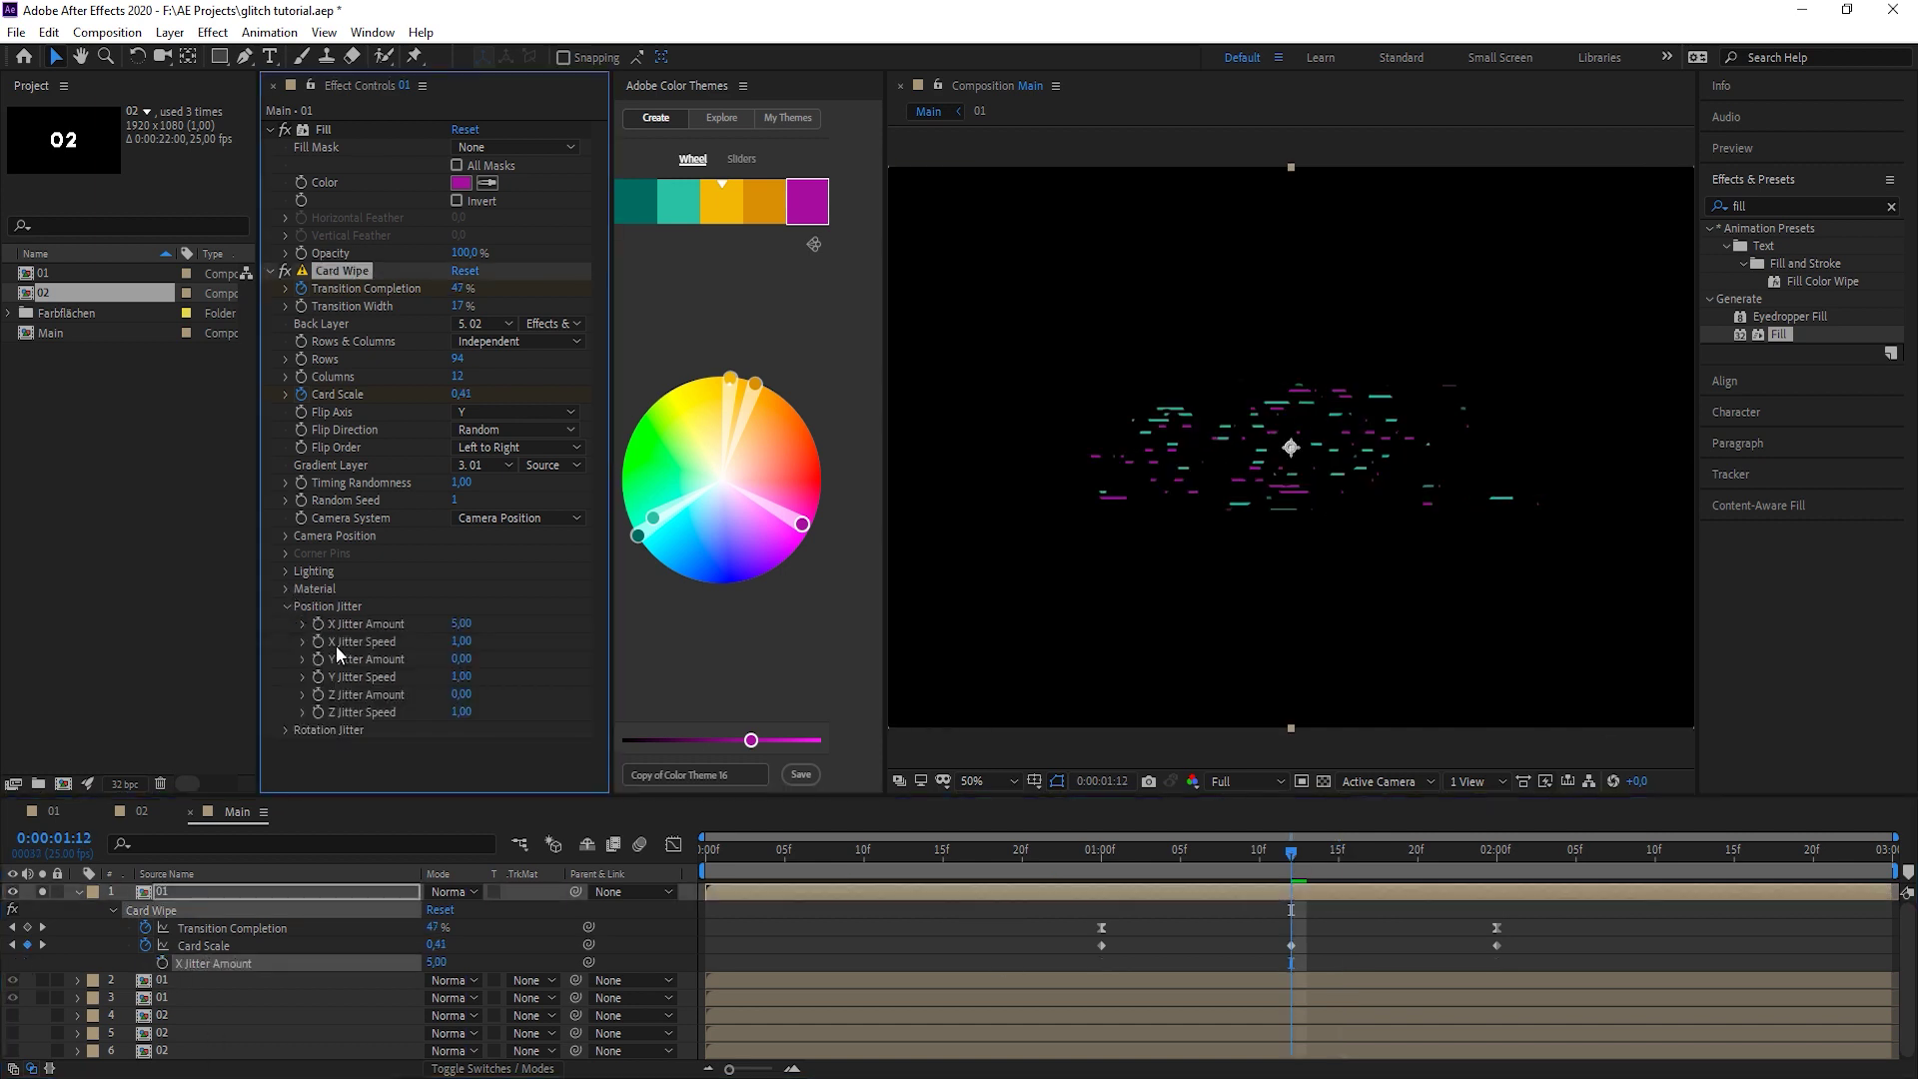
Keyframe the top 01 layer's Y Jitter Amount at 0 on 0:00:01:00 and 0:00:02:00, and at 5 on 0:00:01:12.
left_click(316, 659)
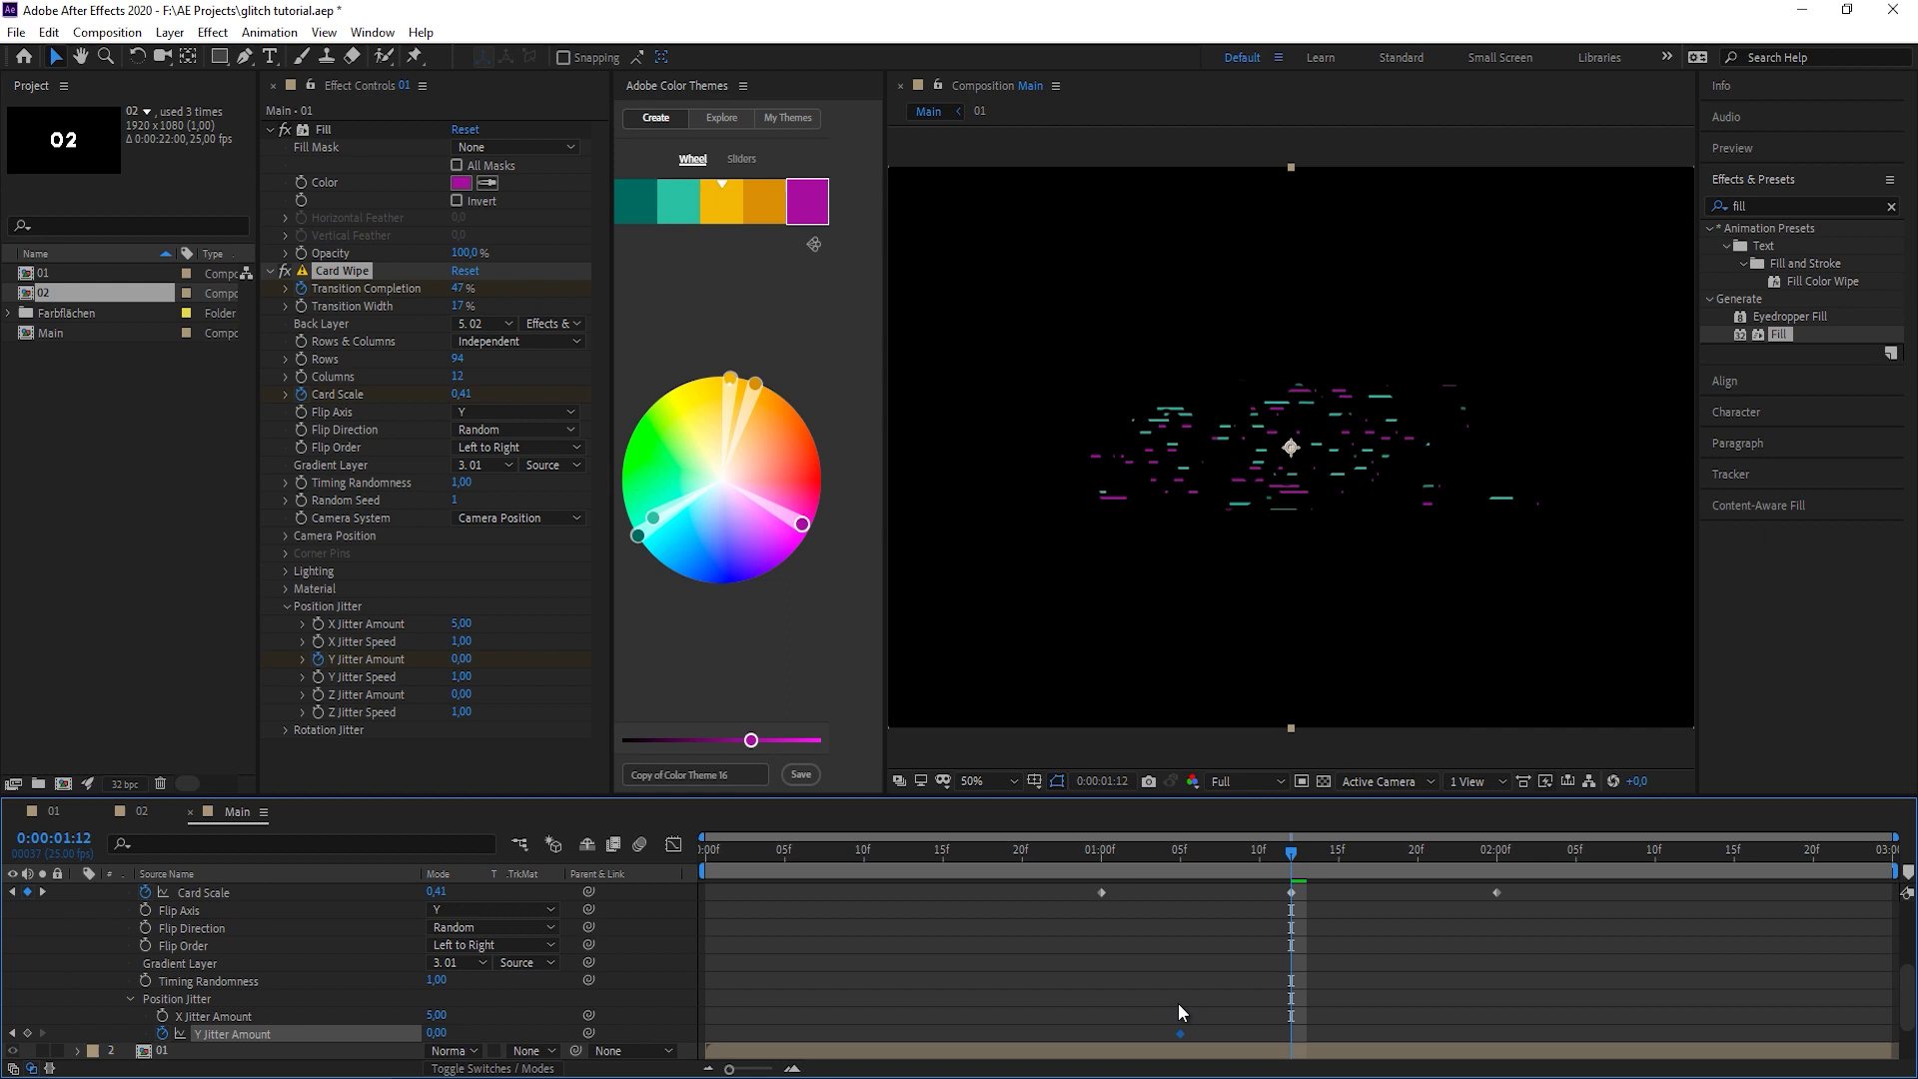
left_click(1102, 856)
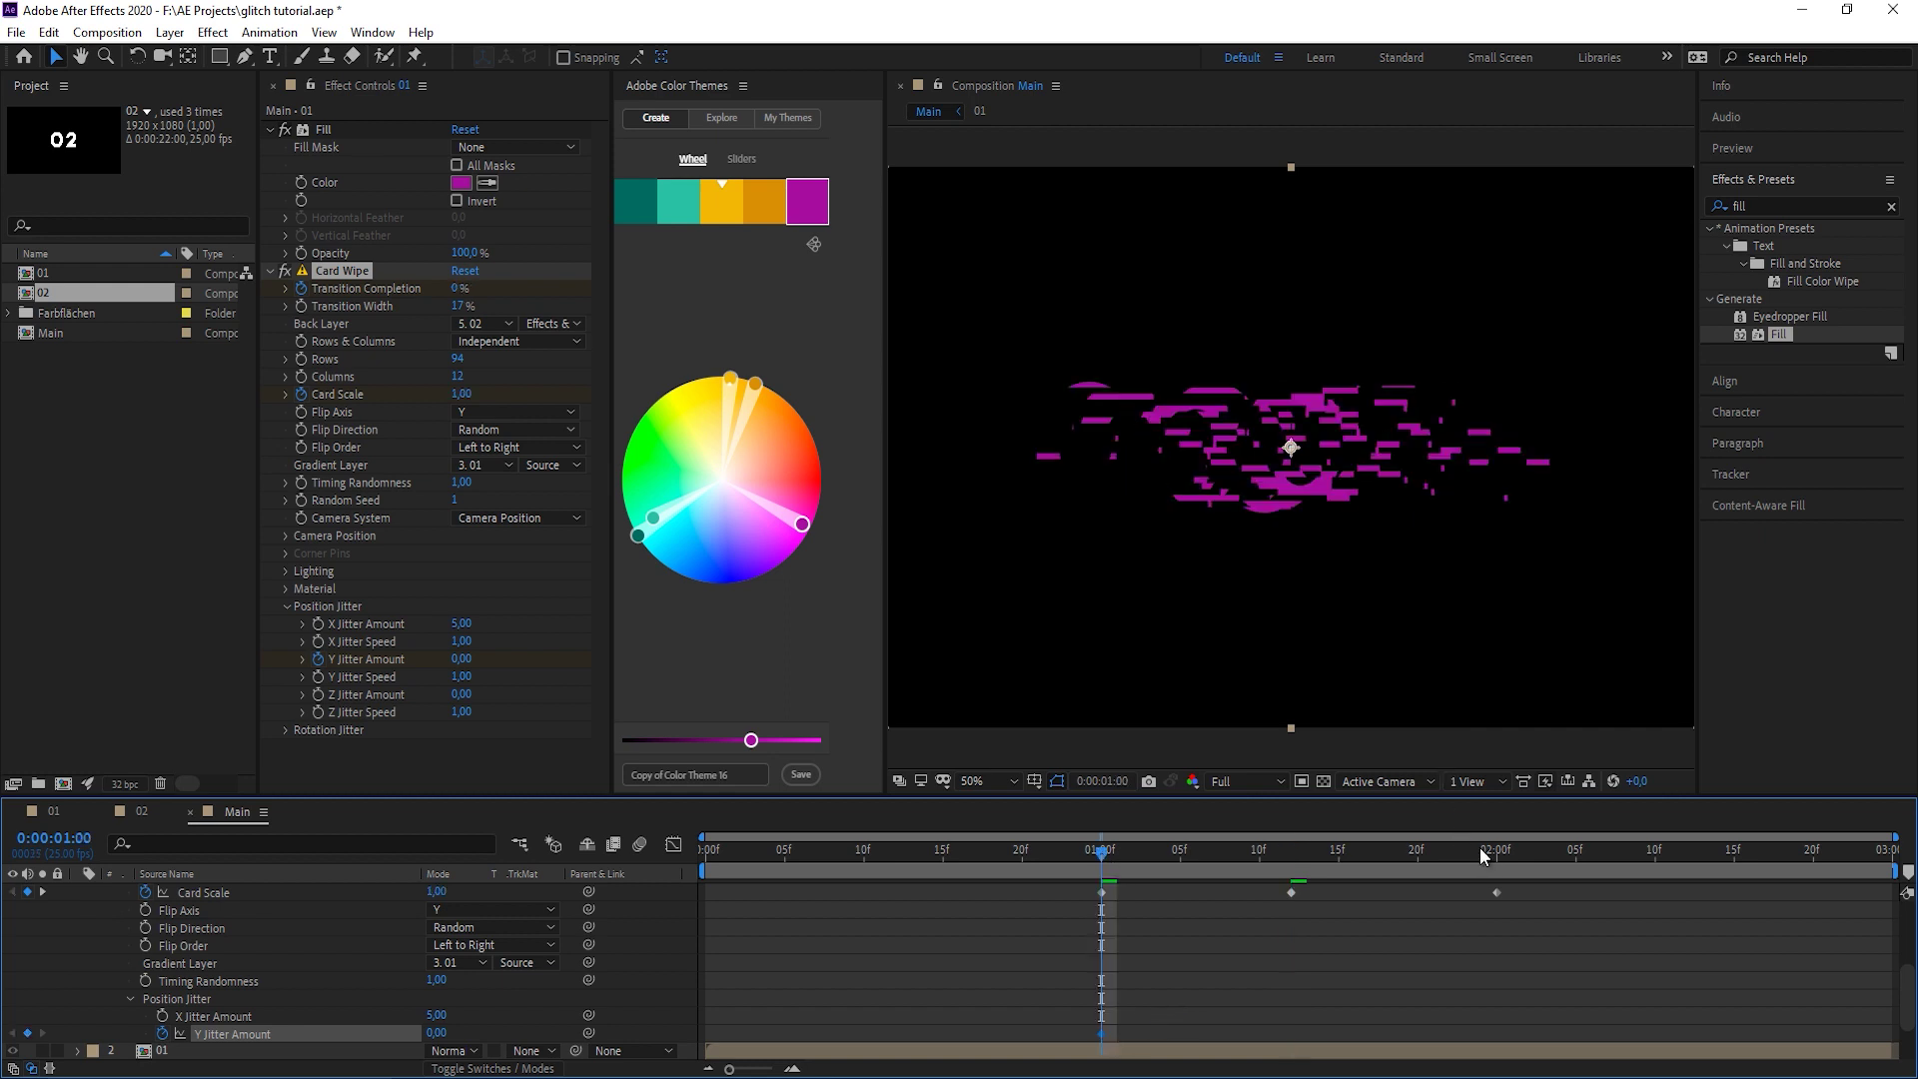
left_click(1494, 850)
key("ctrl+c")
key("ctrl+v")
left_click(1292, 853)
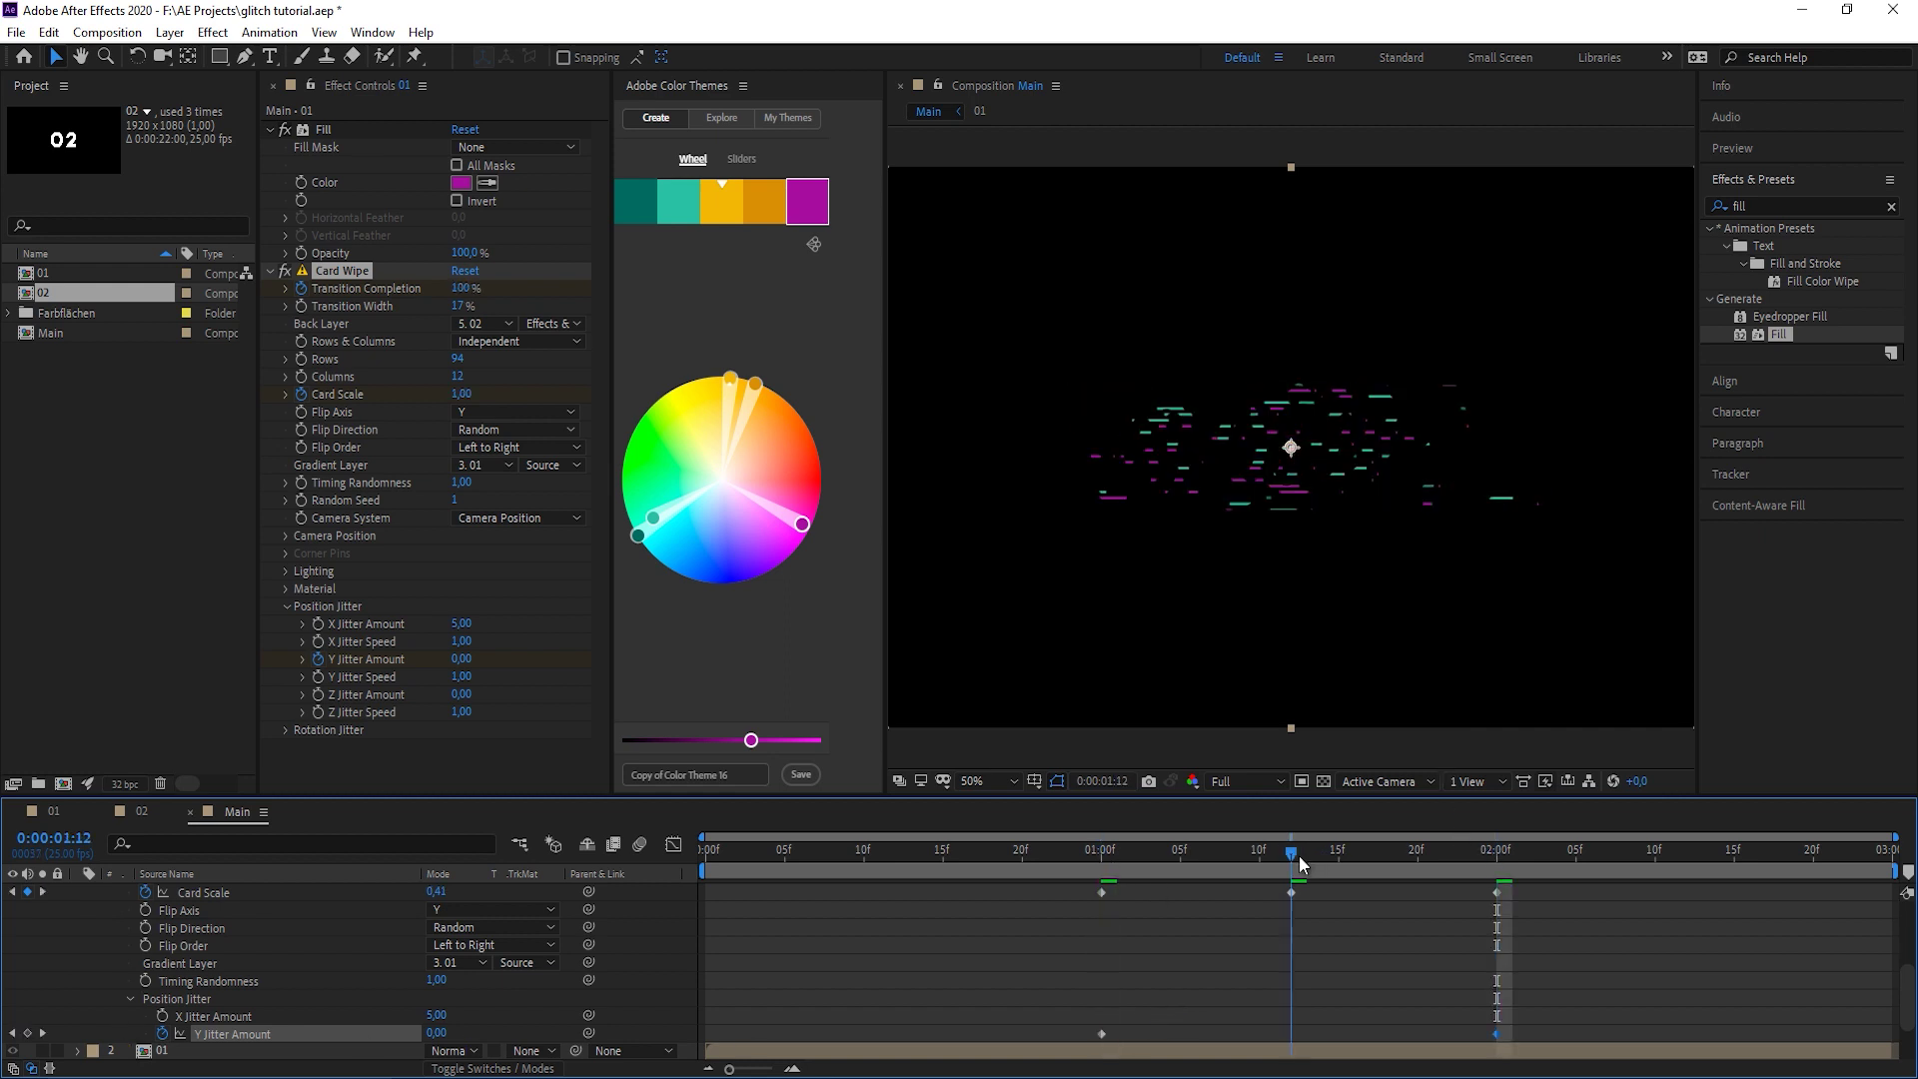
left_click(460, 658)
type("5")
key("Return")
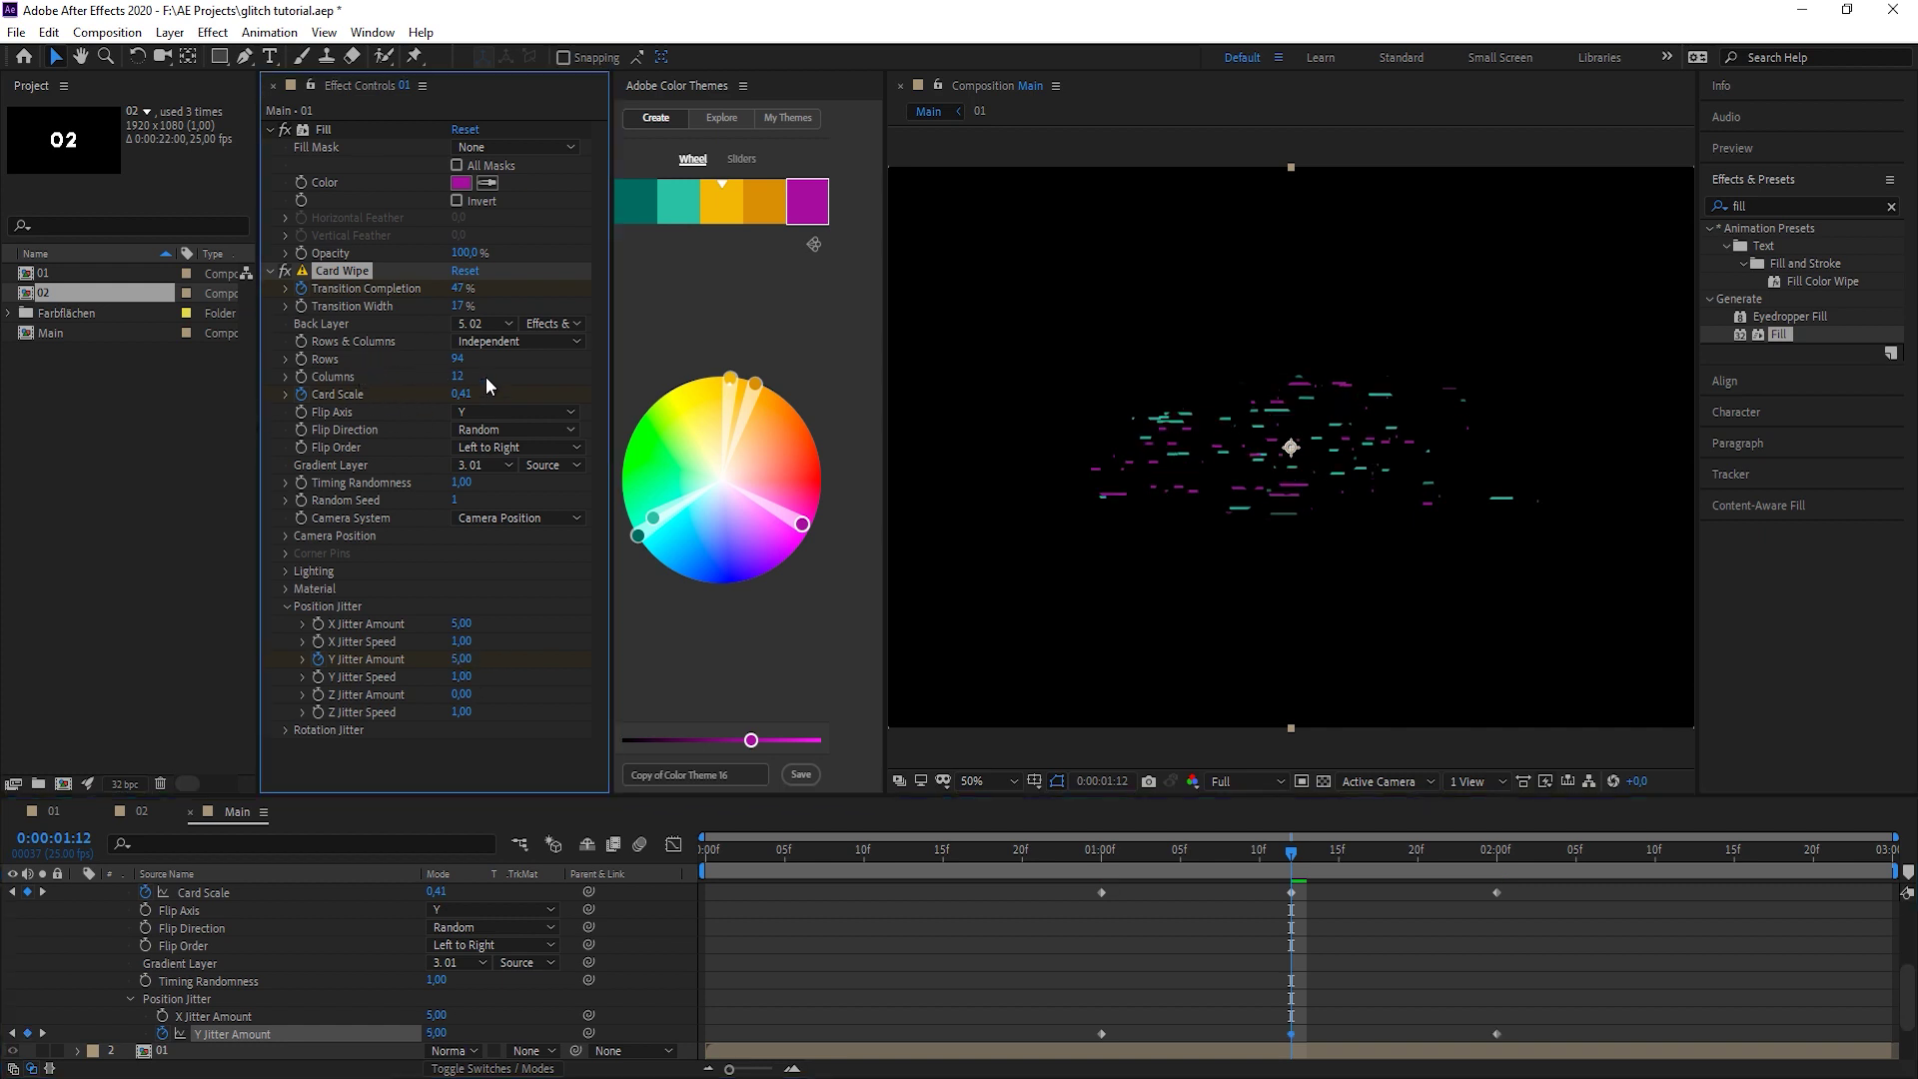
Set the top layer's Card Wipe to 13 rows, 97 columns, X Jitter Amount 0 and Flip Order Top to Bottom, and unsolo it.
left_click_drag(462, 364, 513, 379)
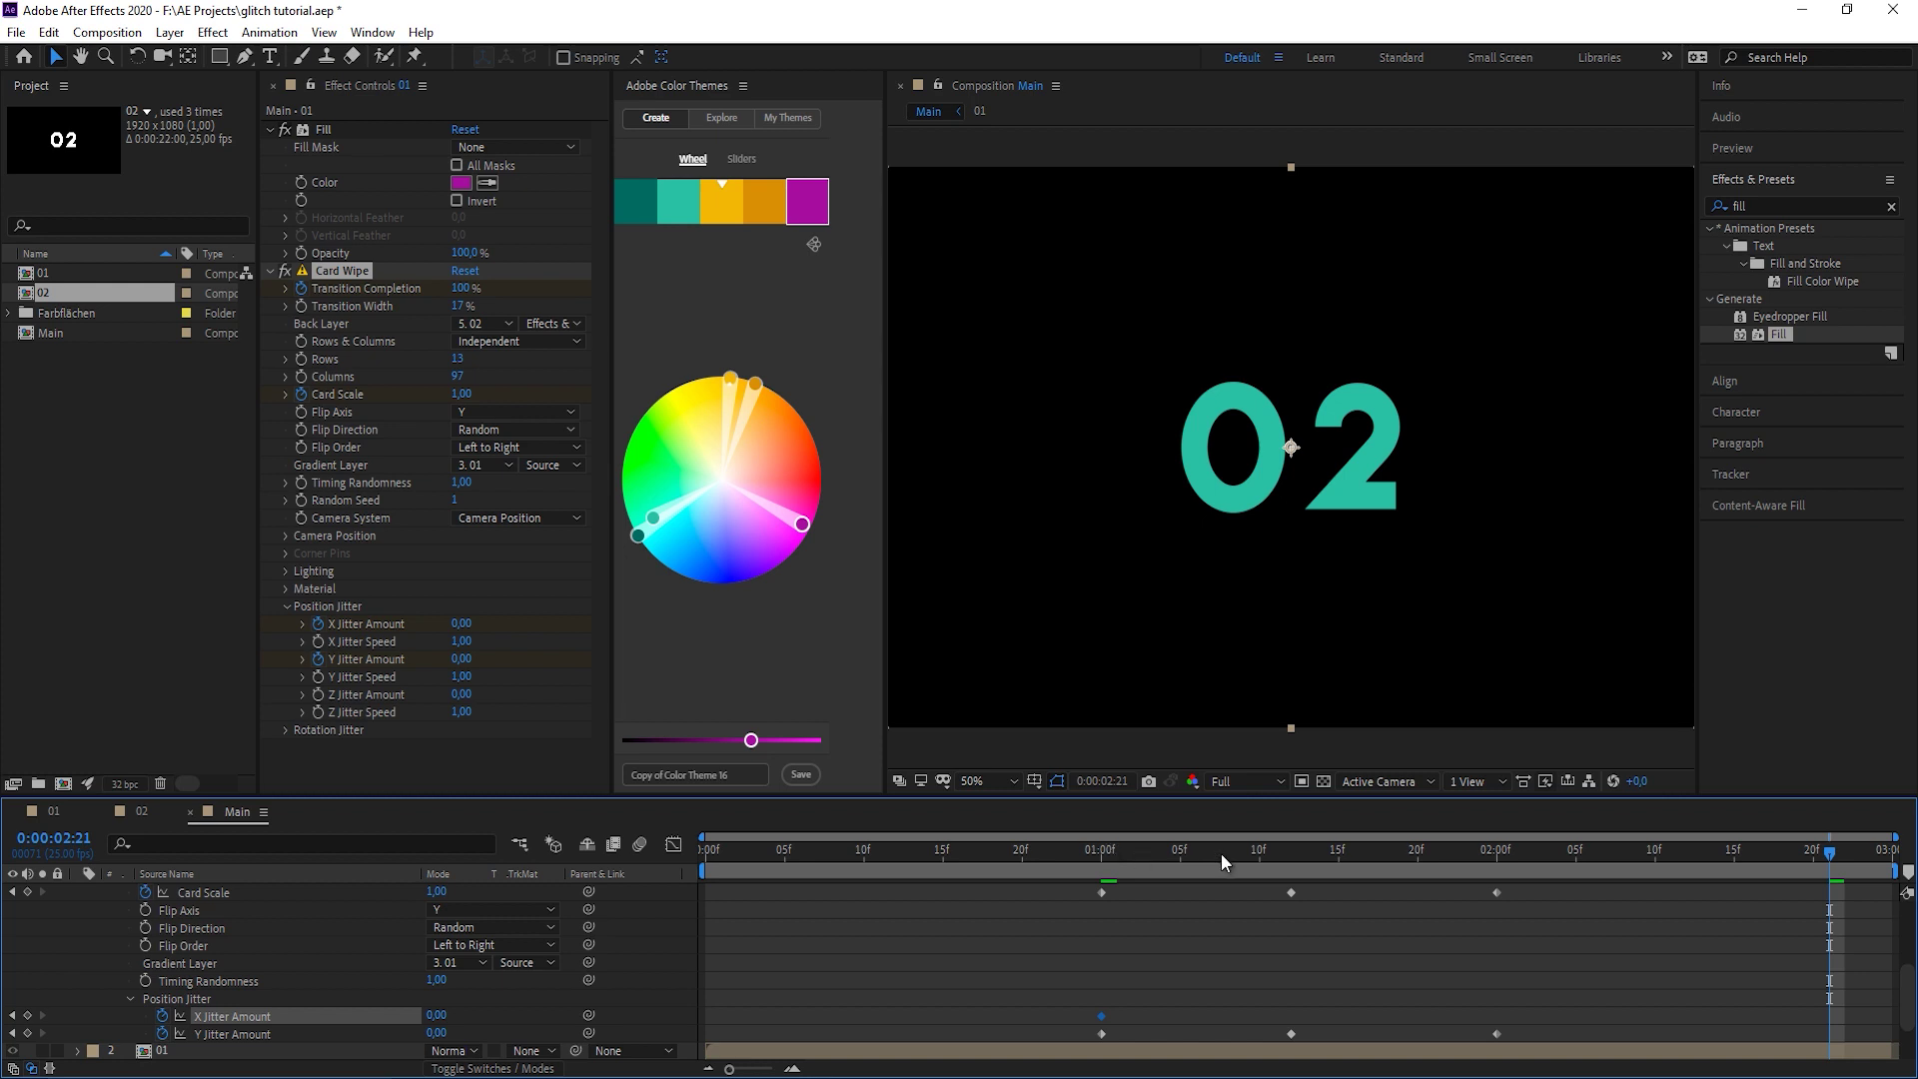
left_click(1293, 851)
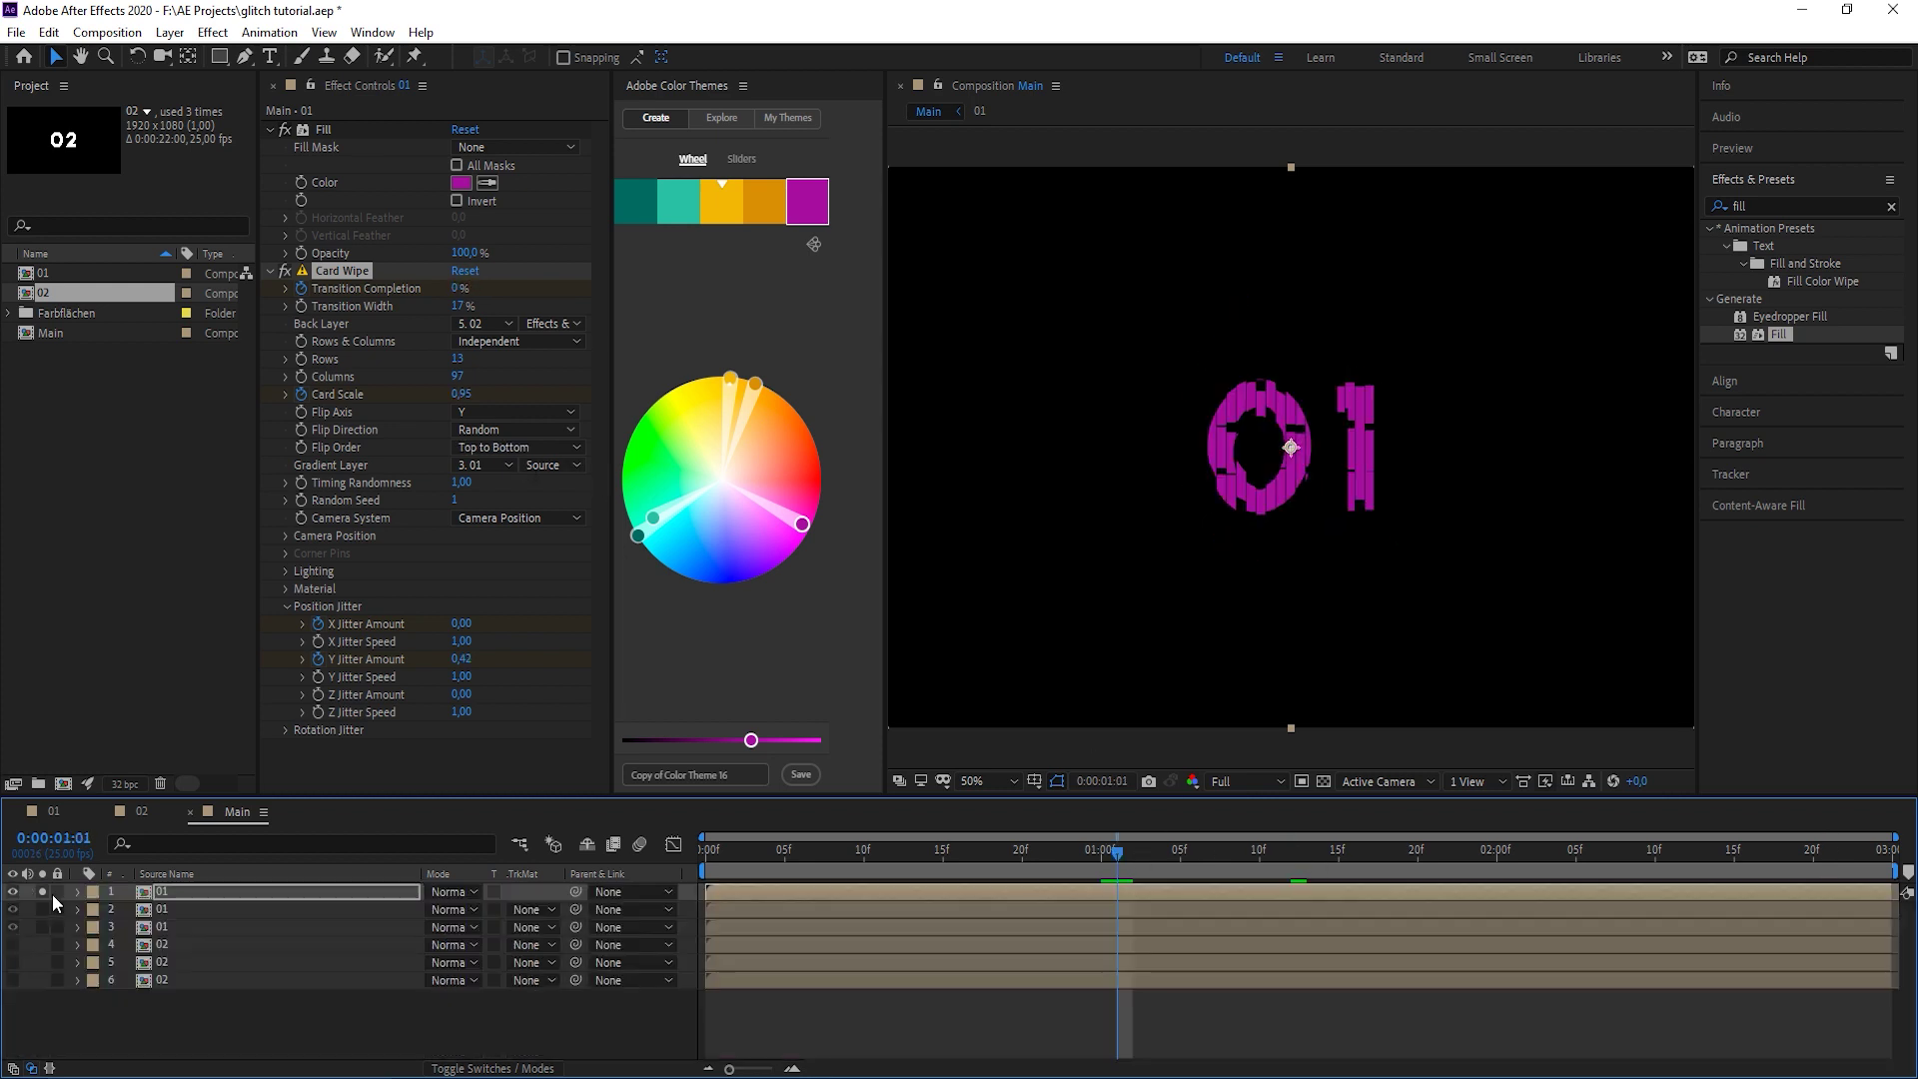
left_click(42, 891)
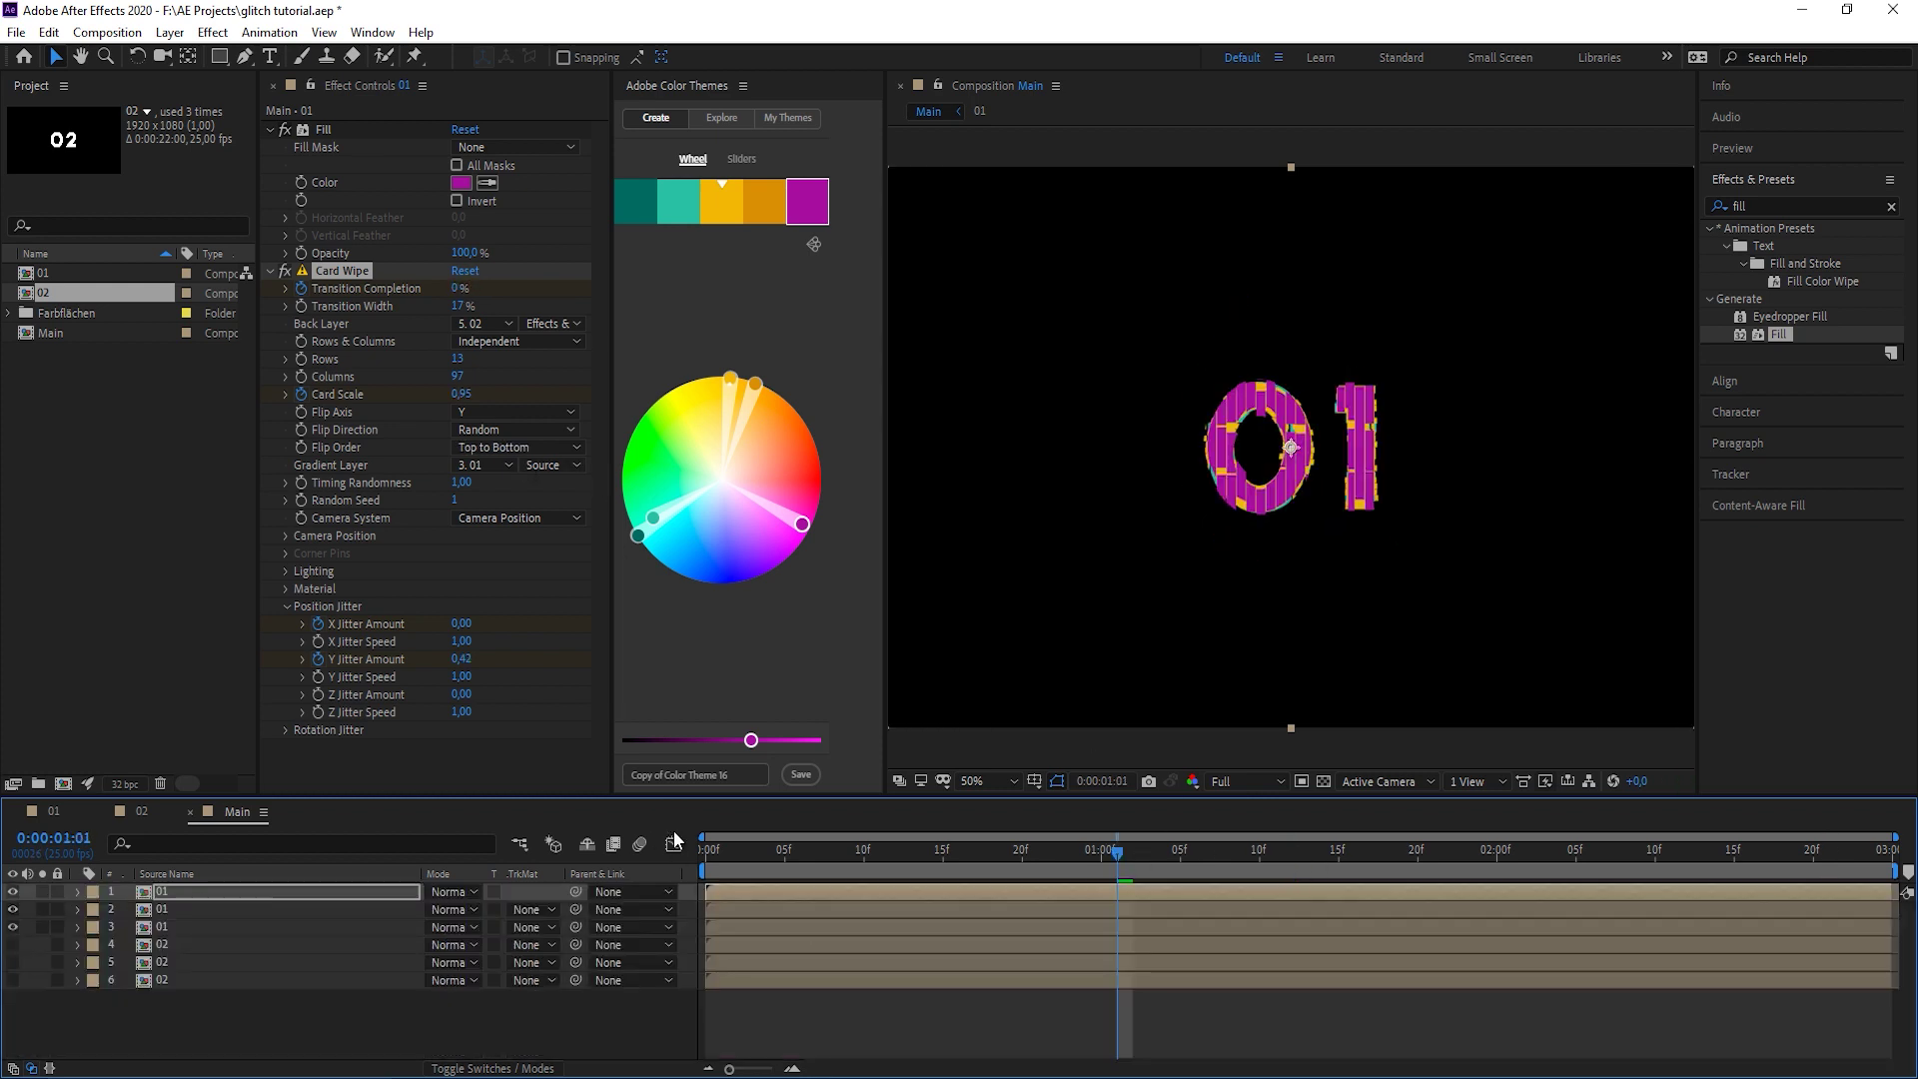
Move the yellow-filled 01 layer to the top of the stack and preview the layered transition.
key("space")
left_click(1186, 861)
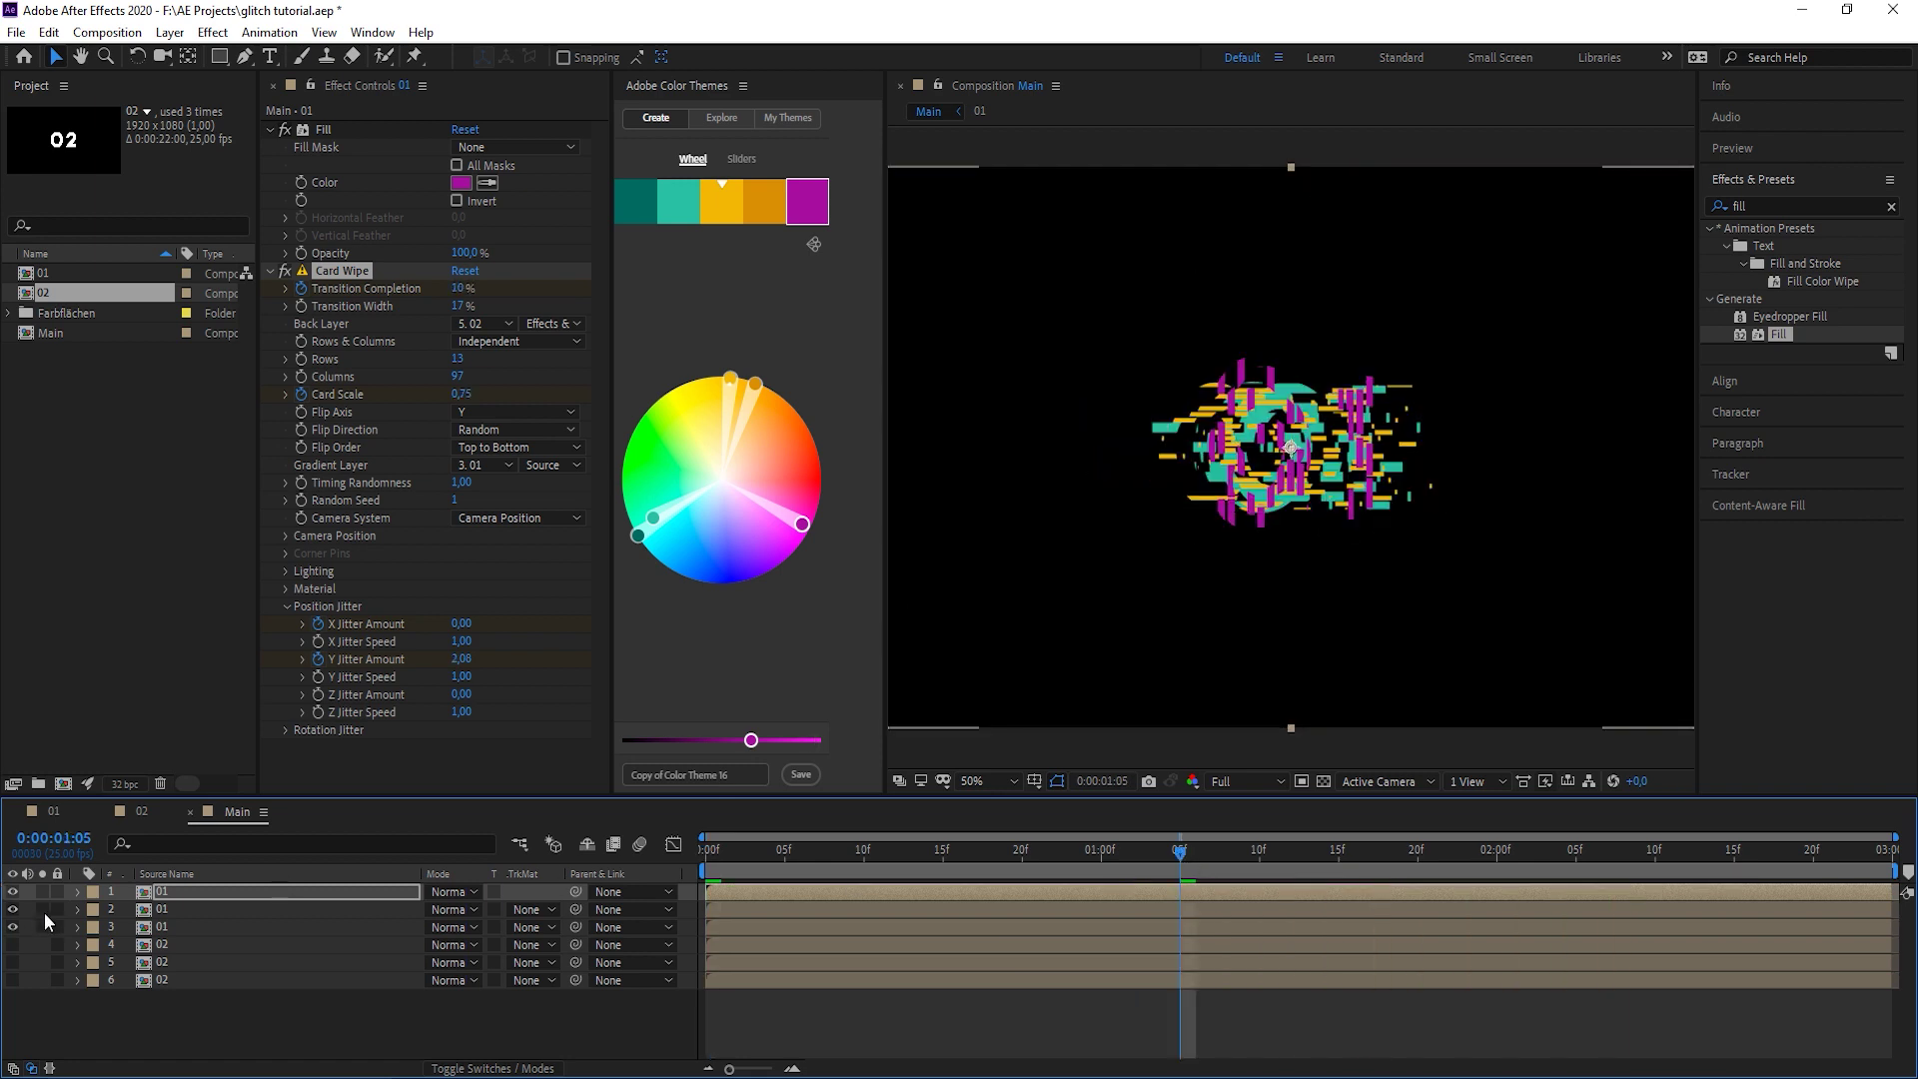
left_click(201, 914)
left_click(200, 889)
key("space")
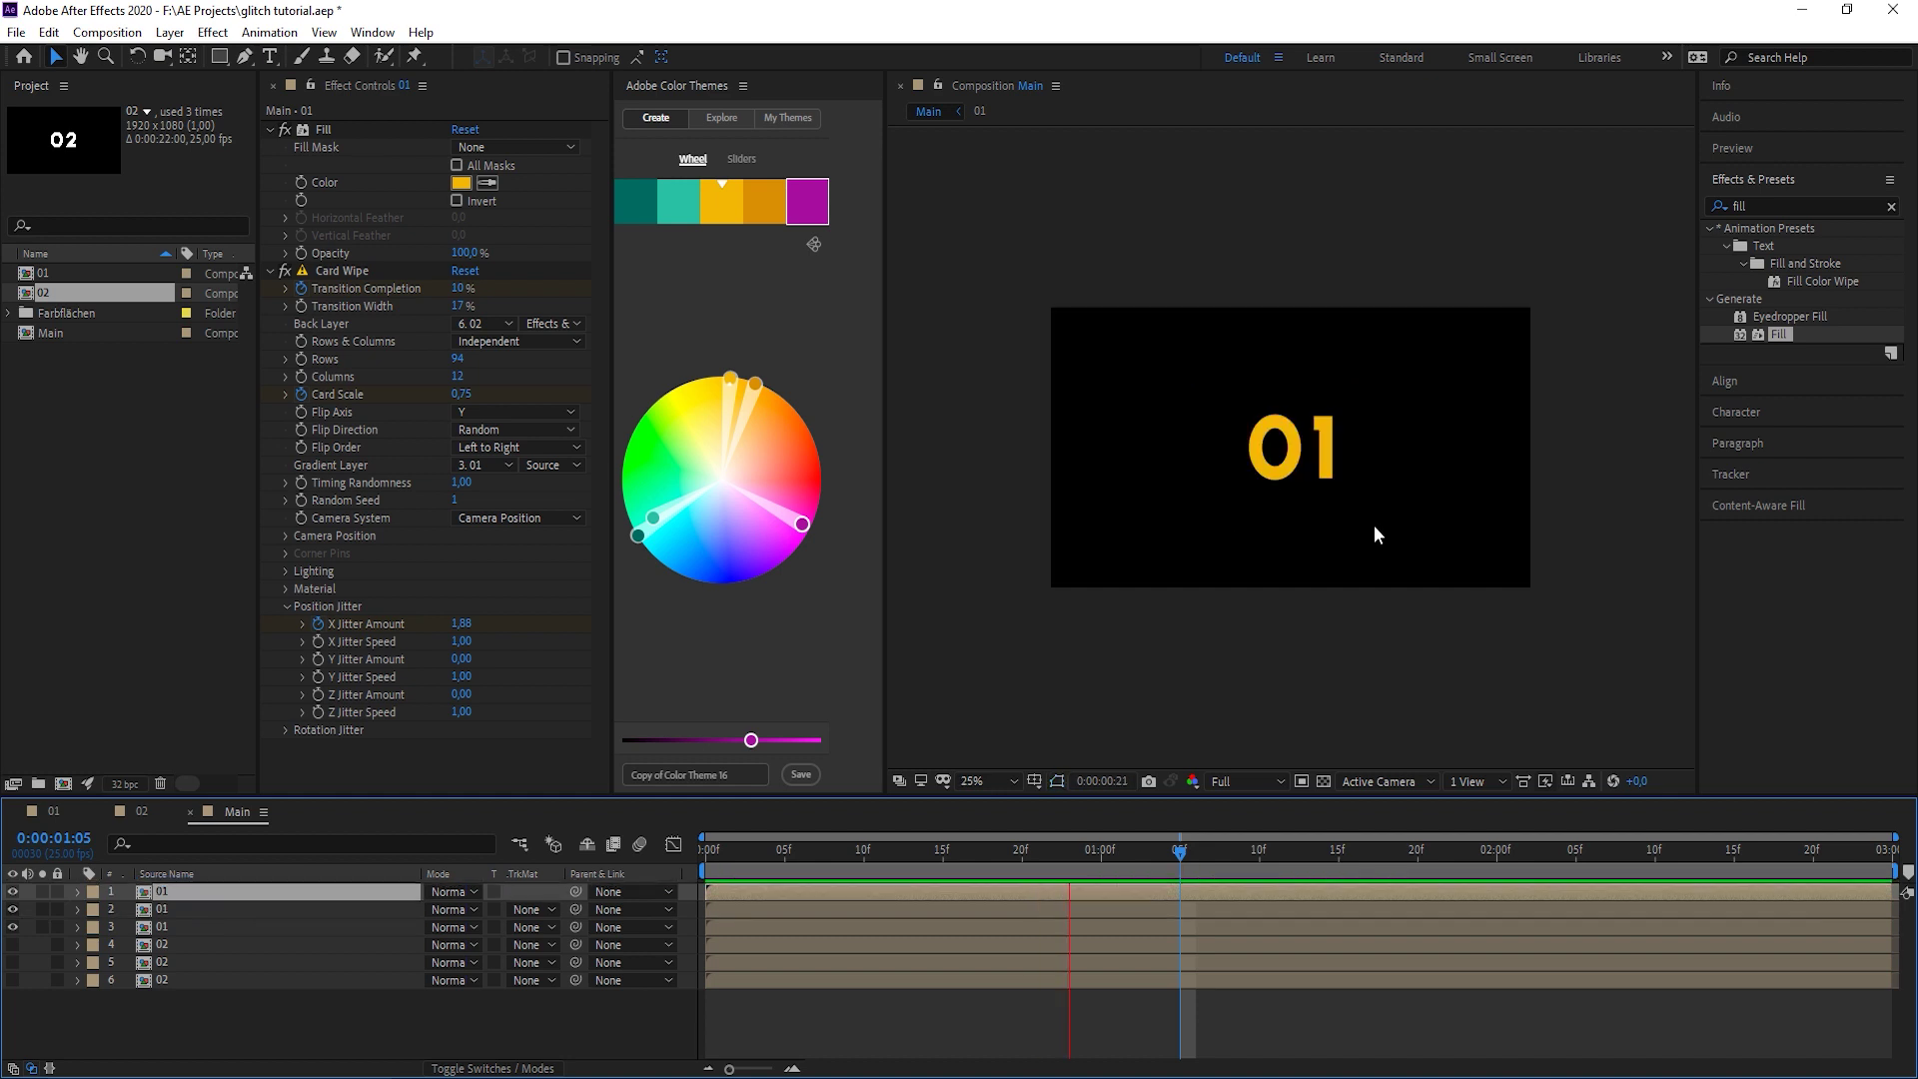
key("space")
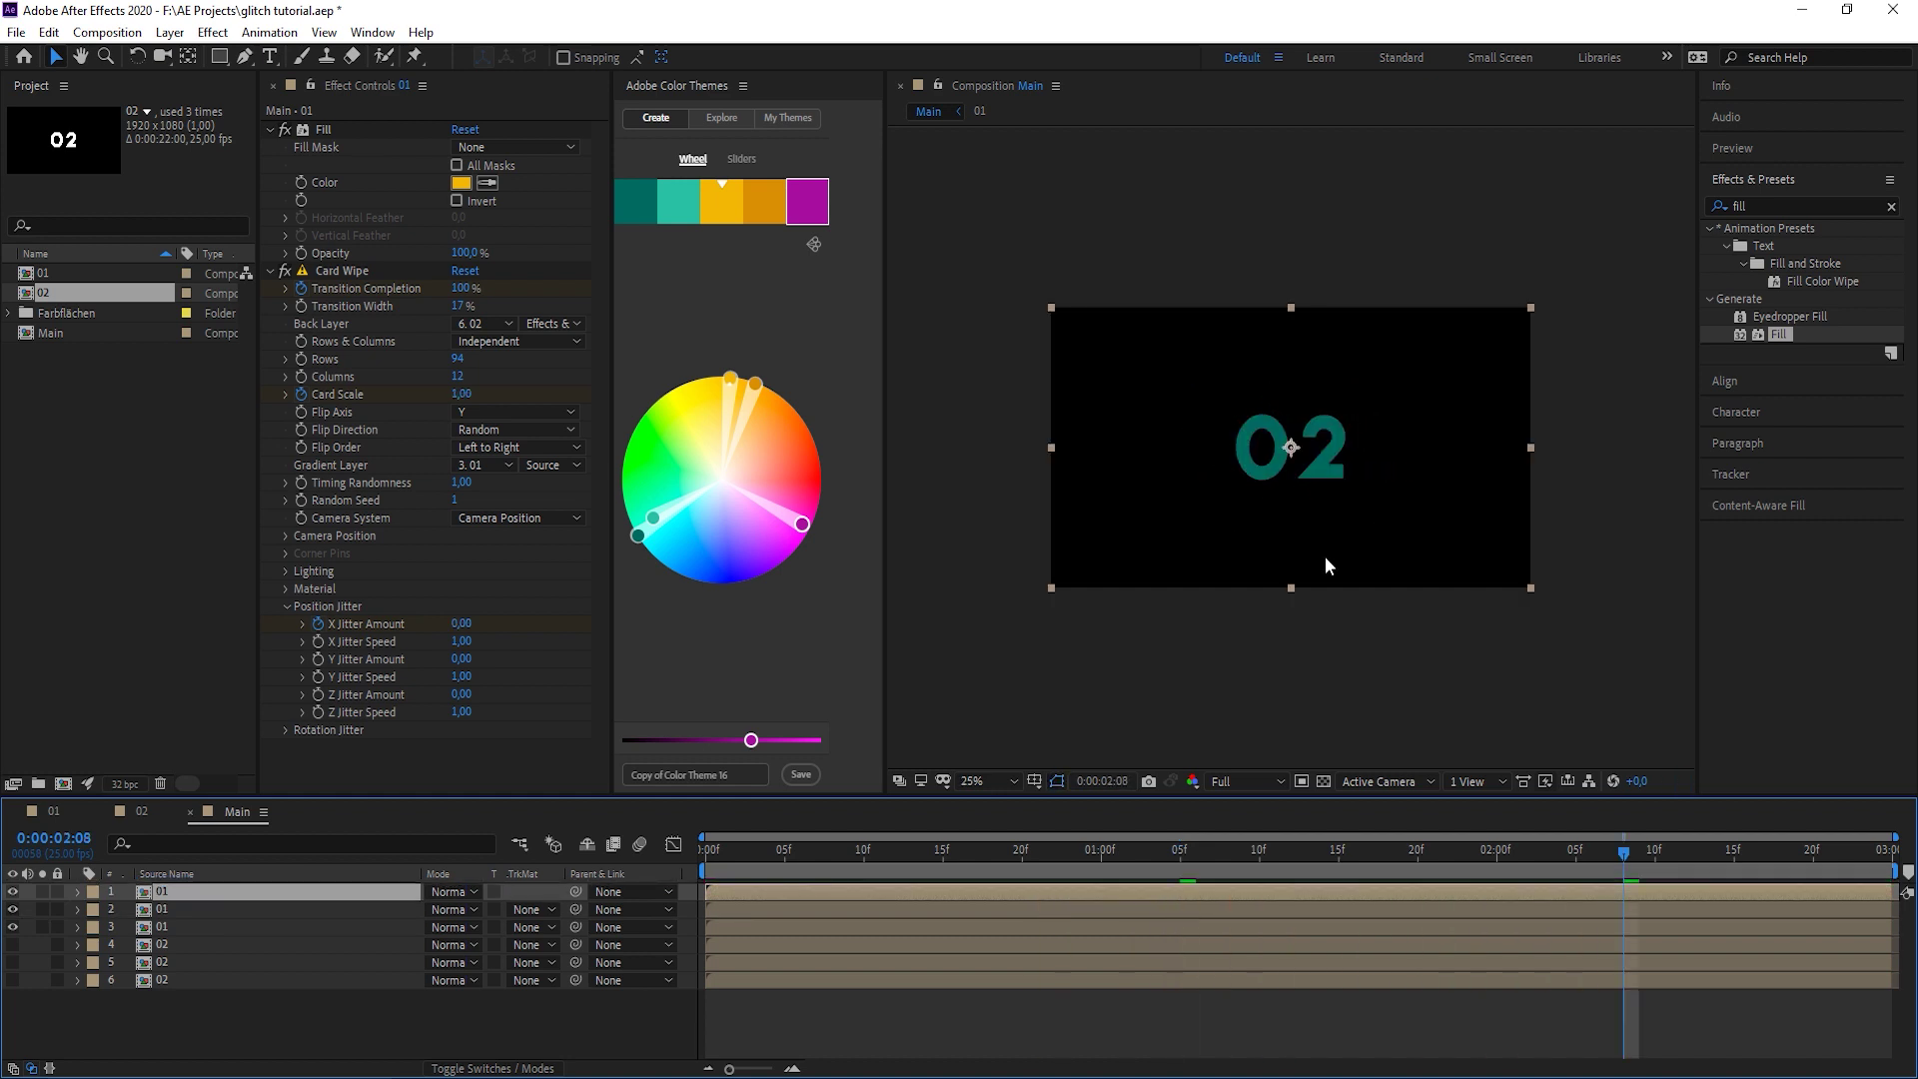
left_click(324, 1042)
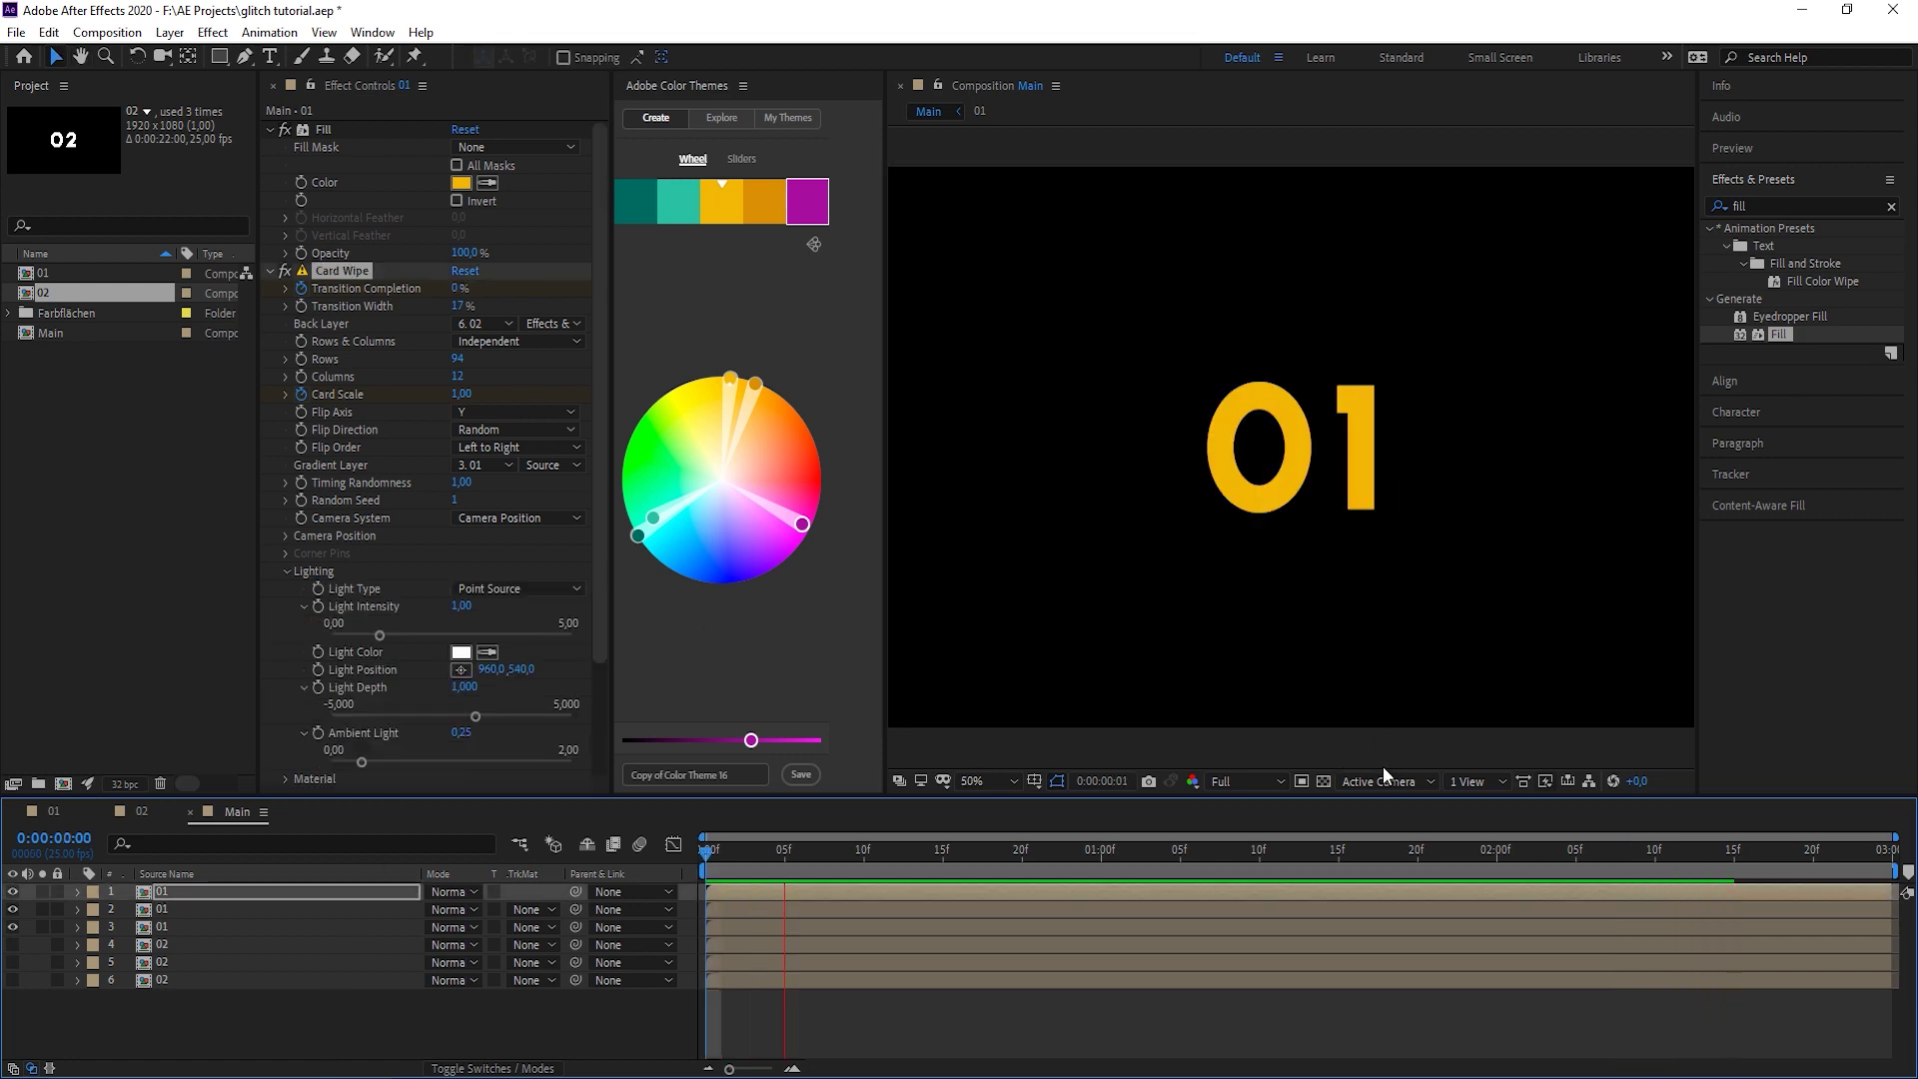
left_click_drag(1326, 855, 1370, 857)
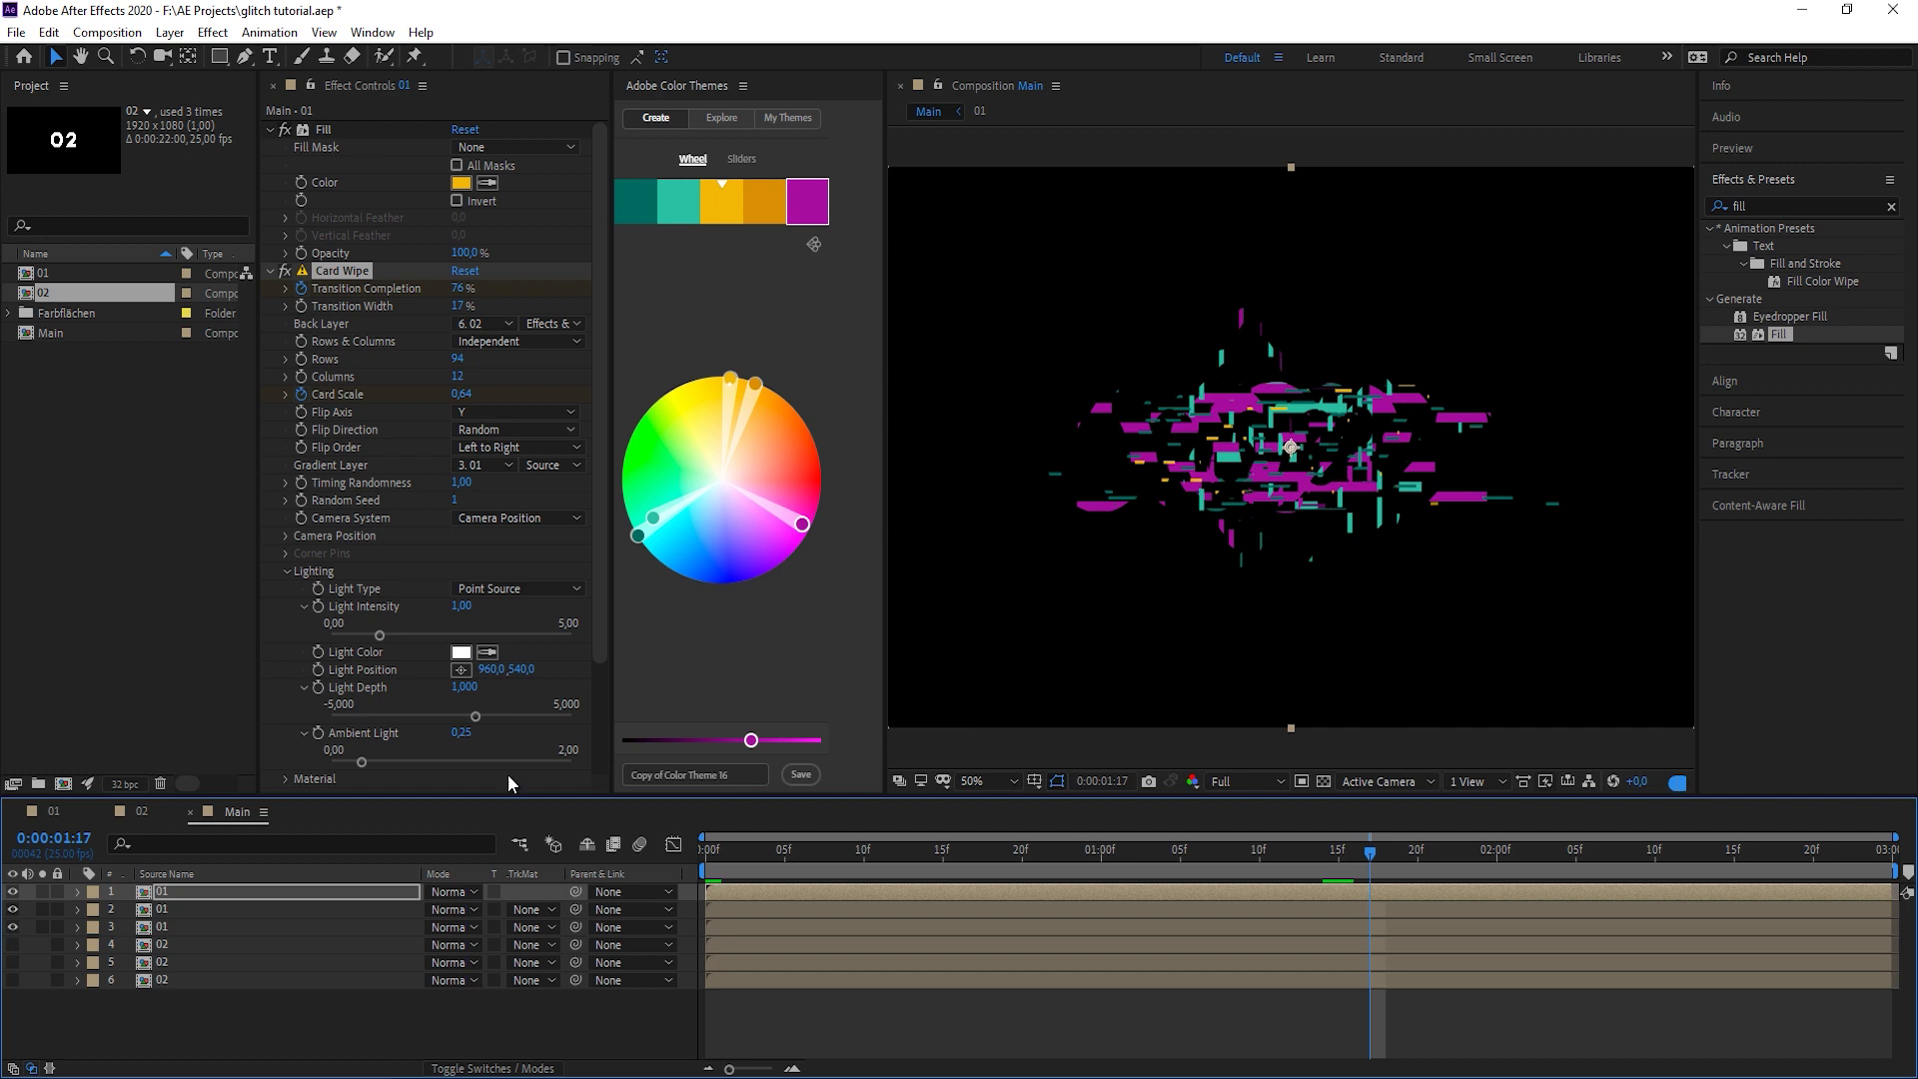
Keyframe Z Jitter Amount on the purple 01 layer's Card Wipe at 0:00:01:00, 0:00:01:12 and 0:00:02:00, starting from 0.
key("ctrl+Down")
key("u")
left_click(1292, 854)
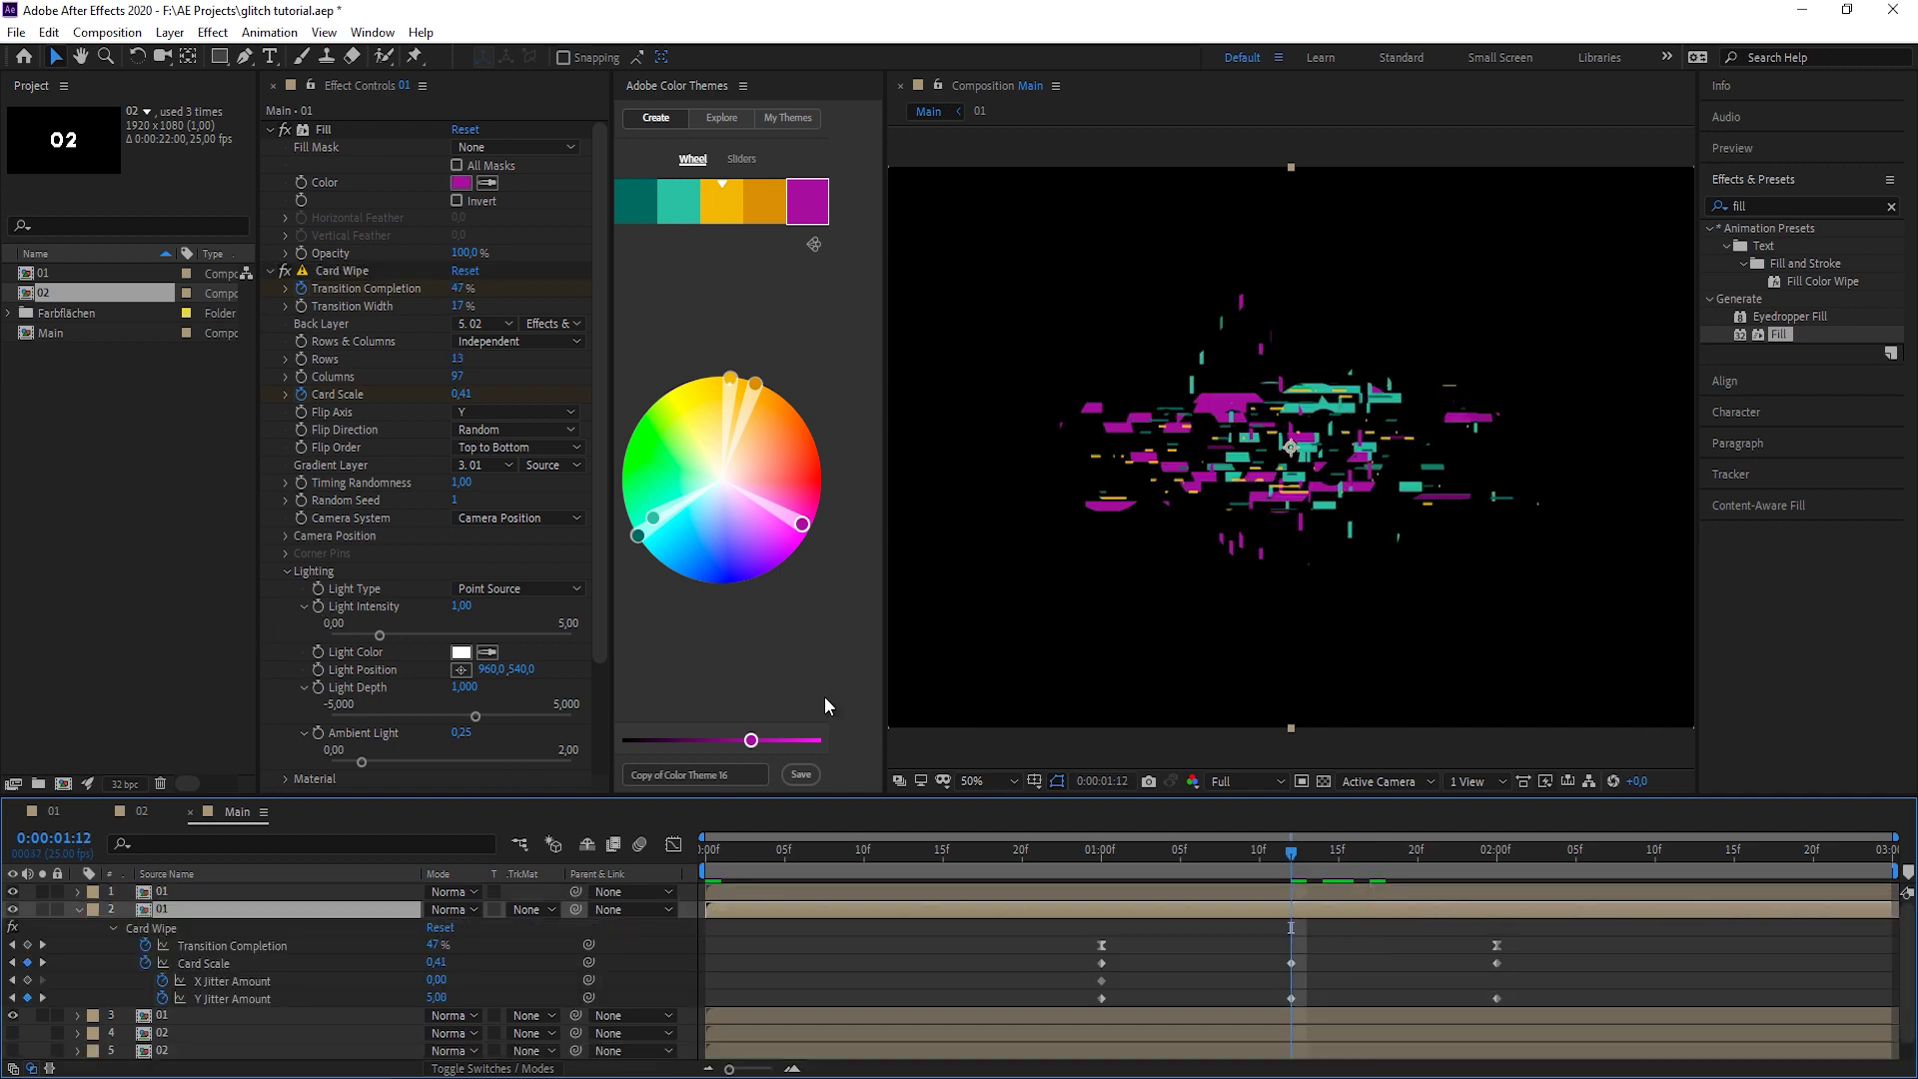
left_click_drag(591, 591, 601, 703)
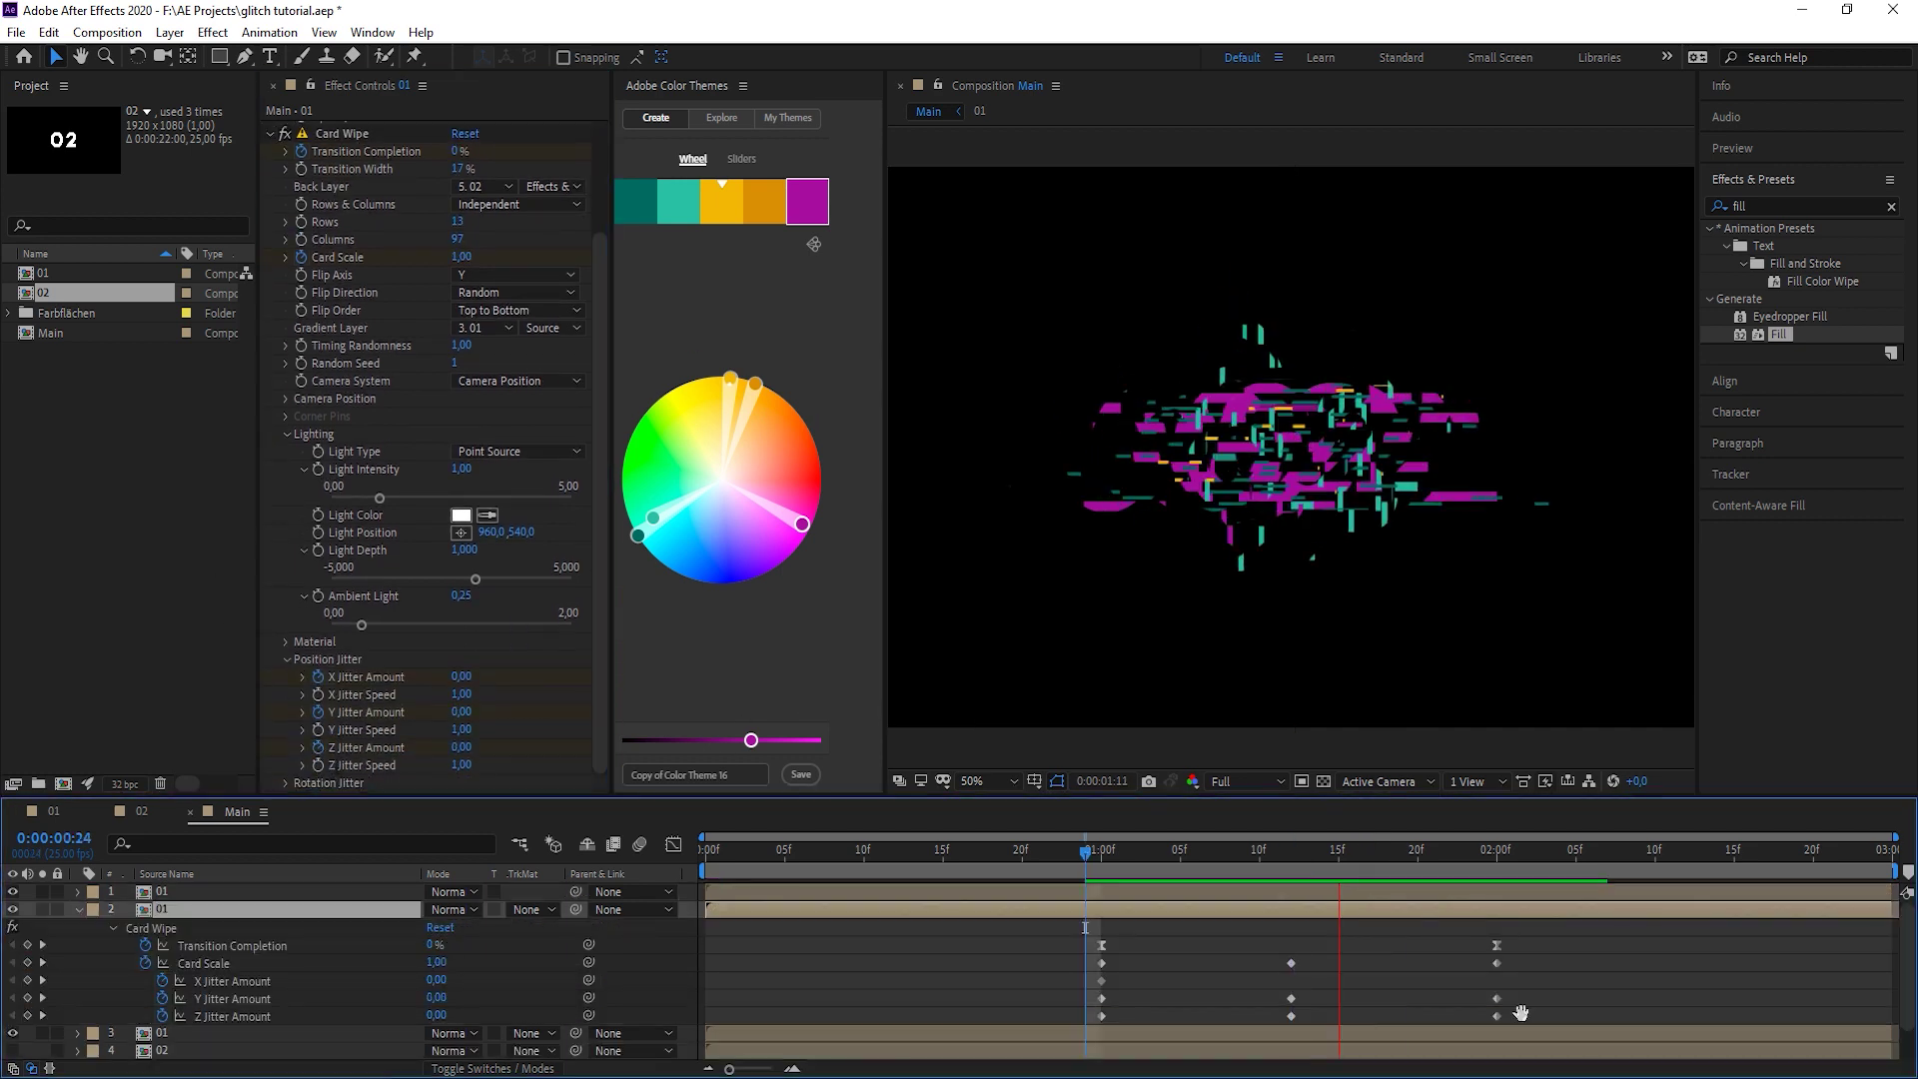
Apply Easy Ease to the purple 01 layer's Card Scale and position jitter keyframes.
left_click_drag(1520, 1013, 1091, 955)
right_click(1103, 969)
mouse_move(1127, 949)
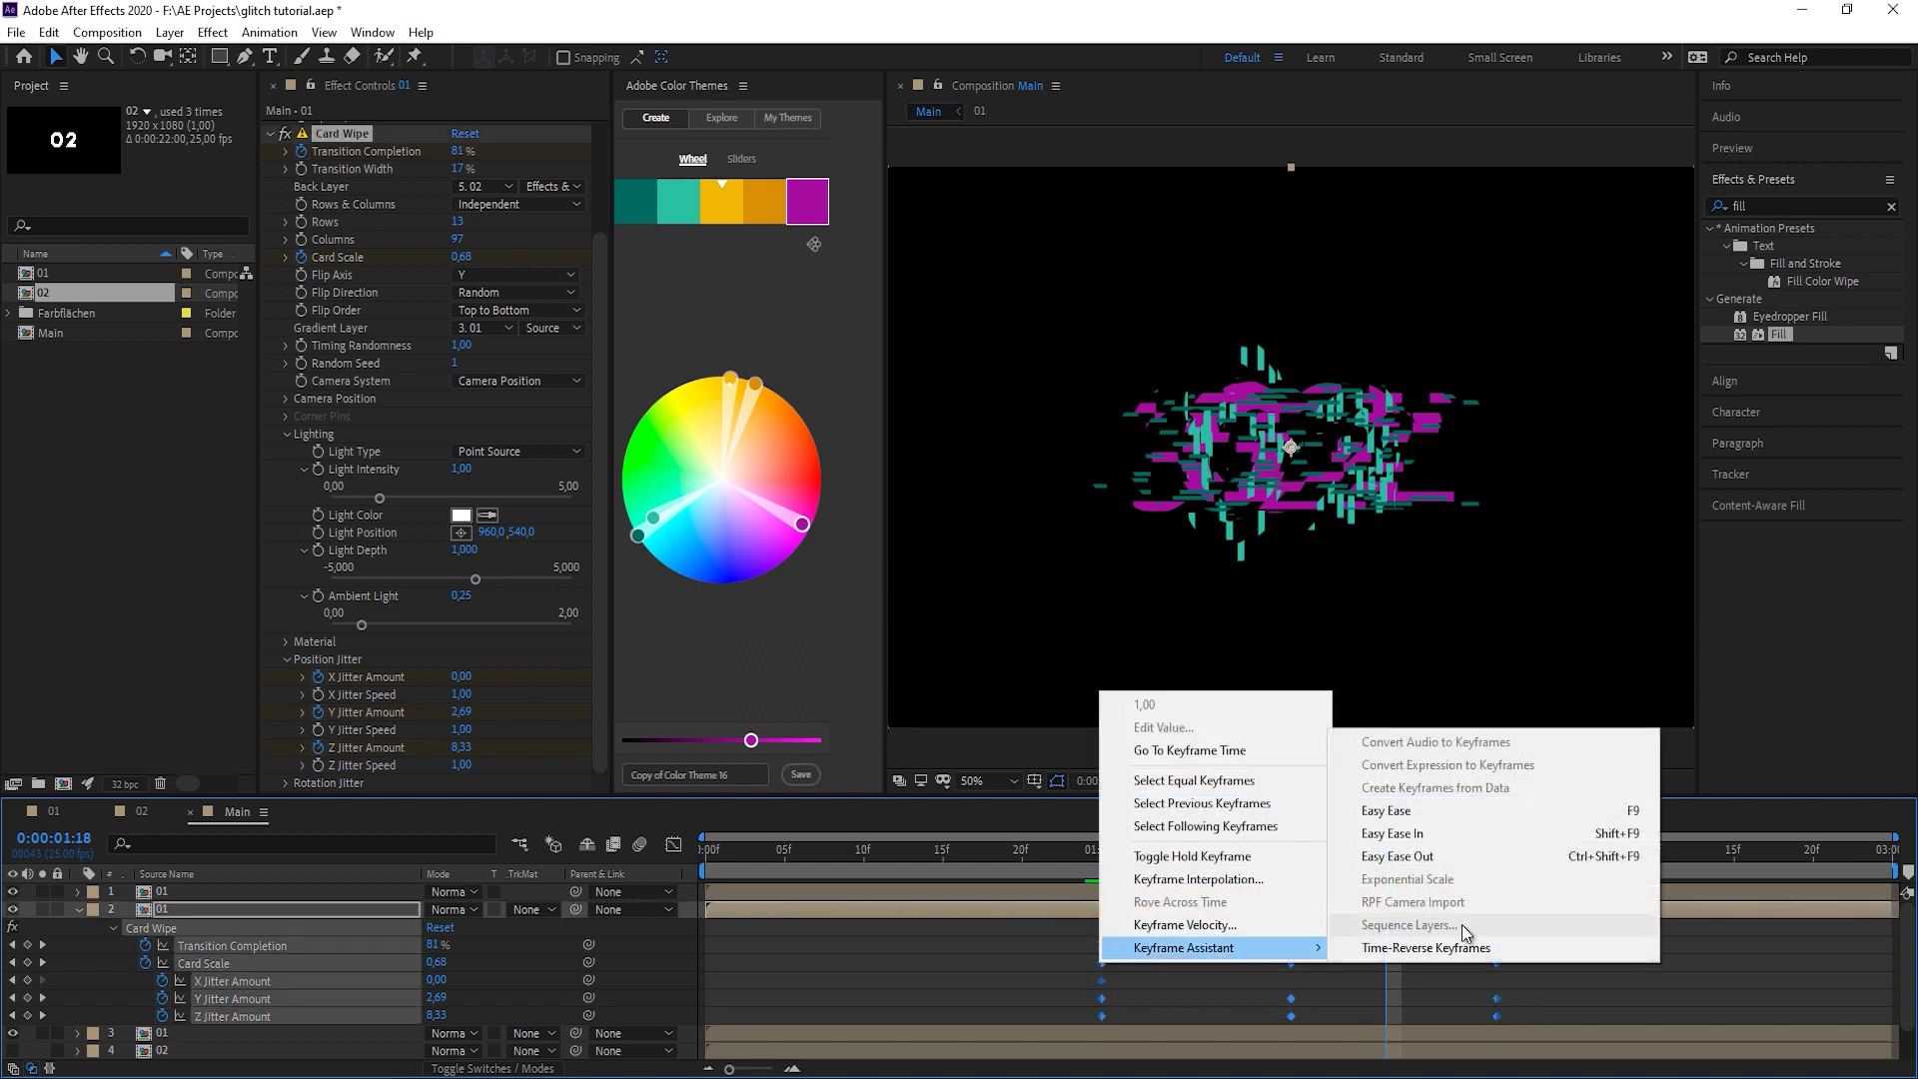
left_click(1435, 821)
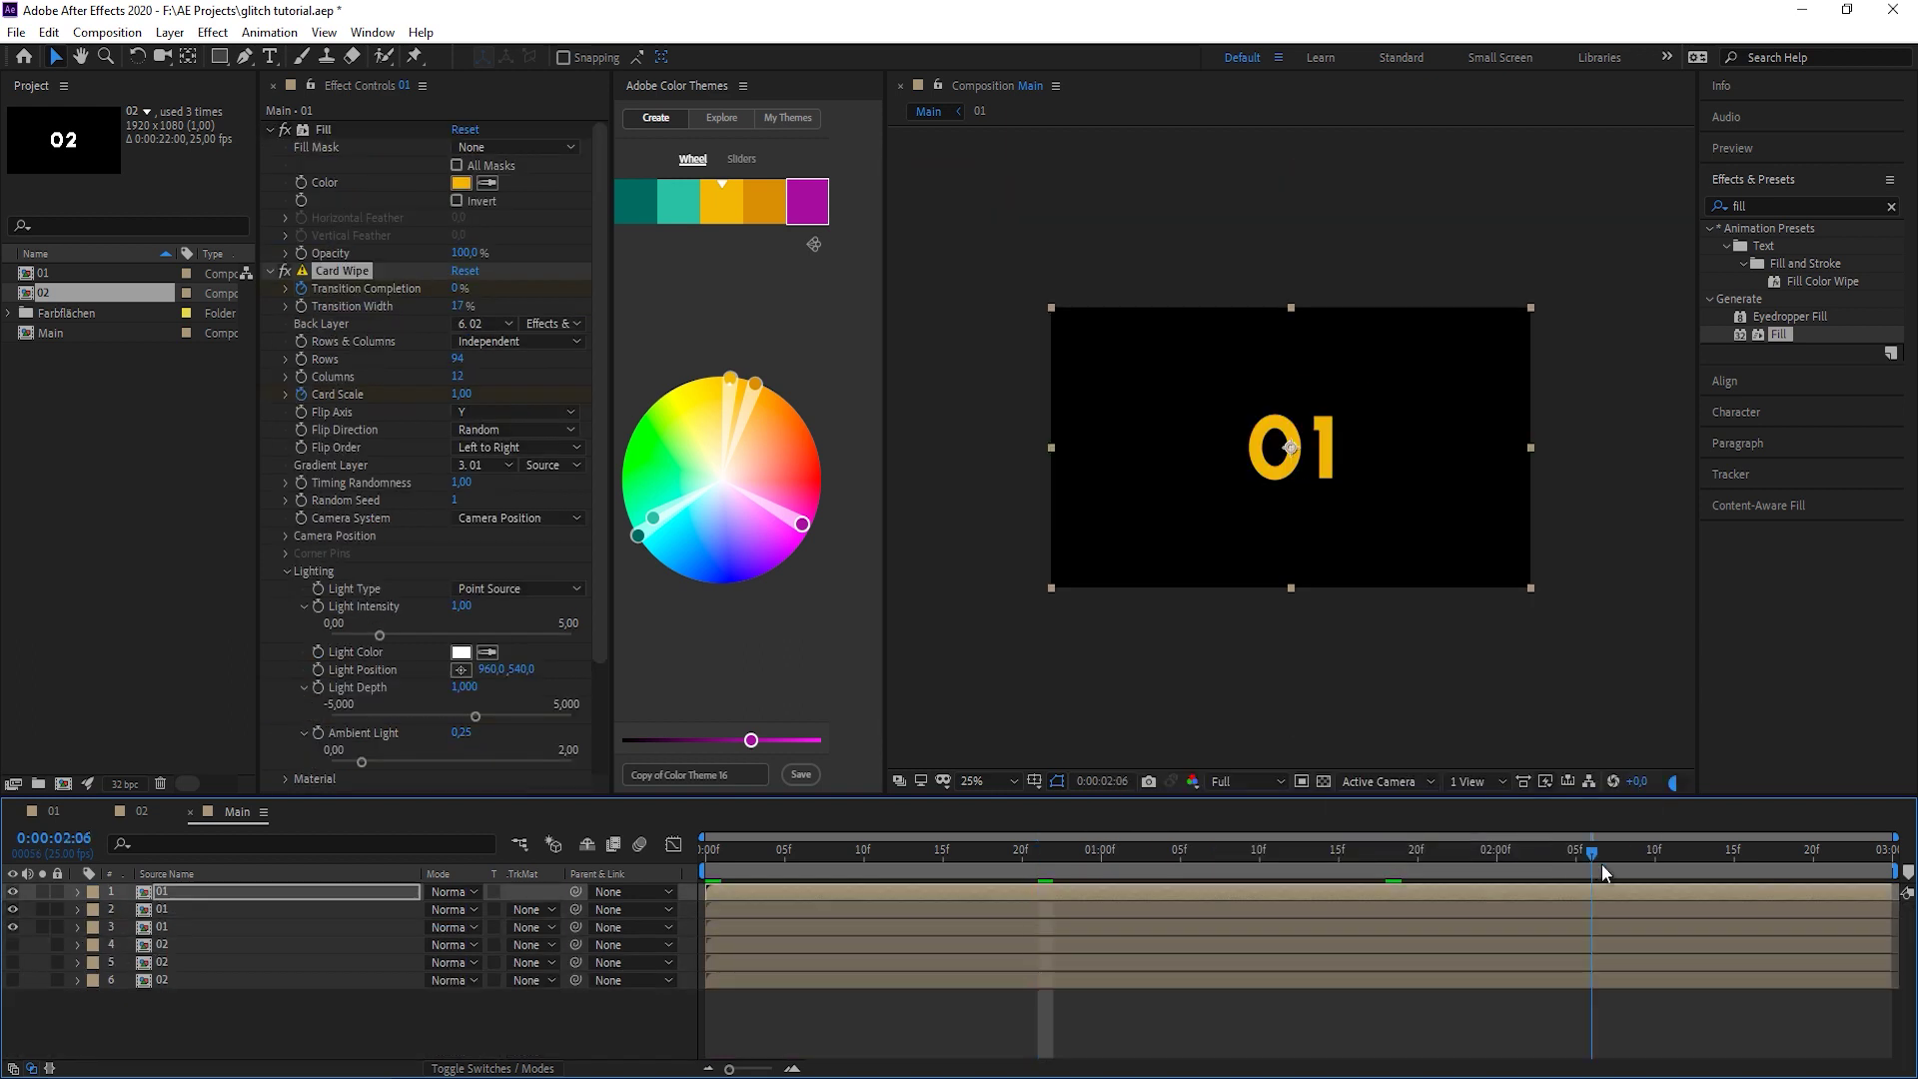
Color the bottommost 02 layer's Fill bright green through the theme's second swatch and preview the transition.
left_click_drag(1602, 865, 1698, 863)
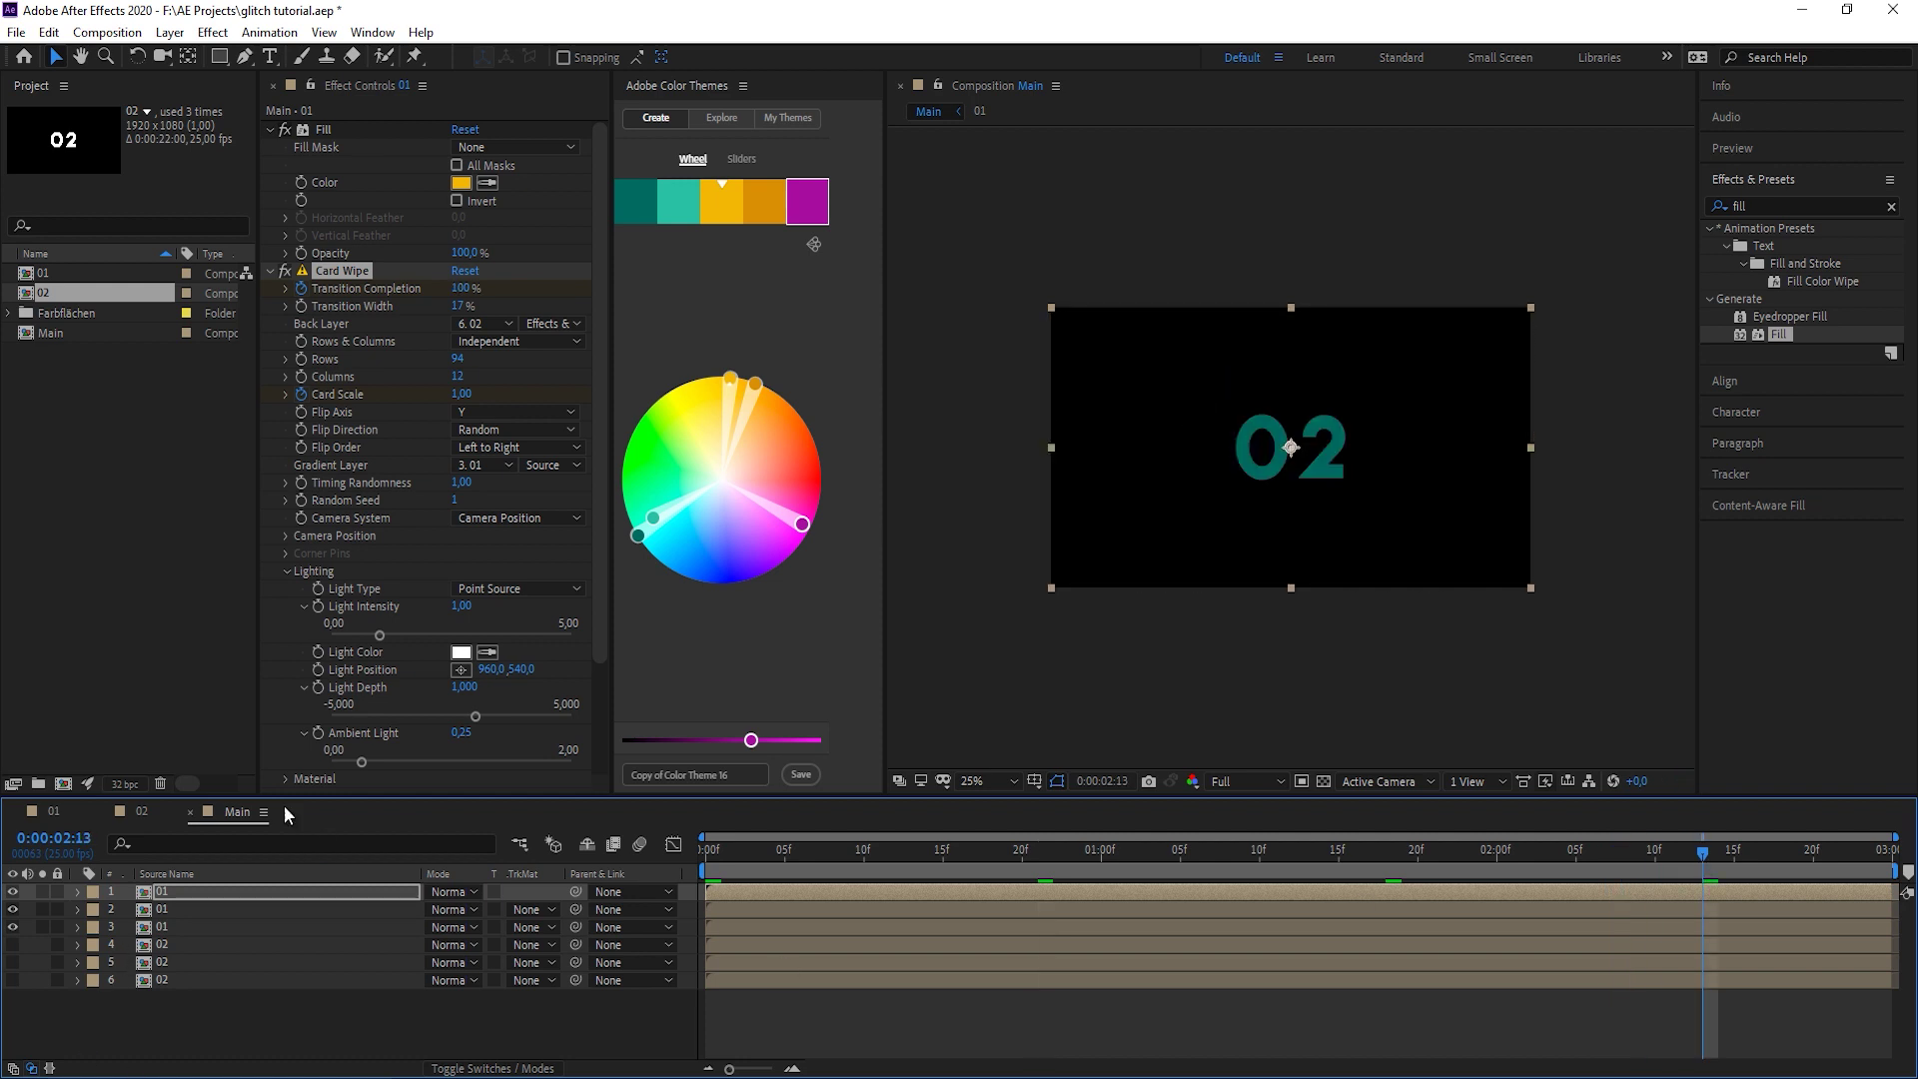
left_click(1256, 447)
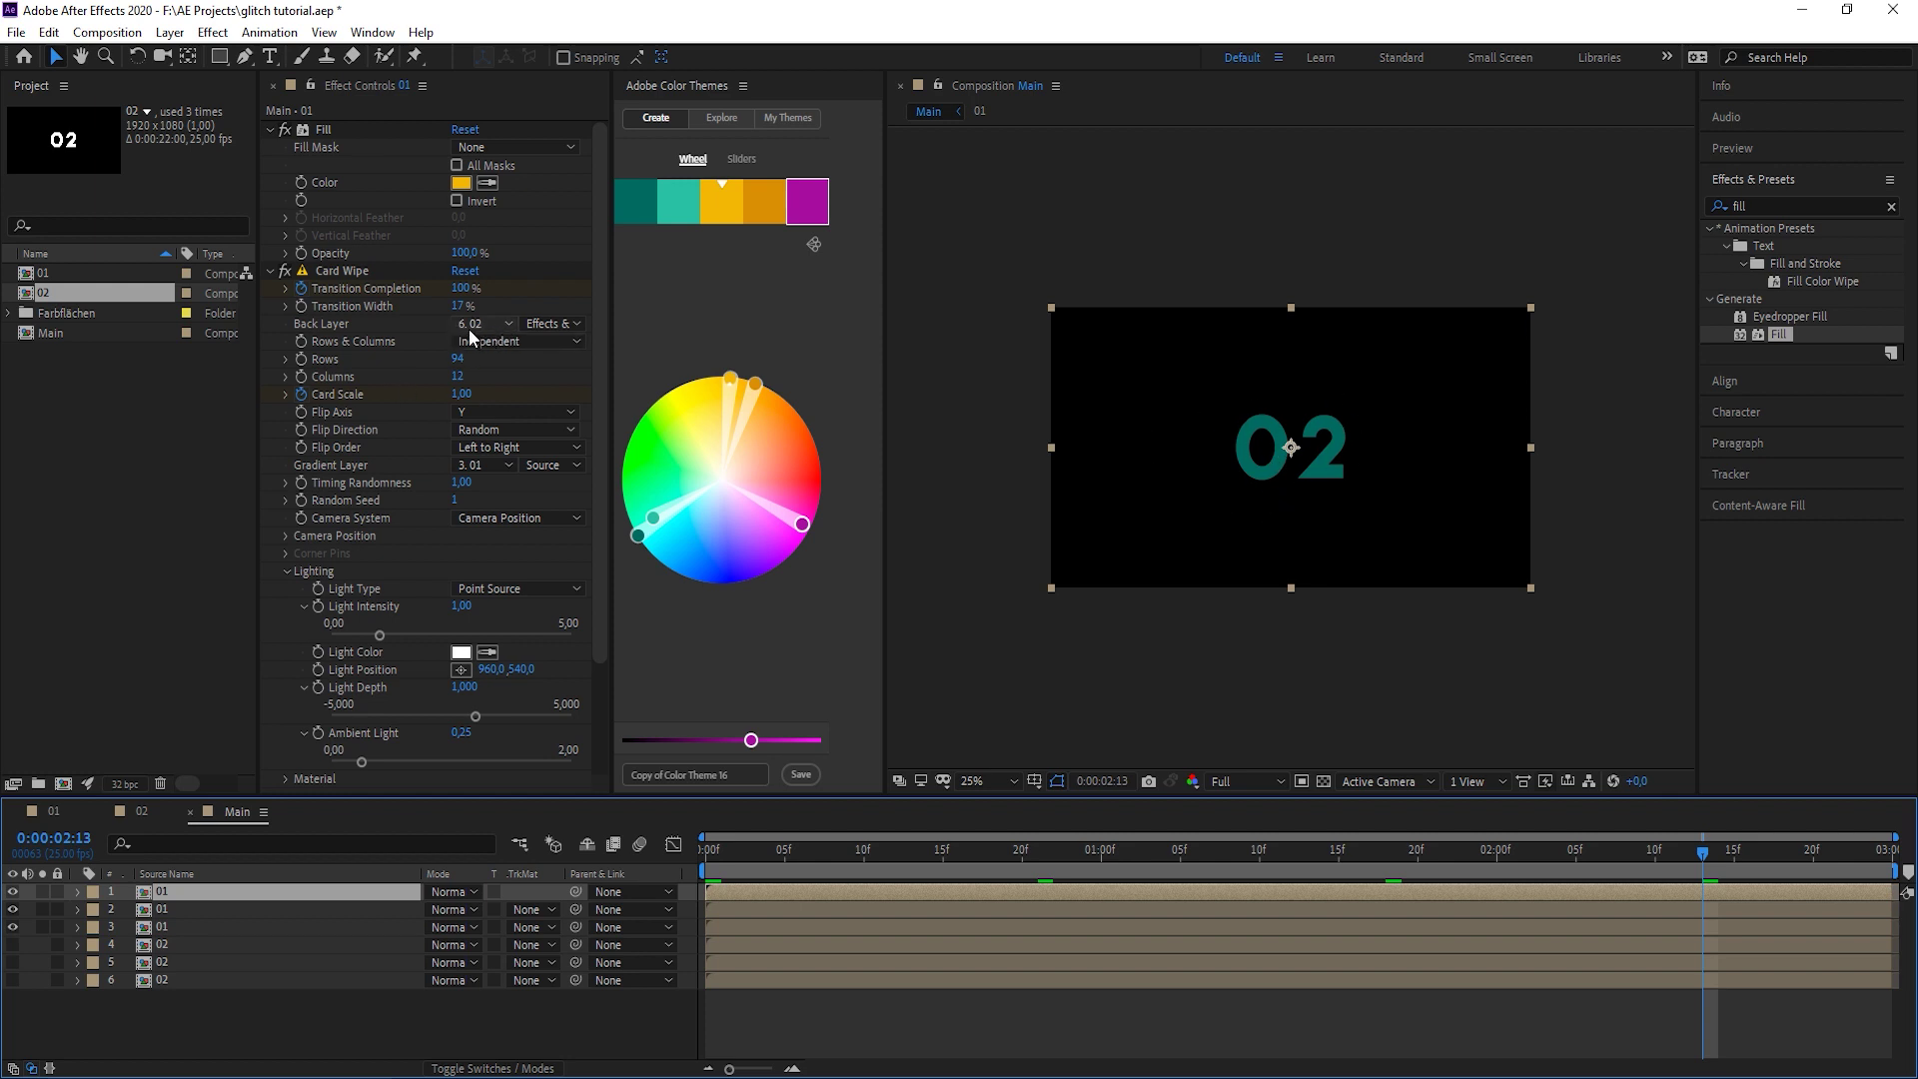
left_click(178, 979)
key("space")
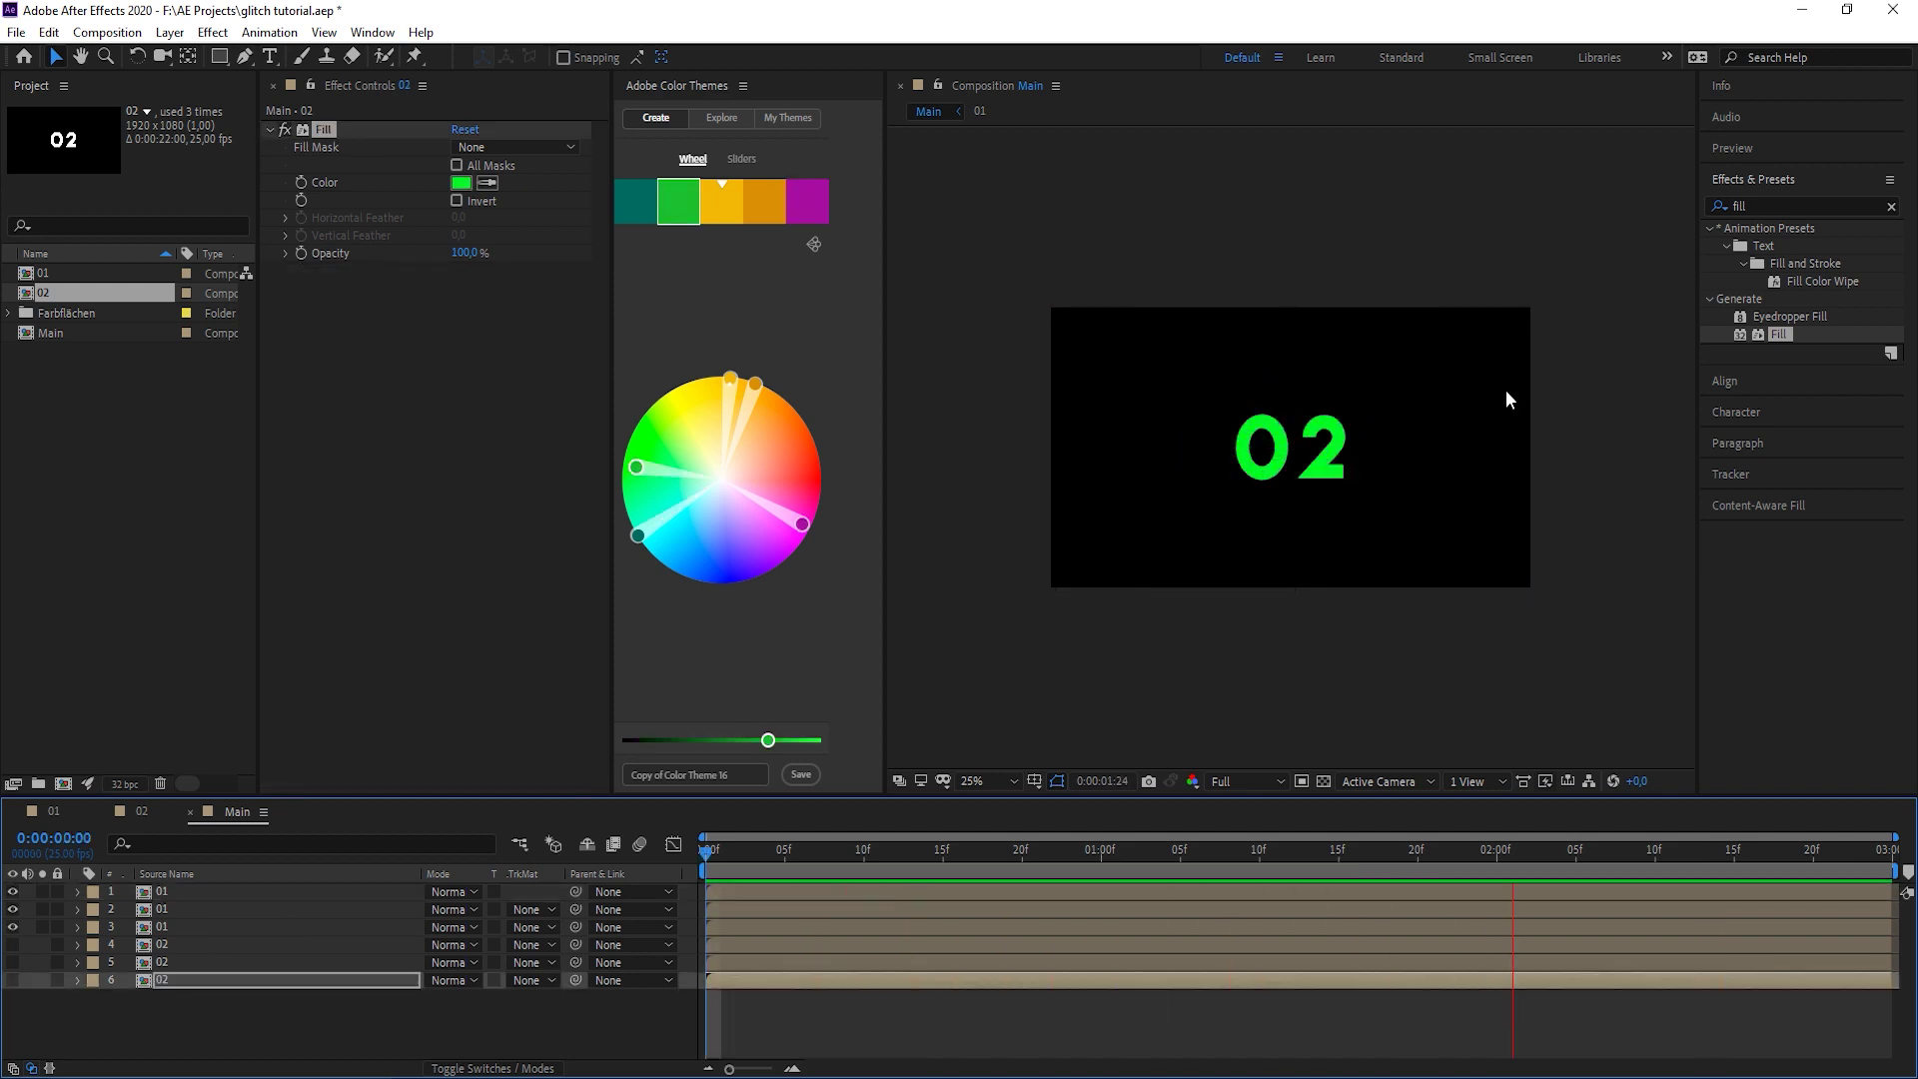
key("space")
left_click(284, 1005)
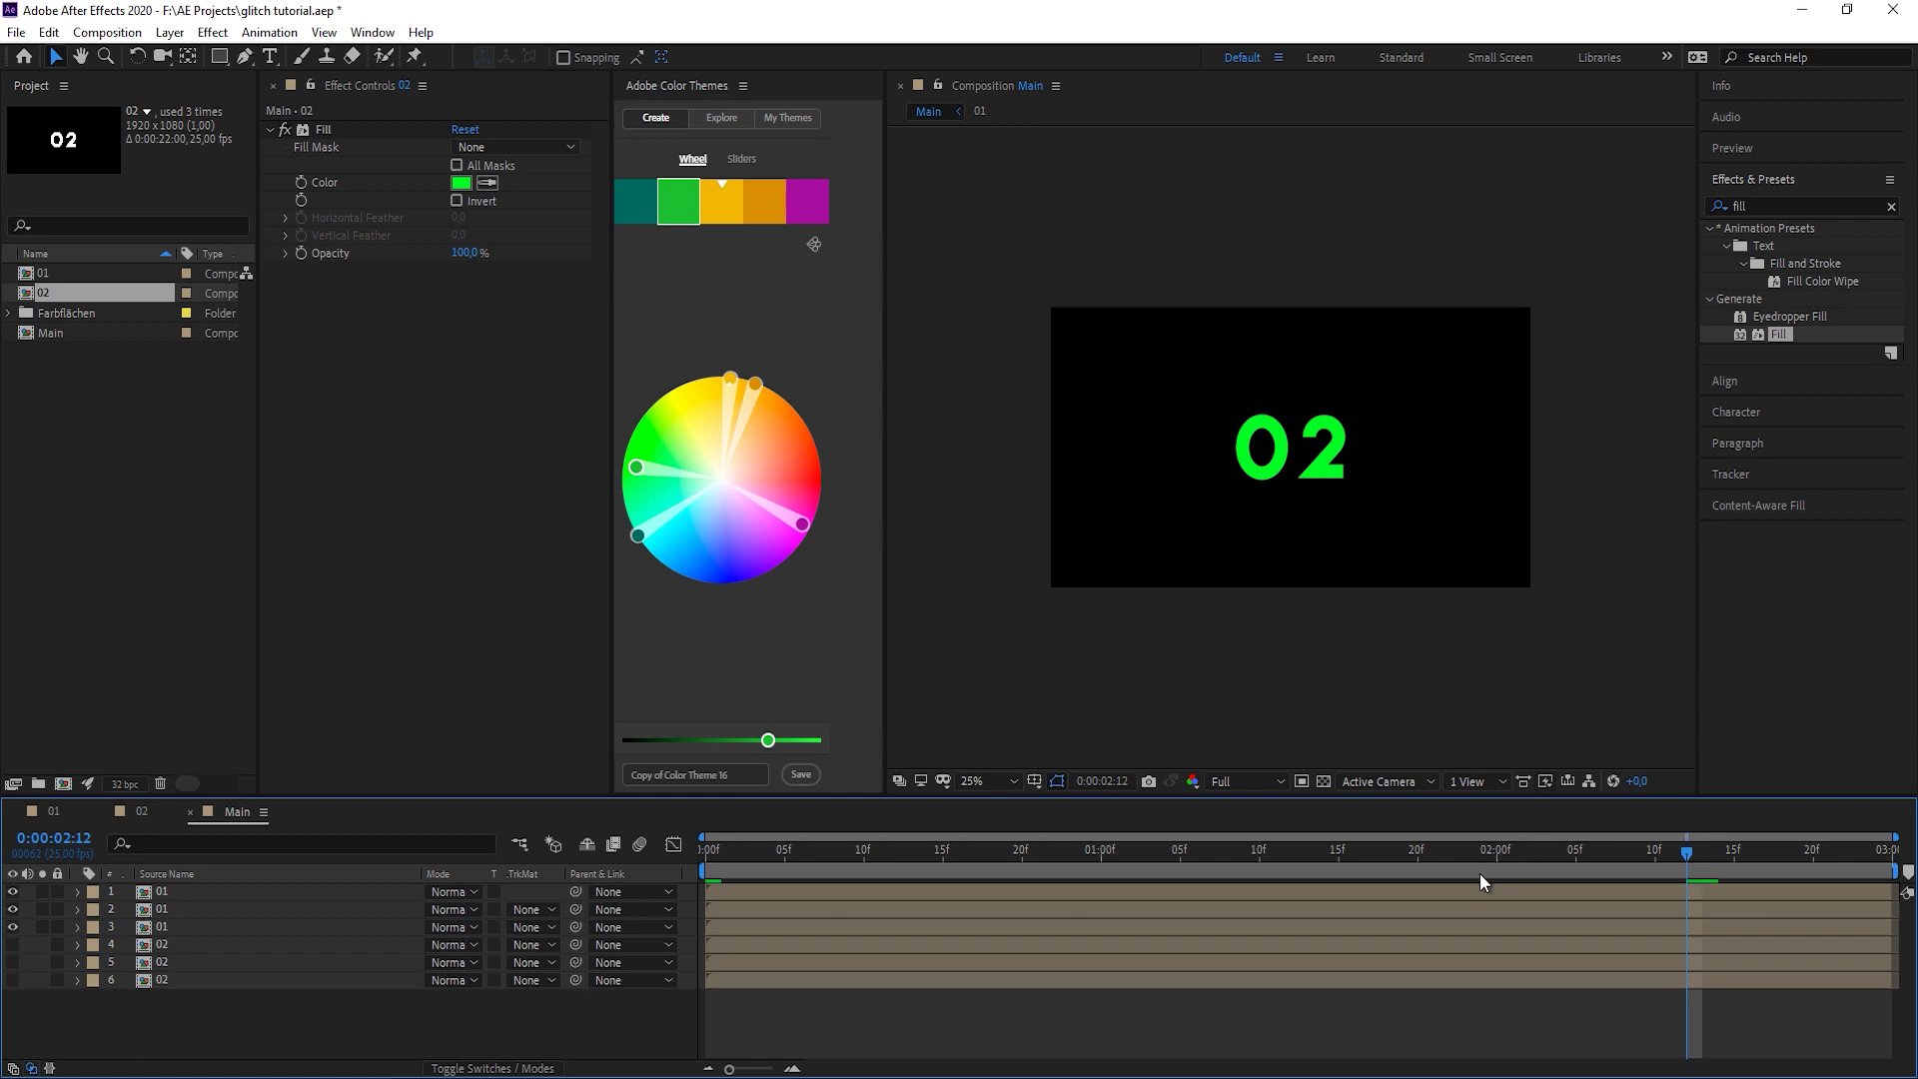
Create a 1920 × 1080 solid in the theme's dark teal swatch color and place it below all layers as background.
left_click(1287, 848)
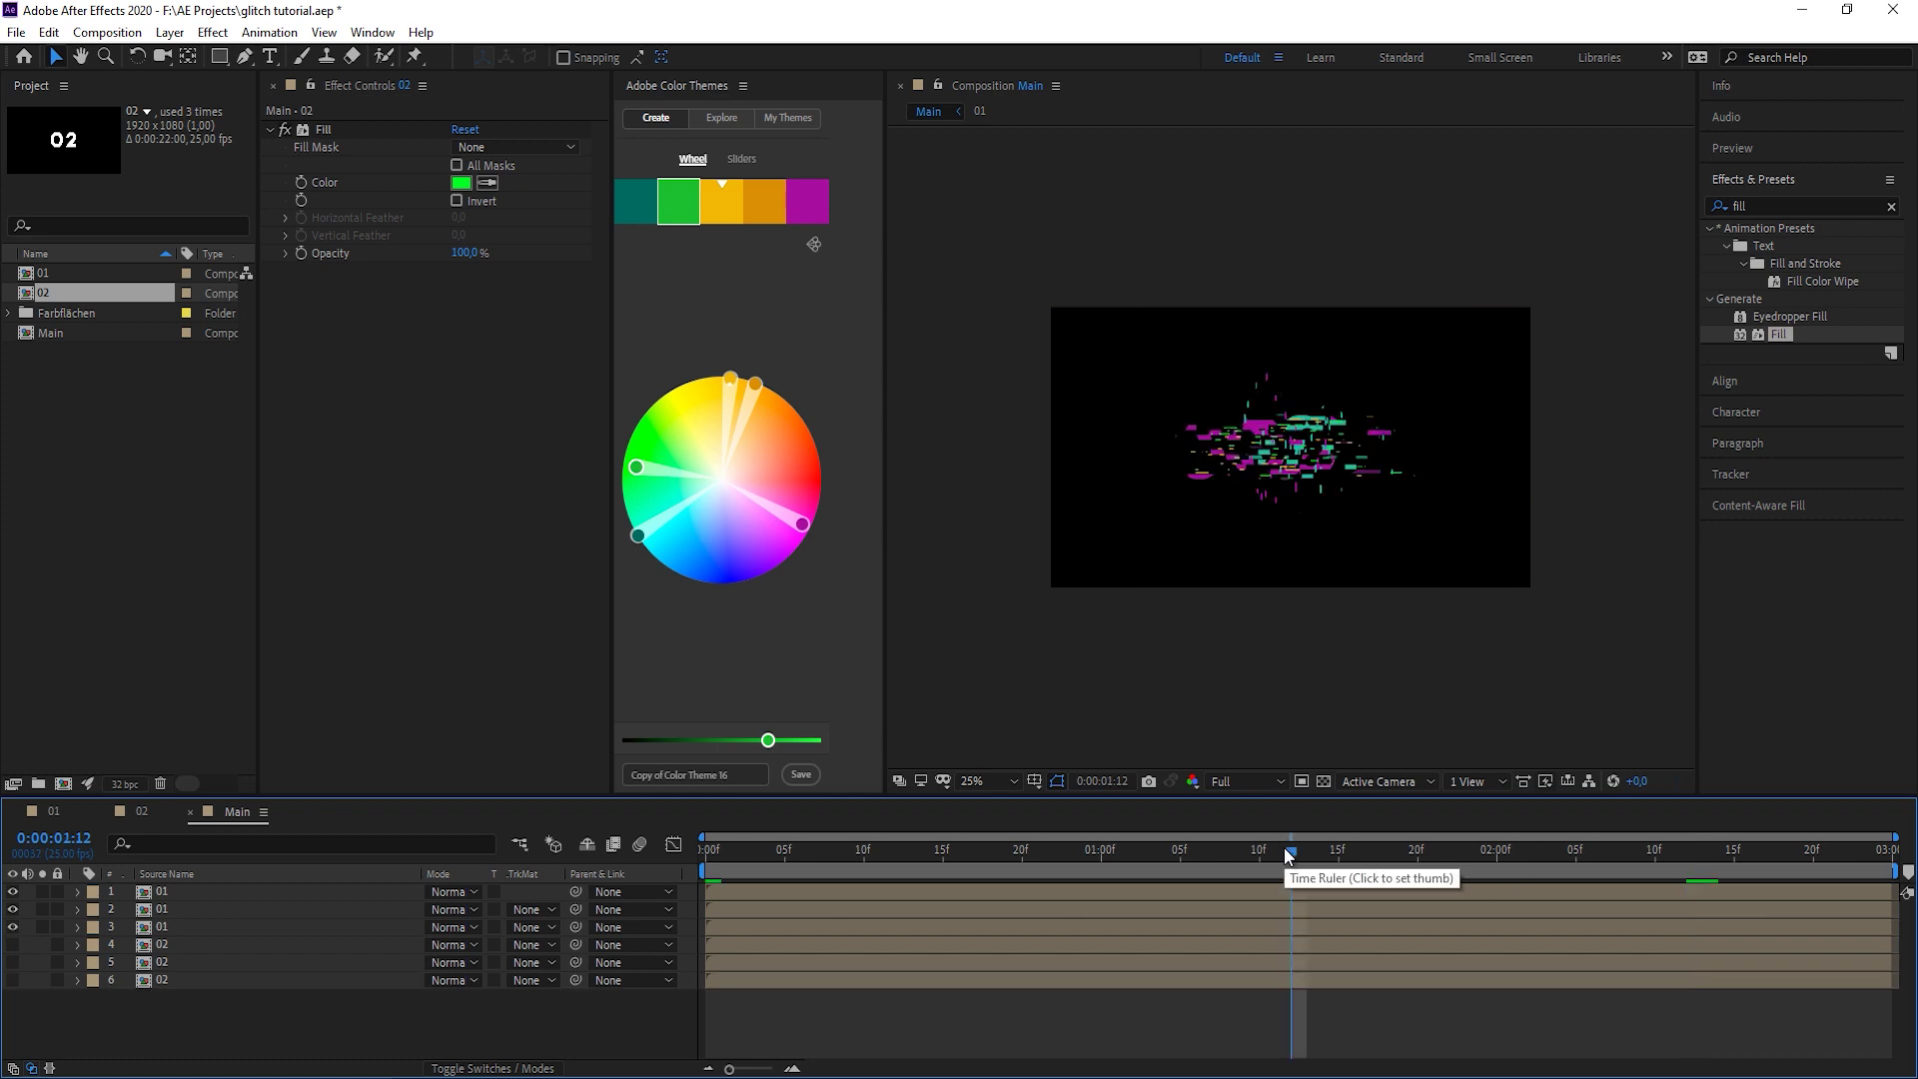
key("ctrl+y")
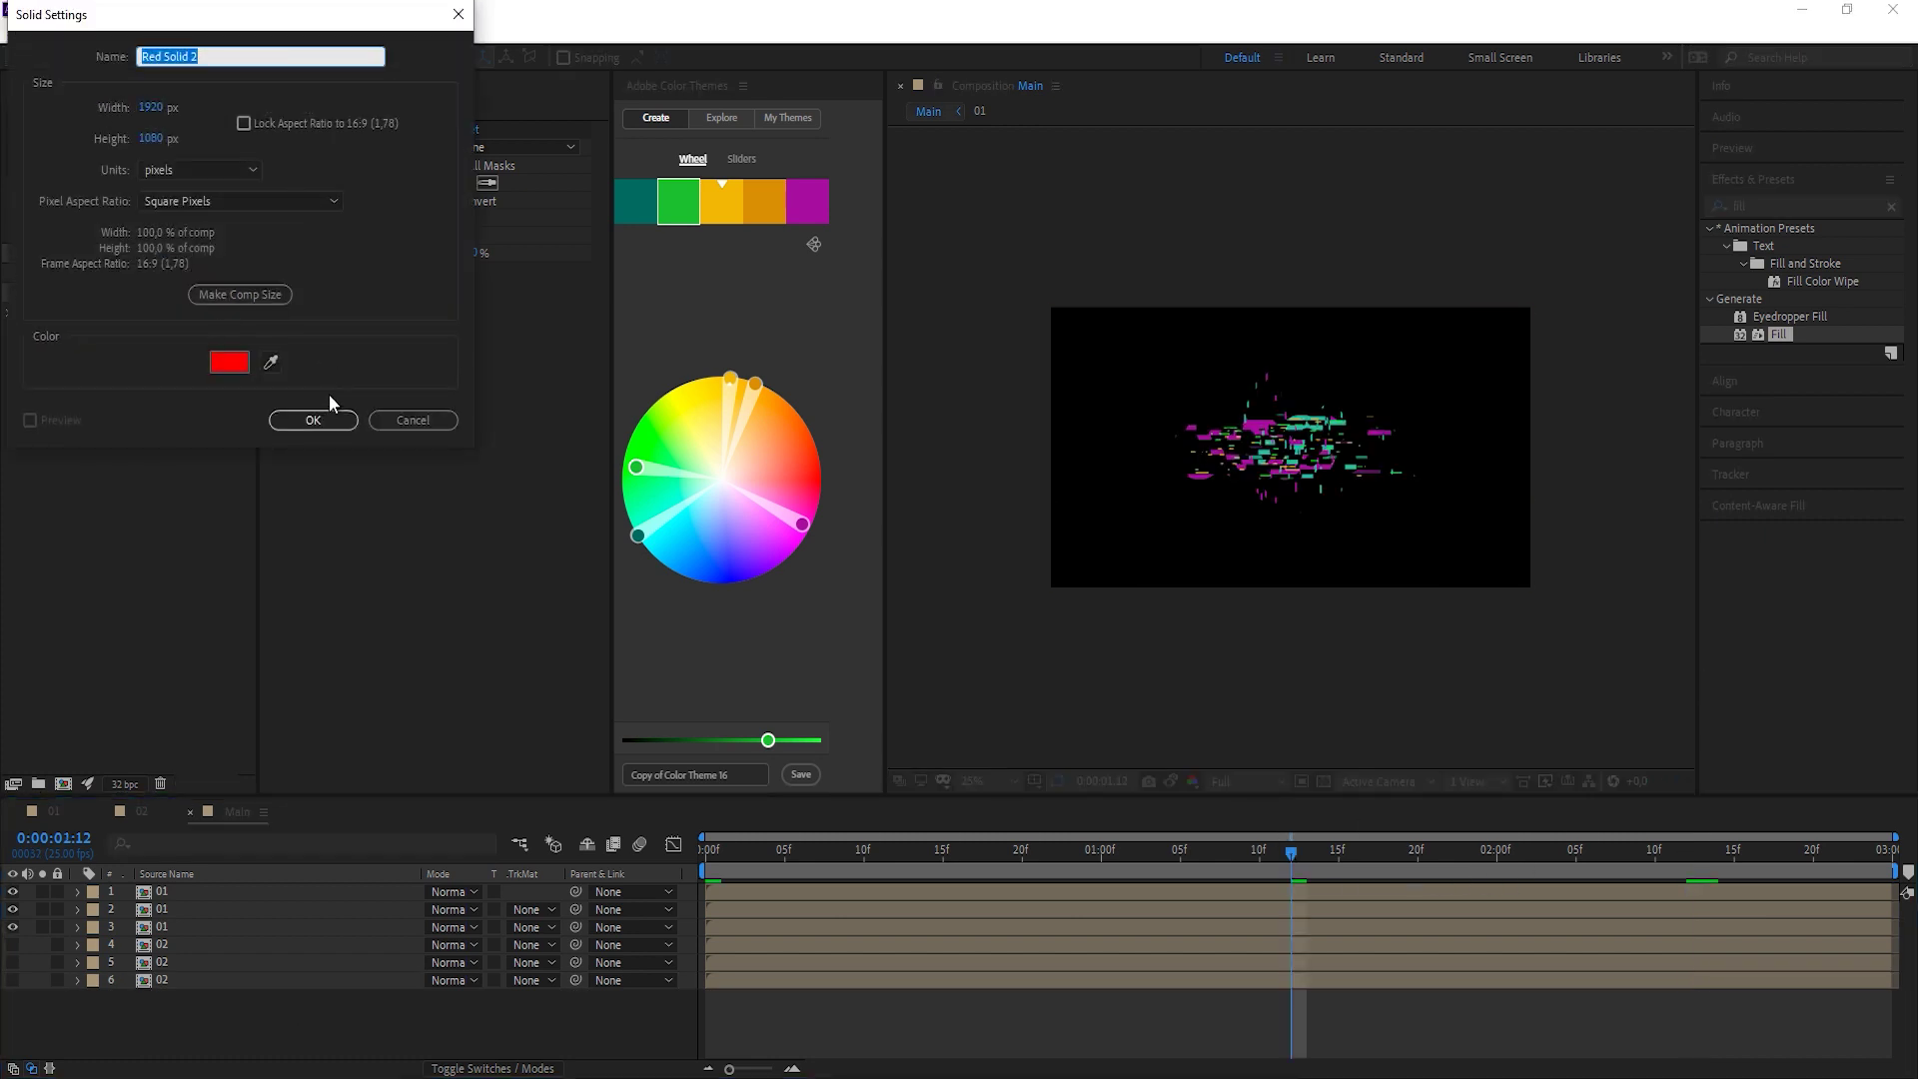
left_click(270, 362)
left_click(639, 204)
left_click(312, 420)
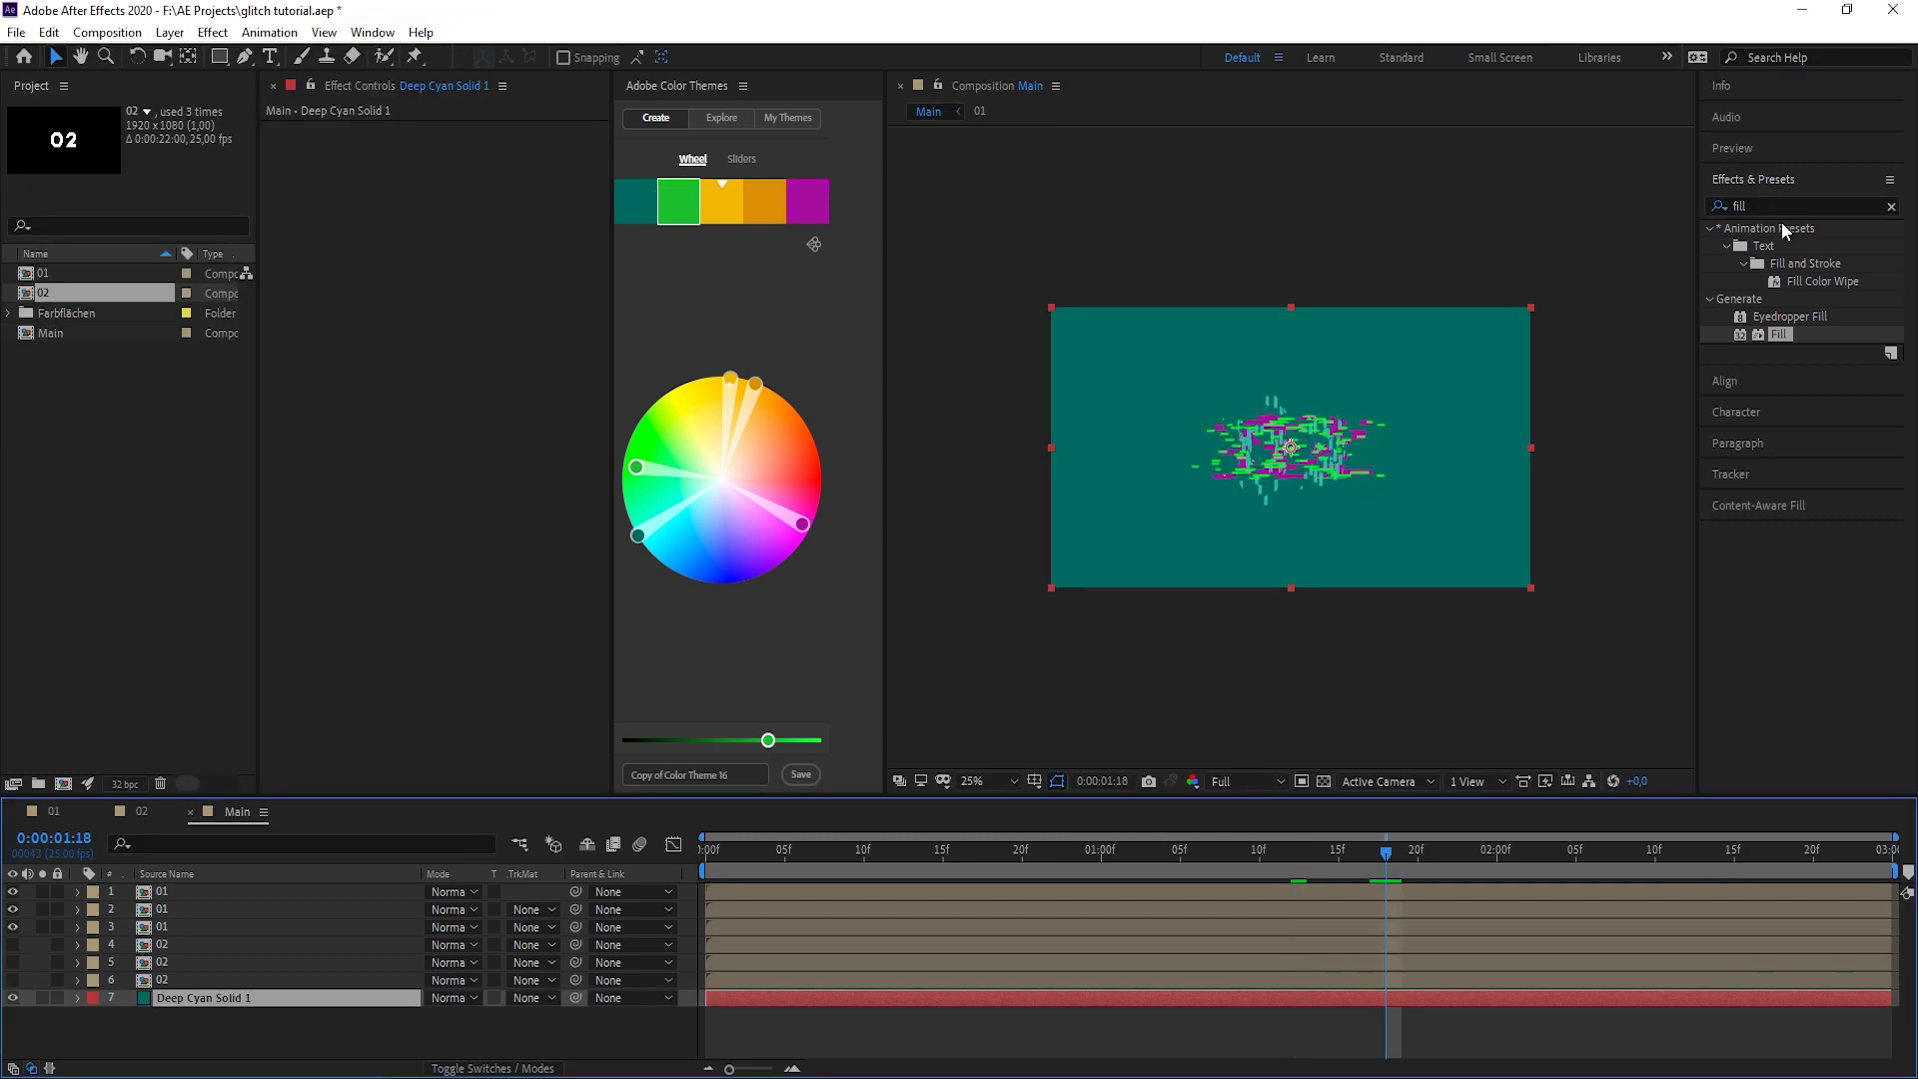
Apply CC Vignette to the background solid with Amount 502 and Angle of View 24.6, and lower the solid's opacity to 24%.
left_click(1780, 207)
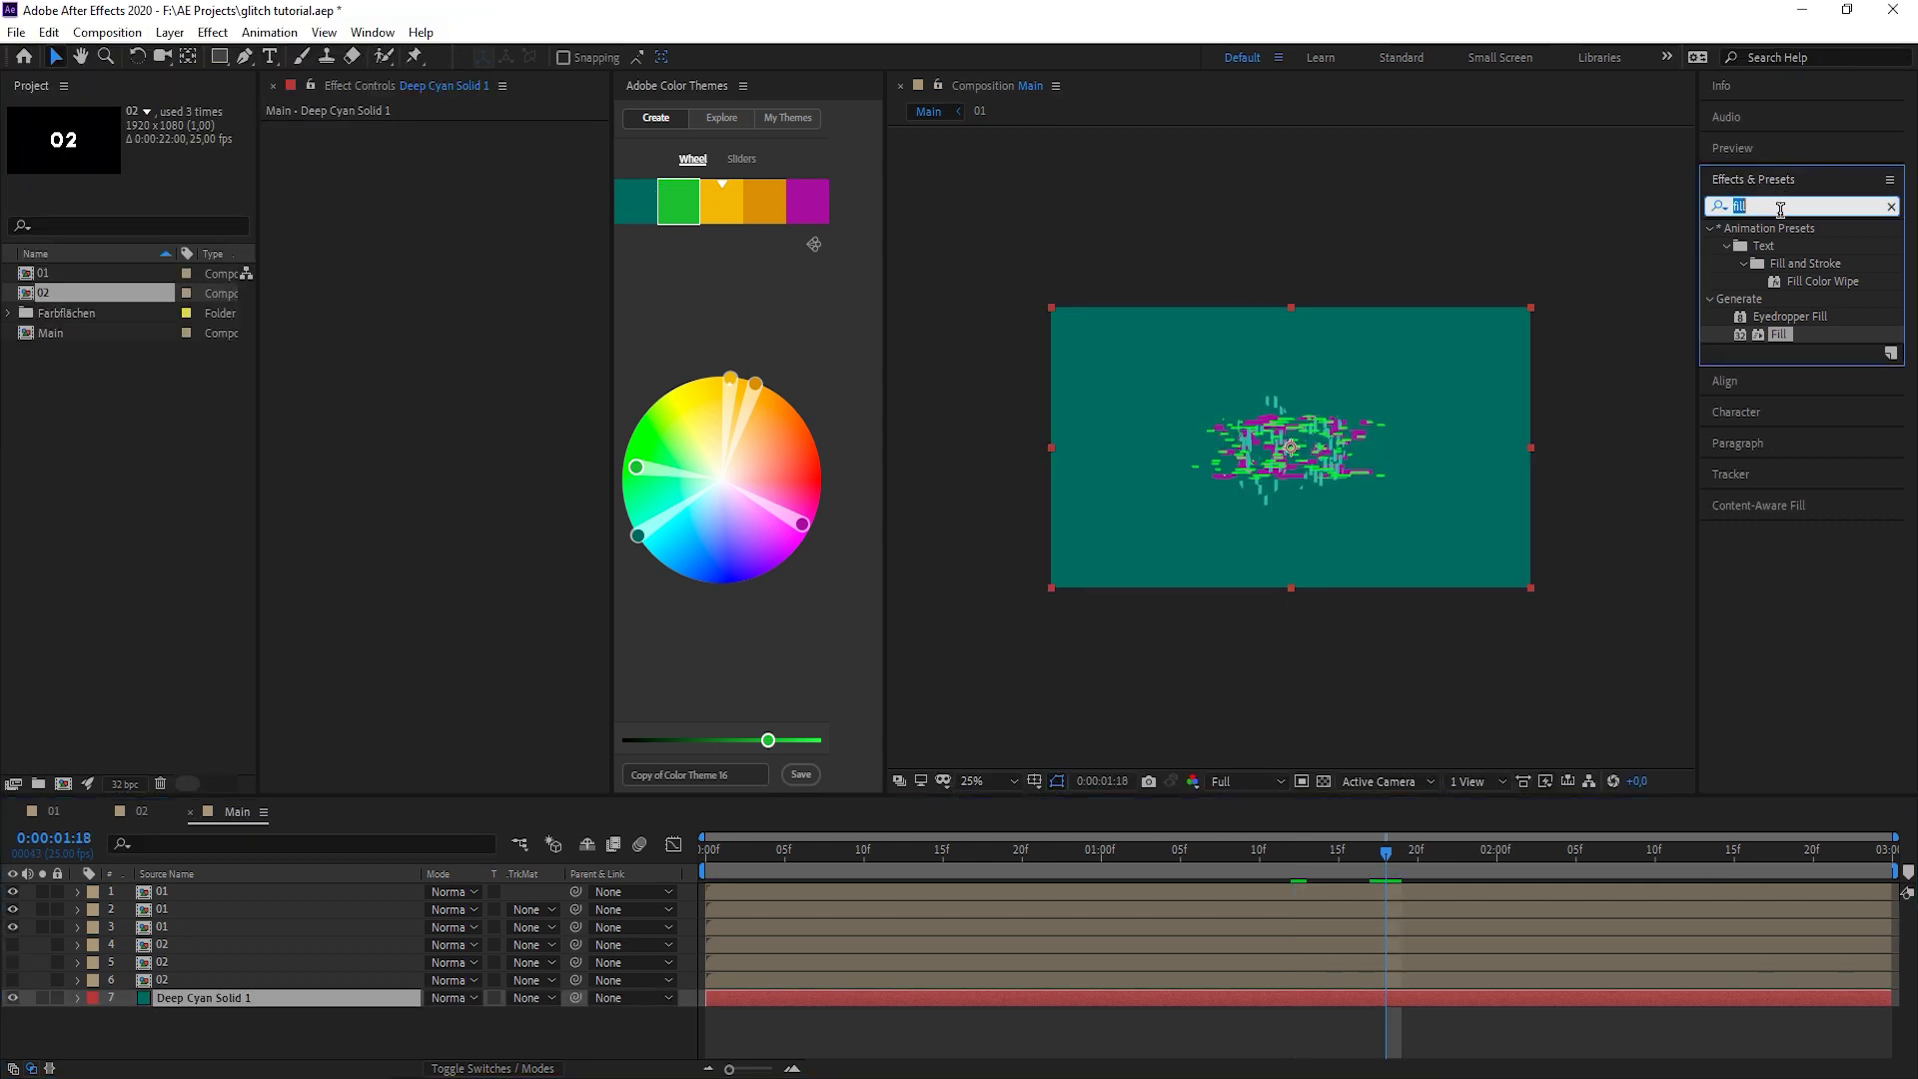
type("vign")
left_click_drag(1784, 333, 1489, 994)
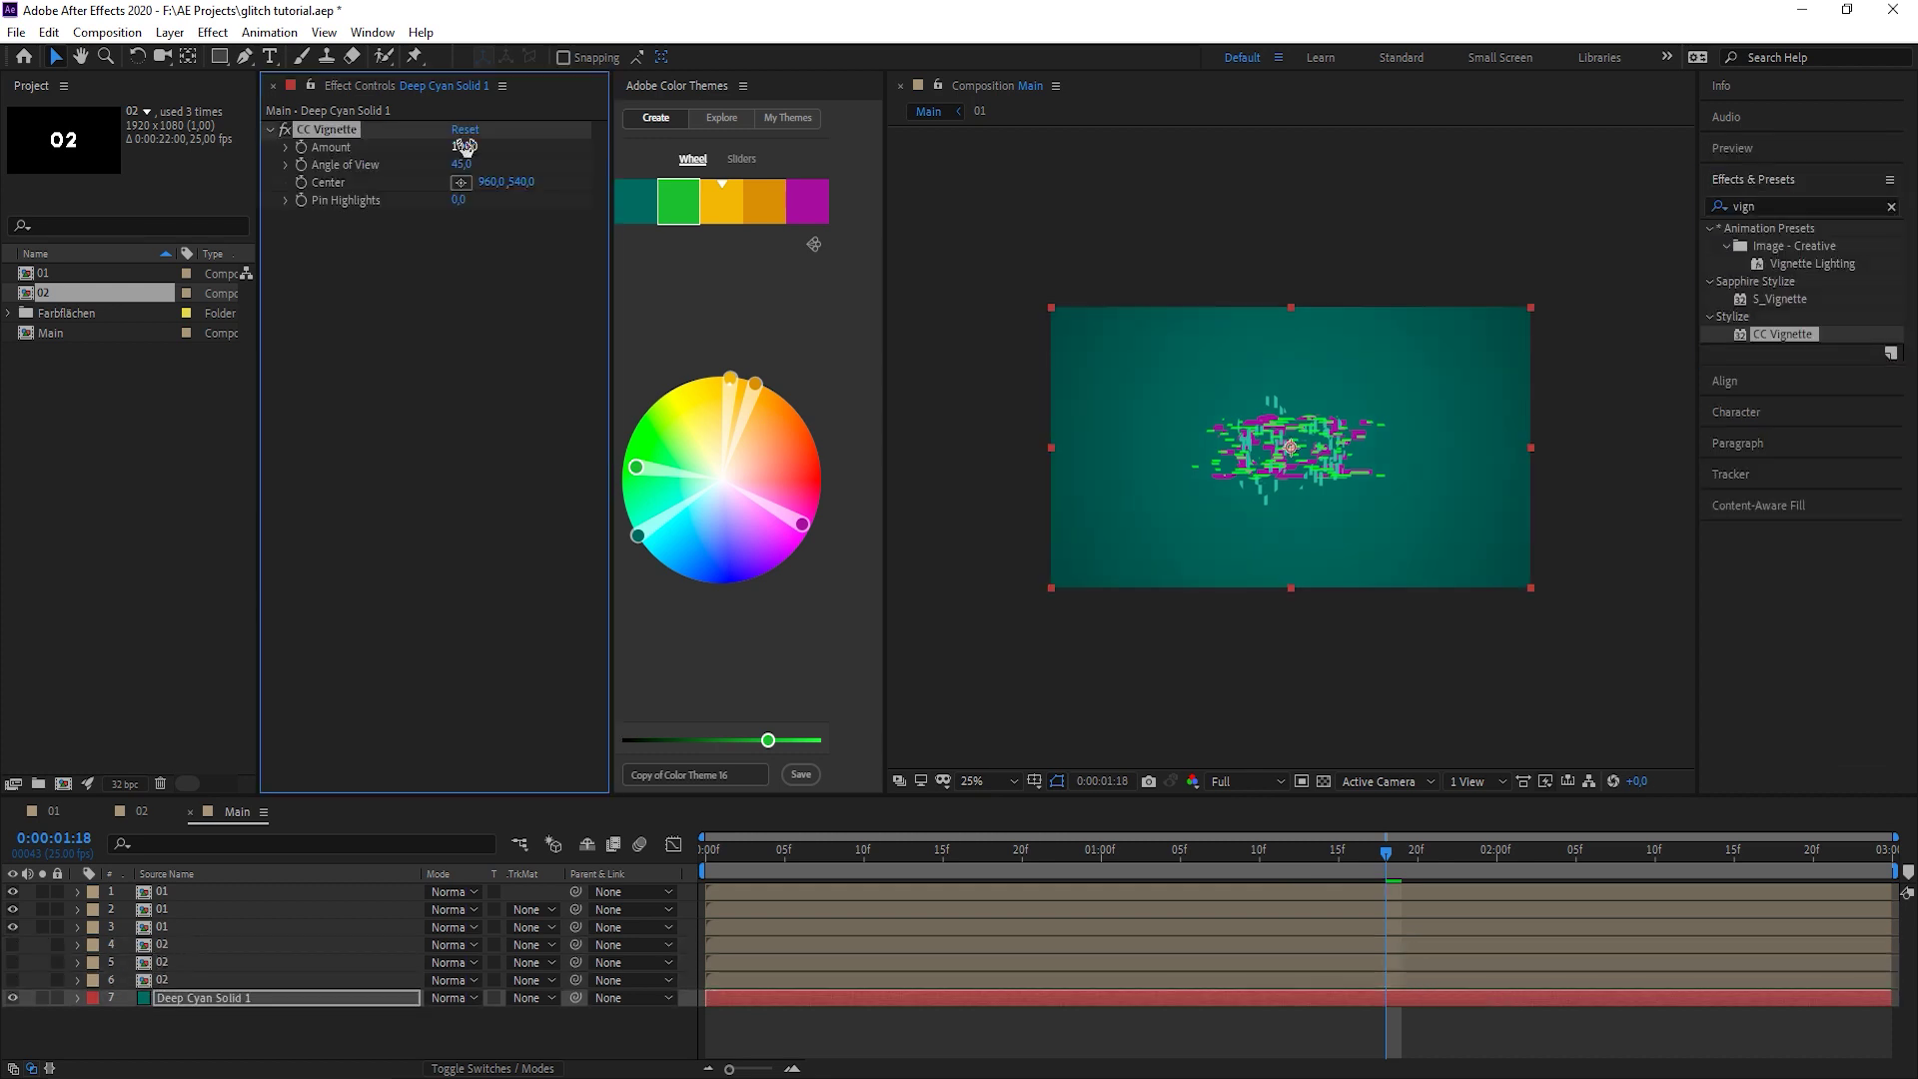
left_click_drag(538, 162, 903, 183)
left_click_drag(460, 164, 454, 164)
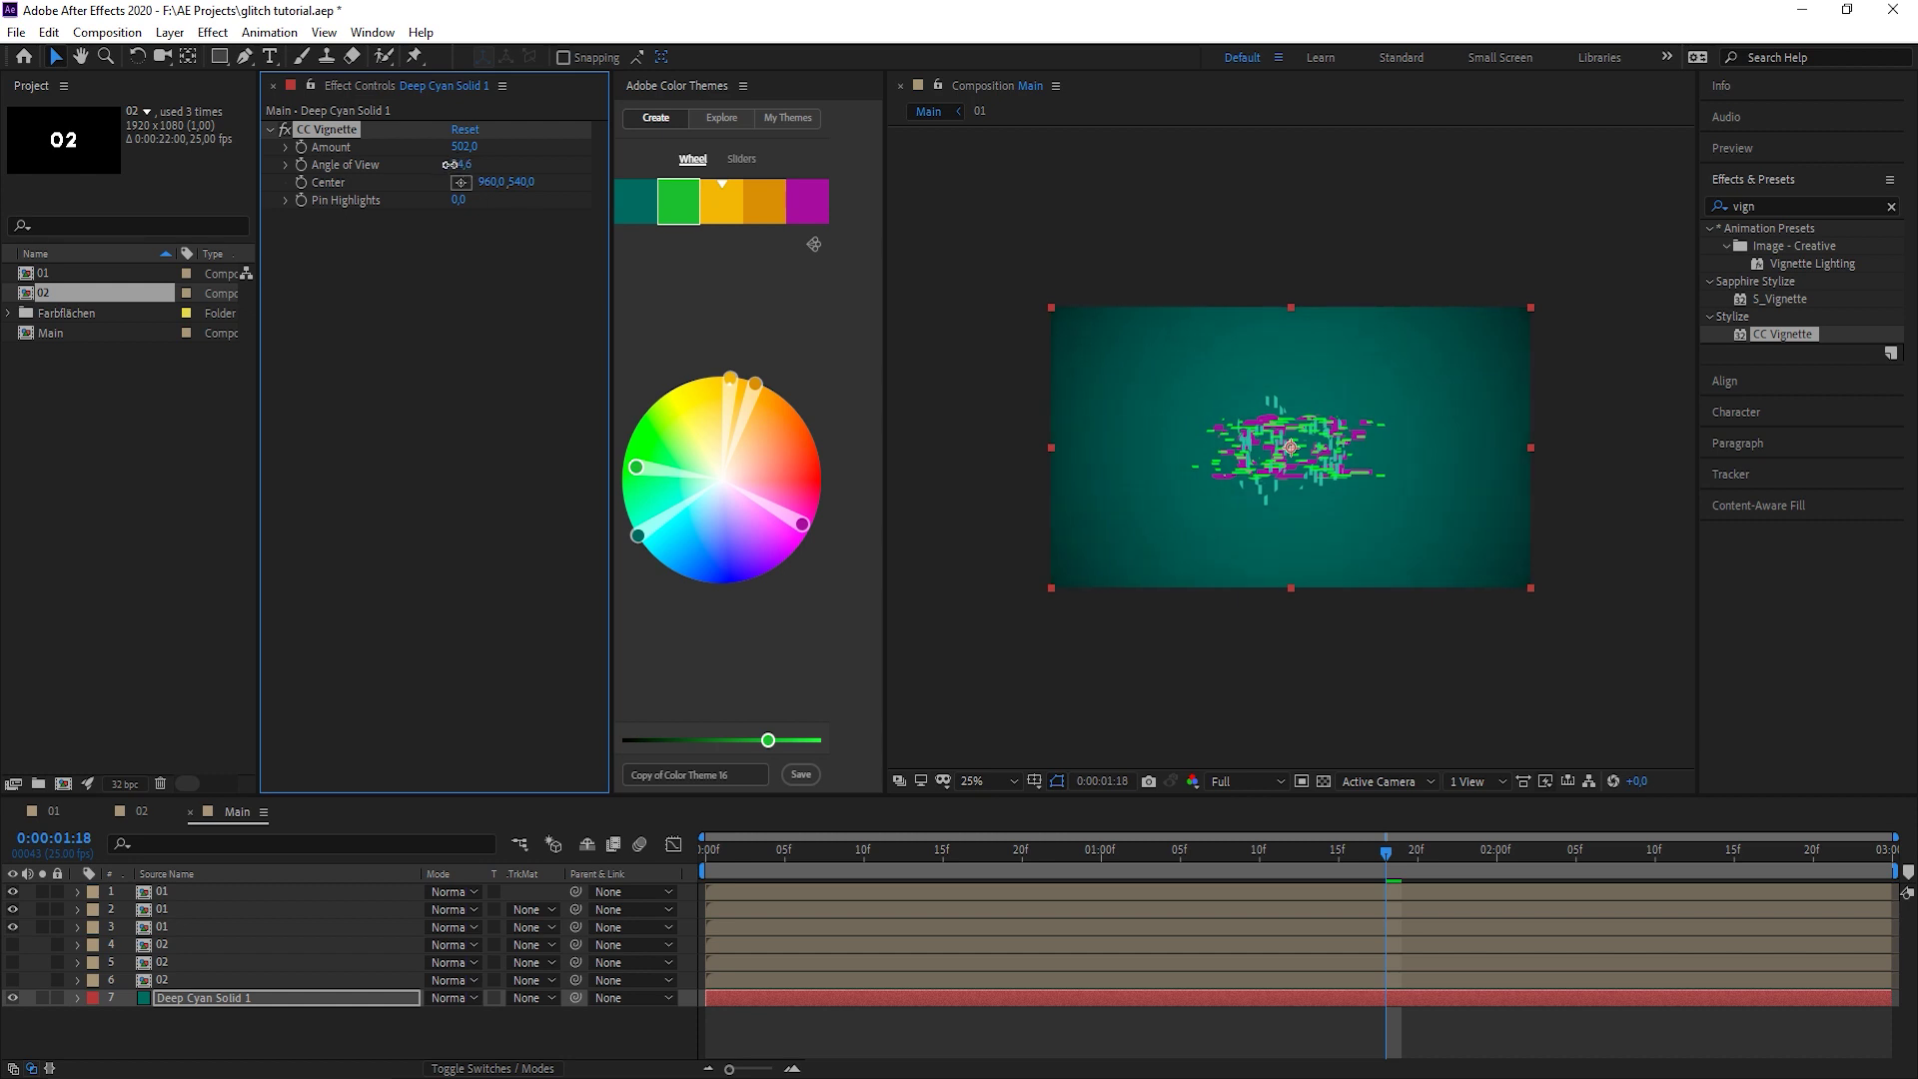
key("t")
left_click_drag(431, 1016, 383, 1026)
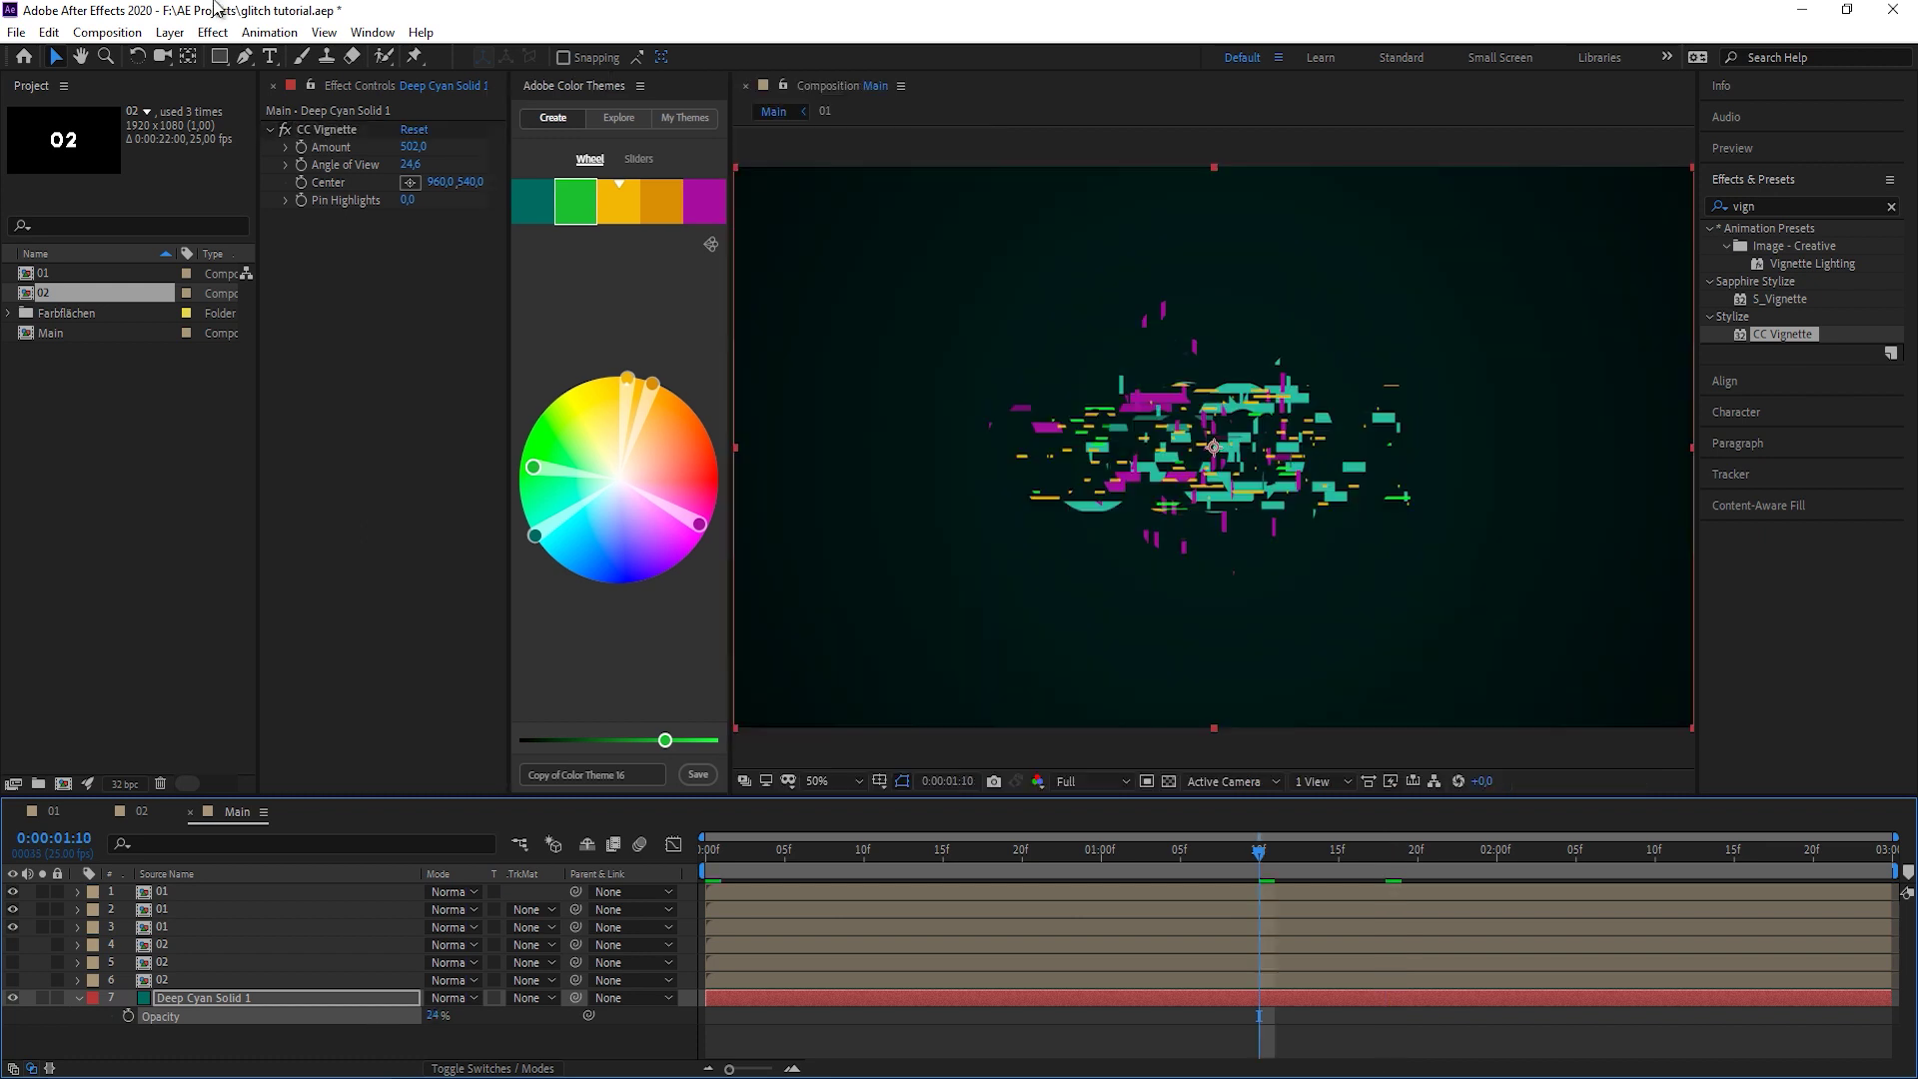
Turn off the background solid's CC Vignette and restore its opacity to 100%.
left_click(284, 129)
left_click_drag(436, 1015, 520, 1014)
Apply Gradient Ramp to the background solid as a Radial Ramp, with the theme's dark teal swatch as Start Color.
double_click(1768, 206)
type("gradie")
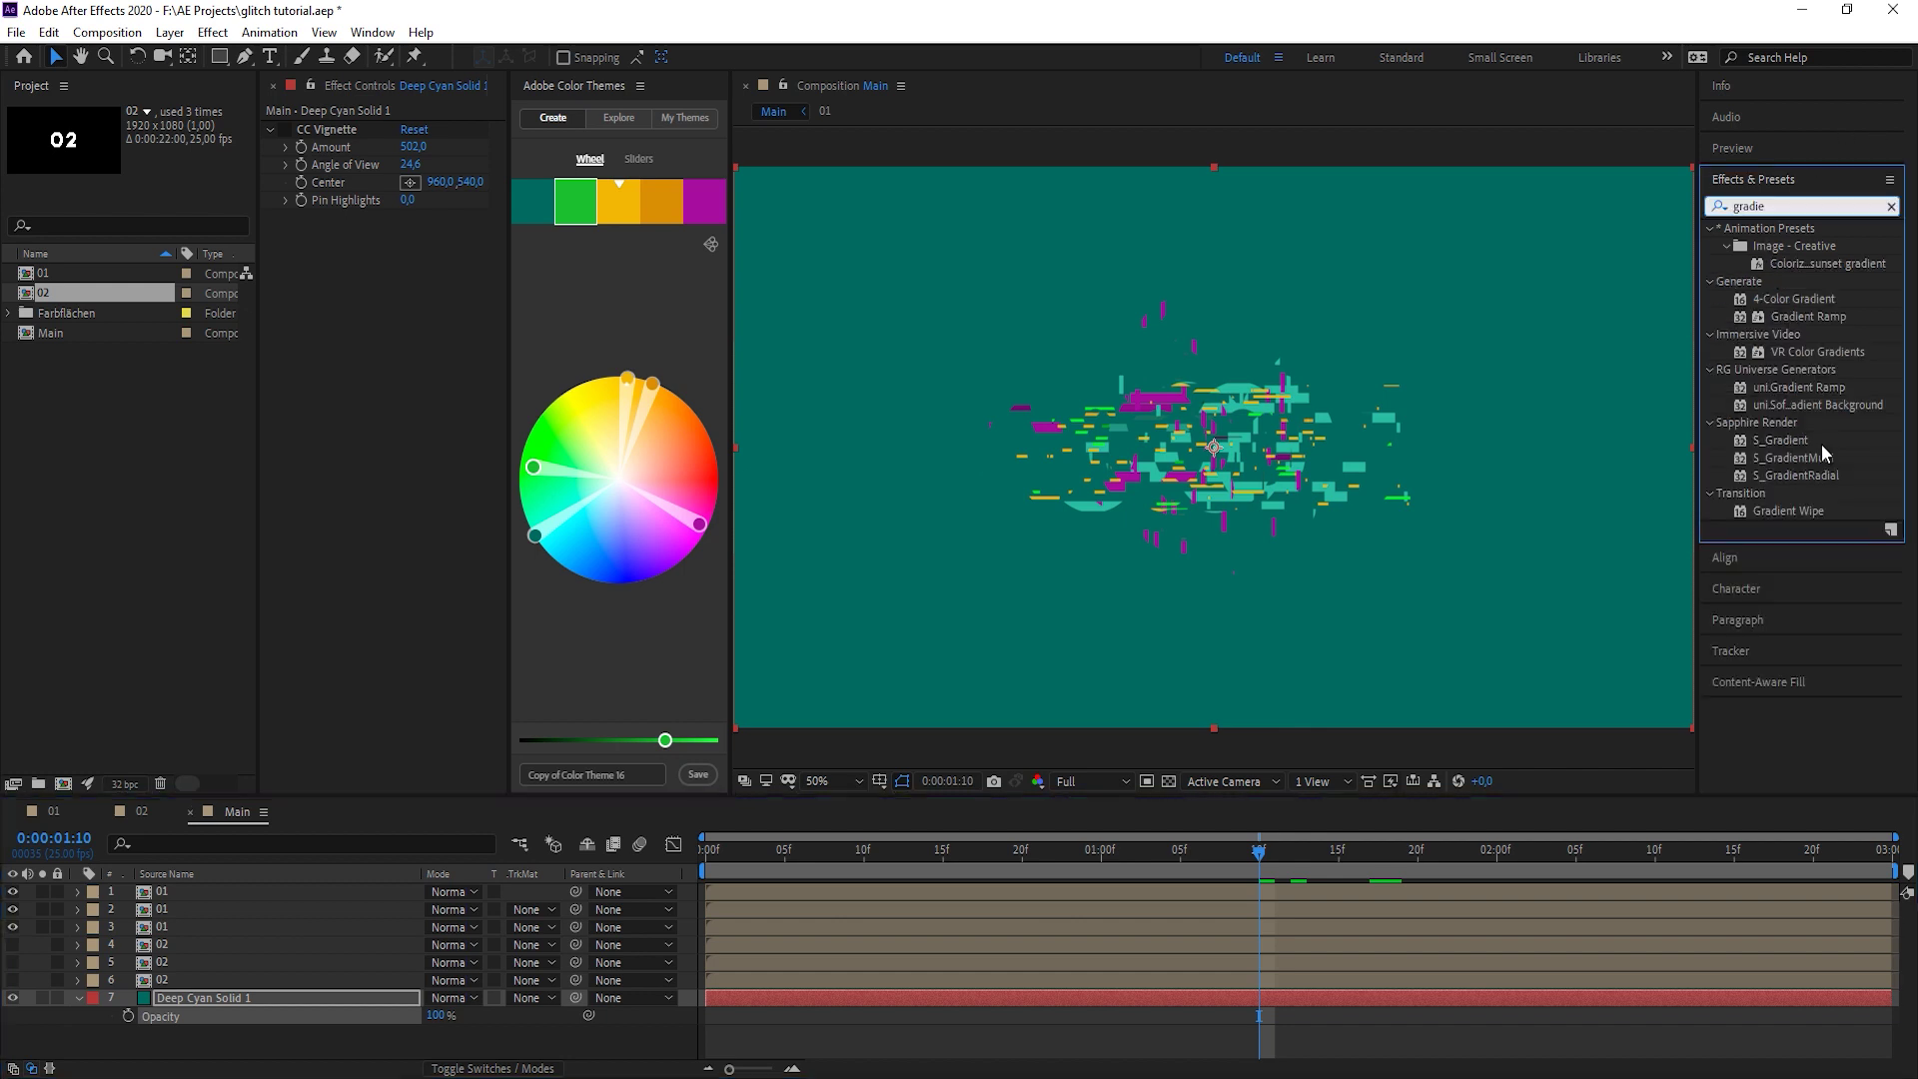
left_click_drag(1819, 317, 1615, 400)
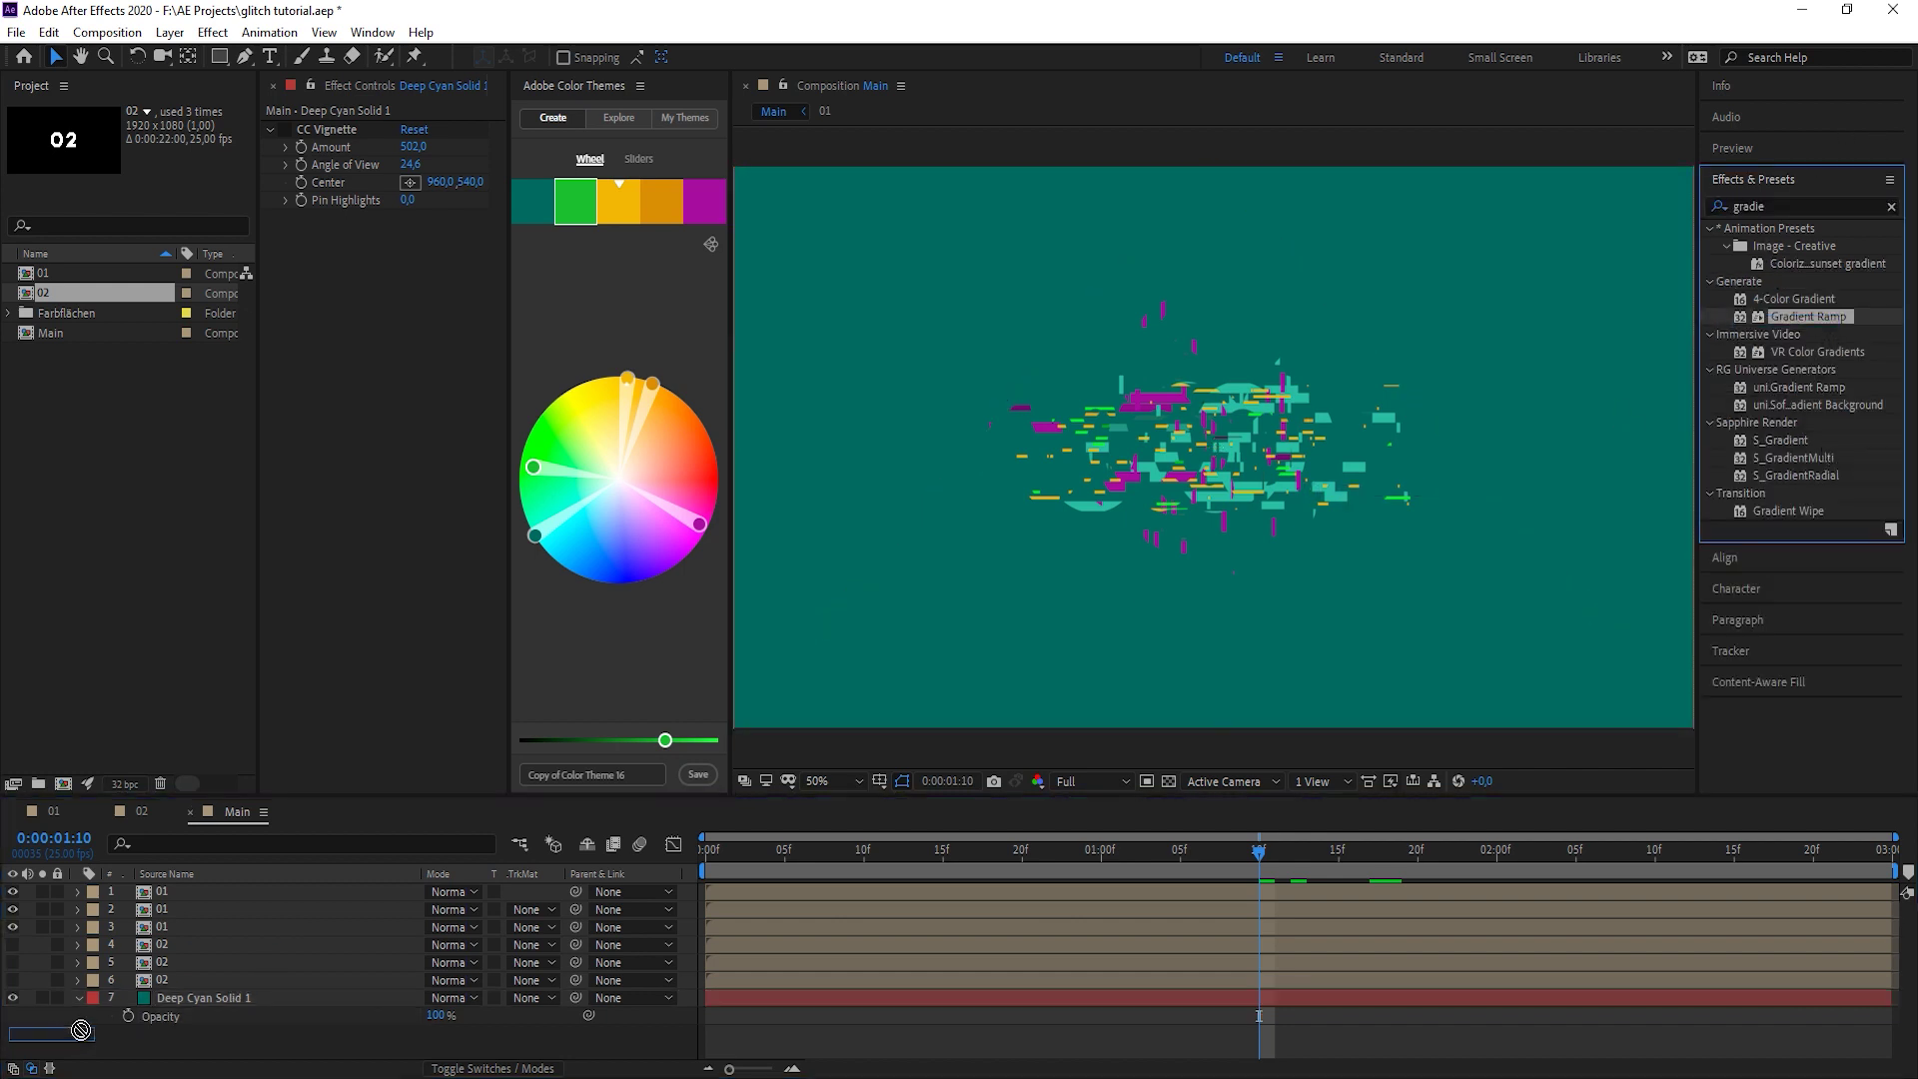
left_click(420, 309)
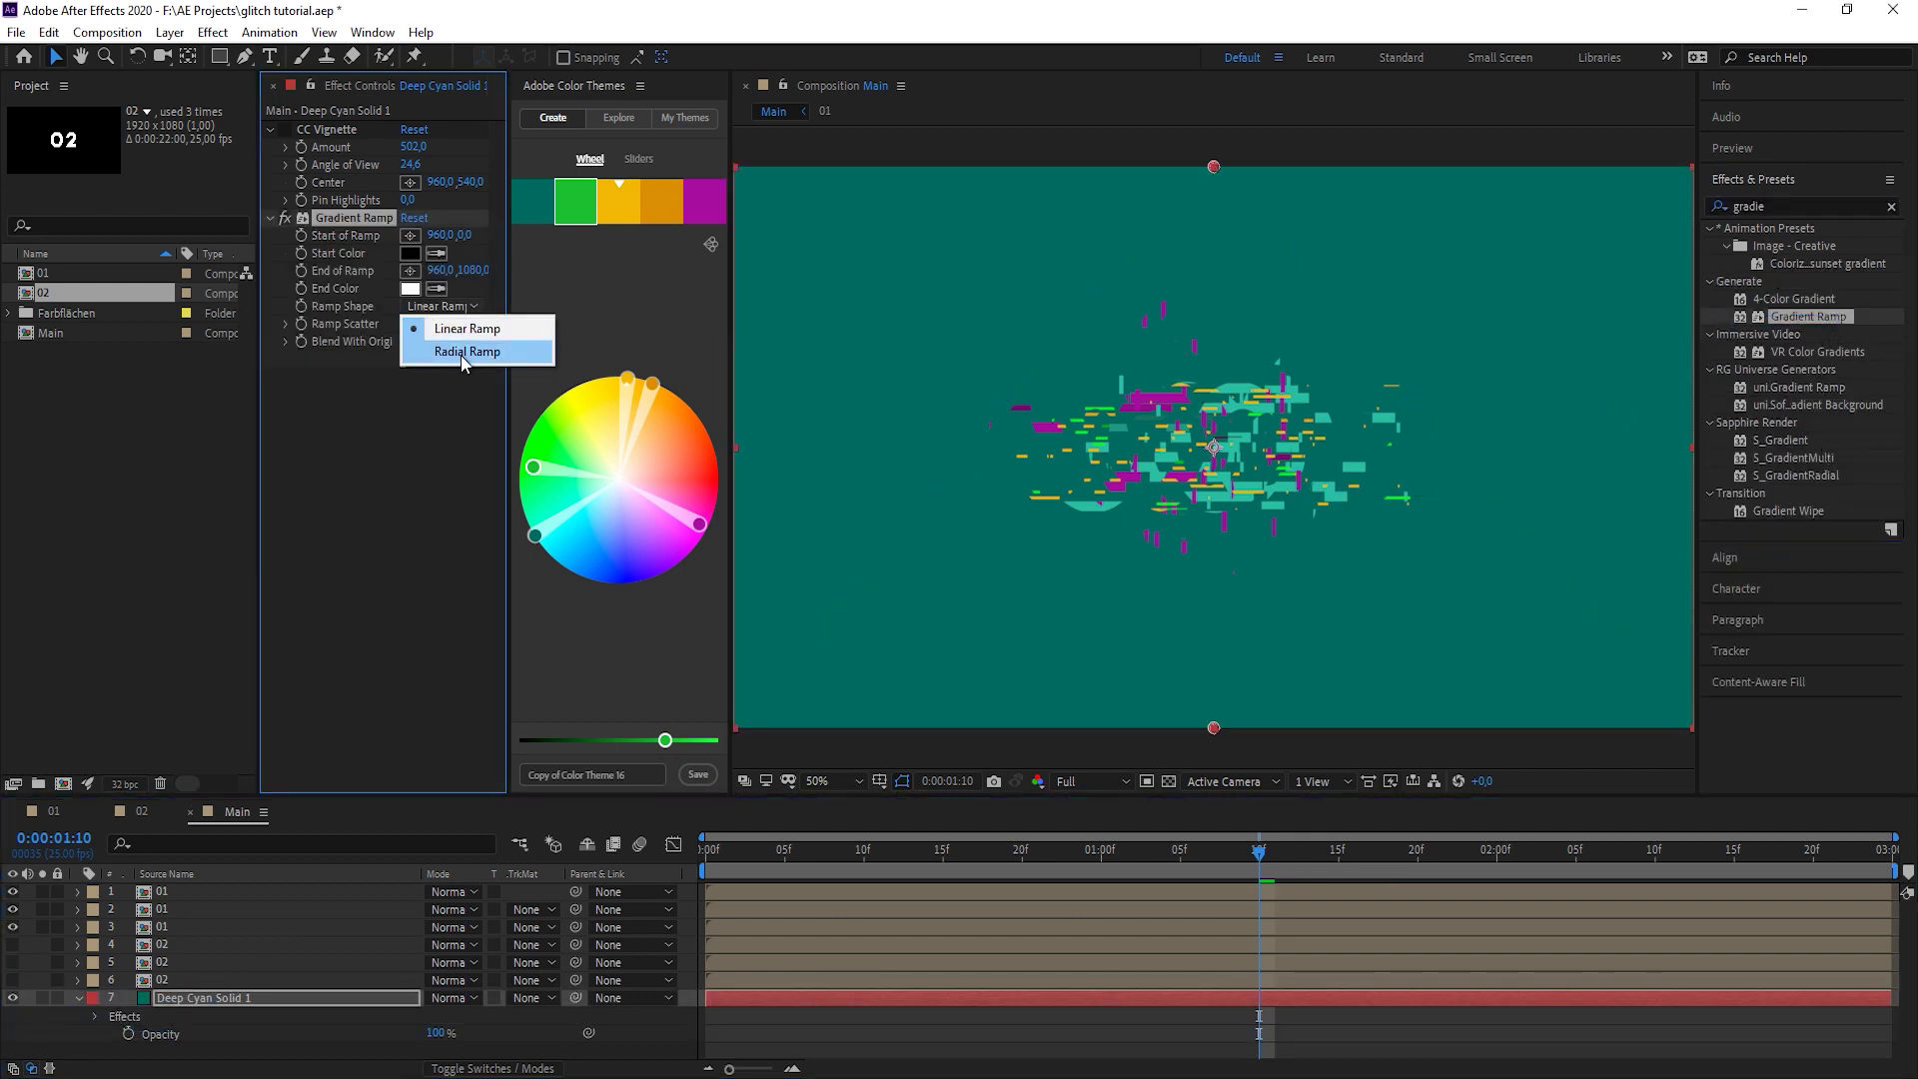
left_click(465, 351)
left_click(436, 252)
left_click(529, 211)
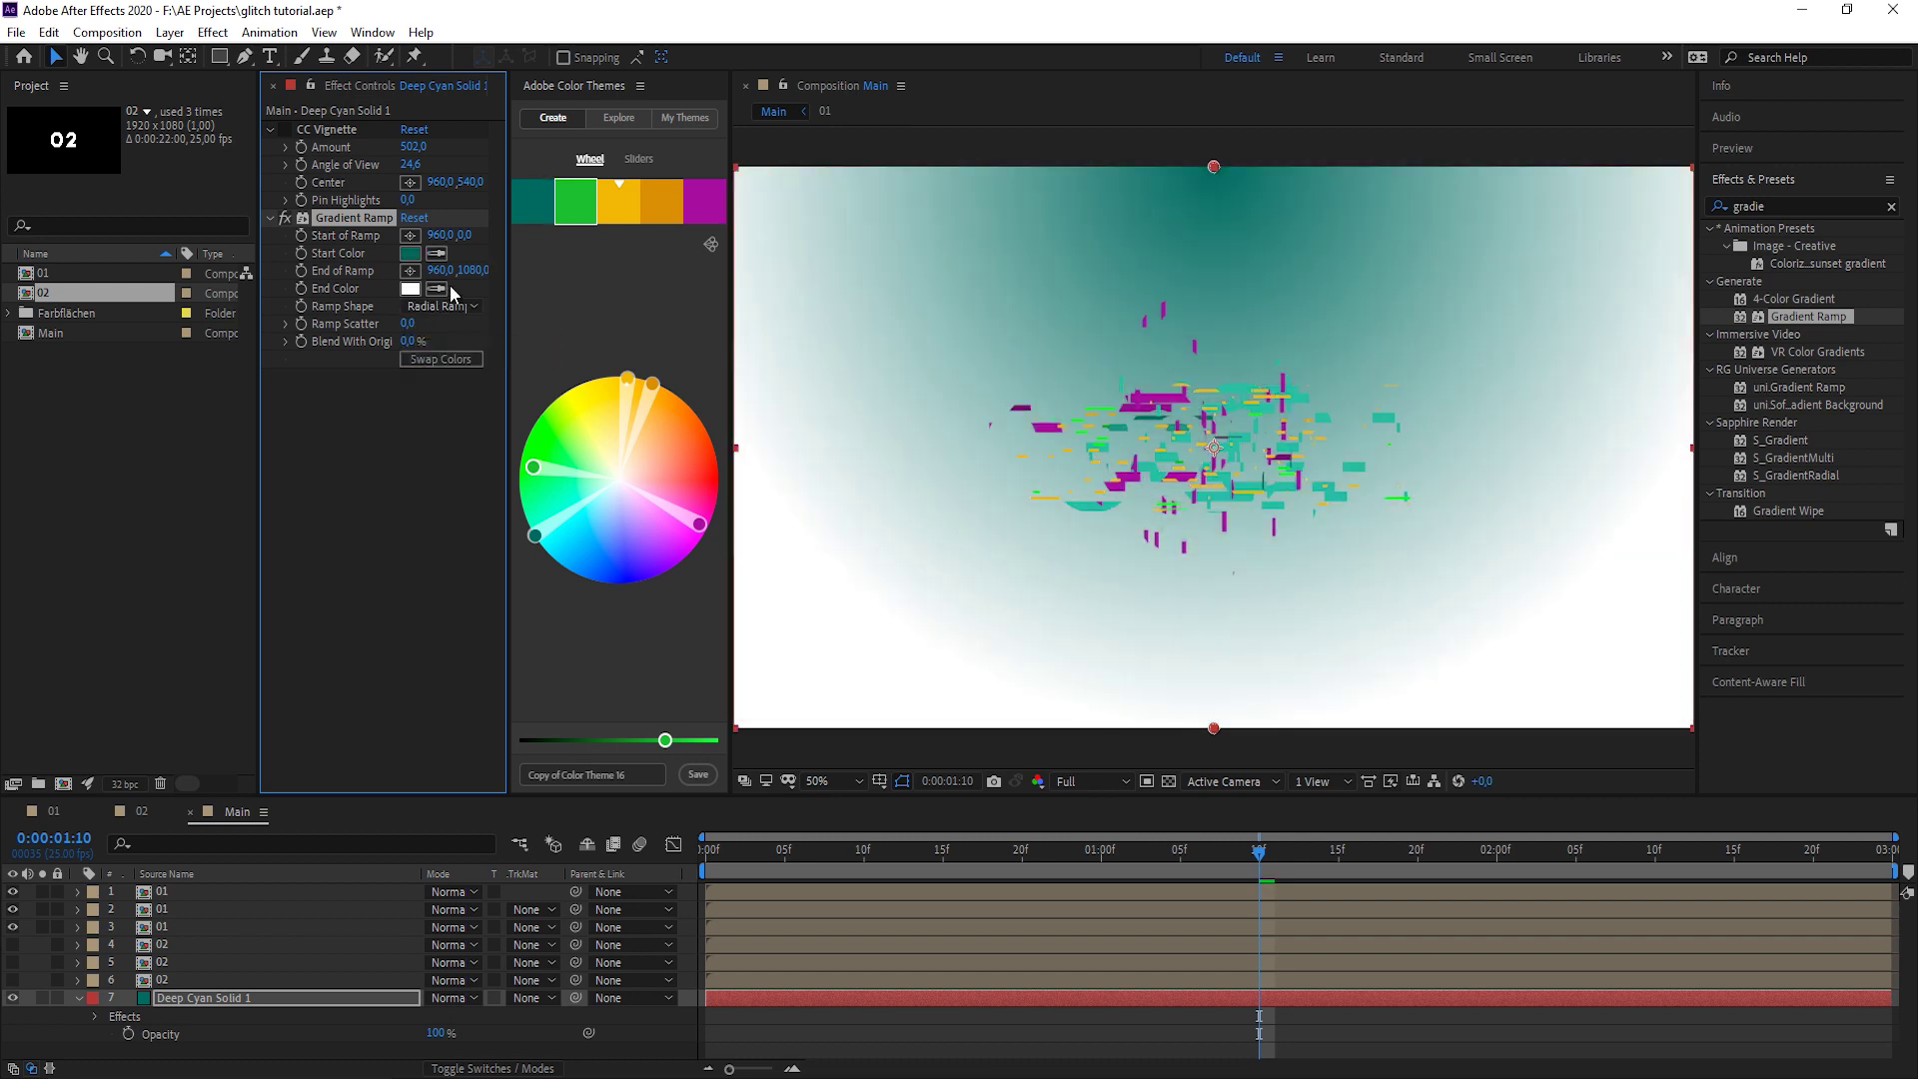
Sample the background ramp's Start Color for its End Color and darken it to a very dark teal.
left_click(435, 287)
left_click(411, 253)
left_click(411, 287)
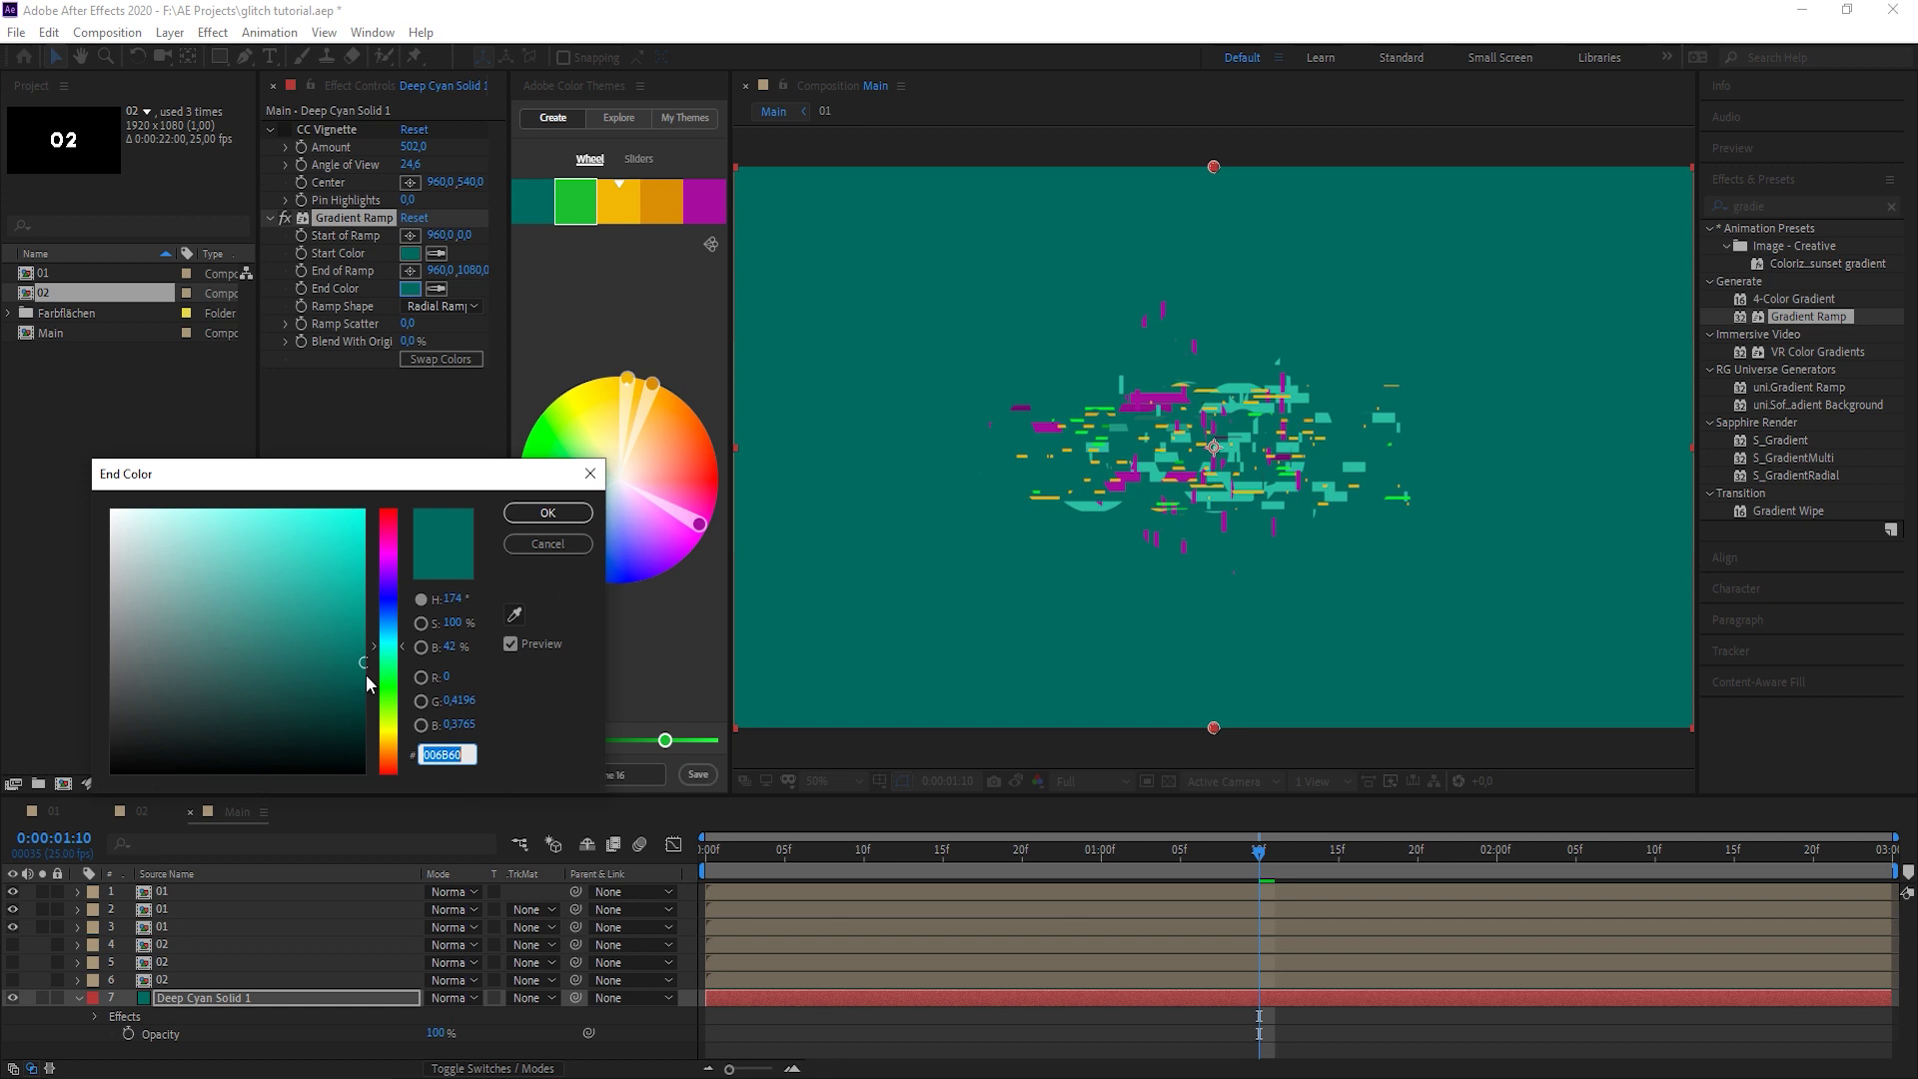
left_click_drag(366, 683, 368, 718)
key("Return")
Move the ramp's start point to about the composition center and its end point outside the lower-left area, at about 328, 1280.
left_click_drag(1213, 167, 1212, 444)
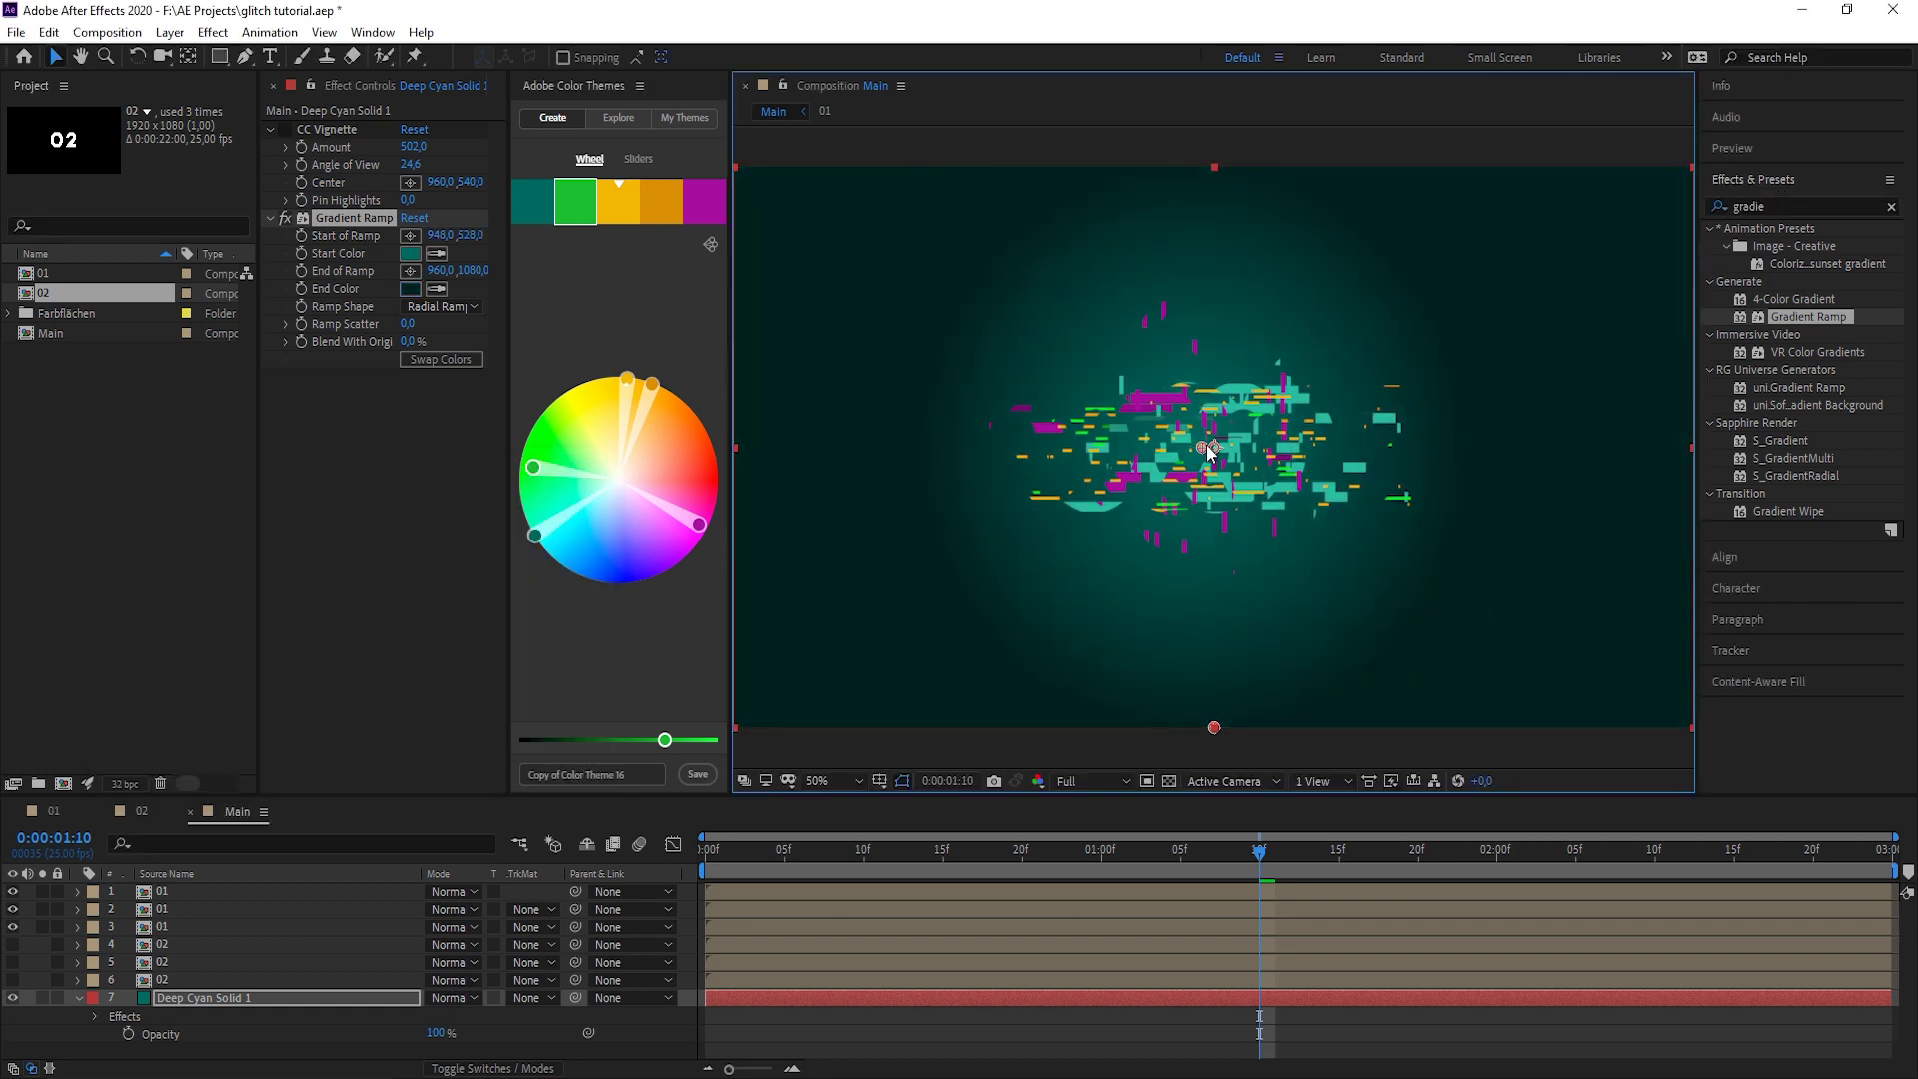
key("comma")
key("comma")
left_click_drag(1216, 590, 1061, 641)
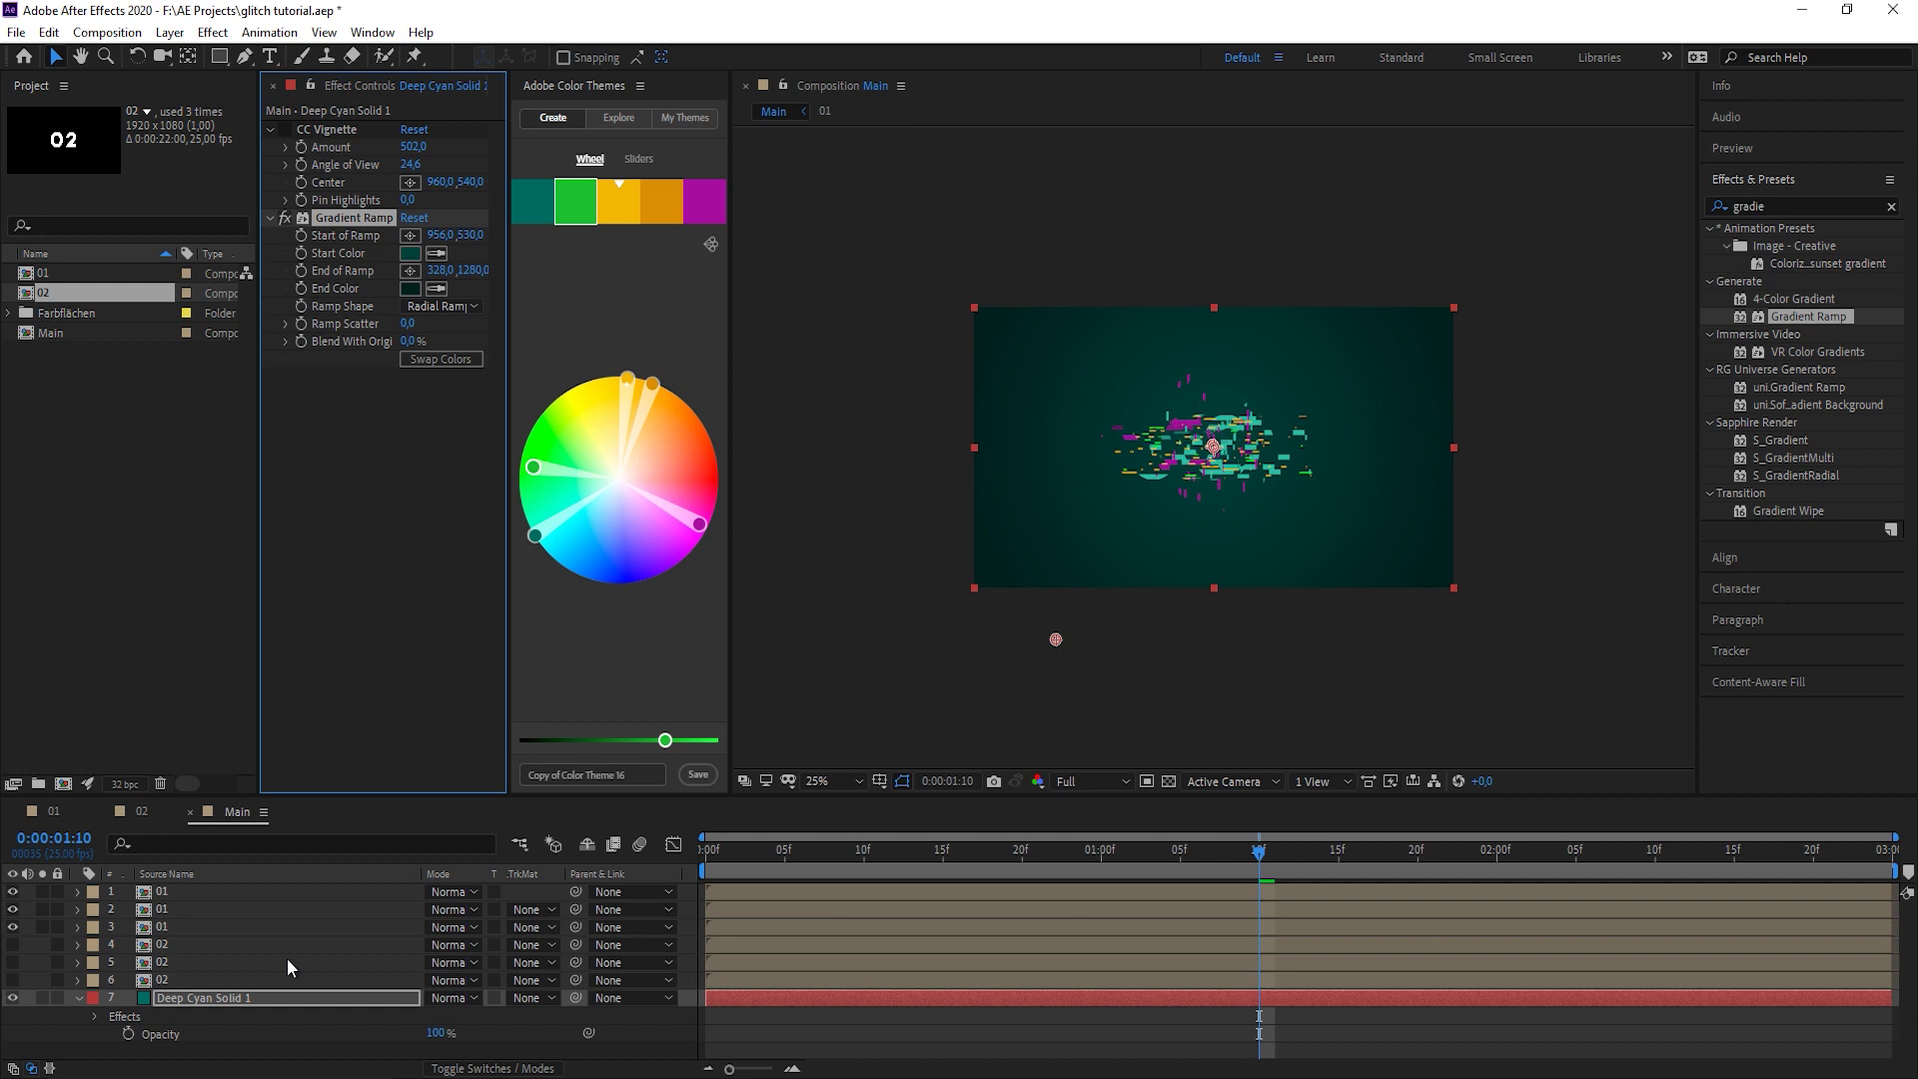
Create an adjustment layer and place it above all other layers.
key("ctrl+alt+y")
left_click_drag(213, 999, 237, 889)
key("period")
key("period")
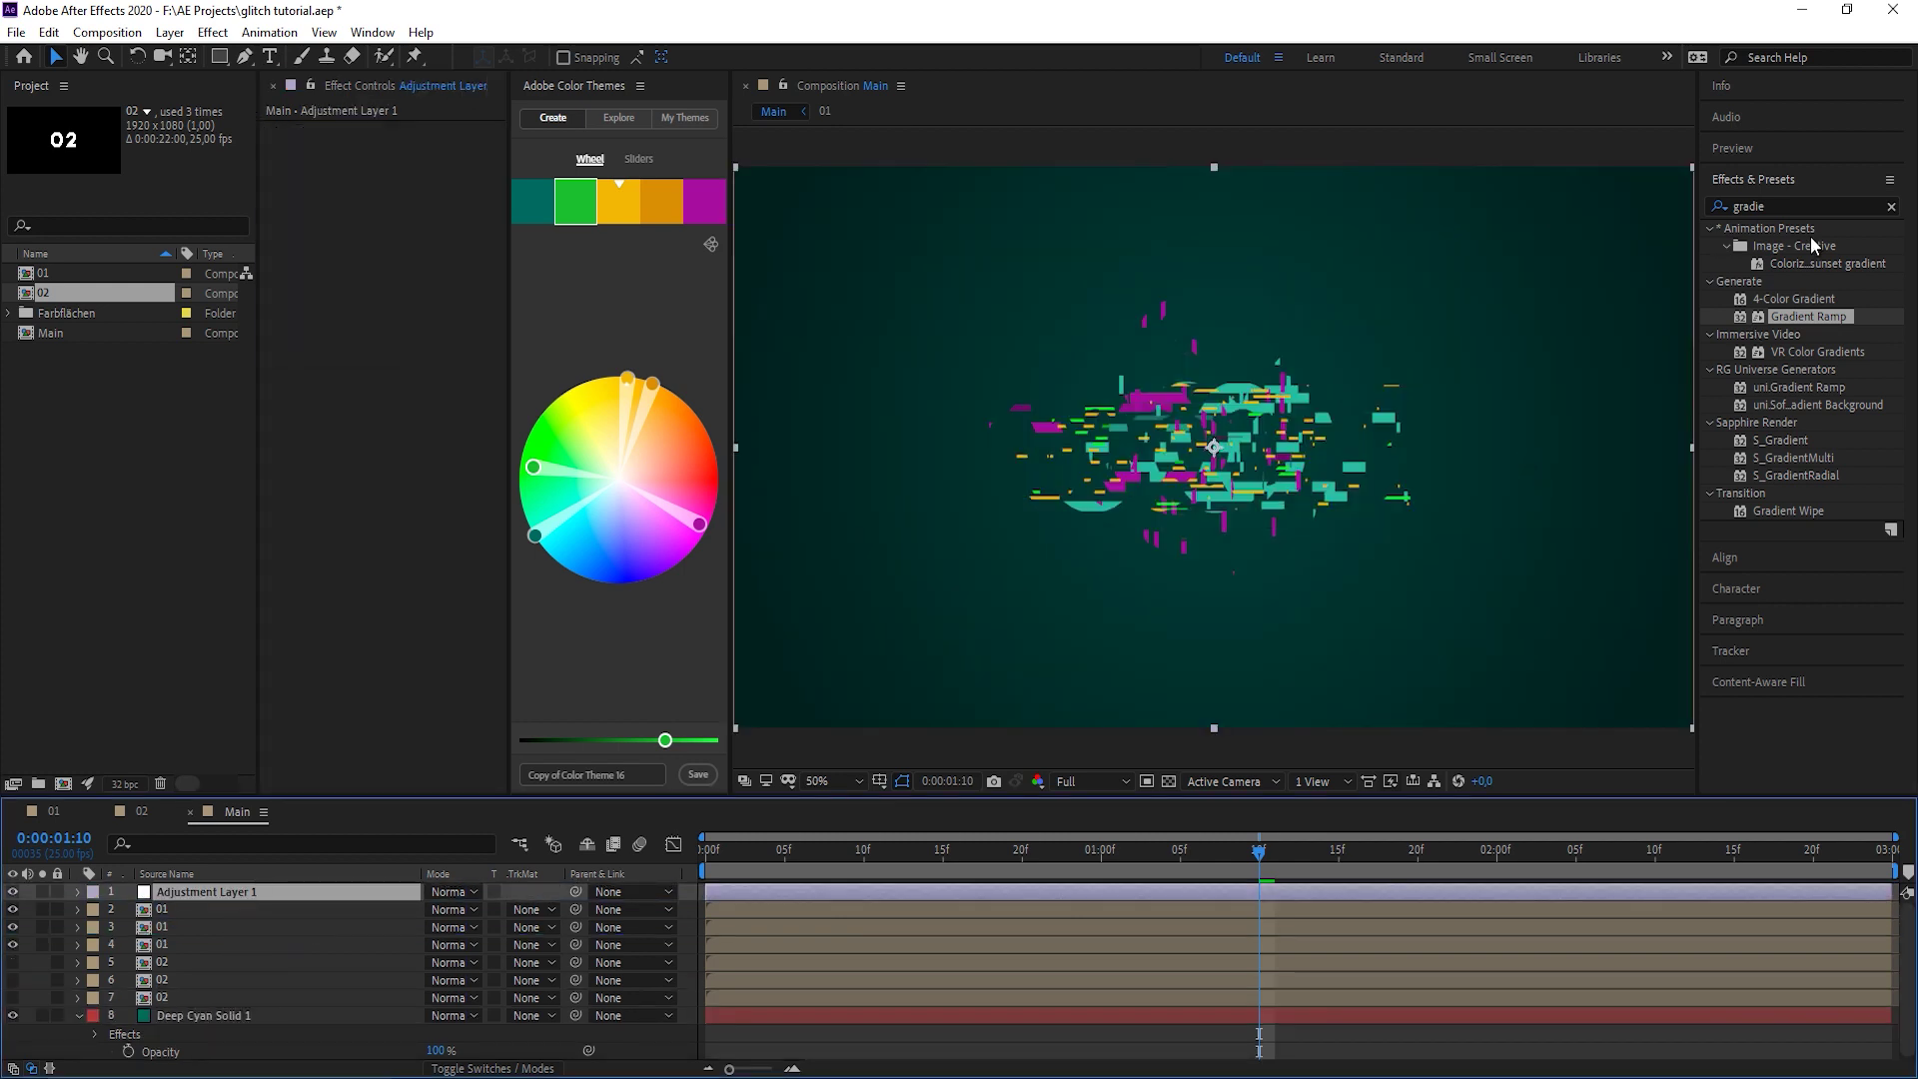
Apply Glow to the adjustment layer with Threshold 58%, Radius 12 and Intensity 0.2.
double_click(1803, 205)
type("glow")
left_click_drag(1784, 669, 1257, 598)
key("period")
left_click_drag(411, 163, 442, 164)
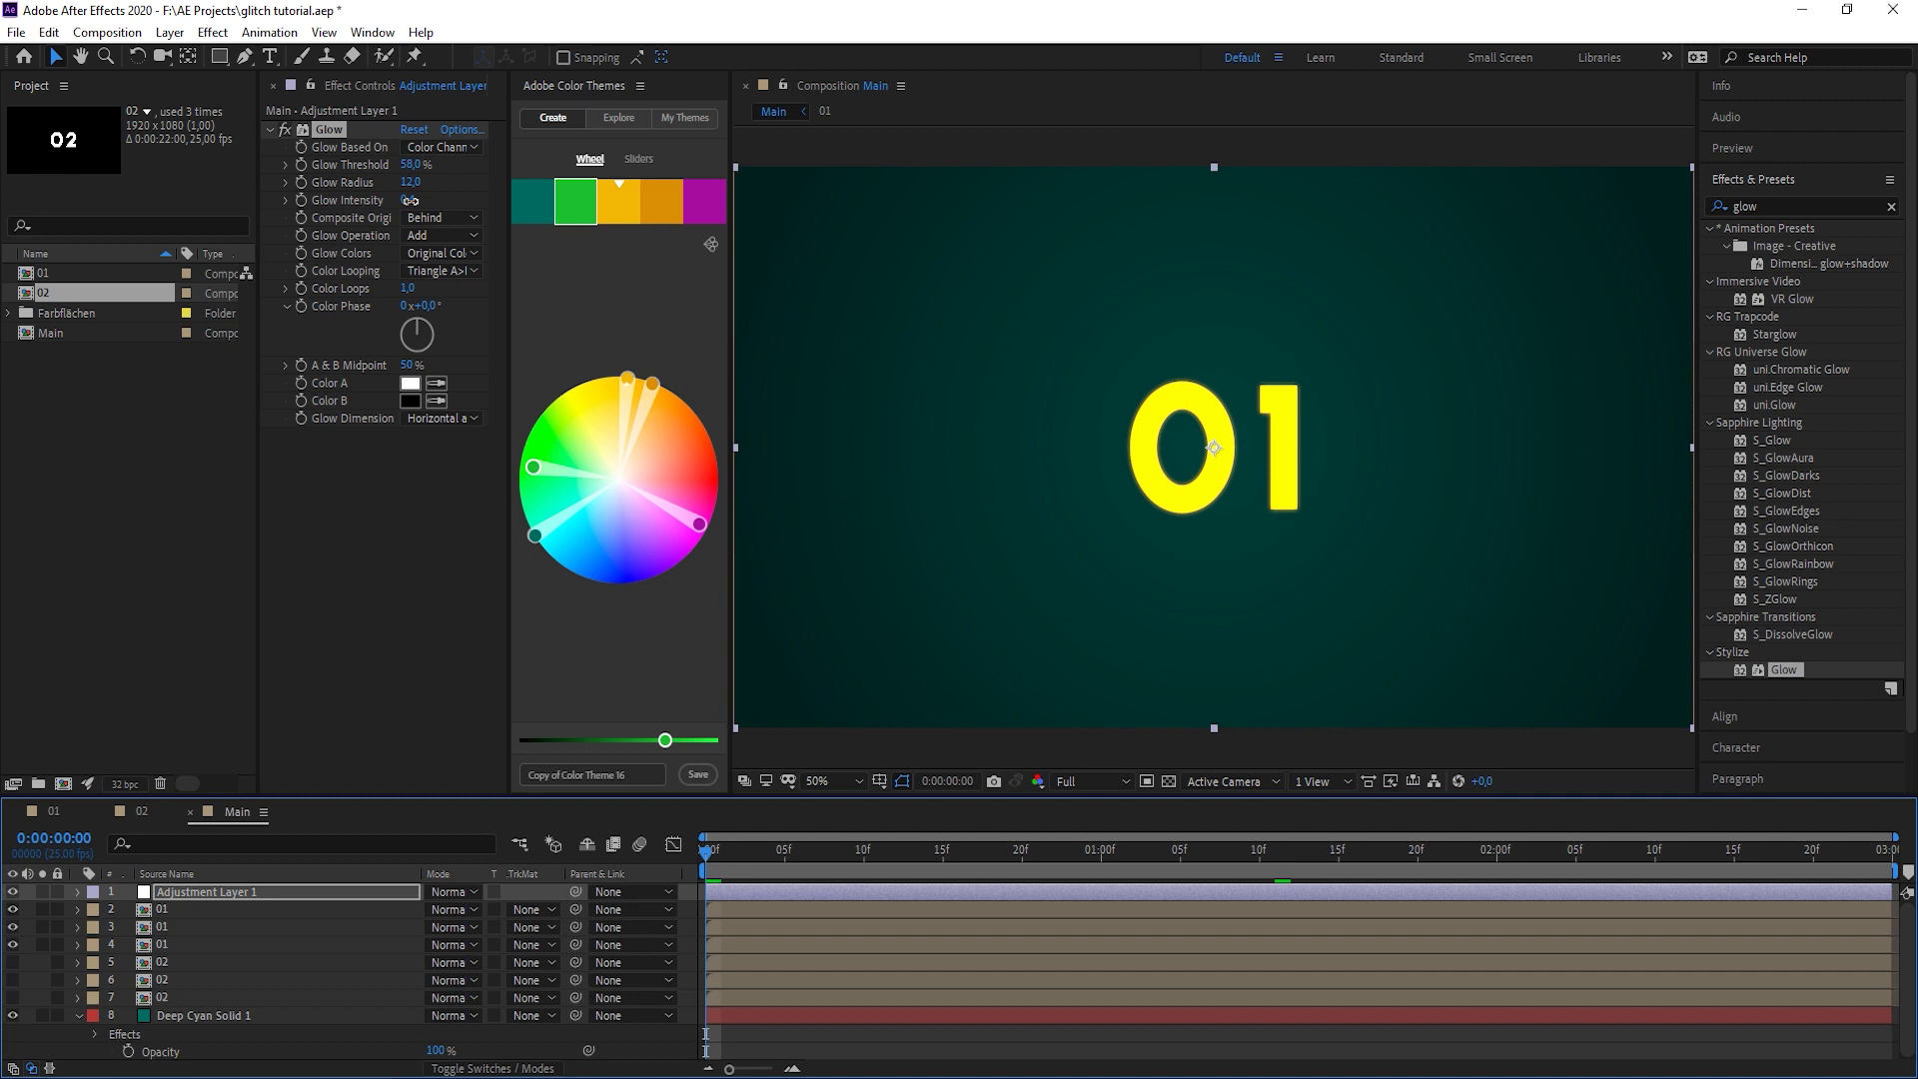
left_click_drag(409, 201, 398, 203)
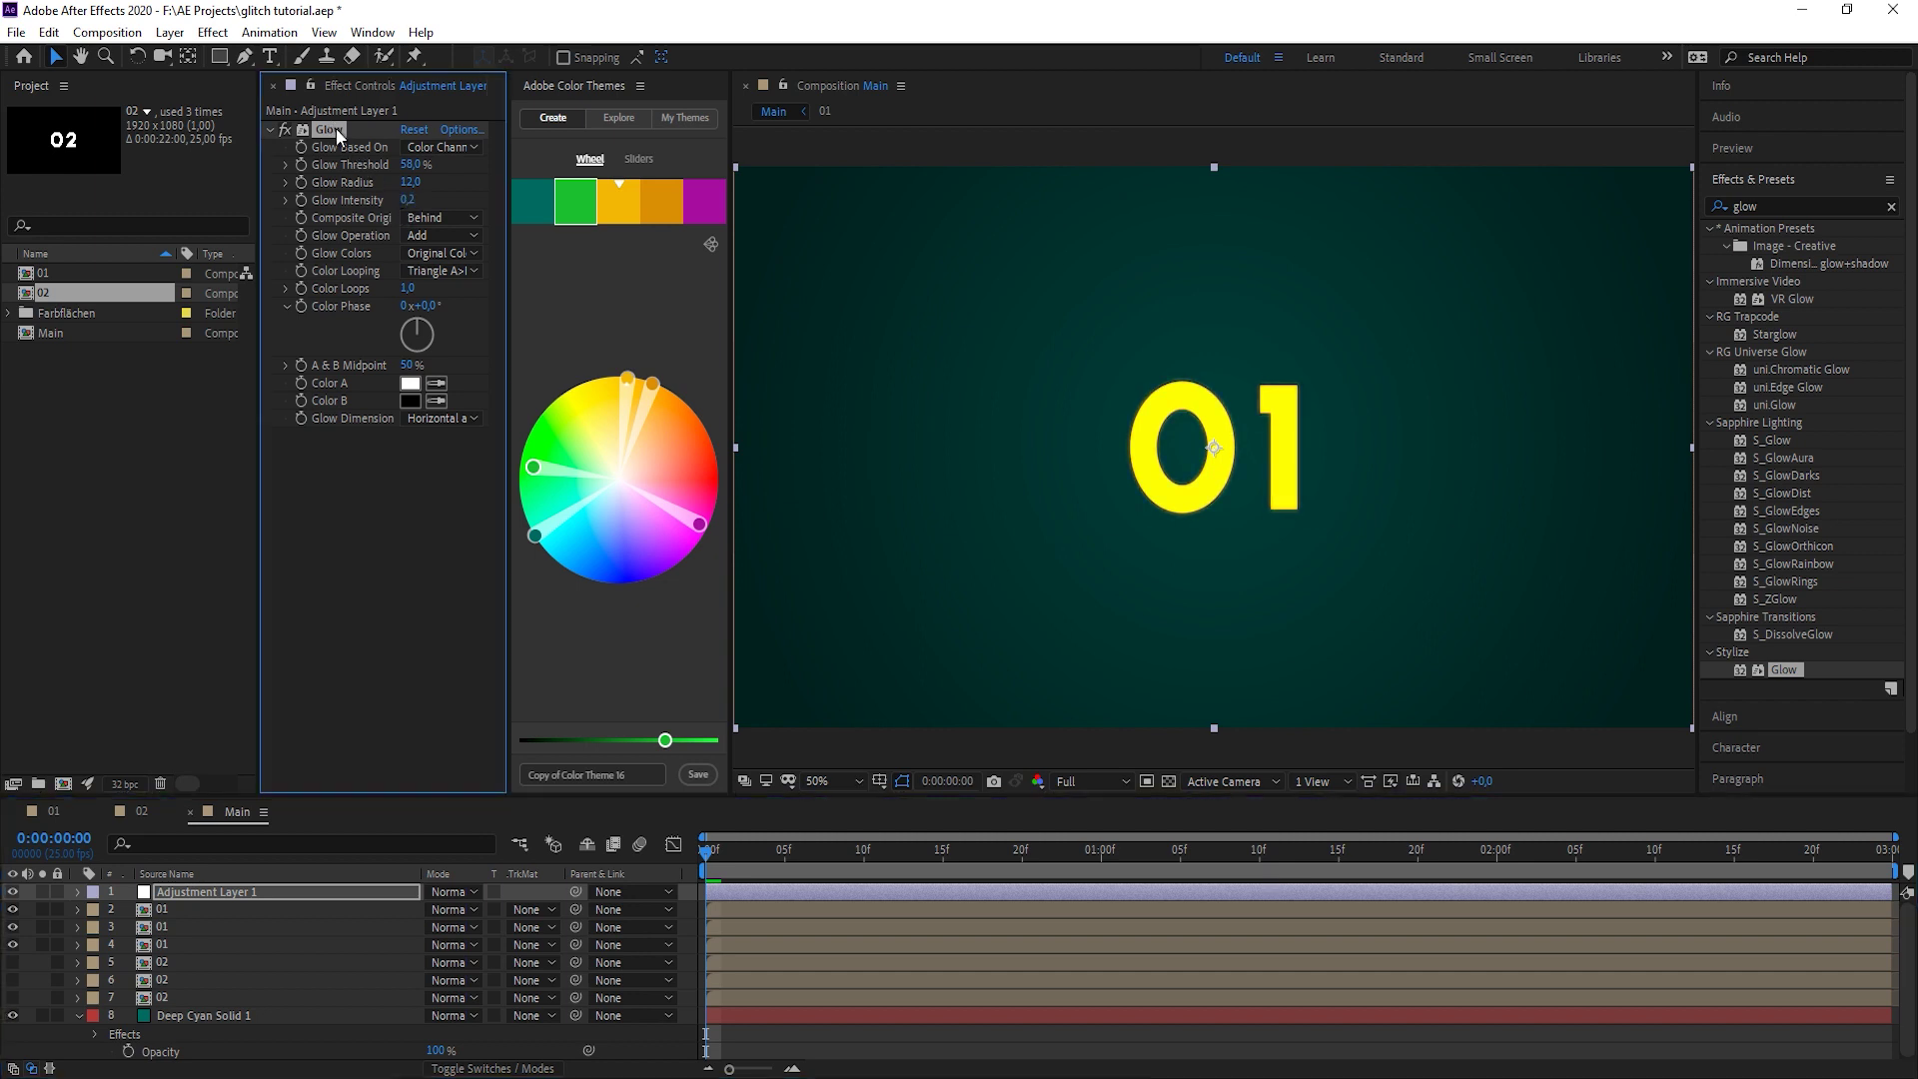
Duplicate the Glow effect and set the copy's Threshold to 31%, Radius to 950 and Intensity to 0.4.
key("ctrl+d")
left_click_drag(408, 506, 530, 514)
left_click_drag(366, 476, 679, 481)
left_click(1259, 847)
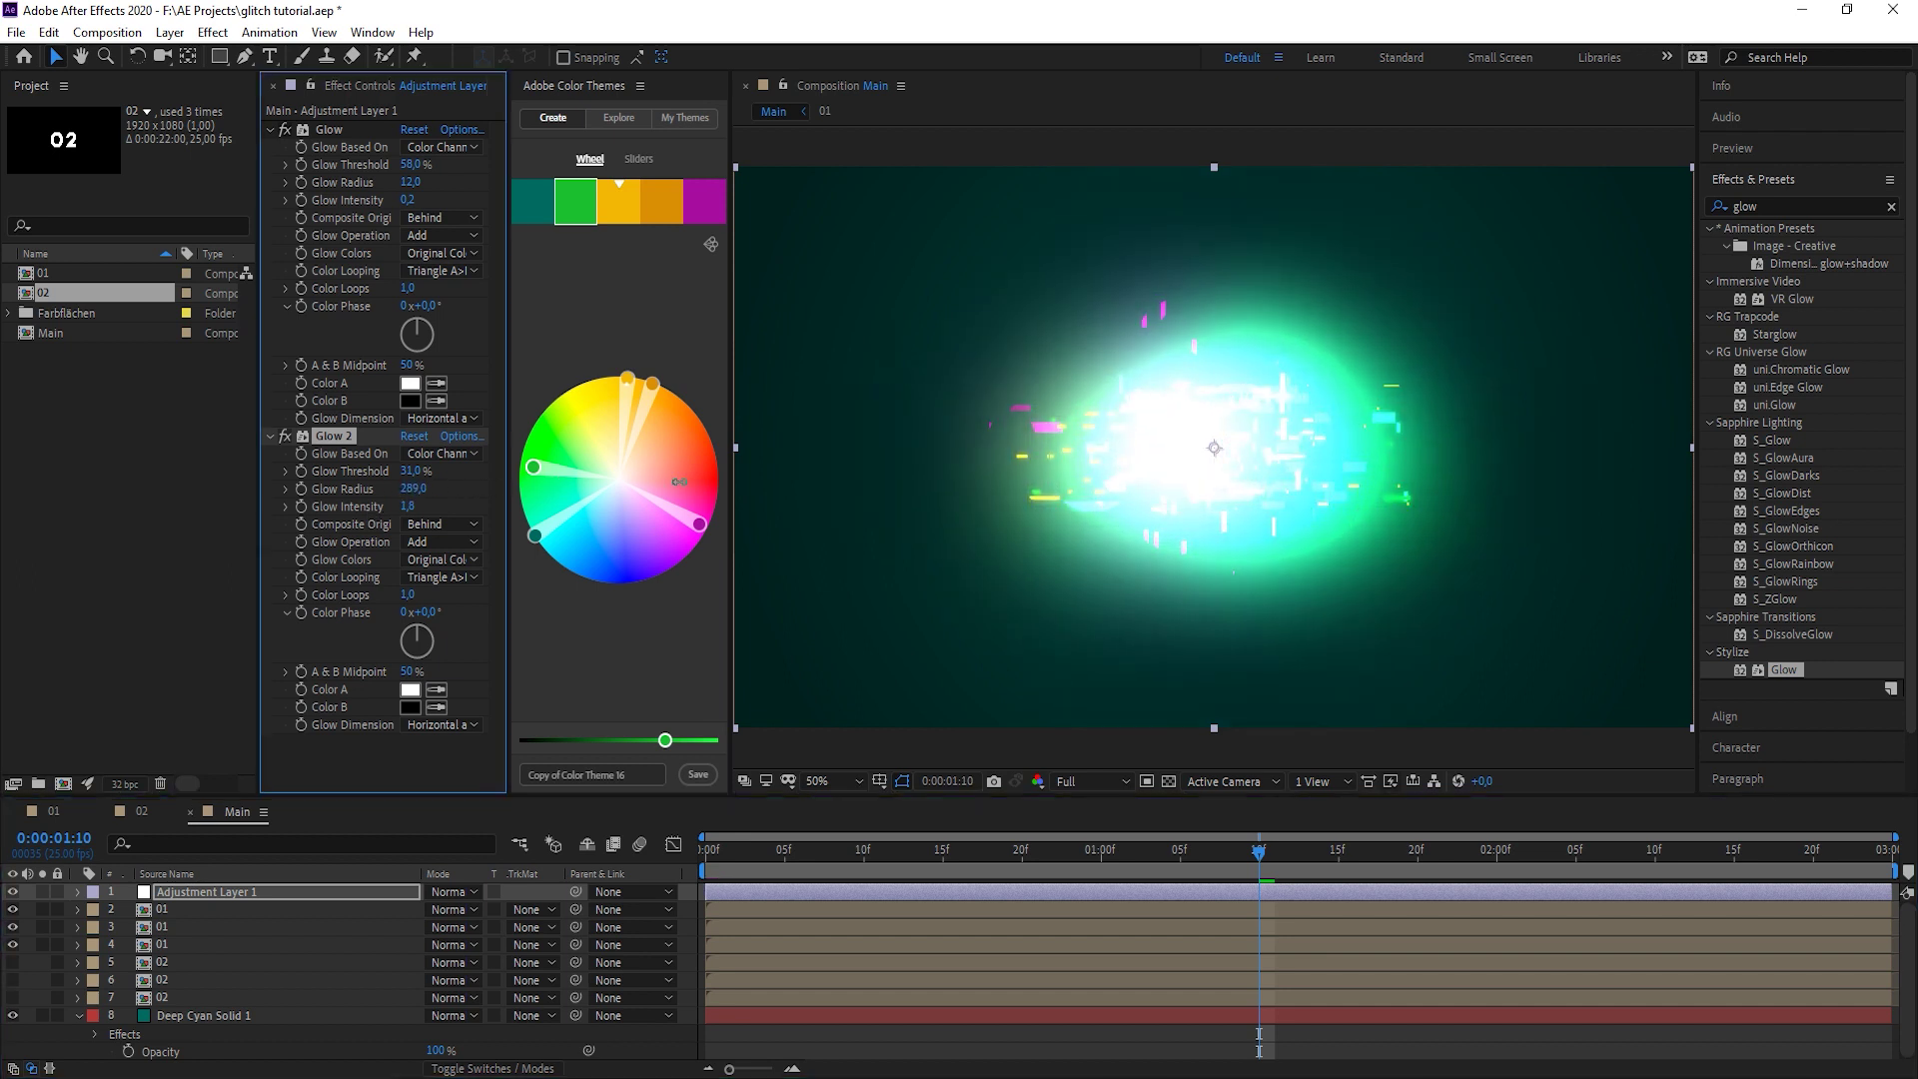
left_click_drag(732, 490, 1382, 516)
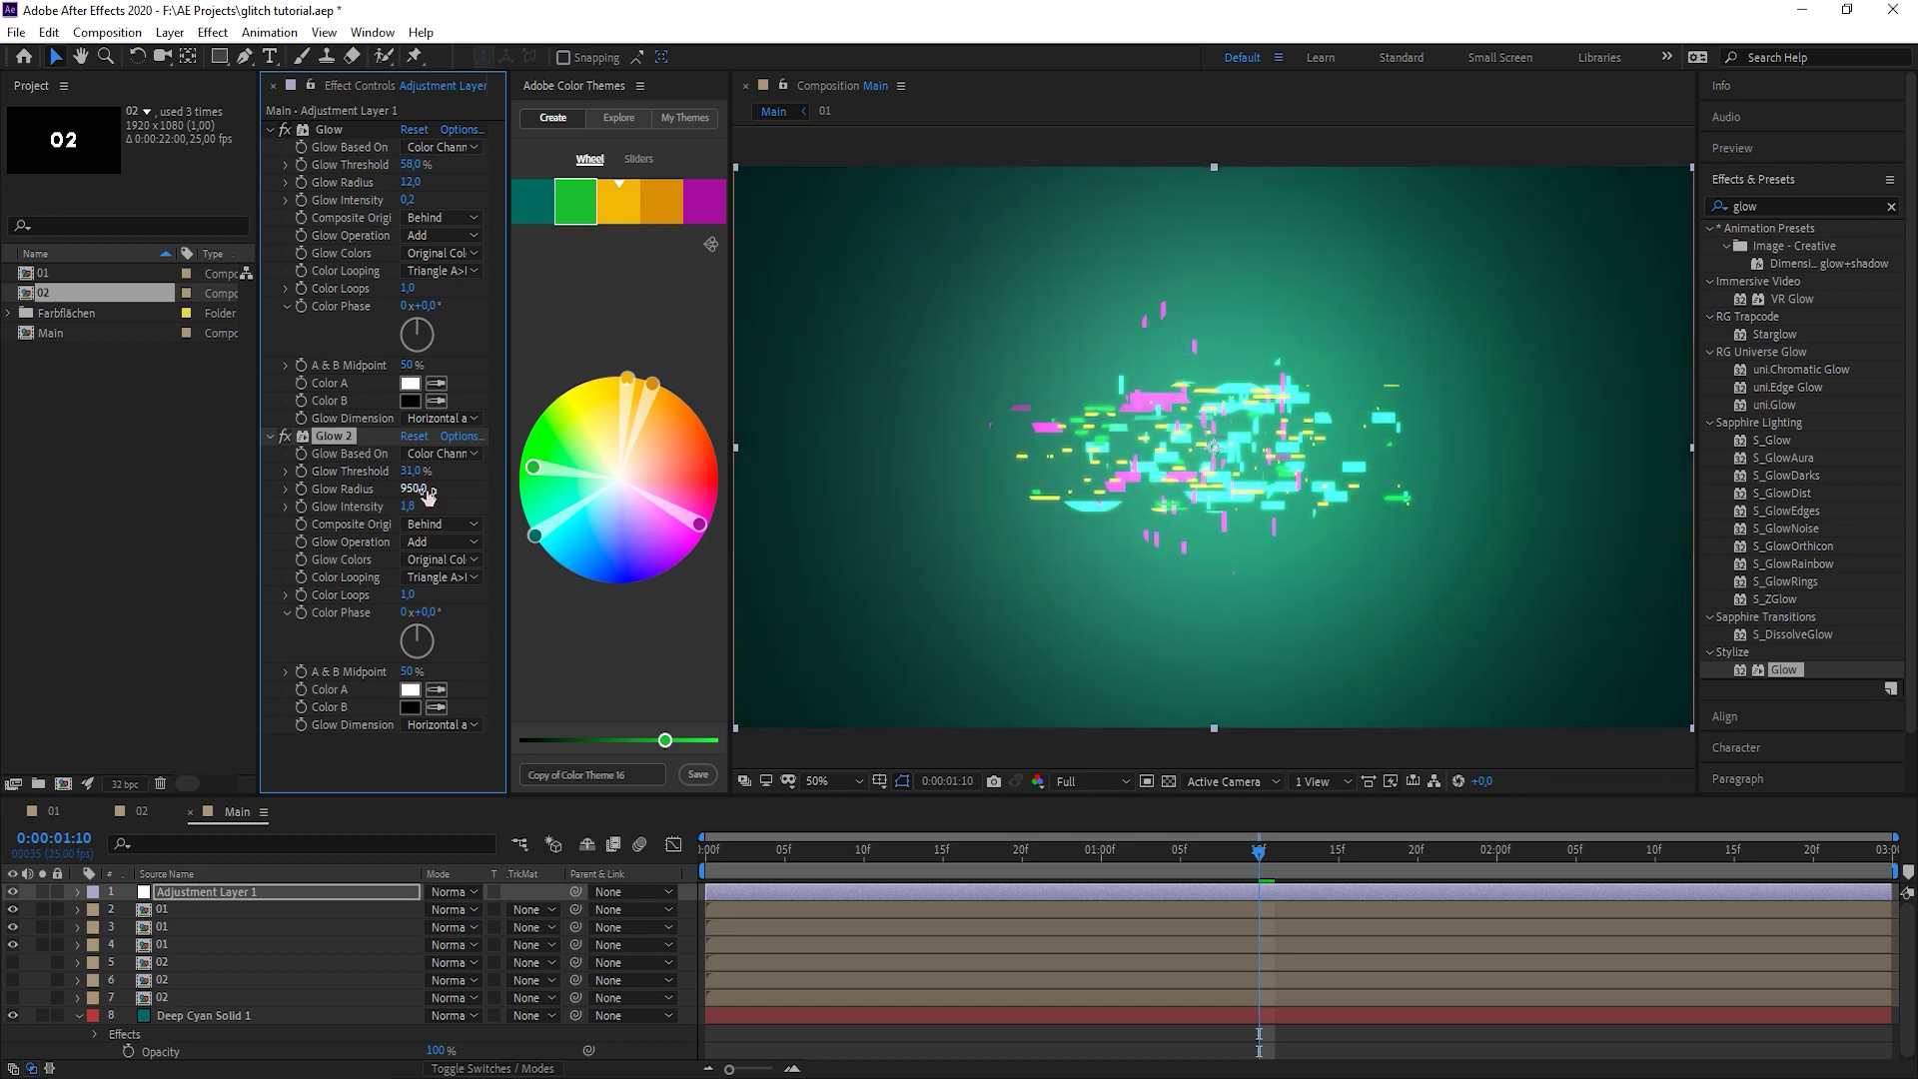
left_click_drag(410, 507, 296, 536)
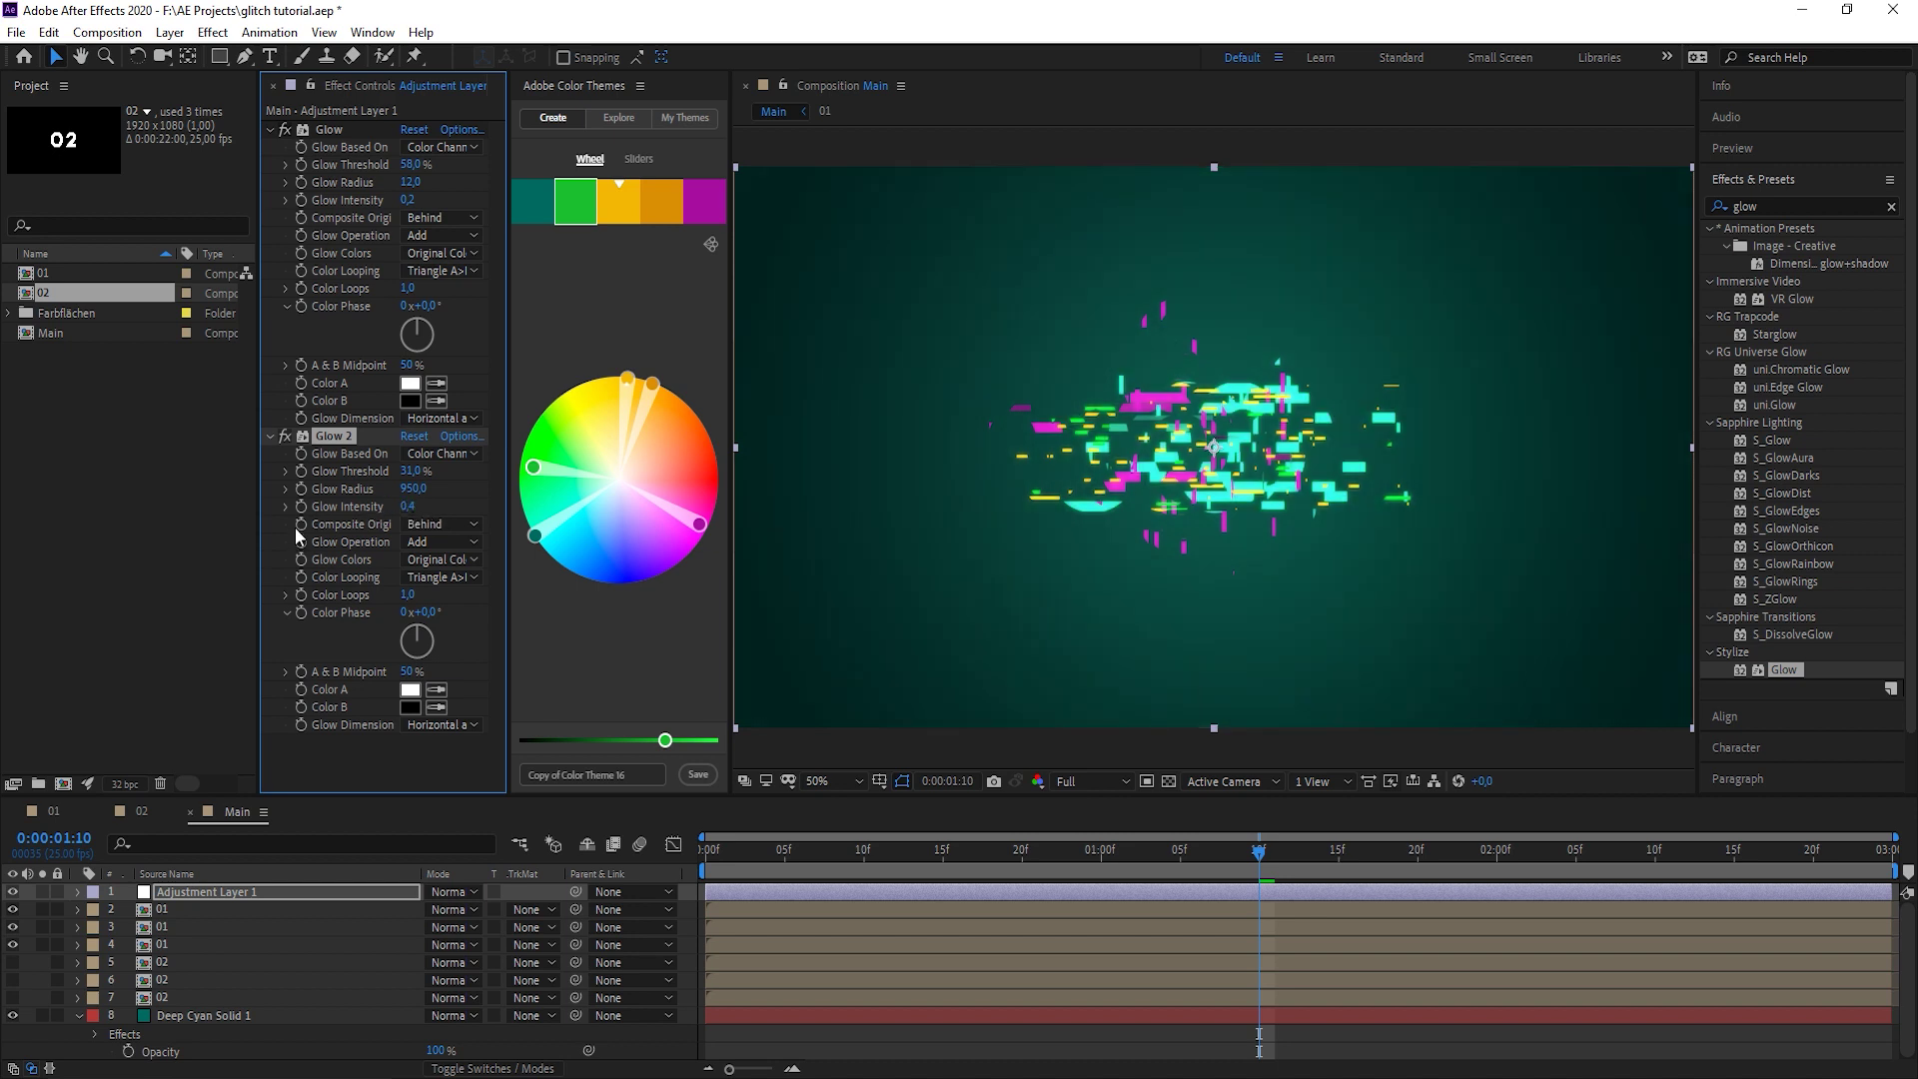
Compare the image with and without the second Glow, and preview the animation from the start.
left_click(281, 436)
left_click(282, 435)
left_click(282, 435)
left_click(282, 436)
key("Home")
key("comma")
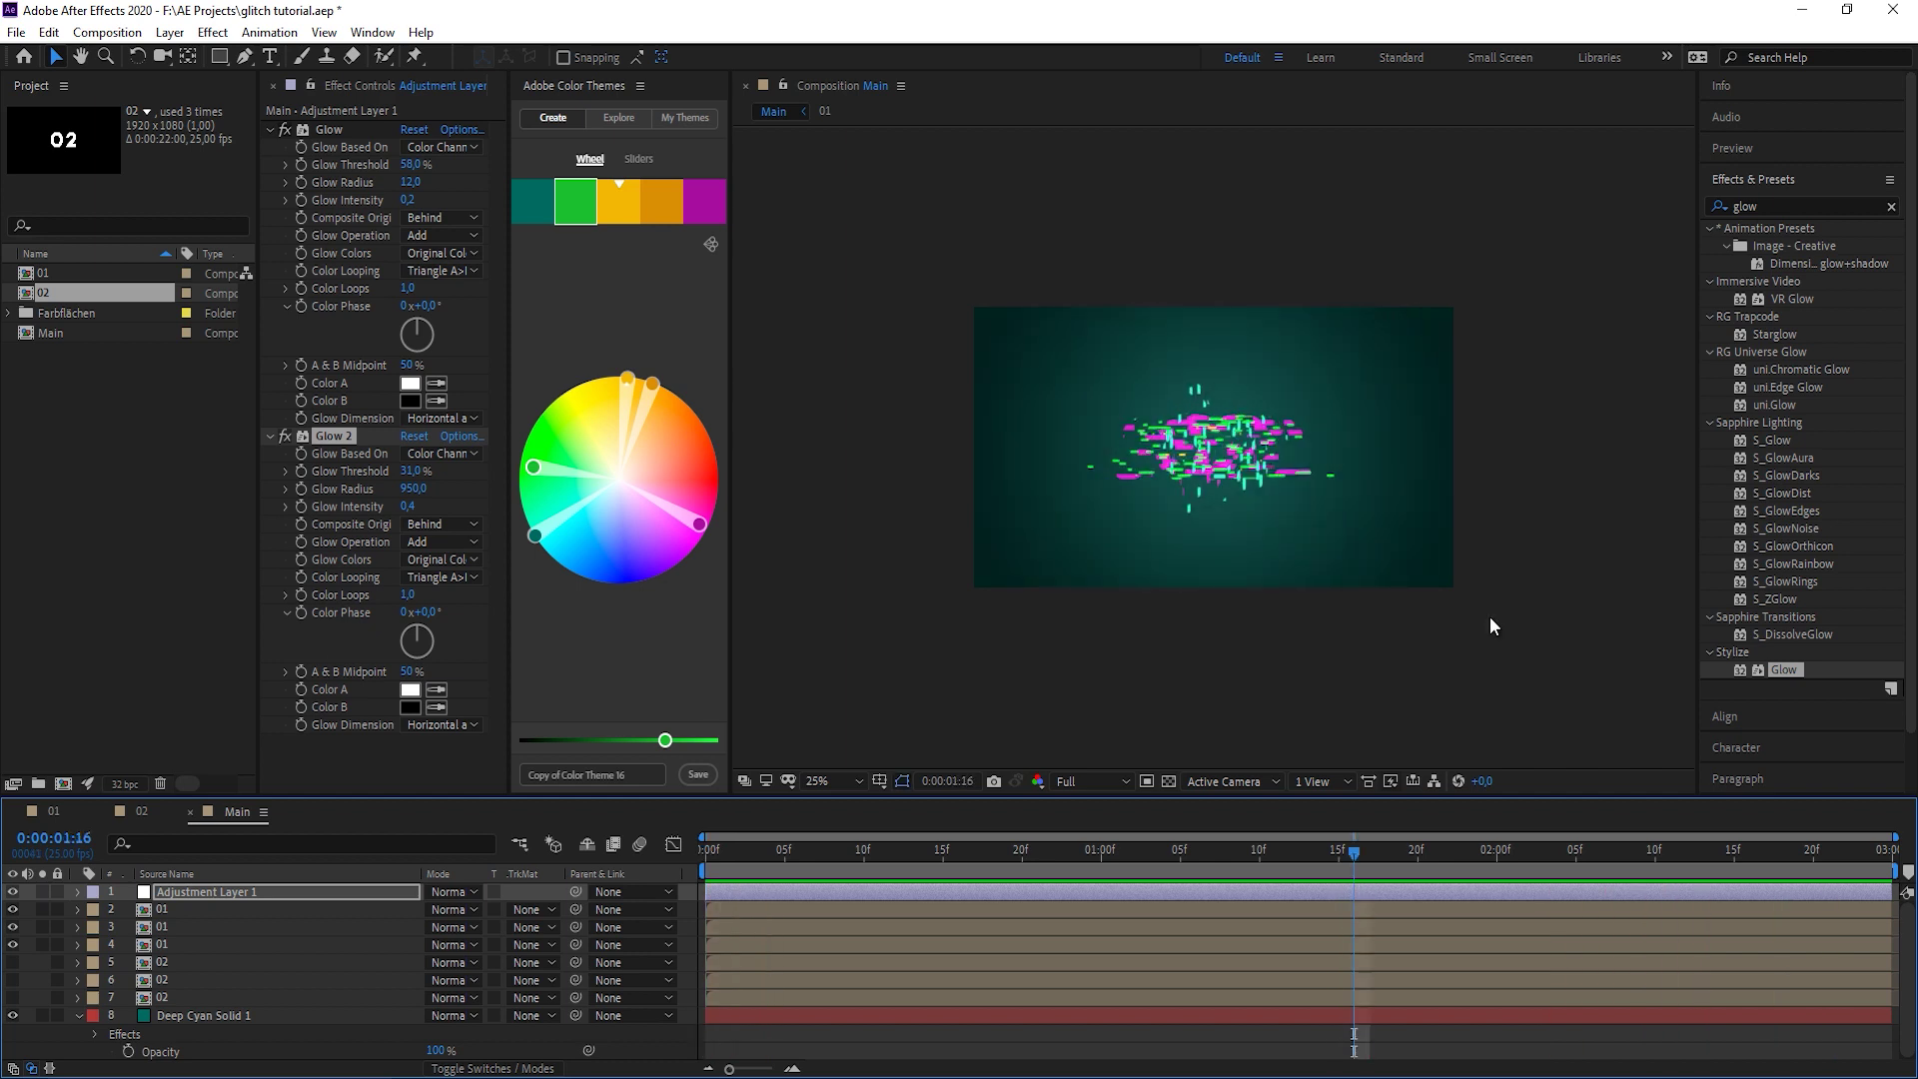
key("period")
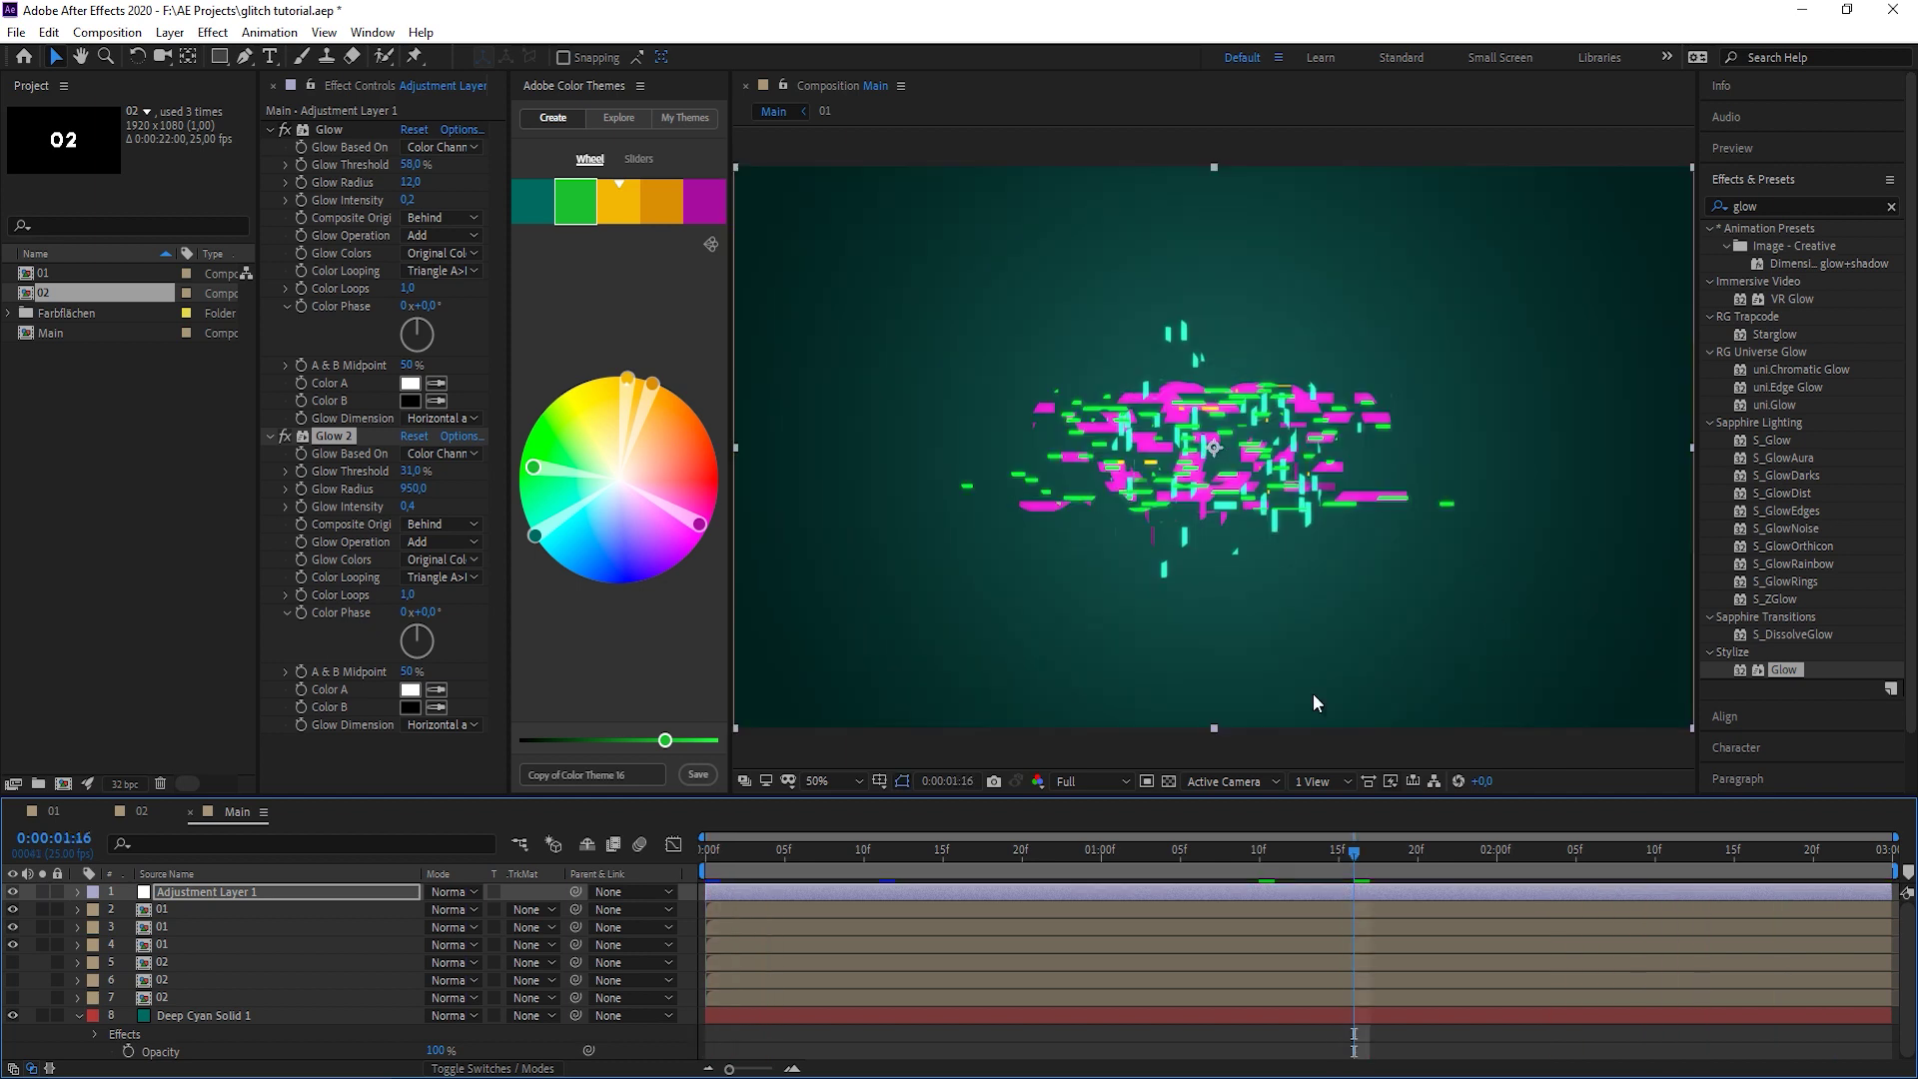
Rename the adjustment layer carrying the Glow effects as glow.
left_click(227, 890)
key("Return")
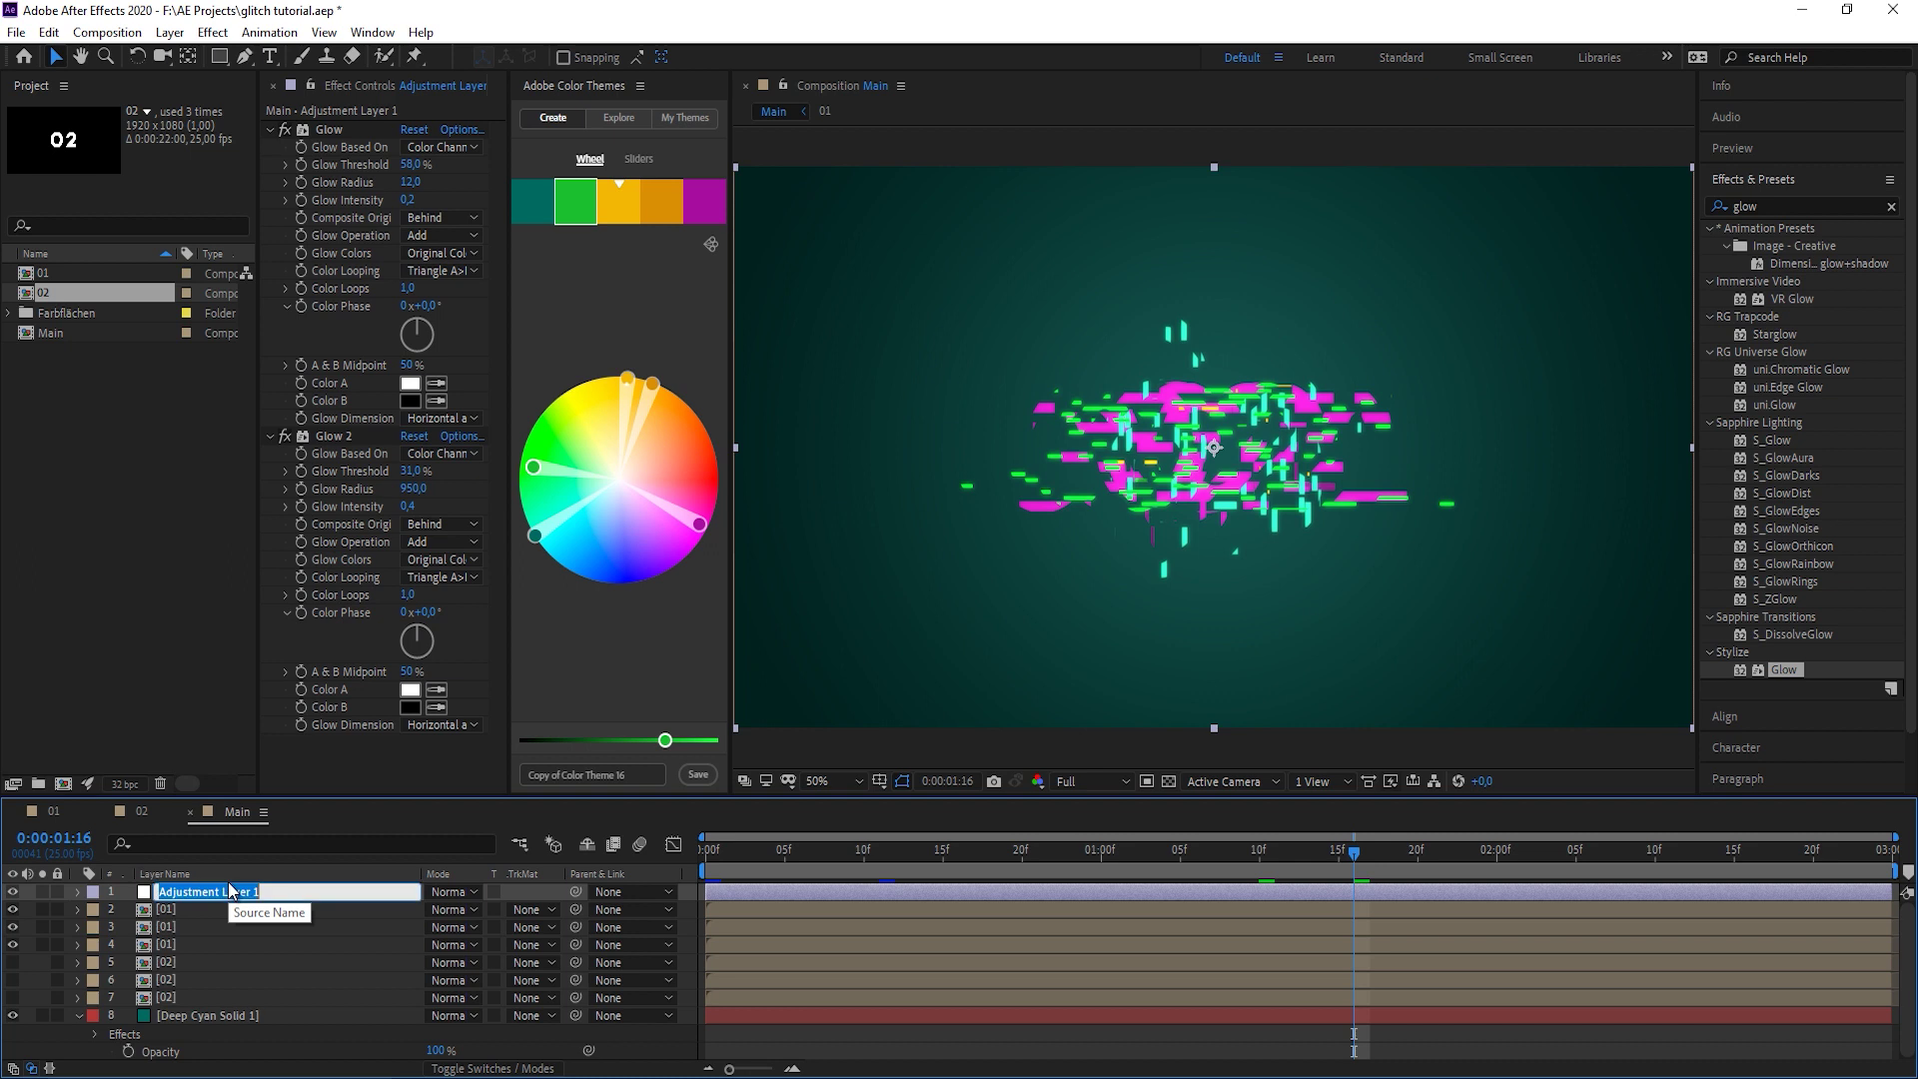
type("glow")
key("Return")
Add a second adjustment layer directly below the glow layer and apply Pixel Motion Blur to it.
key("ctrl+alt+y")
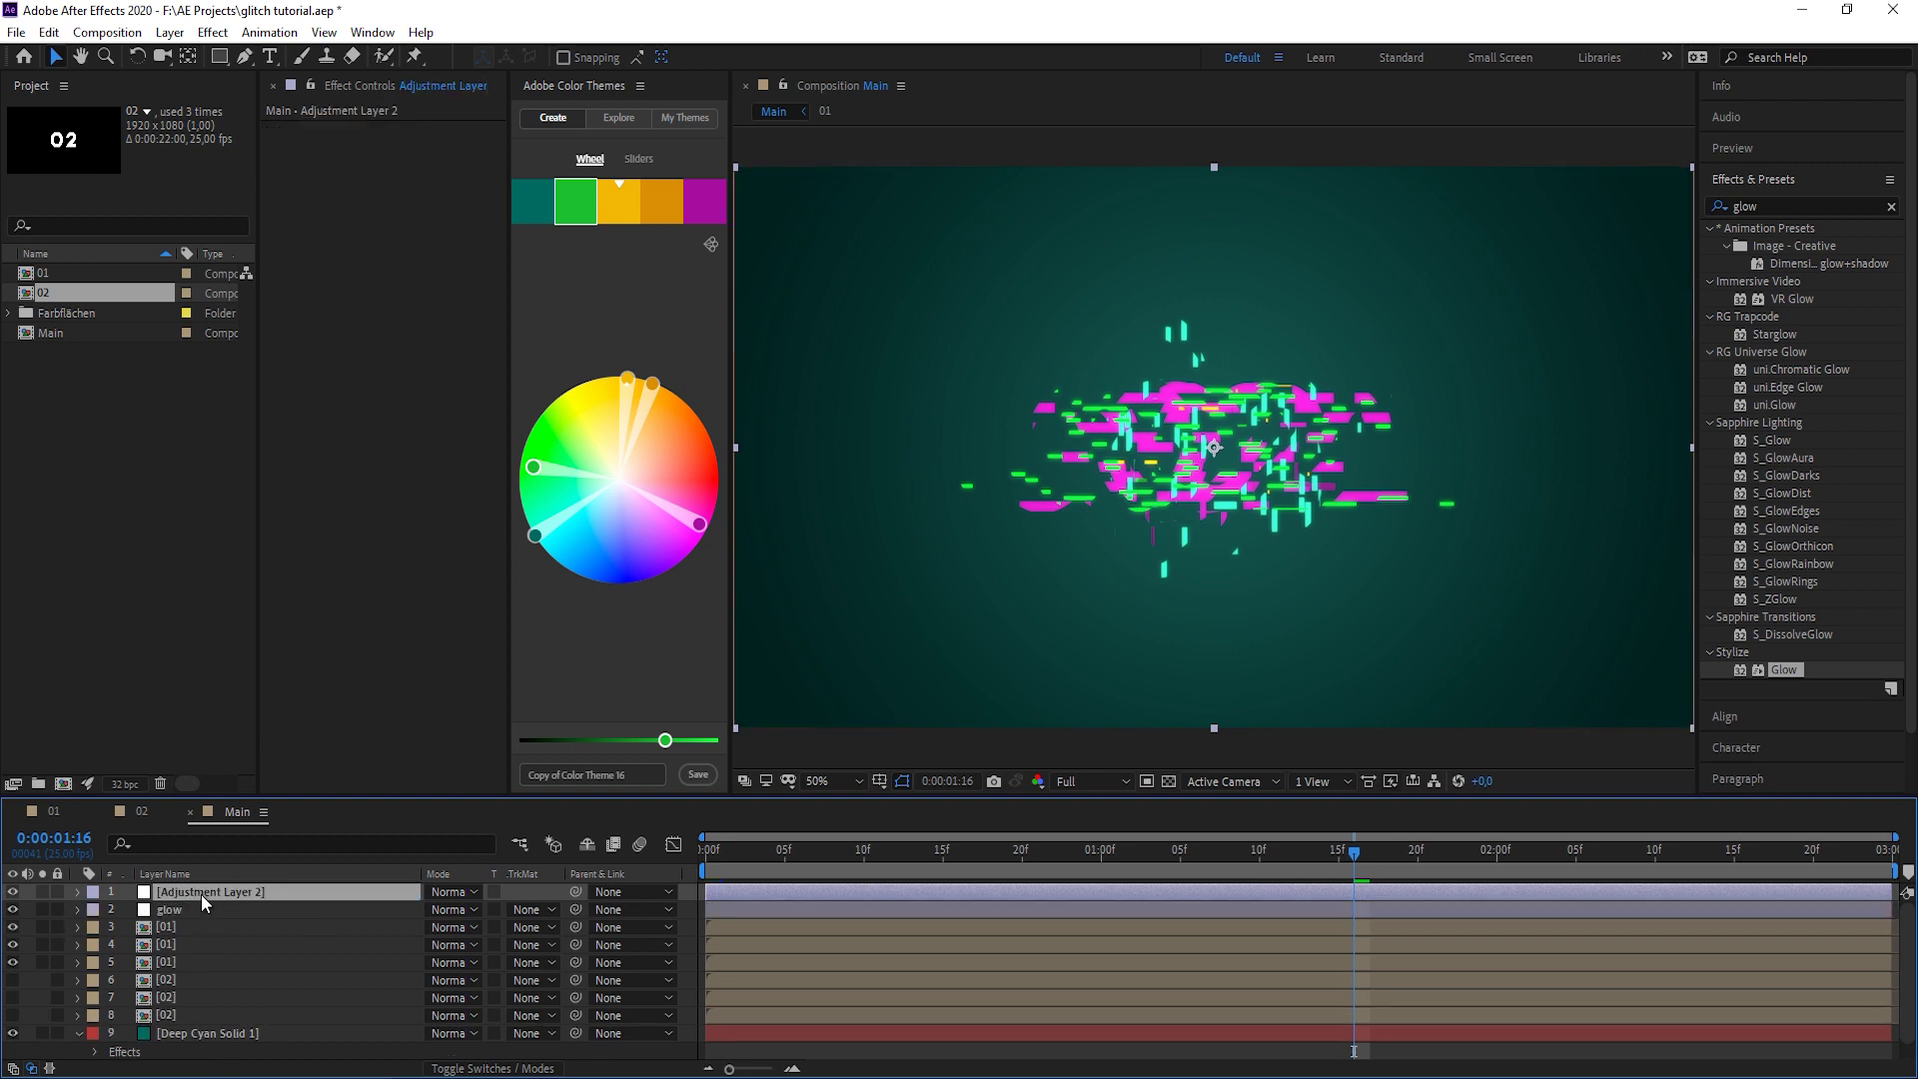
left_click_drag(202, 893, 203, 917)
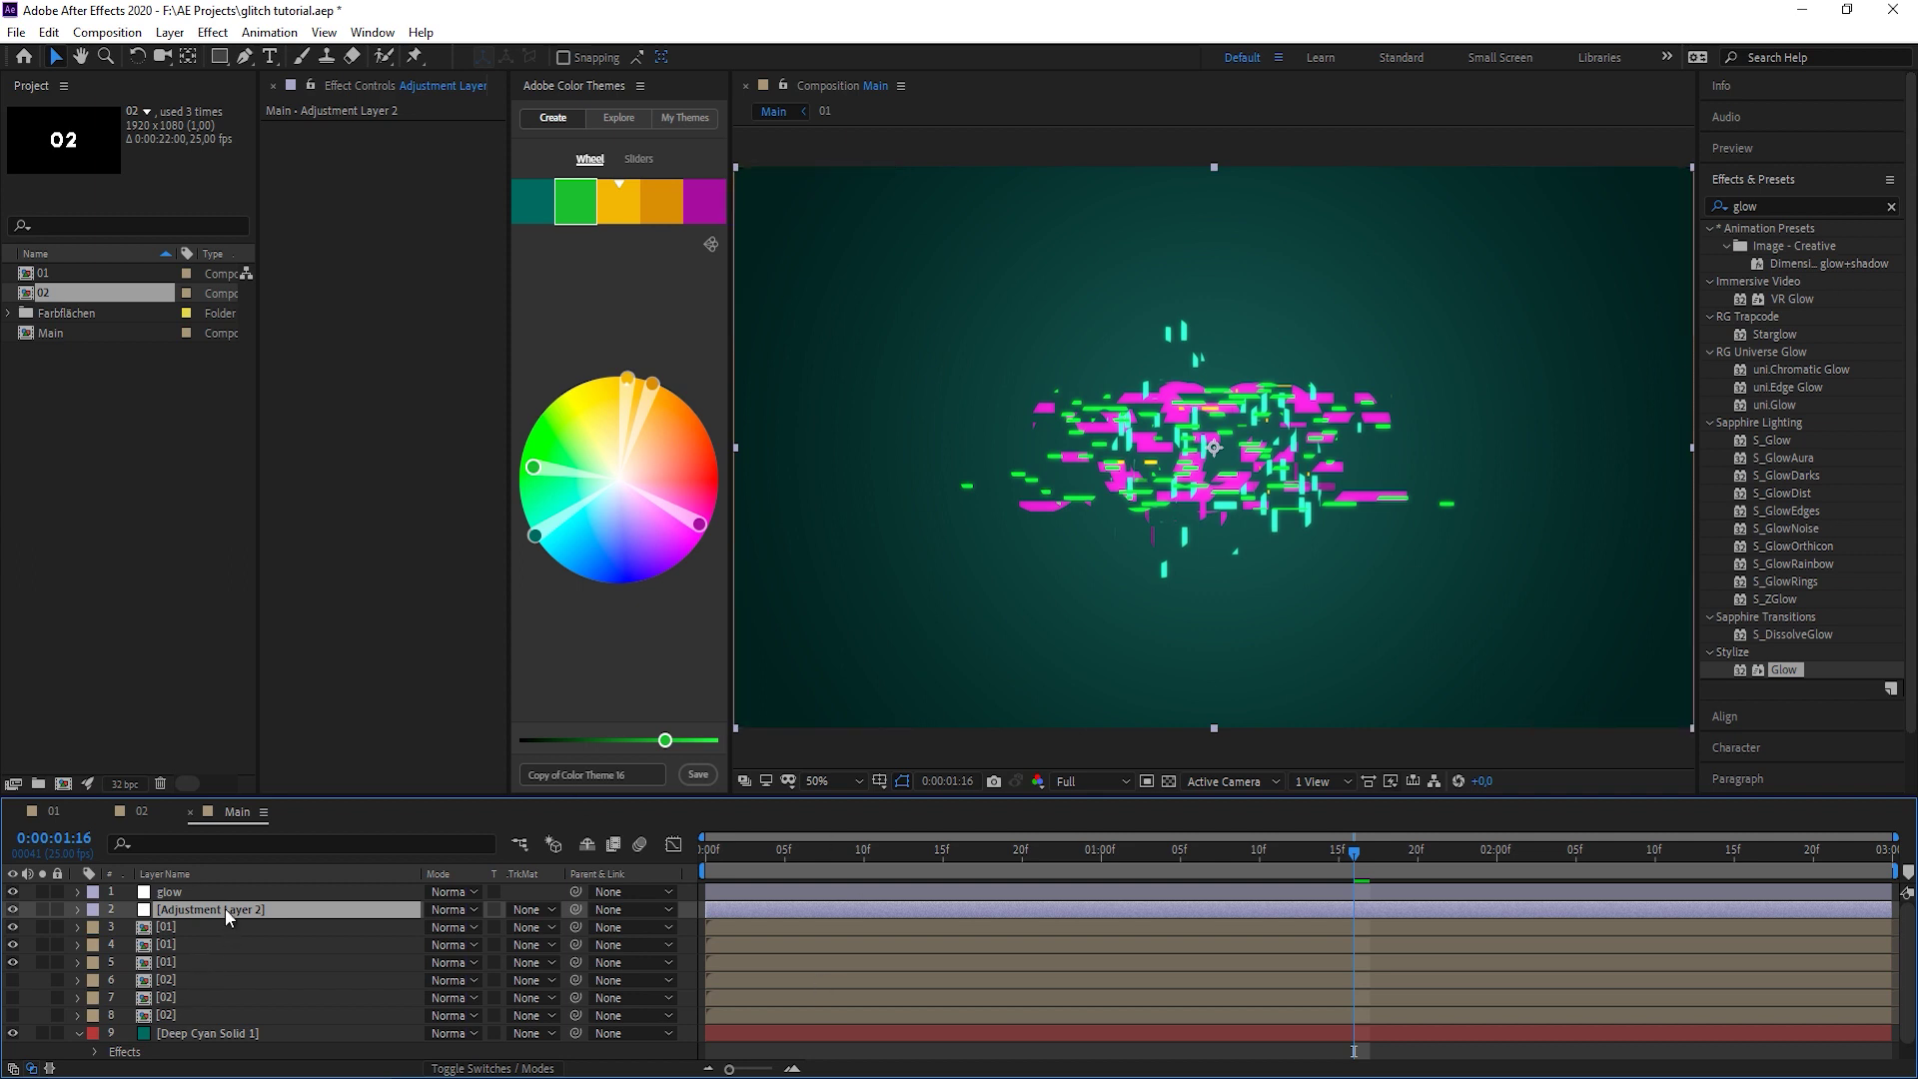
double_click(1766, 205)
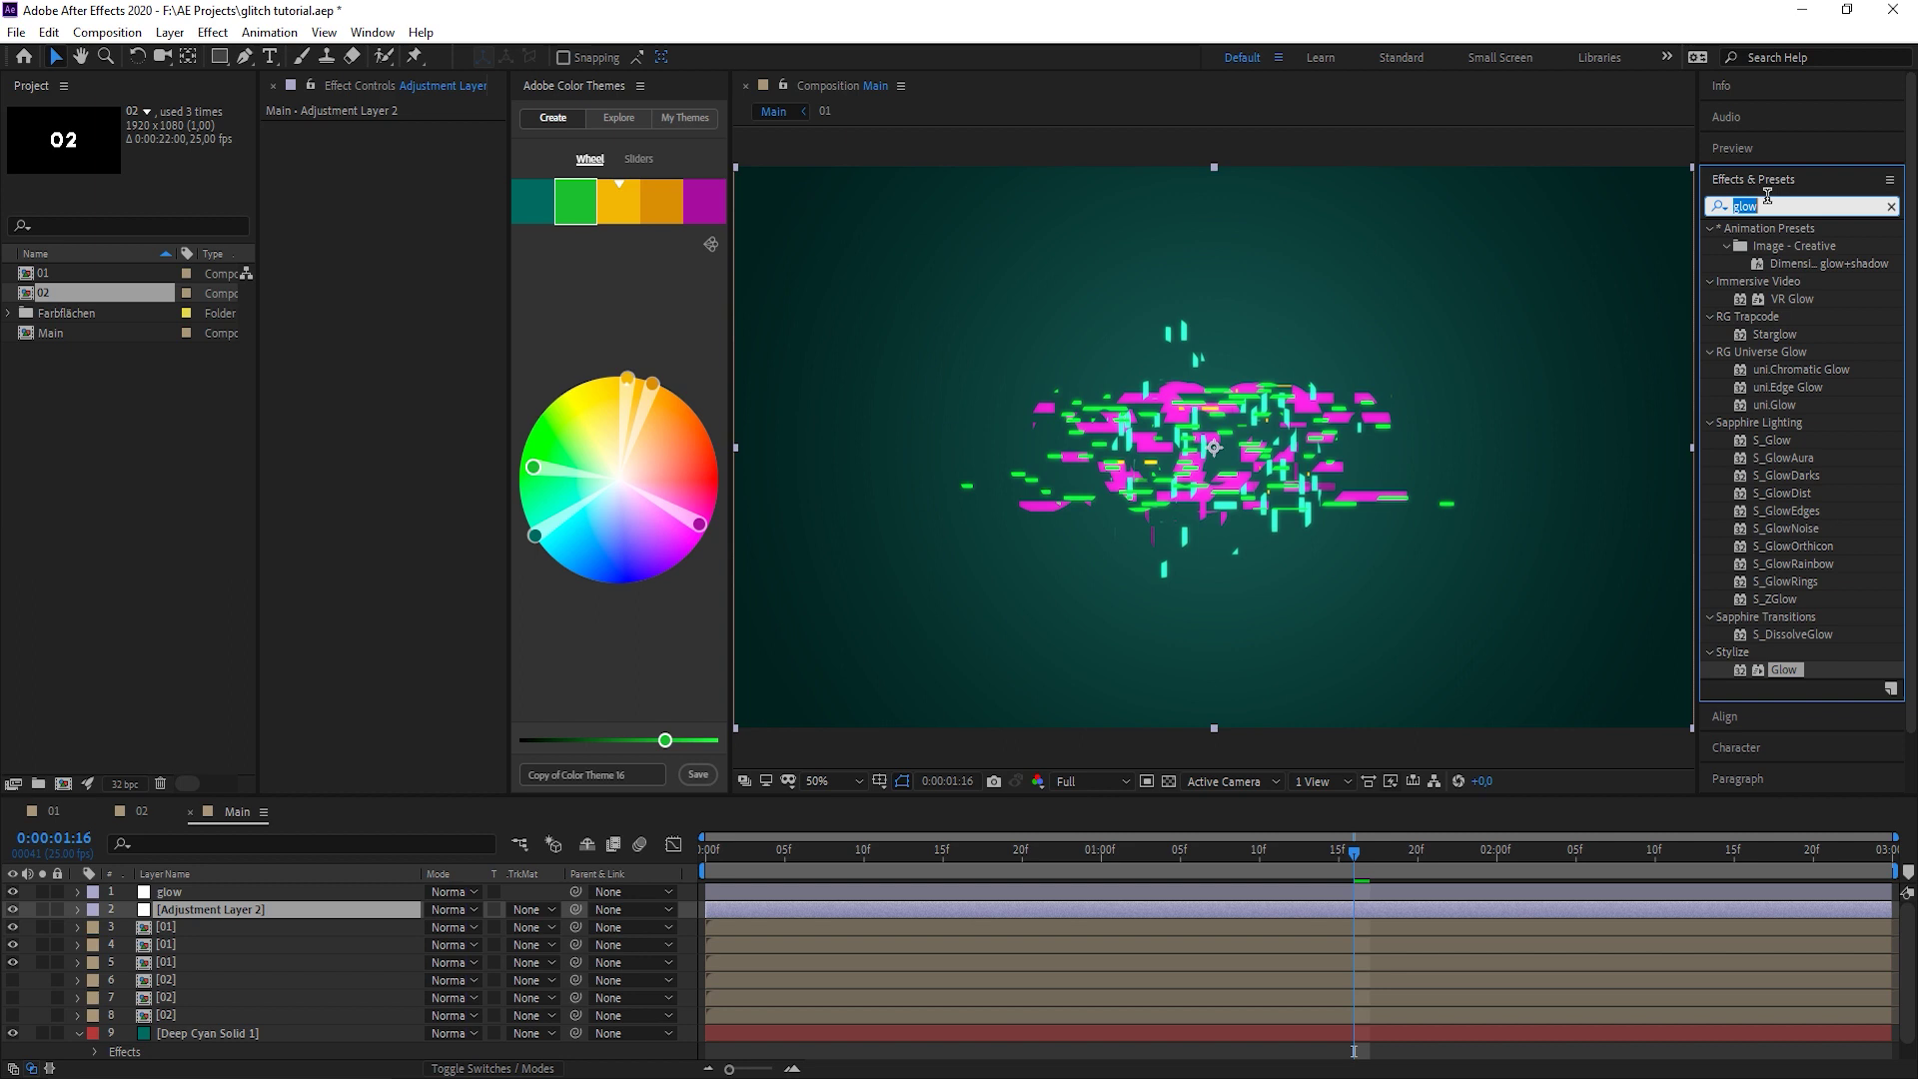
type("pixel mo")
left_click_drag(1795, 245, 188, 909)
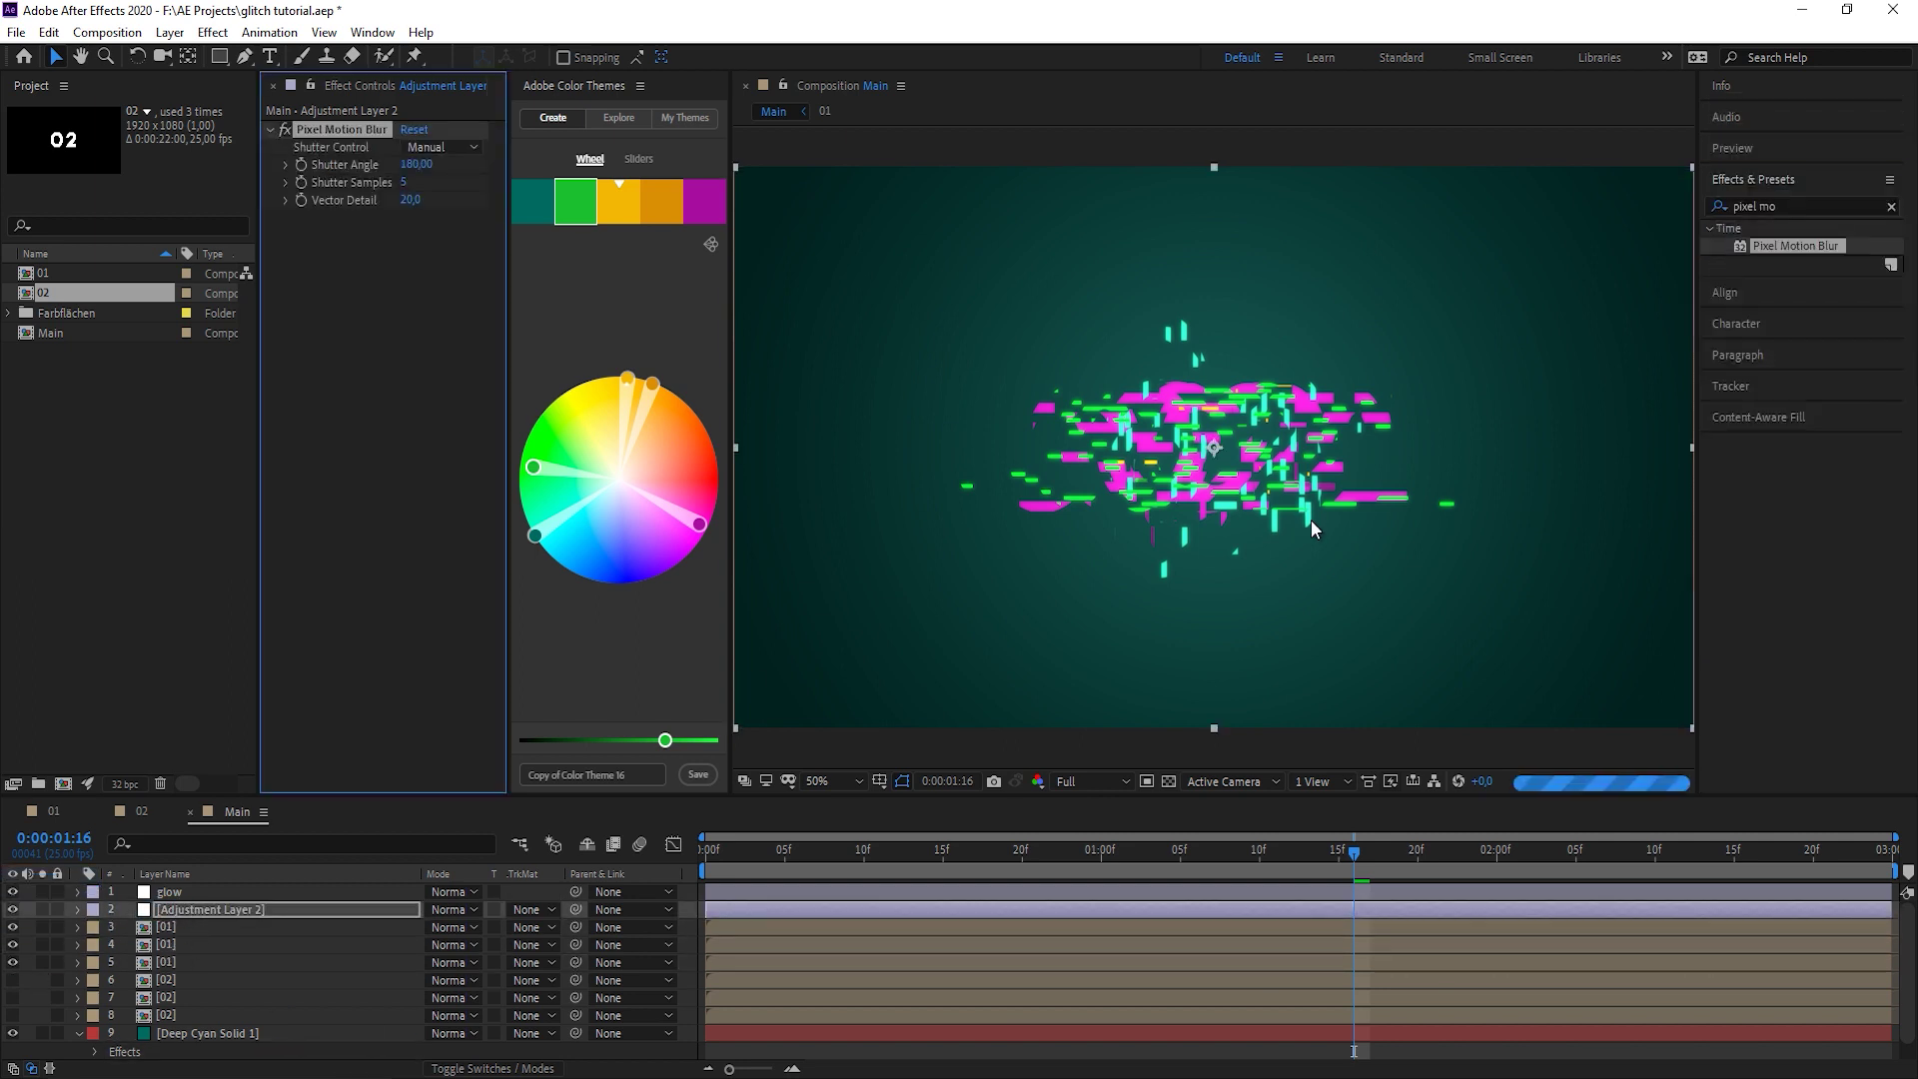
key("period")
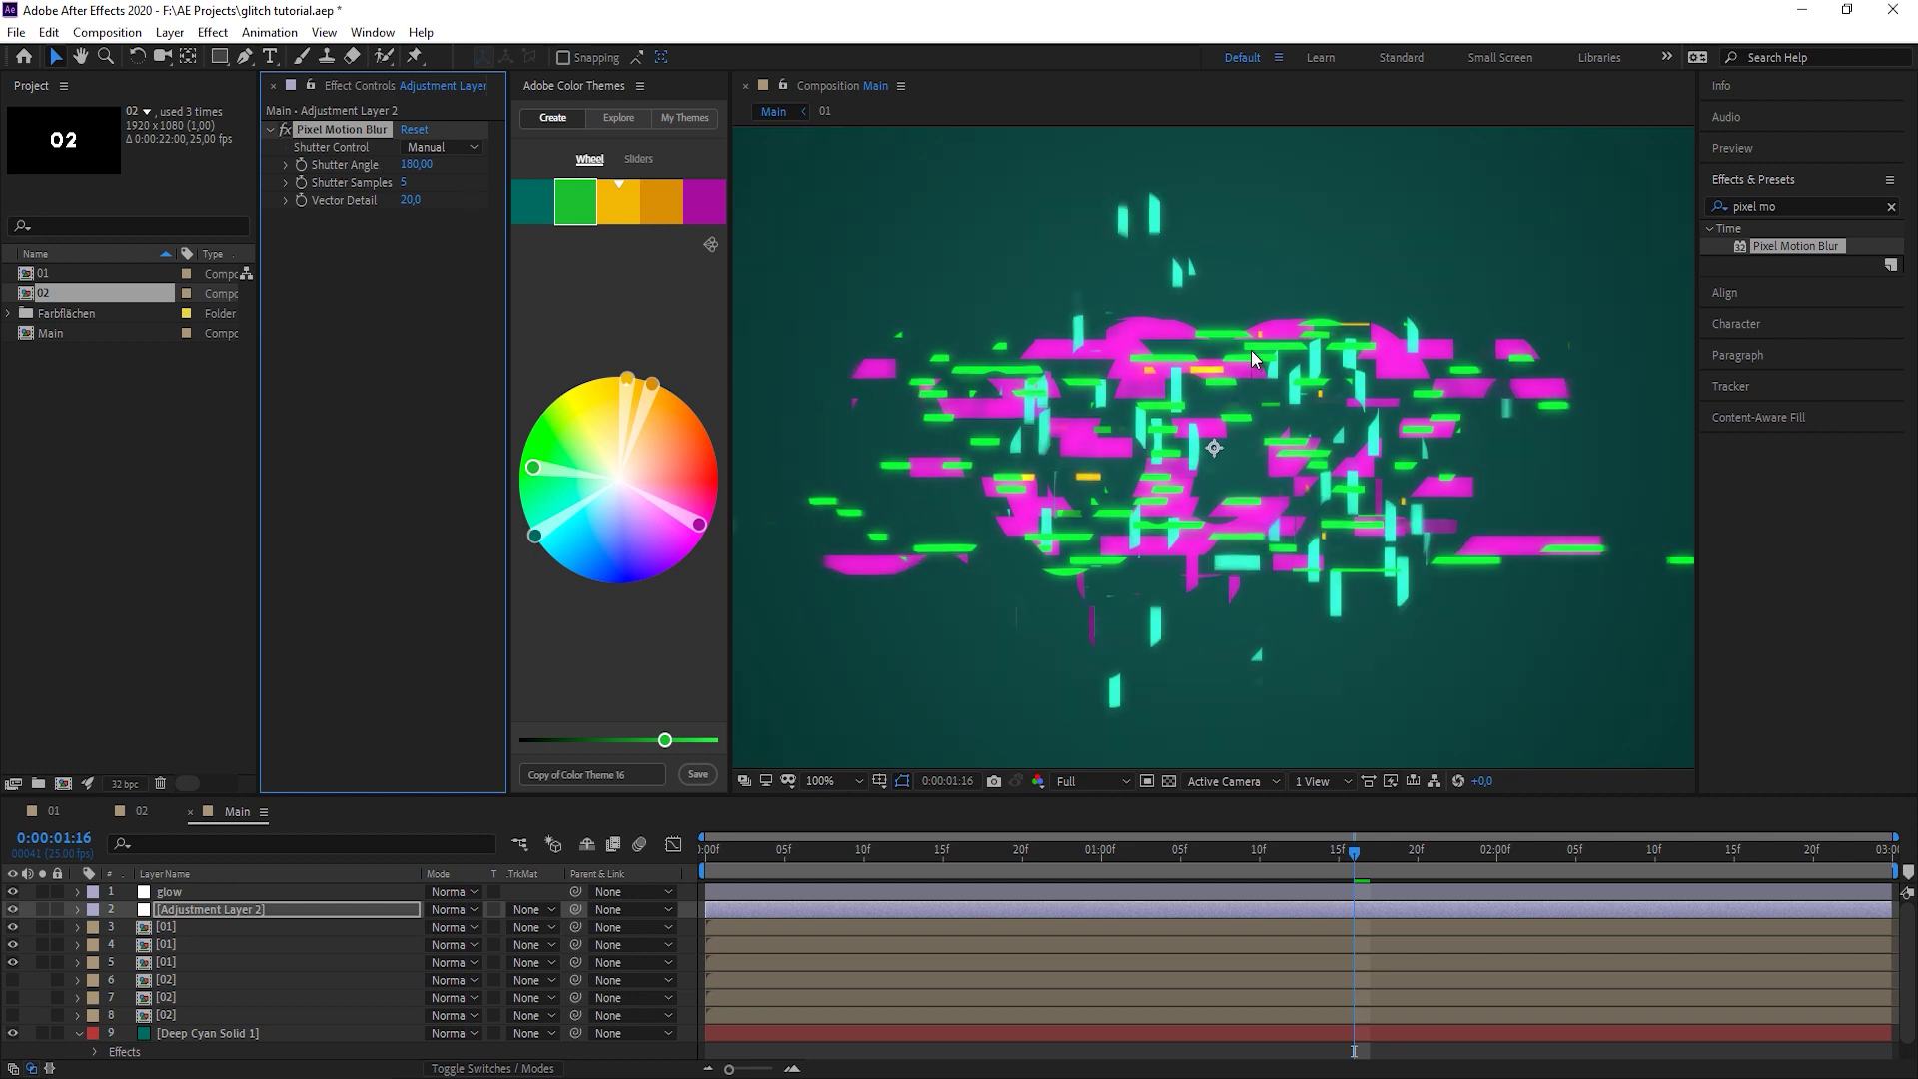
Set Pixel Motion Blur's Shutter Angle to 360 and Shutter Samples to 16.
left_click(412, 164)
type("360")
key("Return")
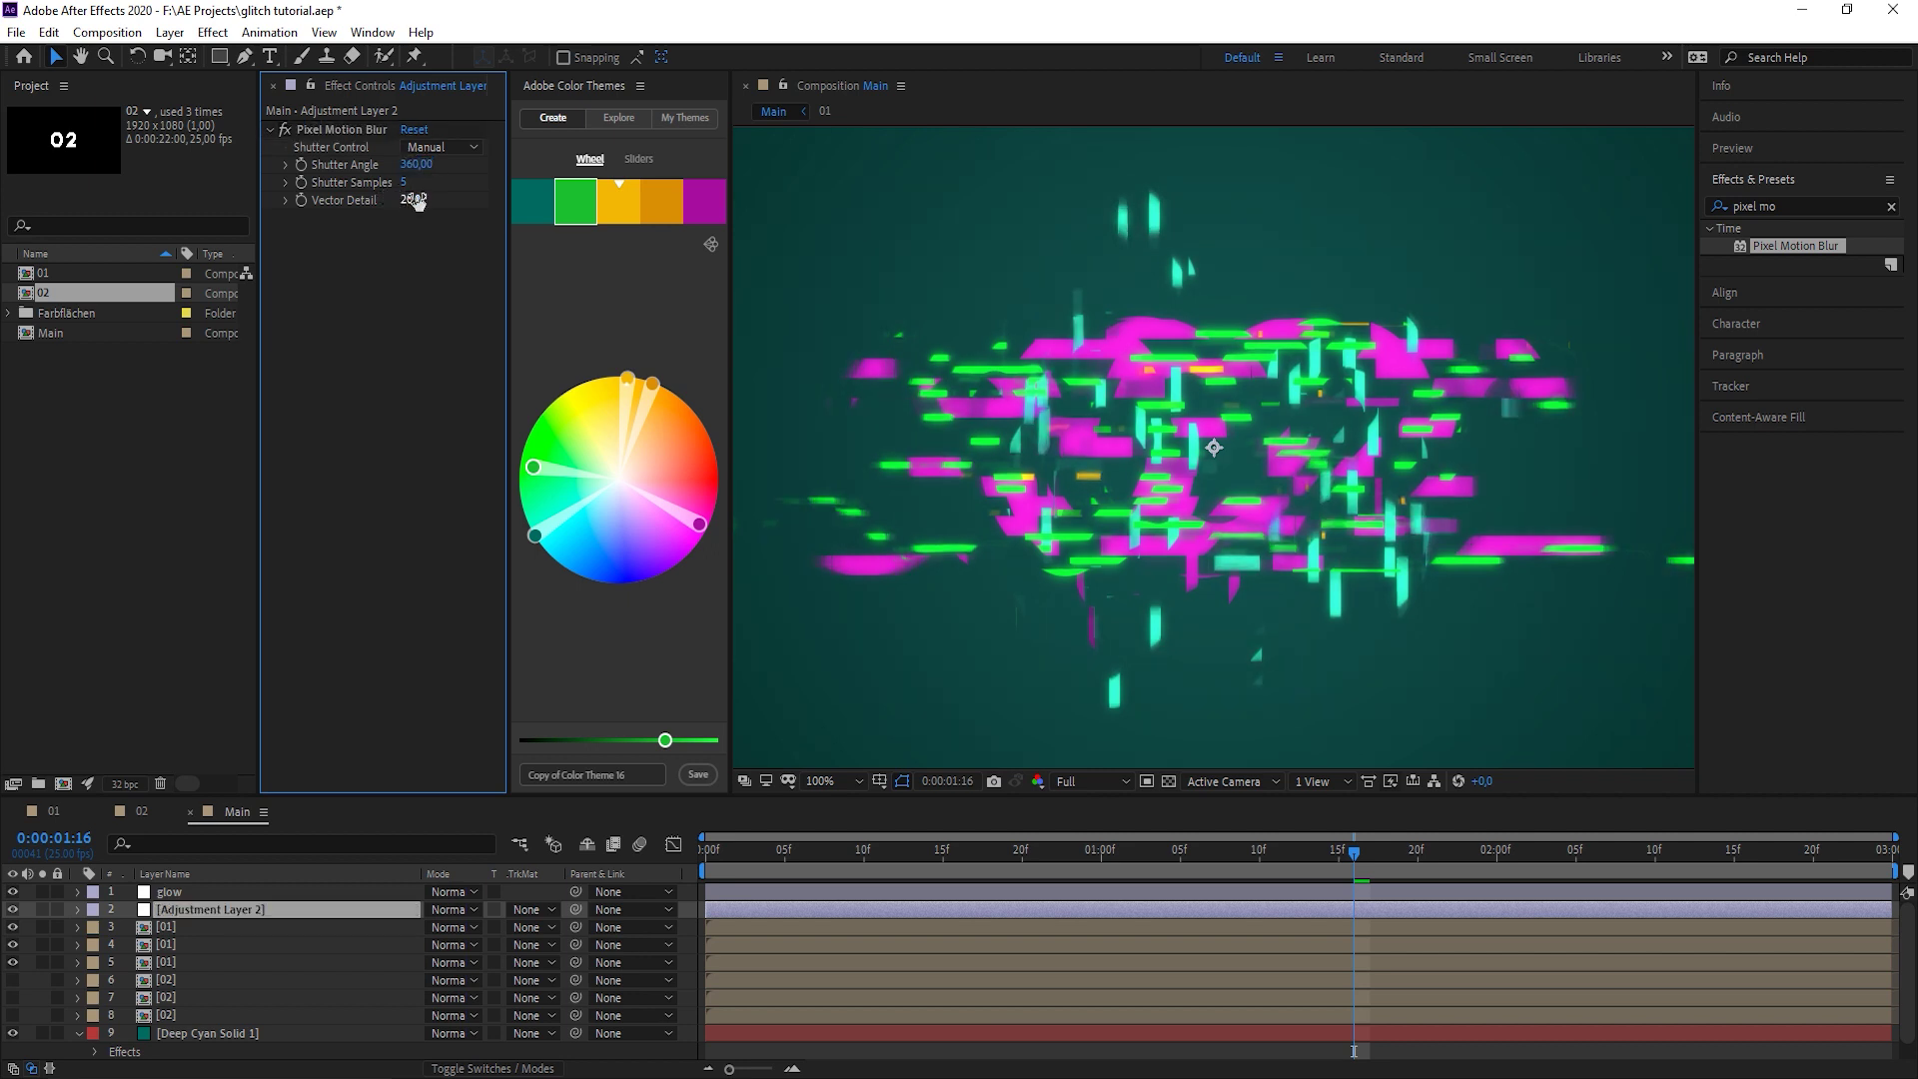
left_click(406, 182)
type("16")
key("Return")
Compare the motion blur at a lower Shutter Samples value with 16 samples using a snapshot, and inspect the blurred fragments closely.
left_click_drag(406, 181, 395, 182)
left_click(993, 783)
left_click(406, 181)
key("Return")
left_click(1025, 779)
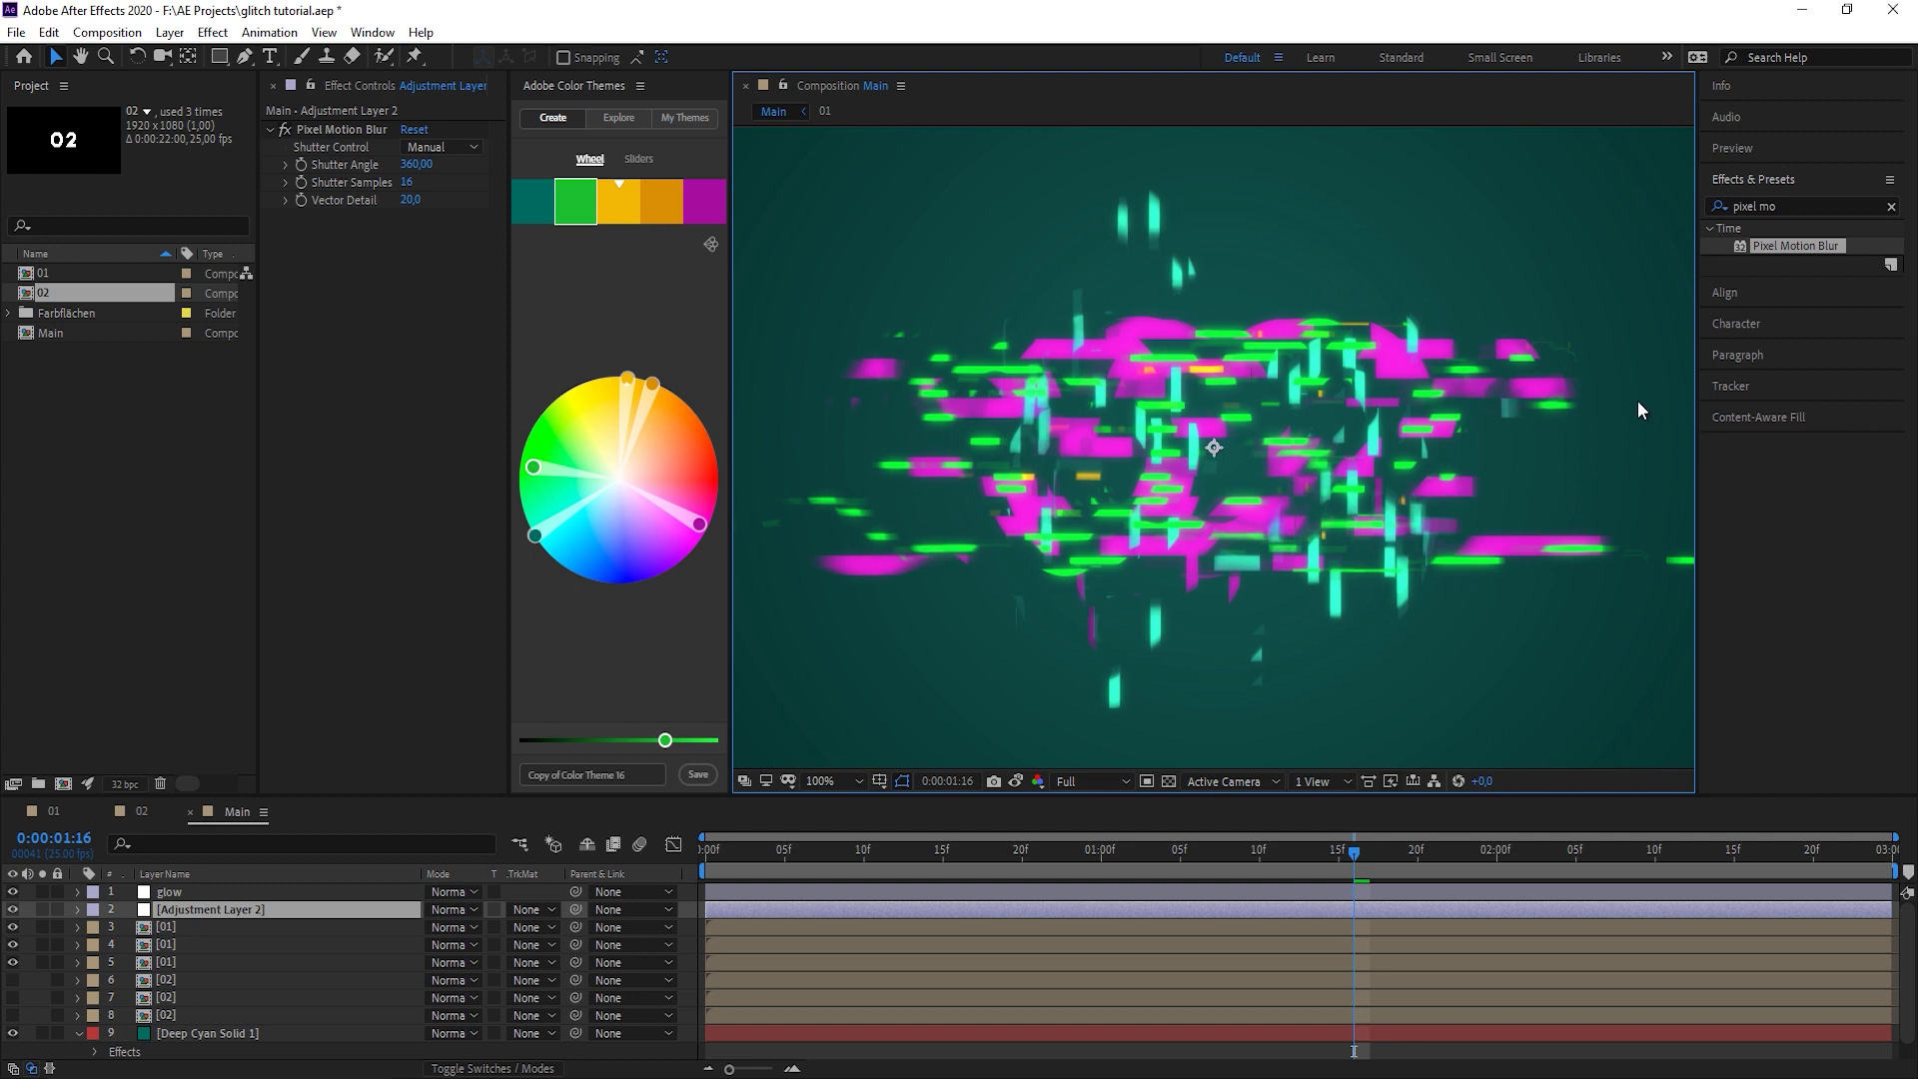
scroll(1654, 400, "up", 2)
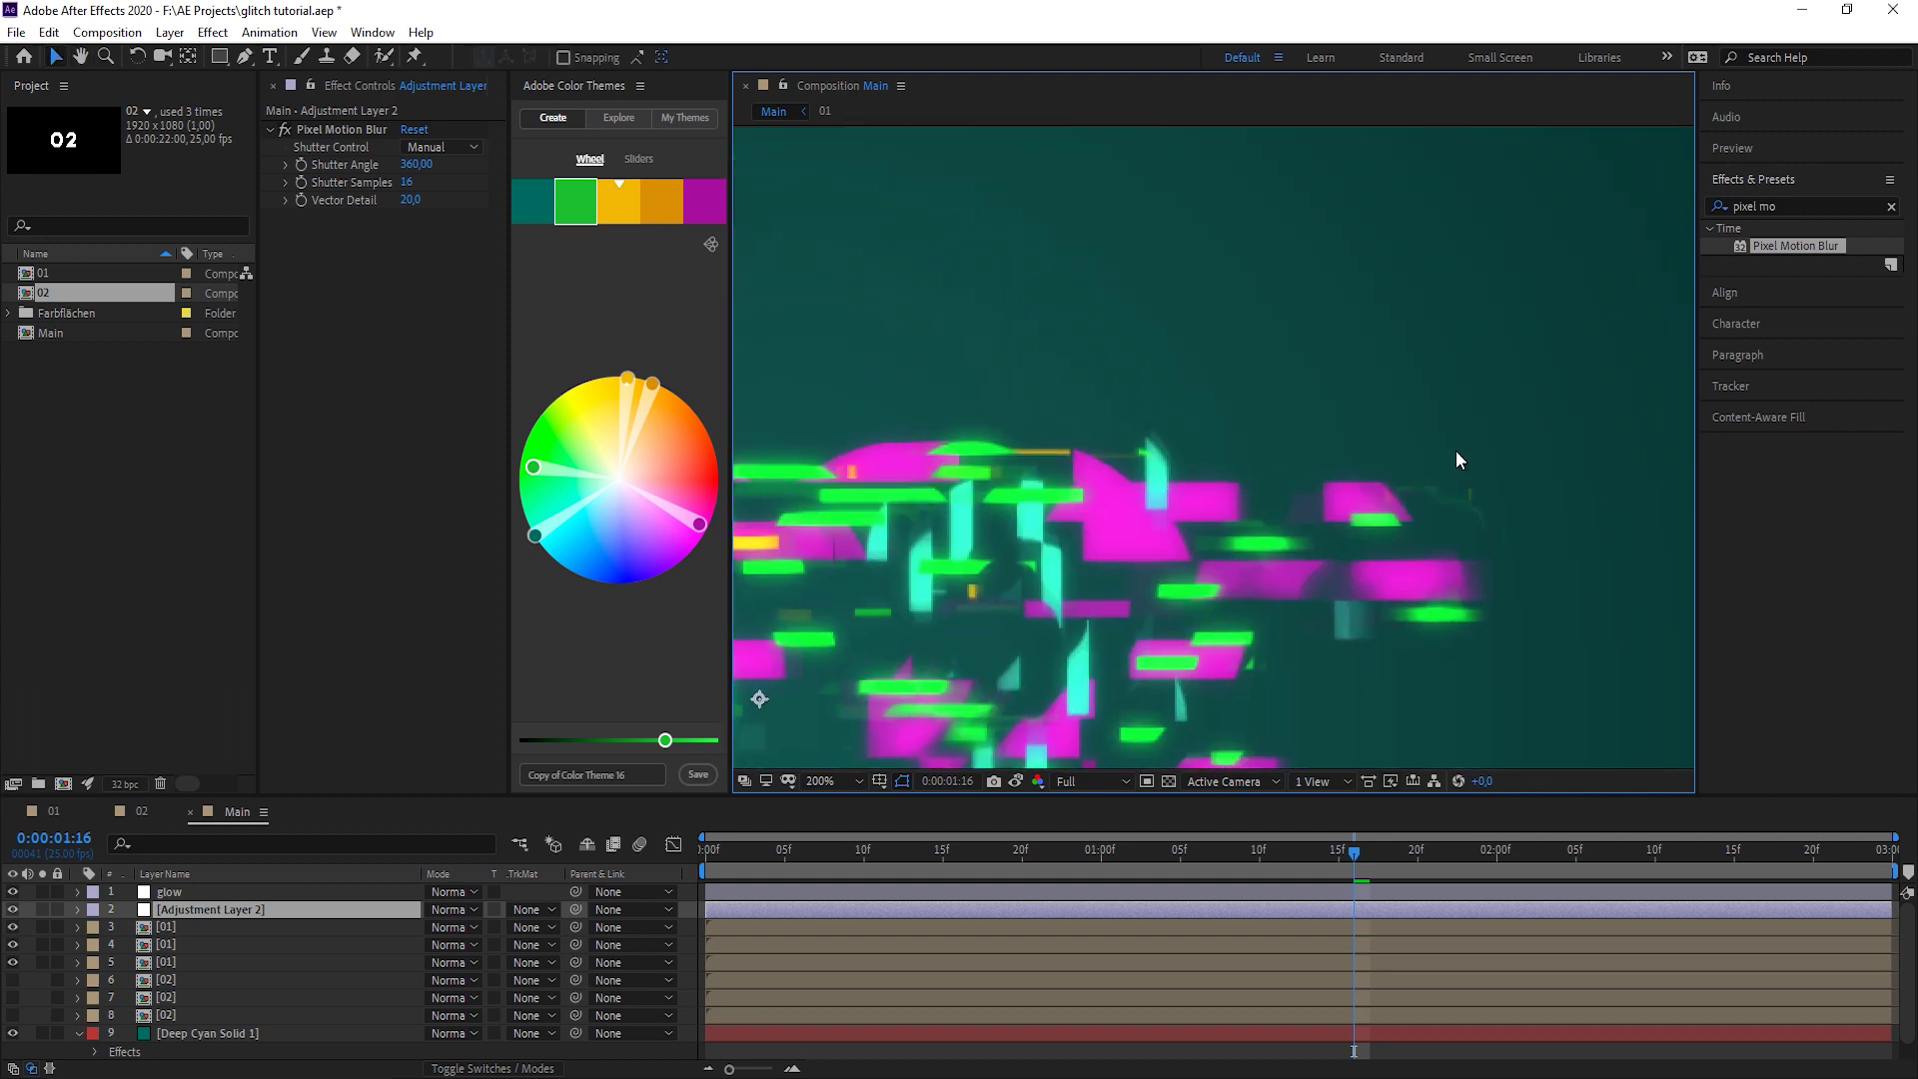
scroll(1457, 460, "down", 4)
left_click_drag(1220, 526, 1313, 496)
Rename the Pixel Motion Blur adjustment layer as pmb.
double_click(201, 909)
key("Return")
type("pmb")
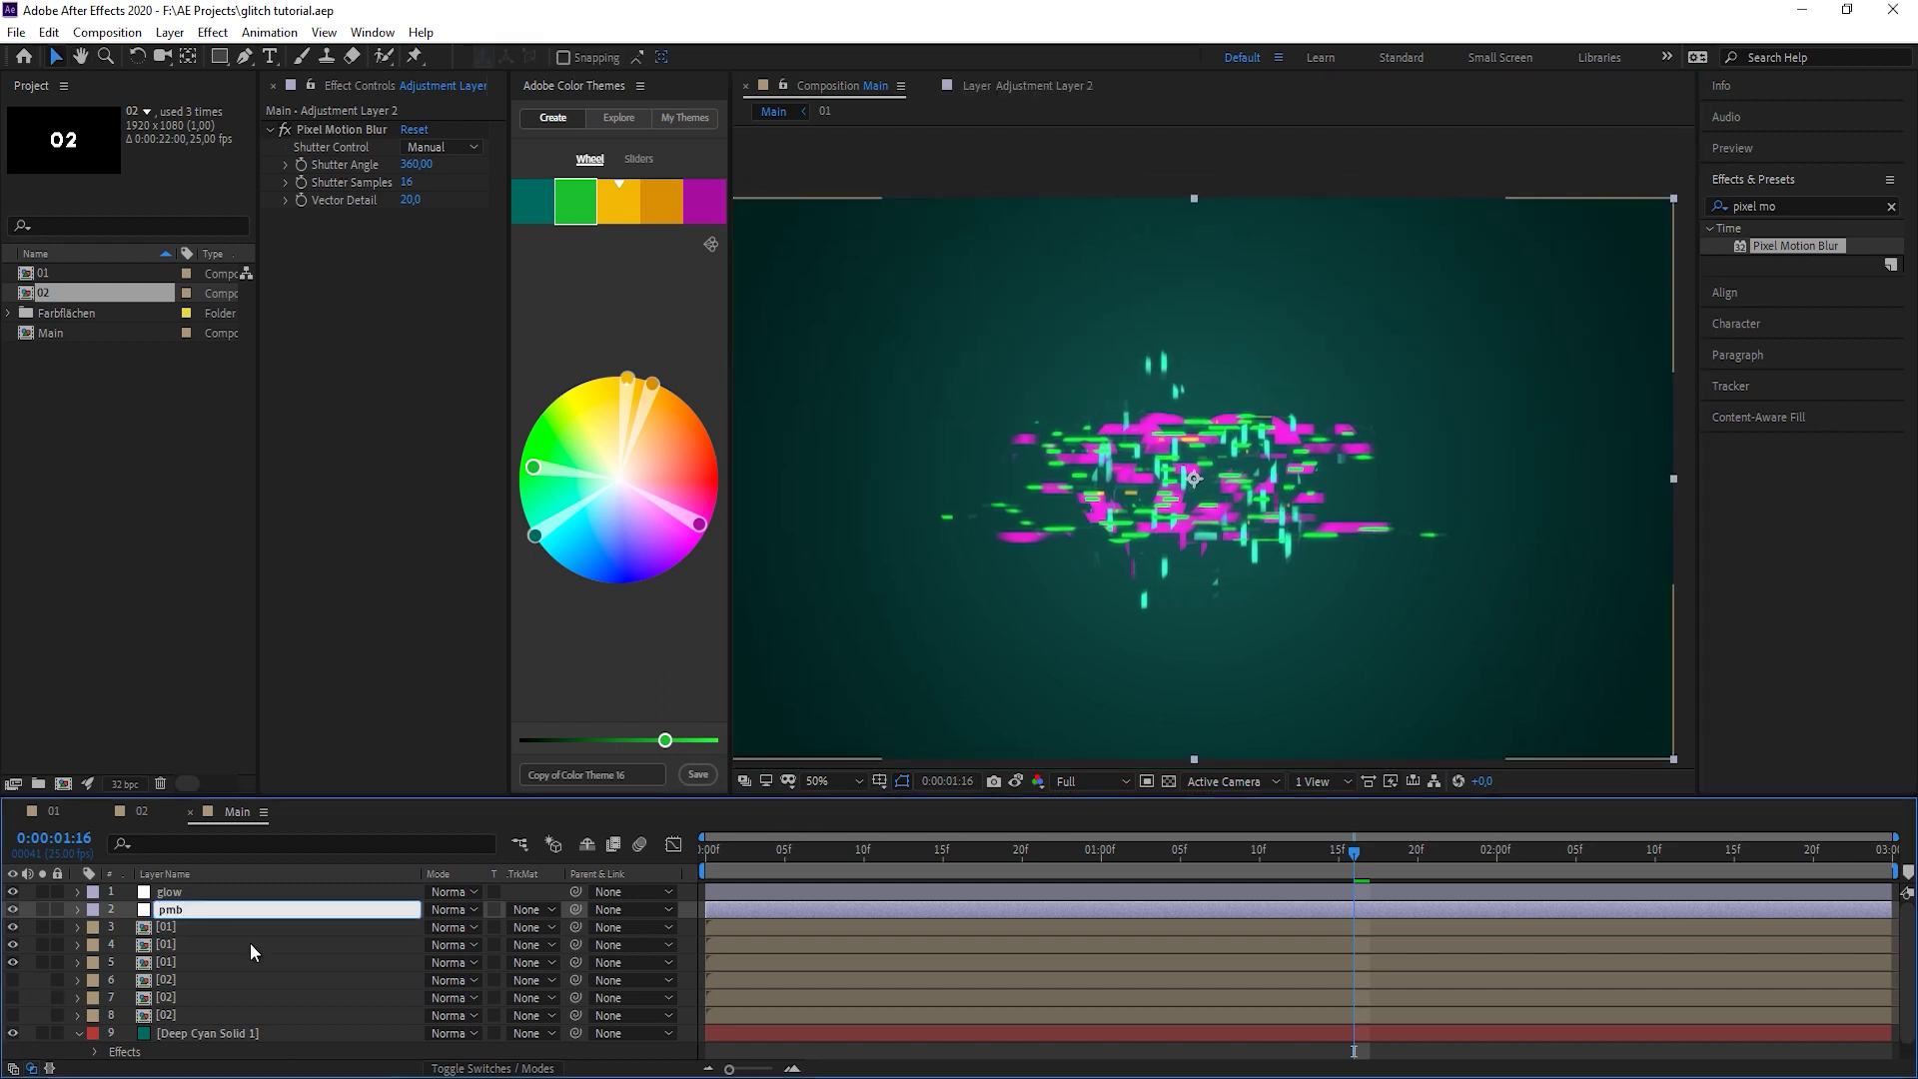
left_click(249, 943)
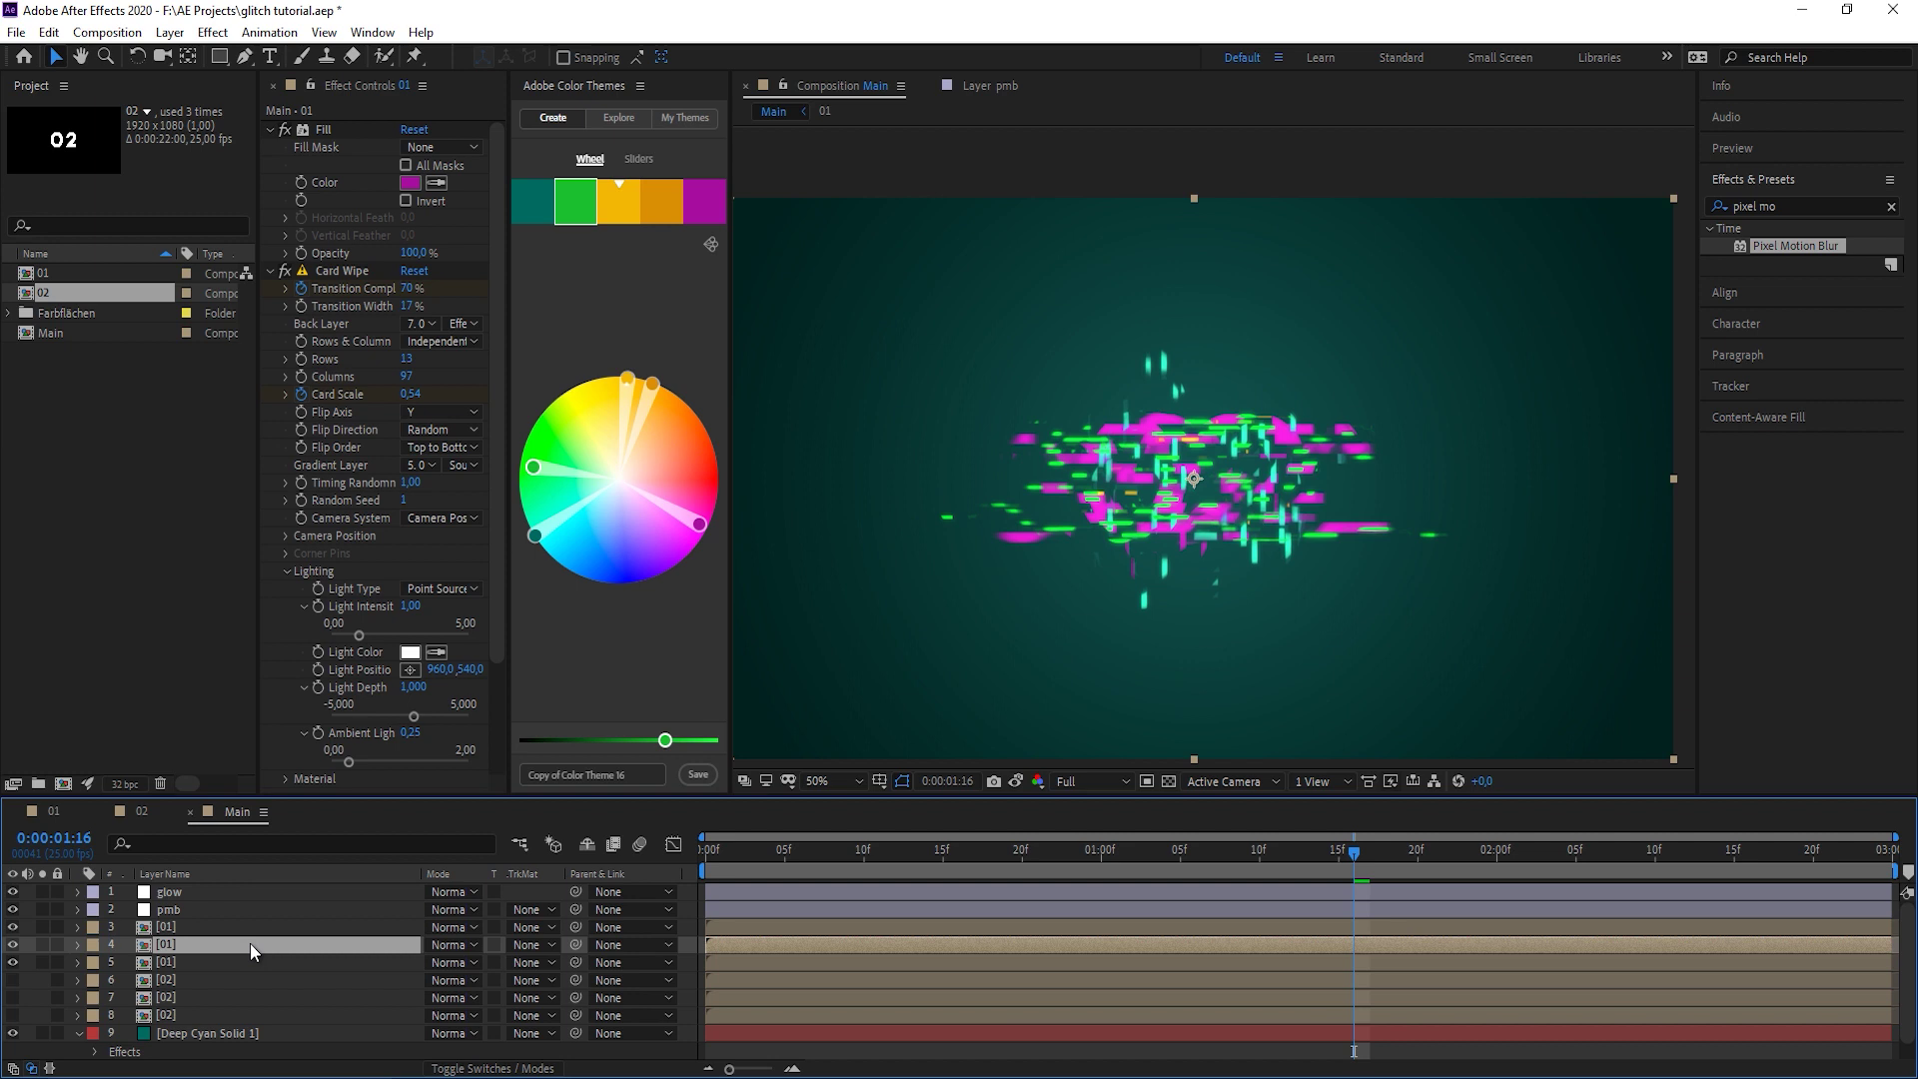
Create a black solid (000000) and place it between the glow and pmb layers.
key("ctrl+alt+y")
left_click_drag(220, 945, 226, 901)
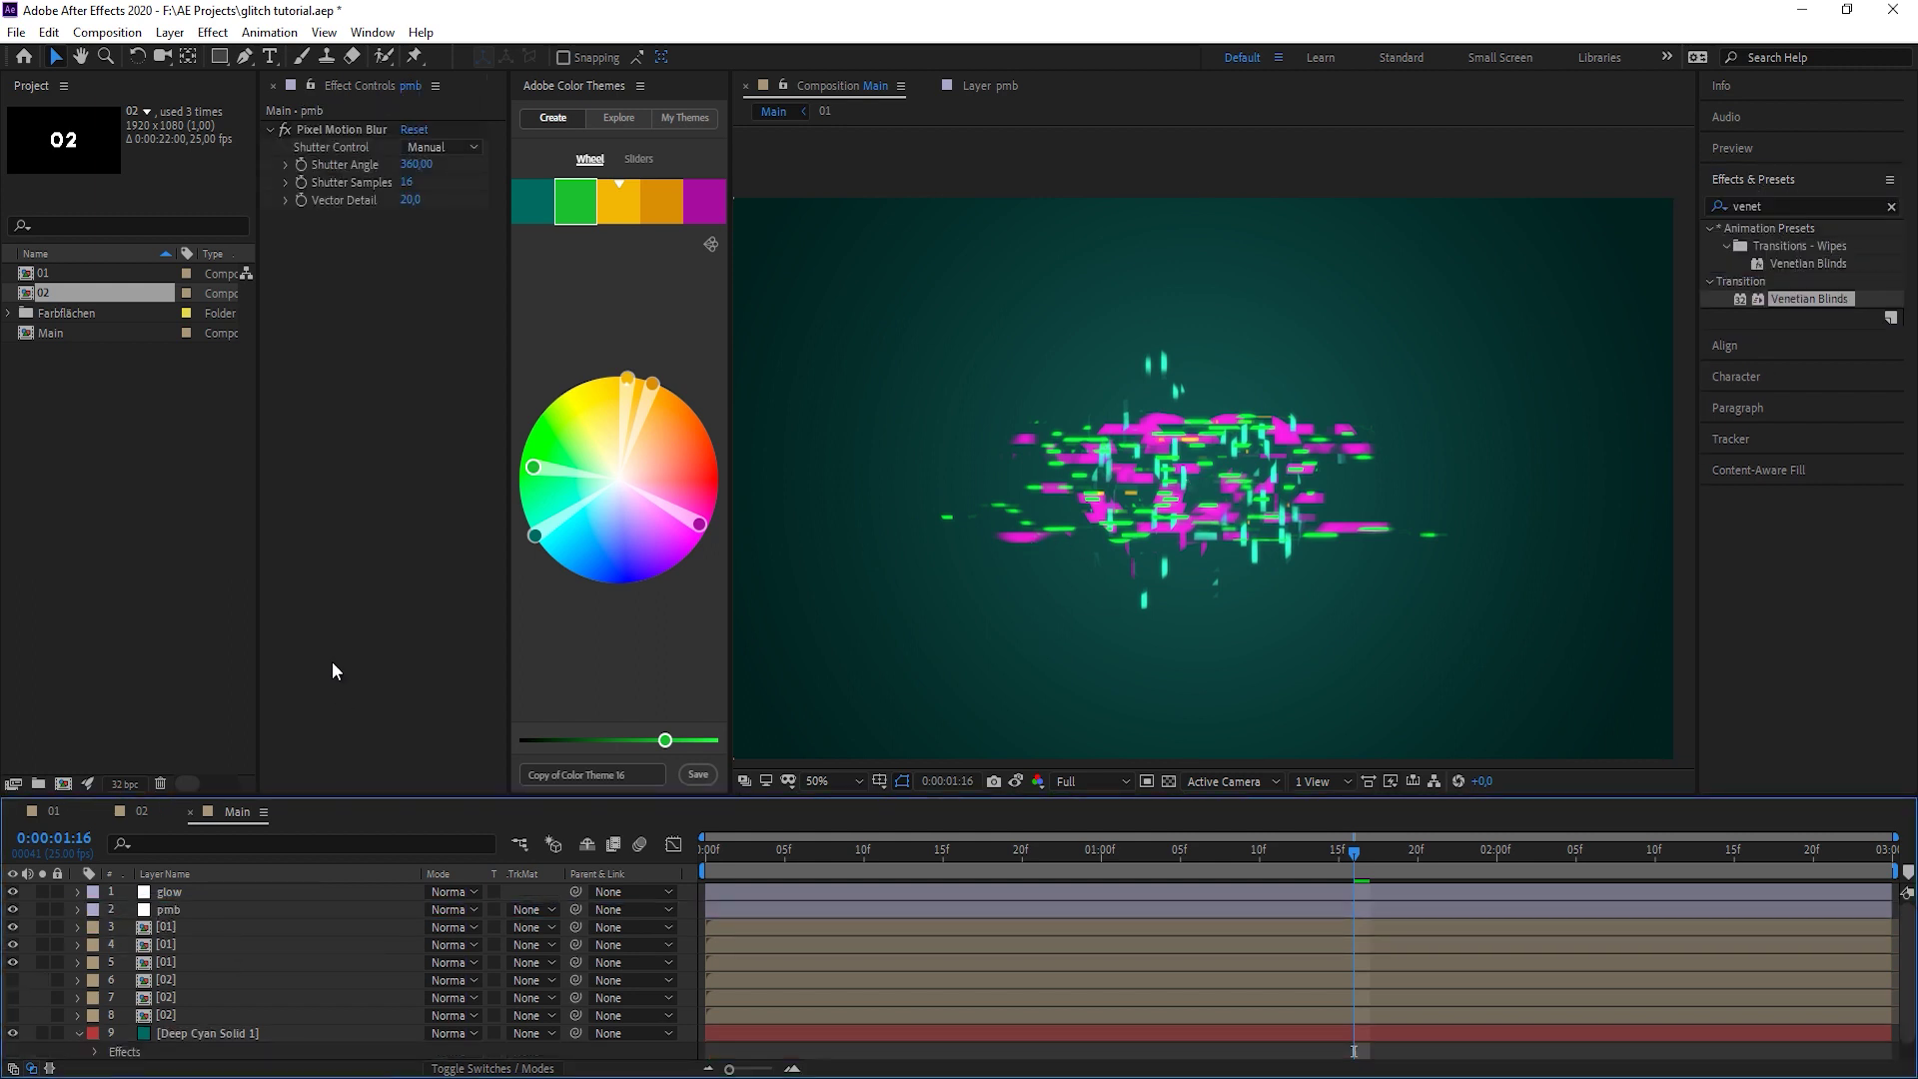
key("ctrl+y")
left_click(229, 361)
left_click(158, 742)
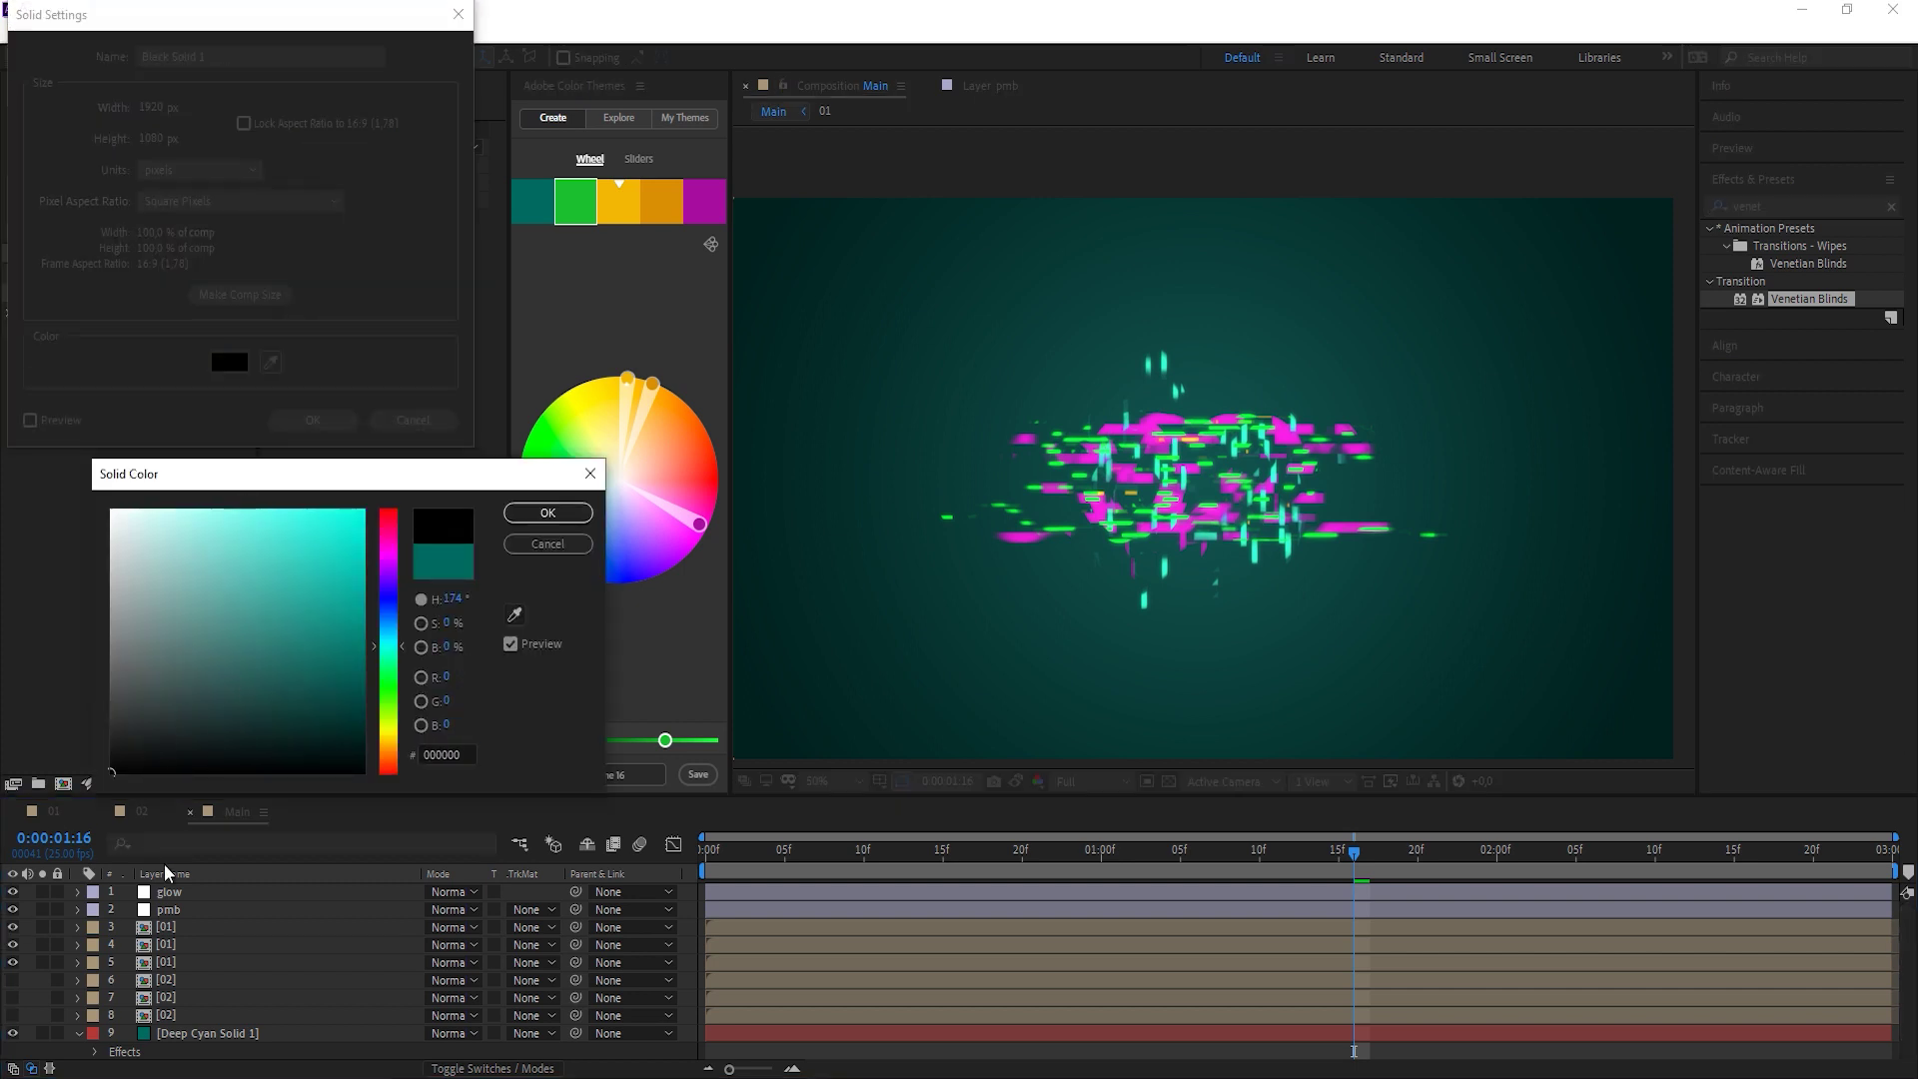
key("Return")
key("Return")
mouse_move(180, 892)
left_mouse_down()
mouse_move(201, 911)
mouse_move(183, 913)
left_mouse_up()
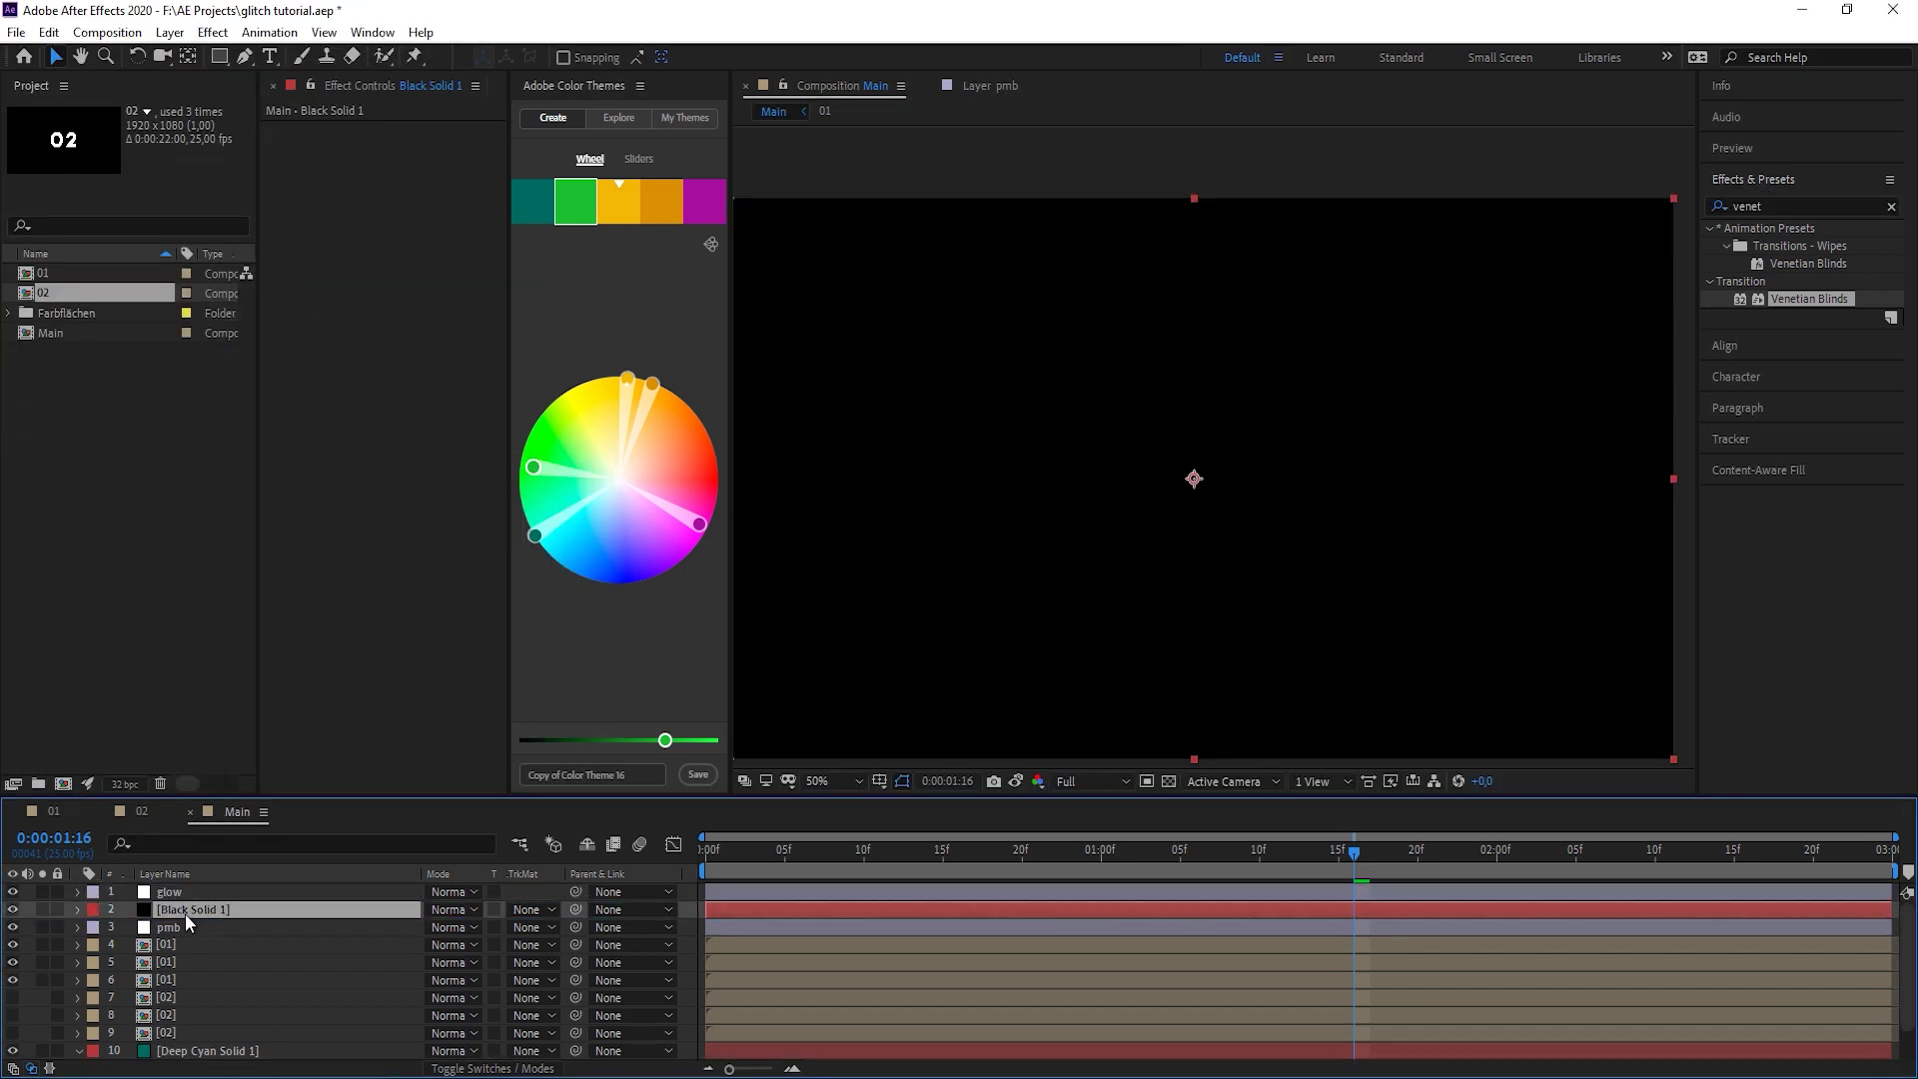
Find the Venetian Blinds transition effect and apply it to the black solid.
left_click(1766, 205)
type("fill")
key("BackSpace")
key("BackSpace")
key("BackSpace")
key("BackSpace")
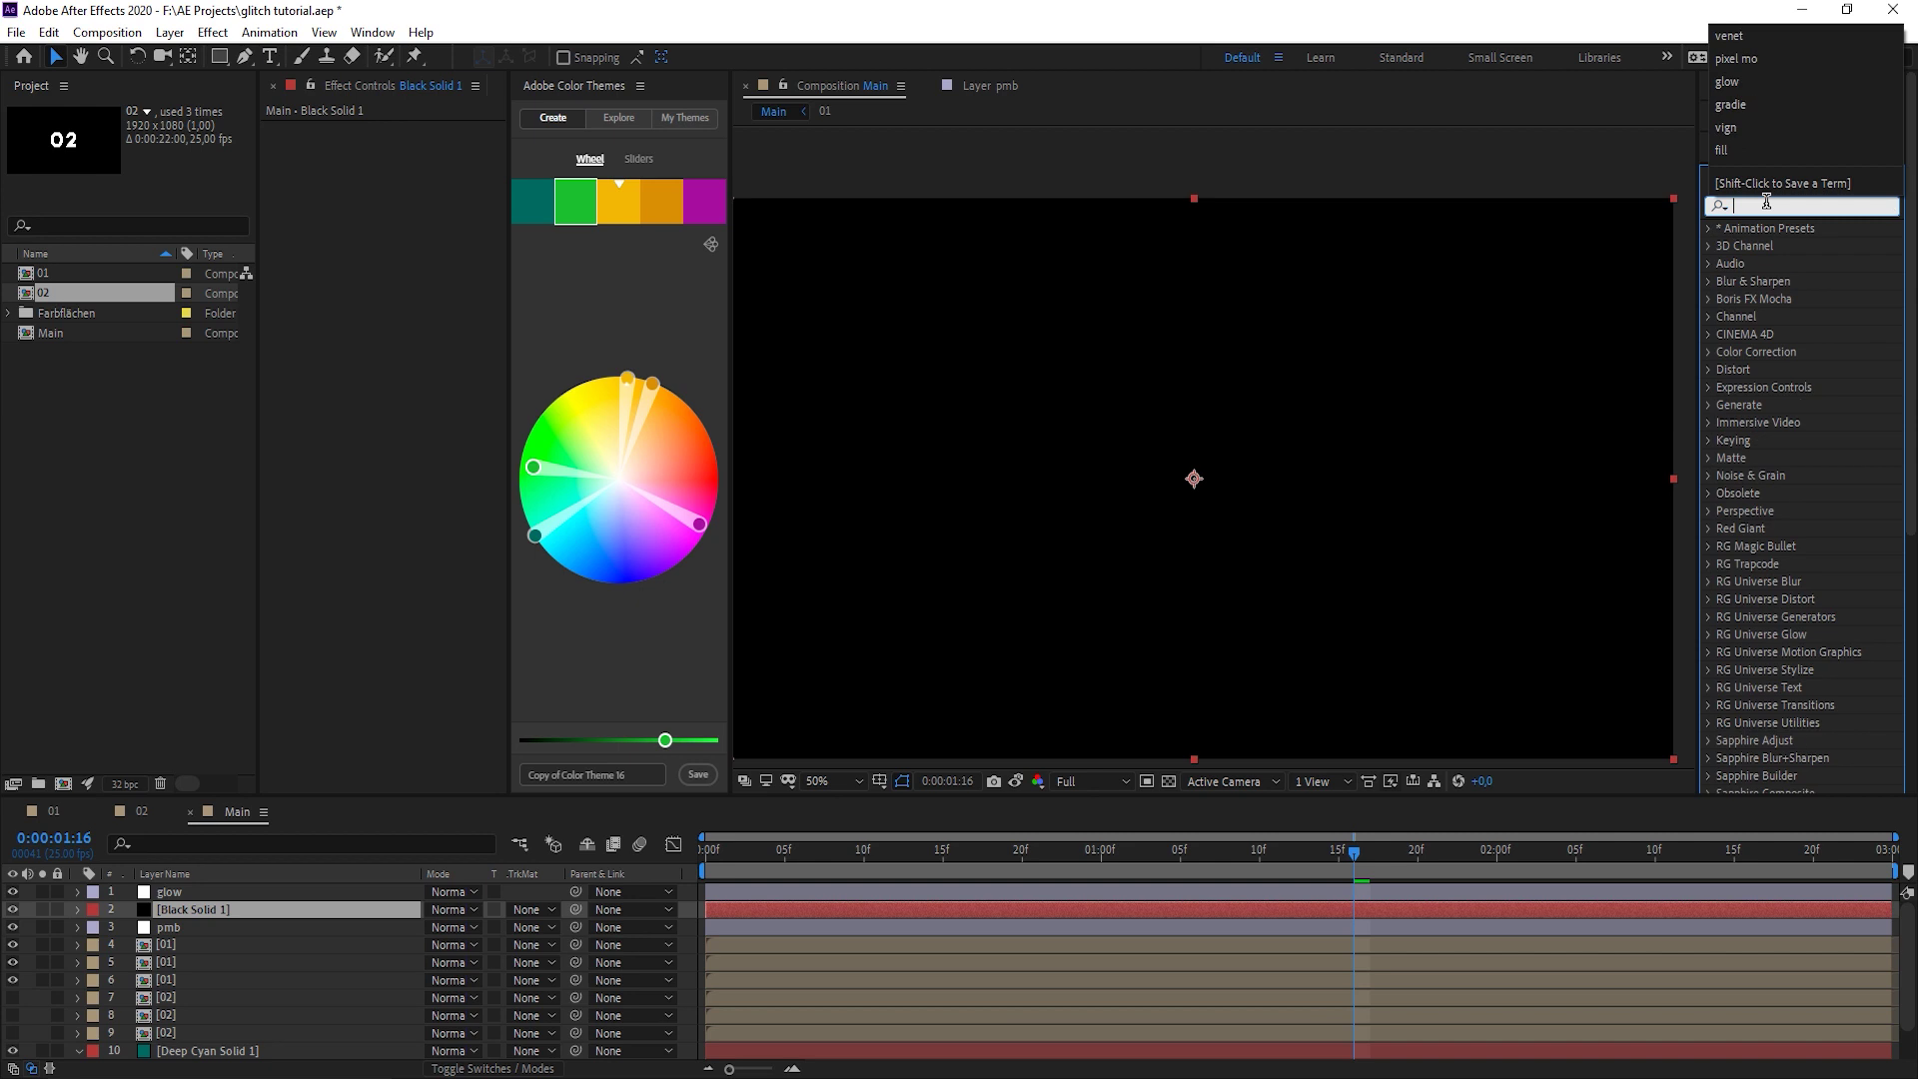
type("vene")
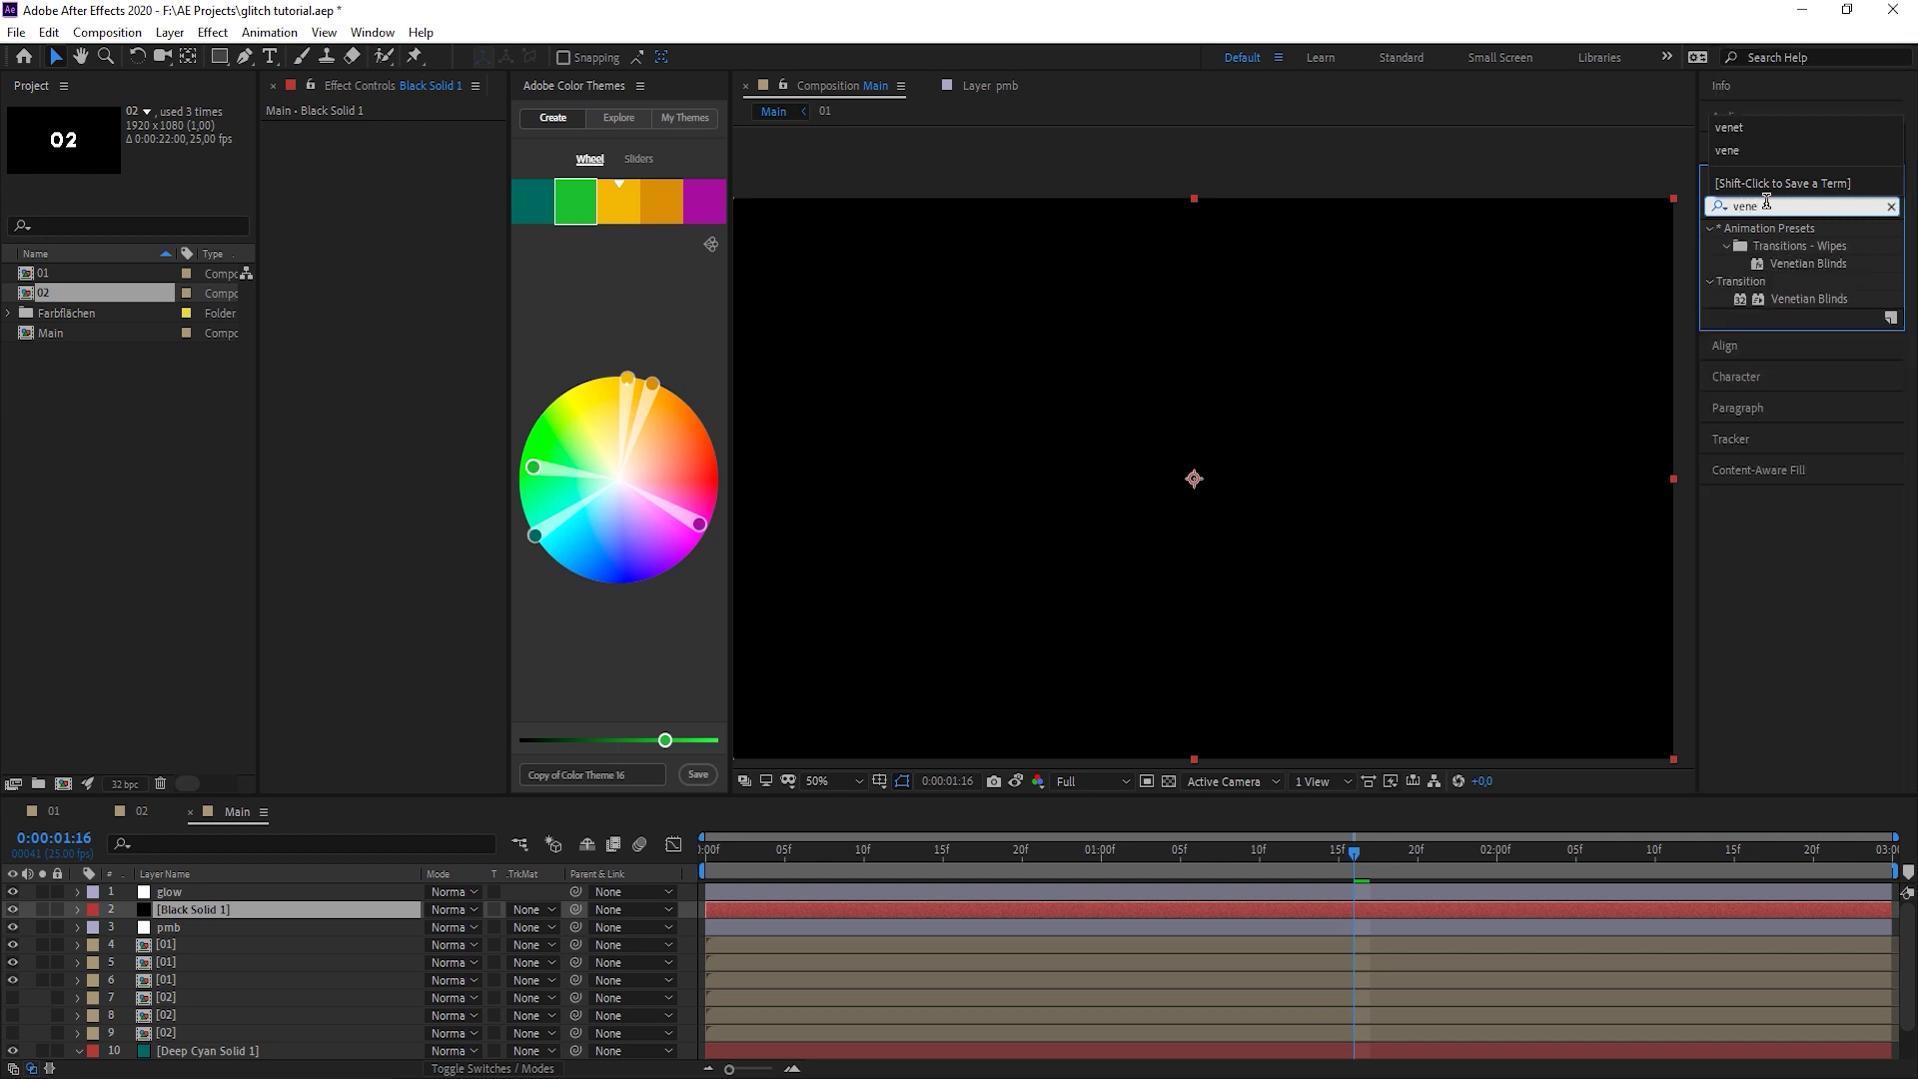
left_click_drag(1812, 297, 301, 907)
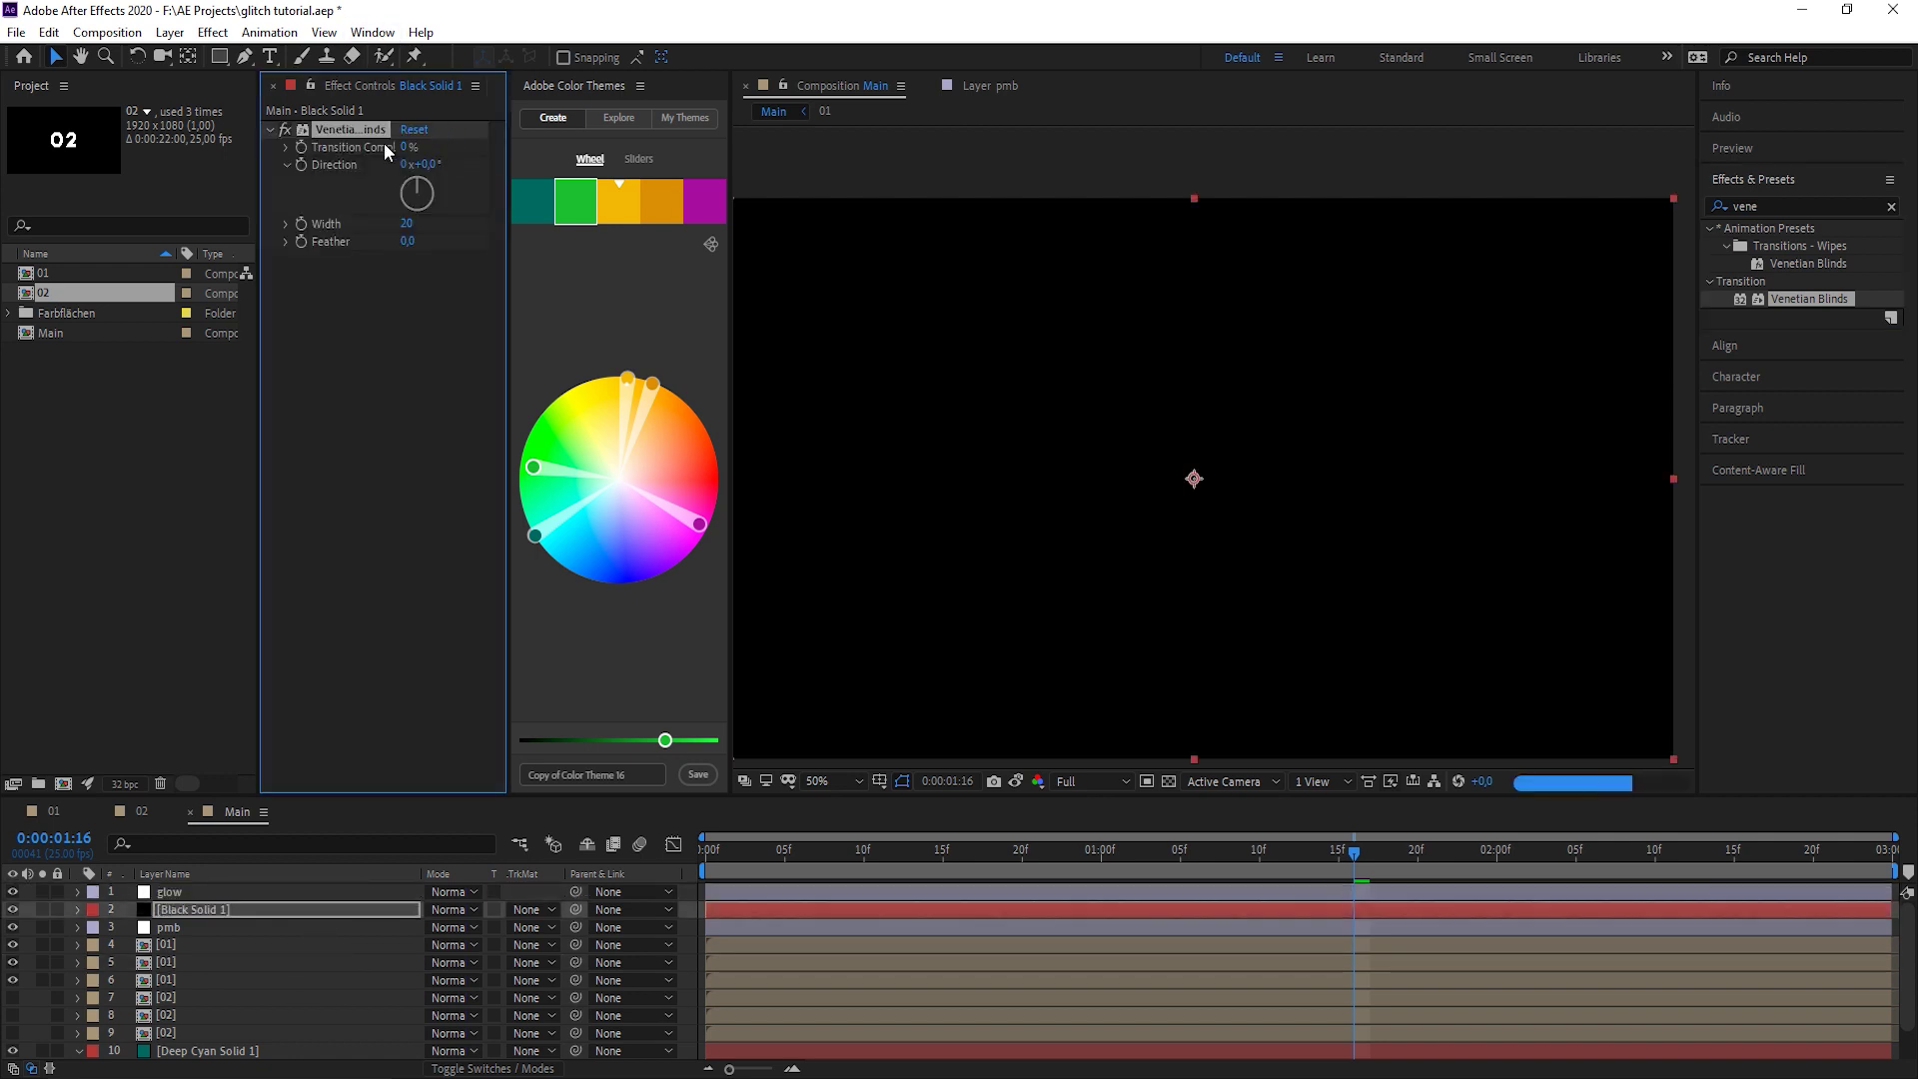
Set Venetian Blinds' Transition Completion to 50% and its Direction to 90° for horizontal lines.
left_click_drag(403, 149, 500, 158)
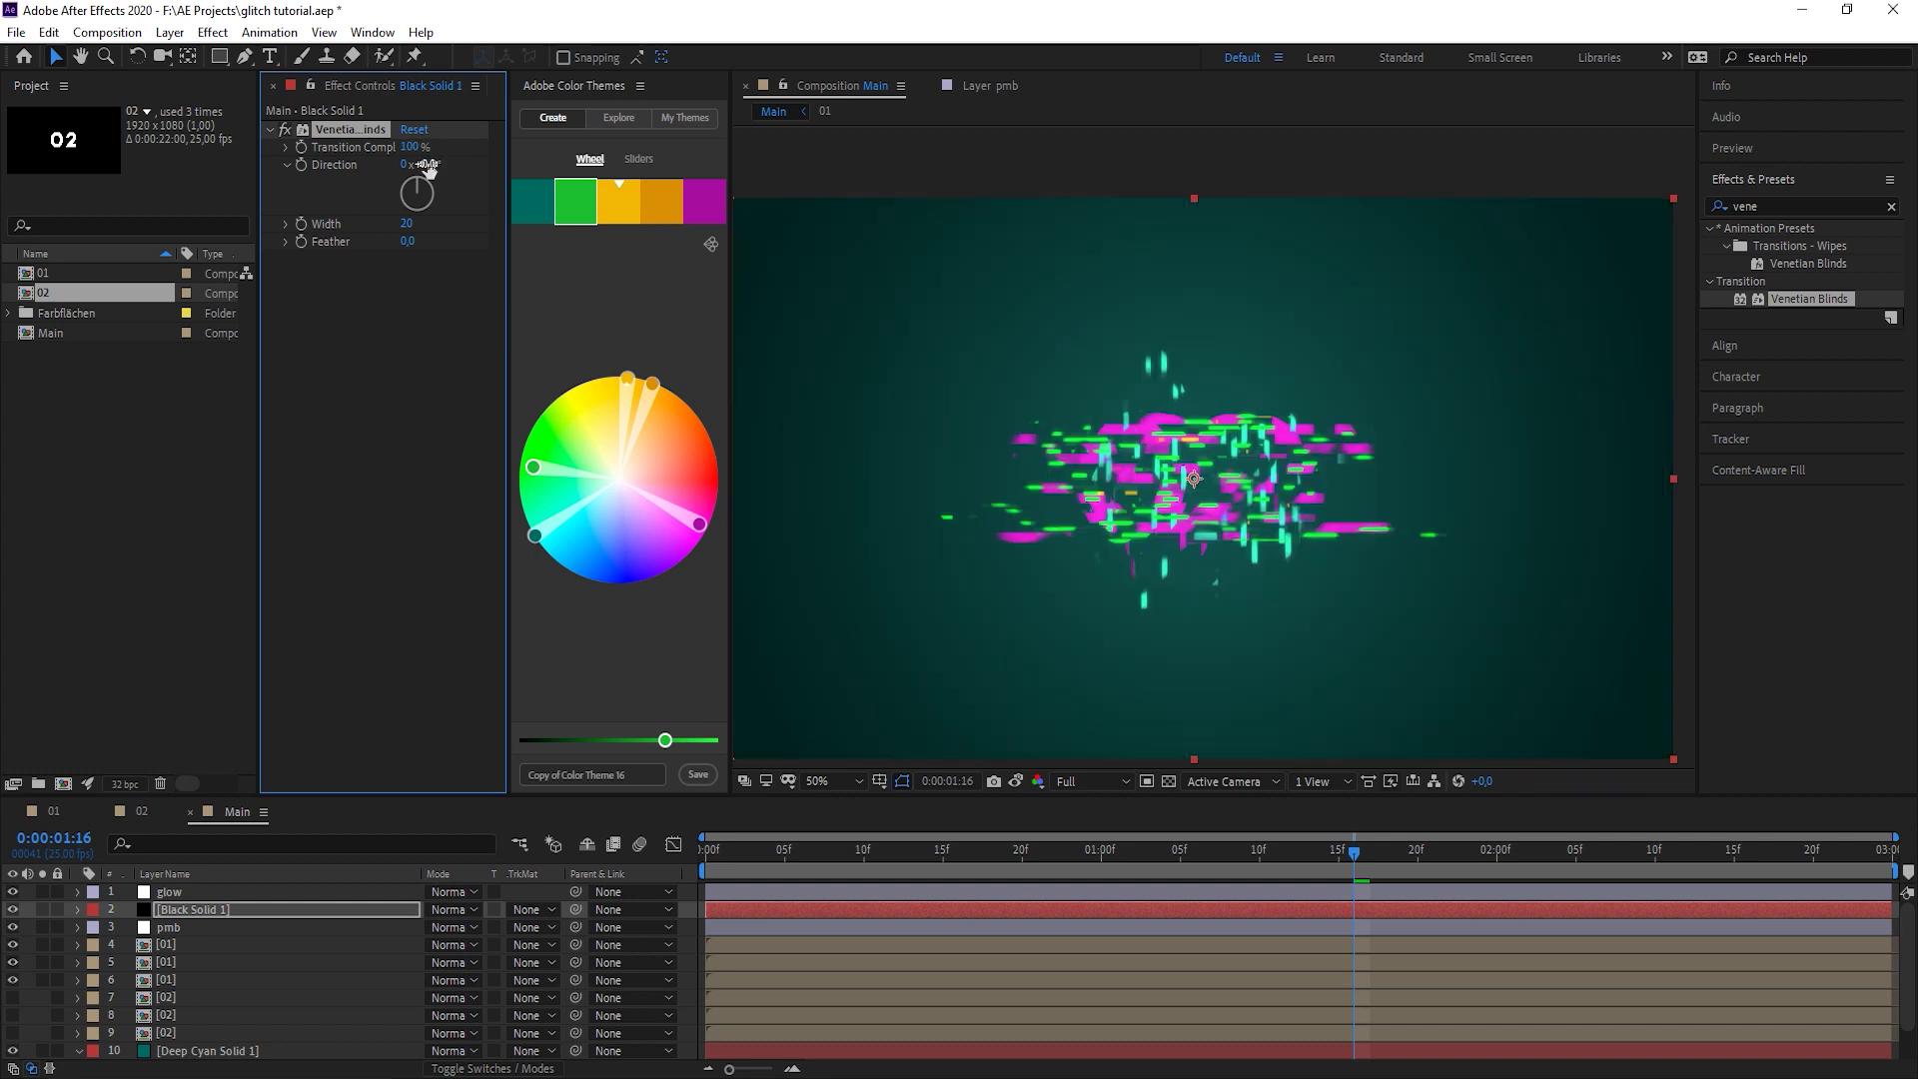
left_click(413, 145)
type("50")
key("Return")
left_click(427, 163)
type("90")
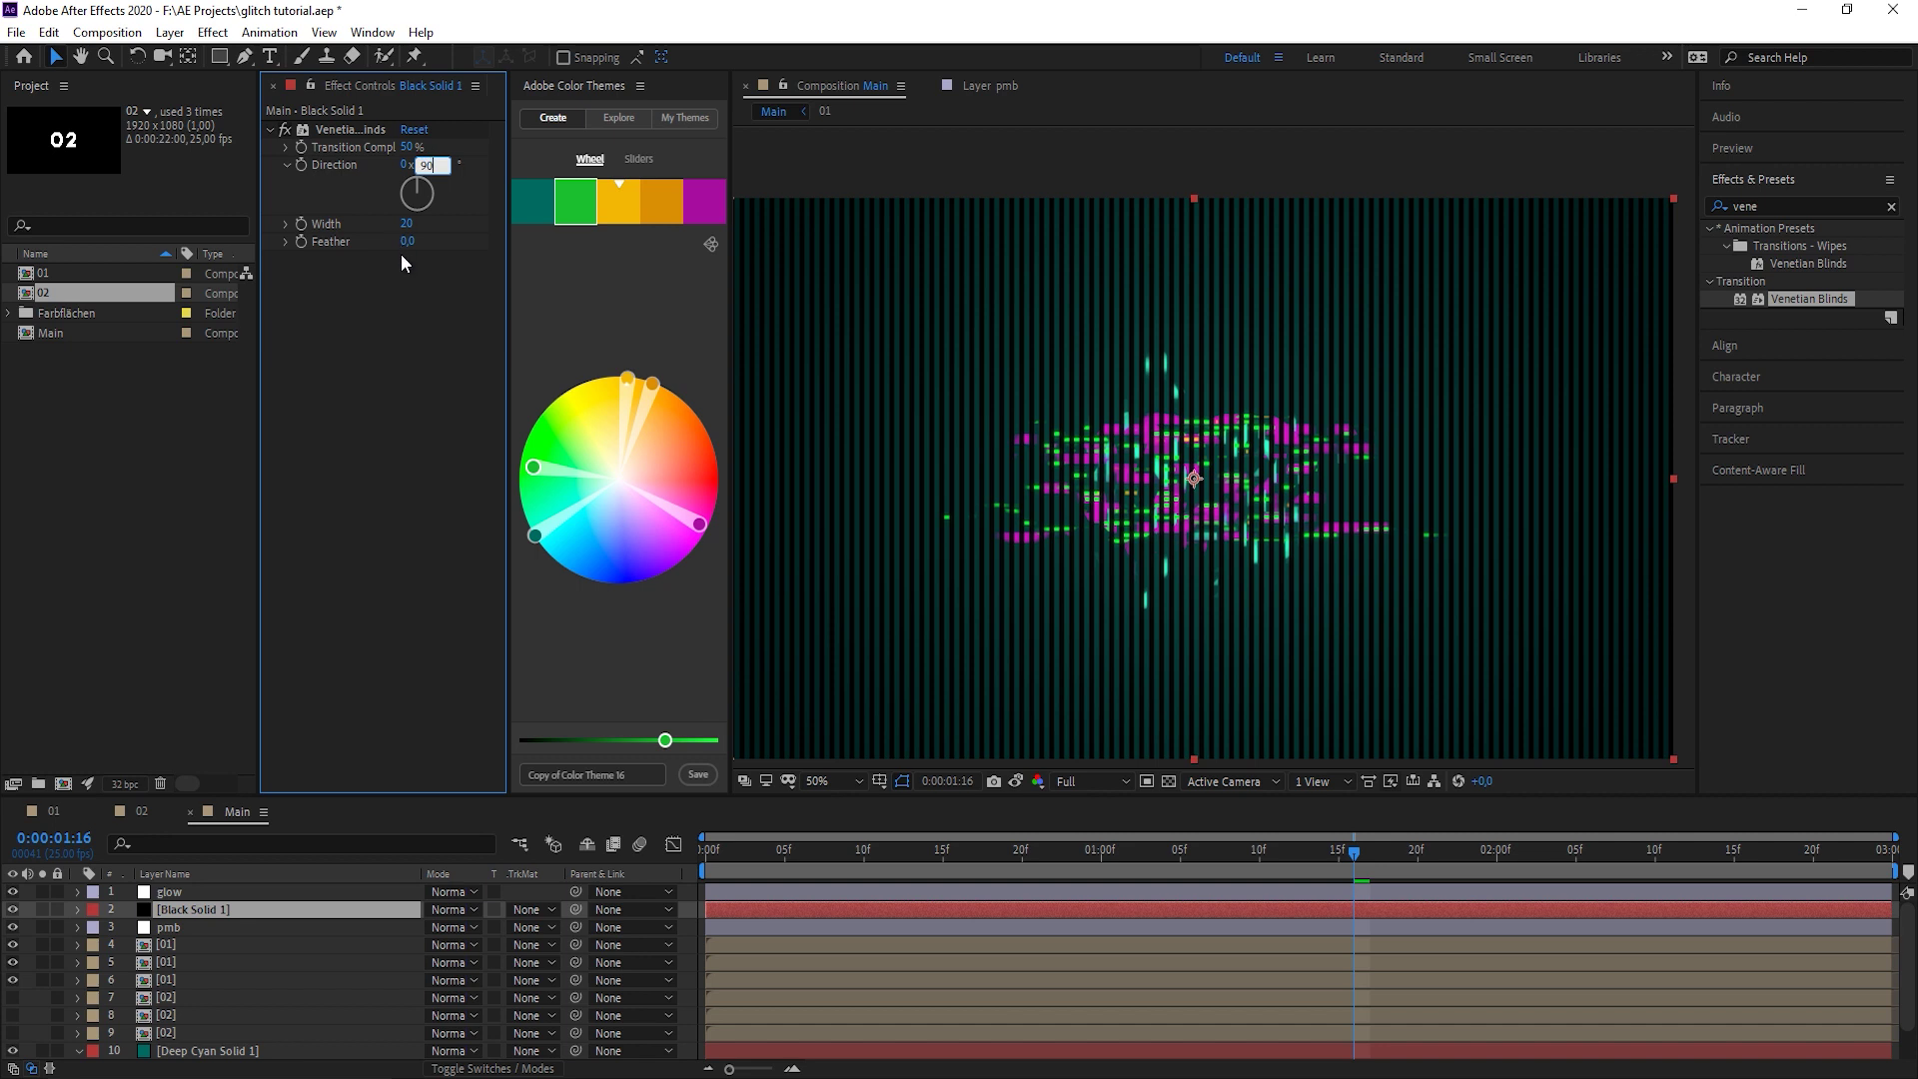
key("Return")
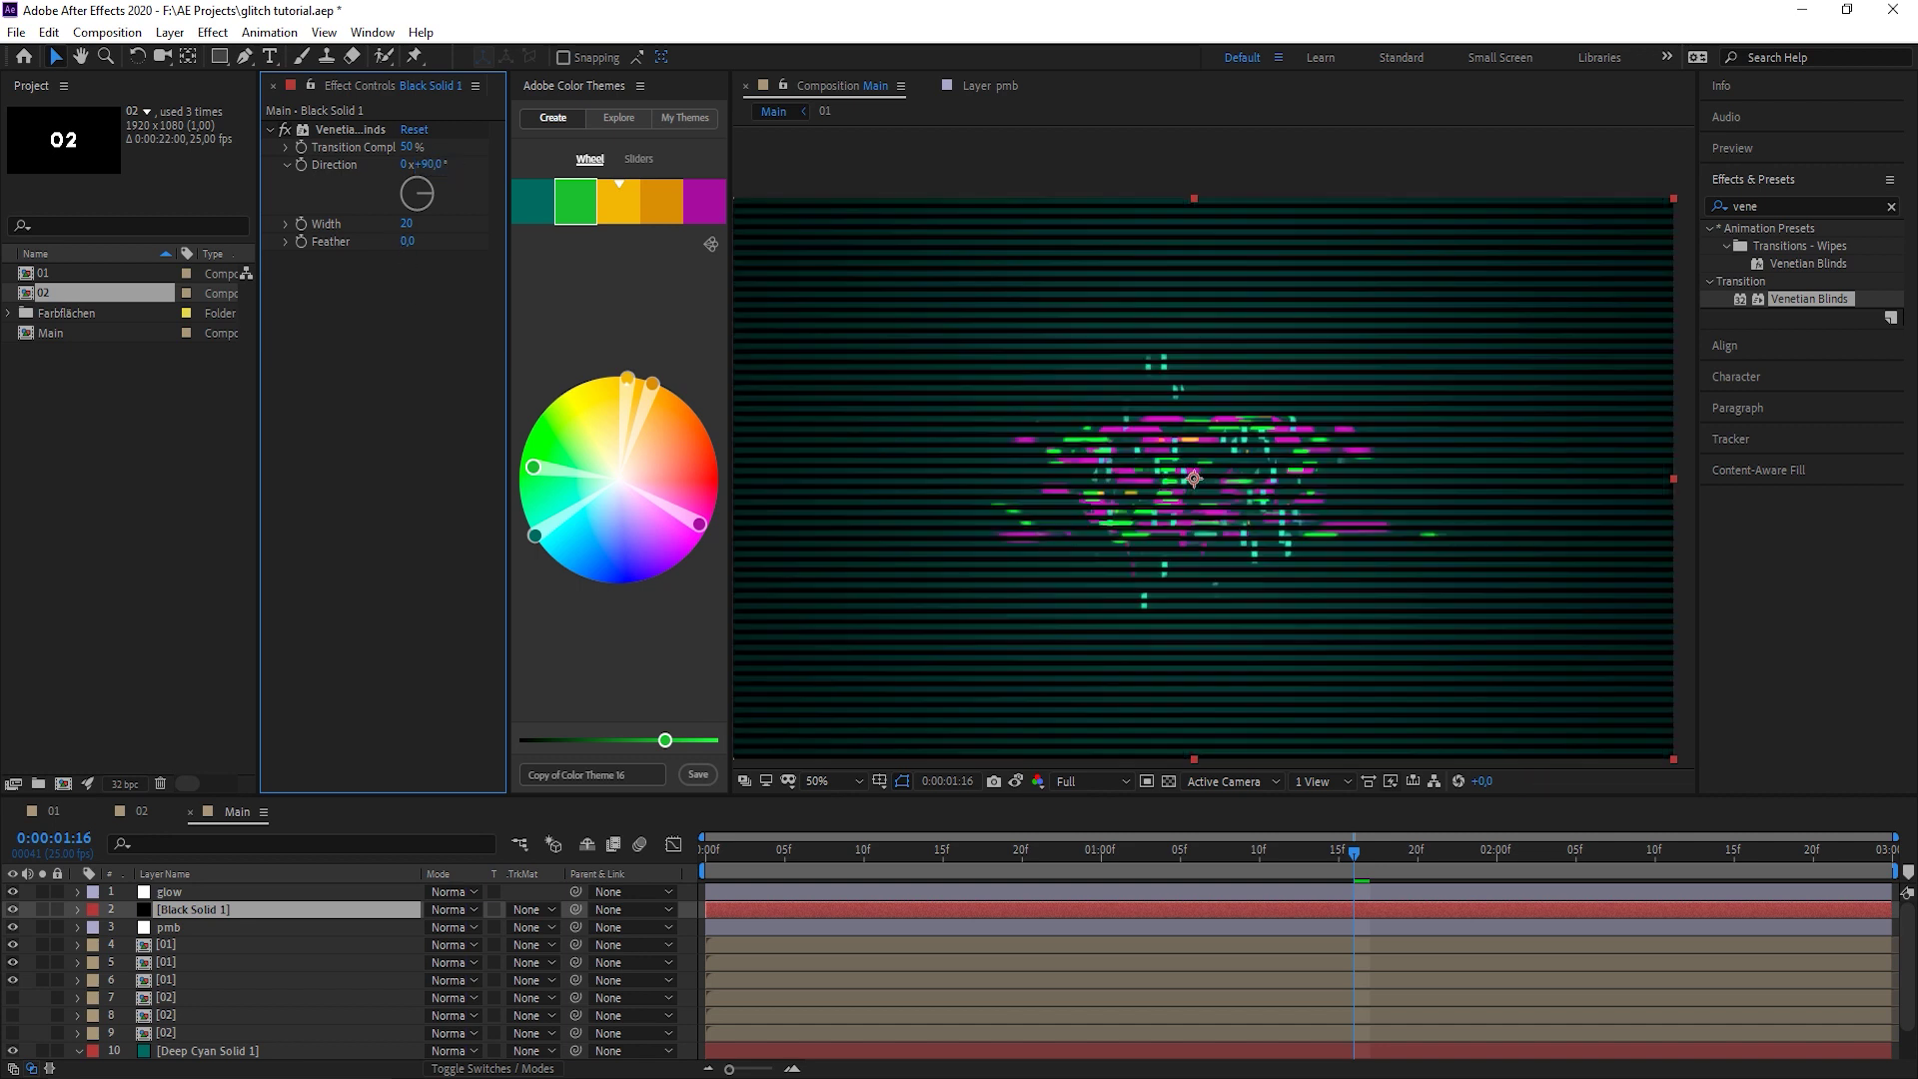
Refine the scan lines by setting Venetian Blinds' Width to 4 and Feather to 1.
left_click(406, 224)
type("2")
key("Return")
key("period")
key("period")
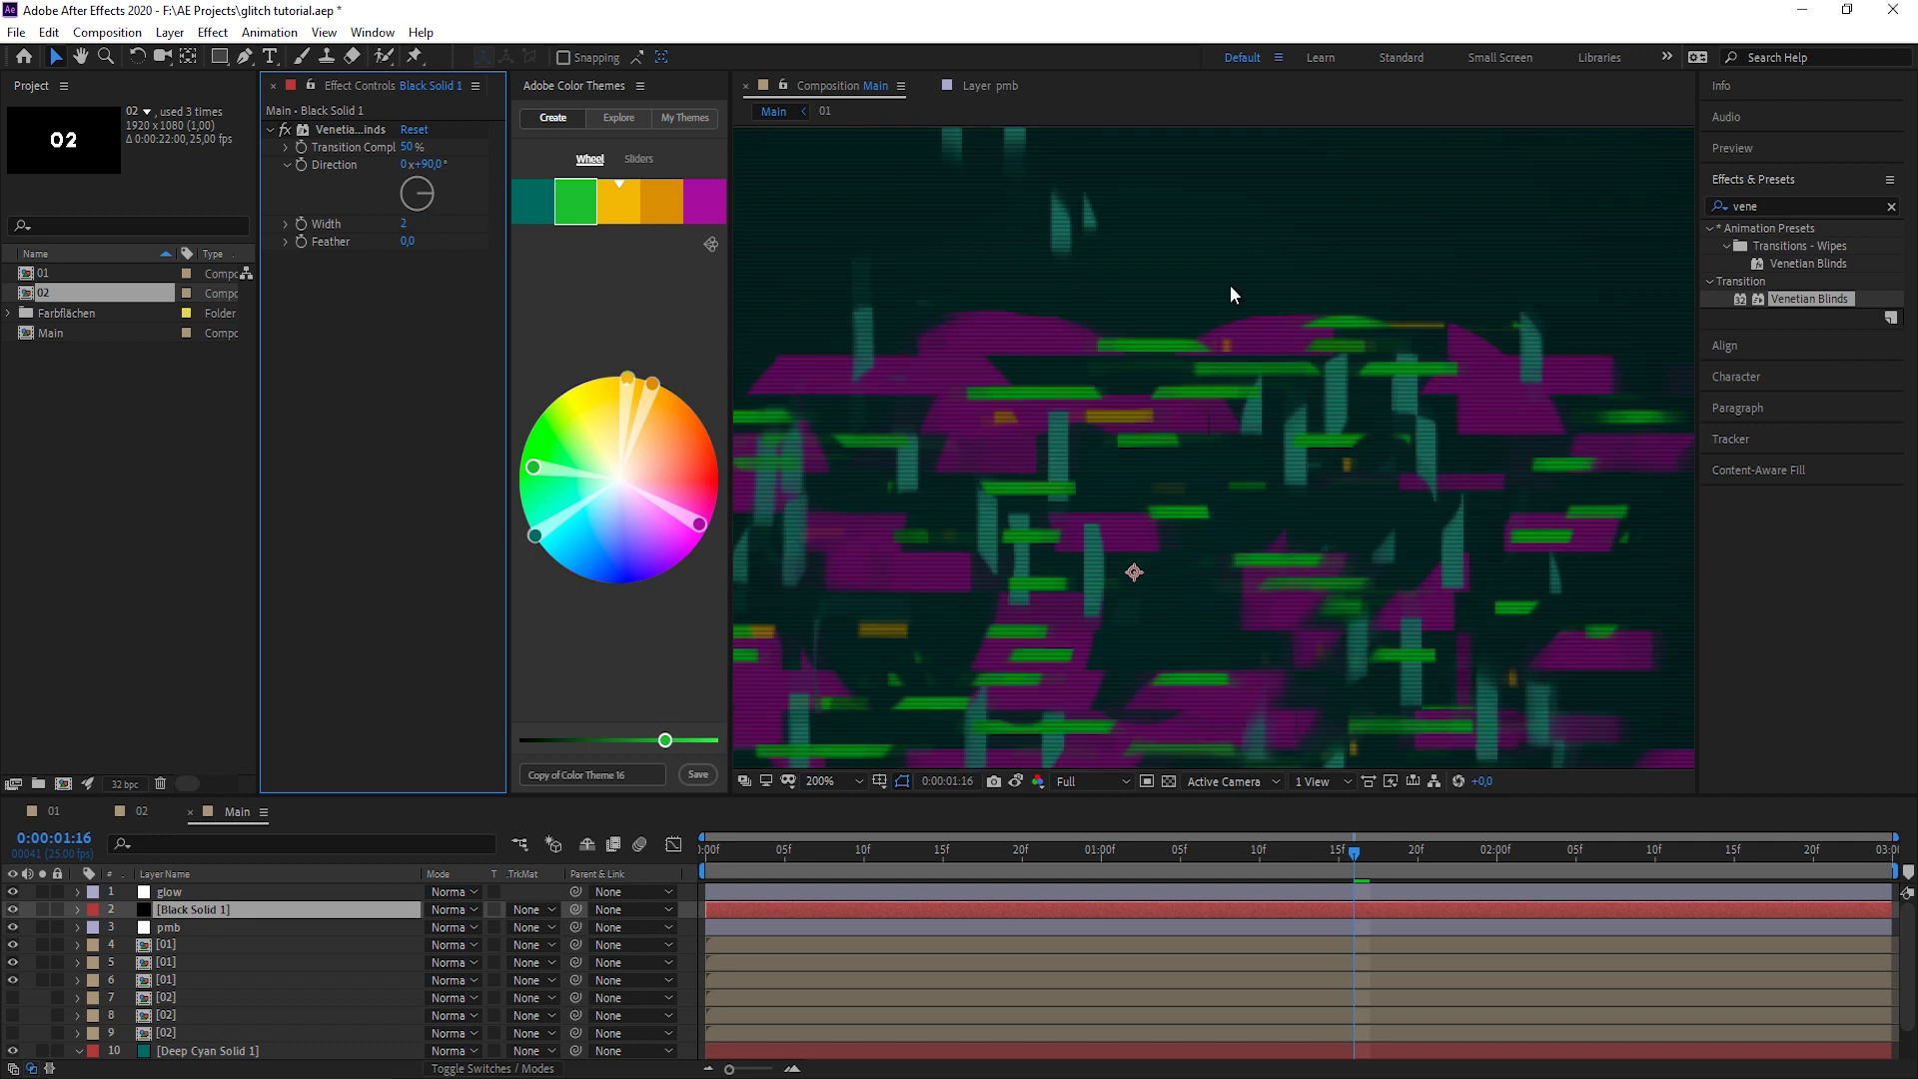
left_click(403, 225)
key("comma")
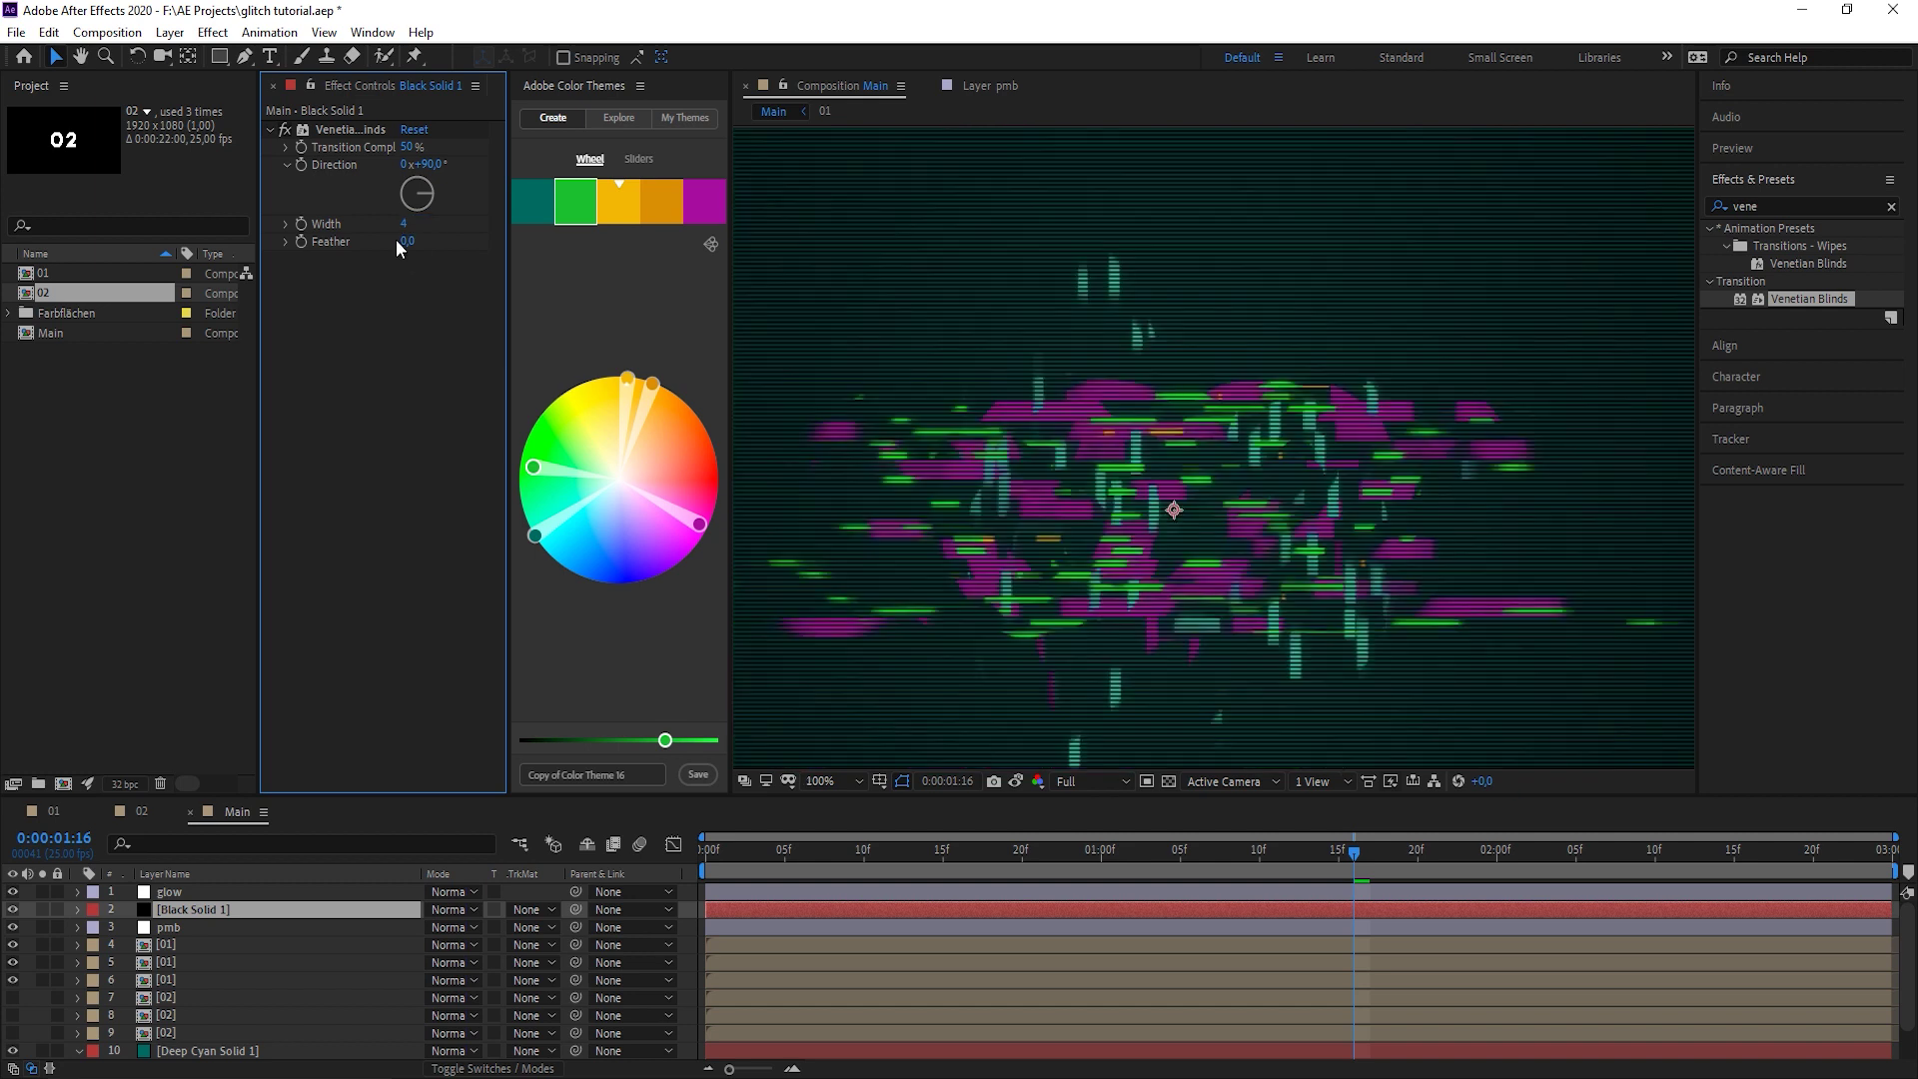
left_click(406, 241)
type("1")
key("Return")
key("comma")
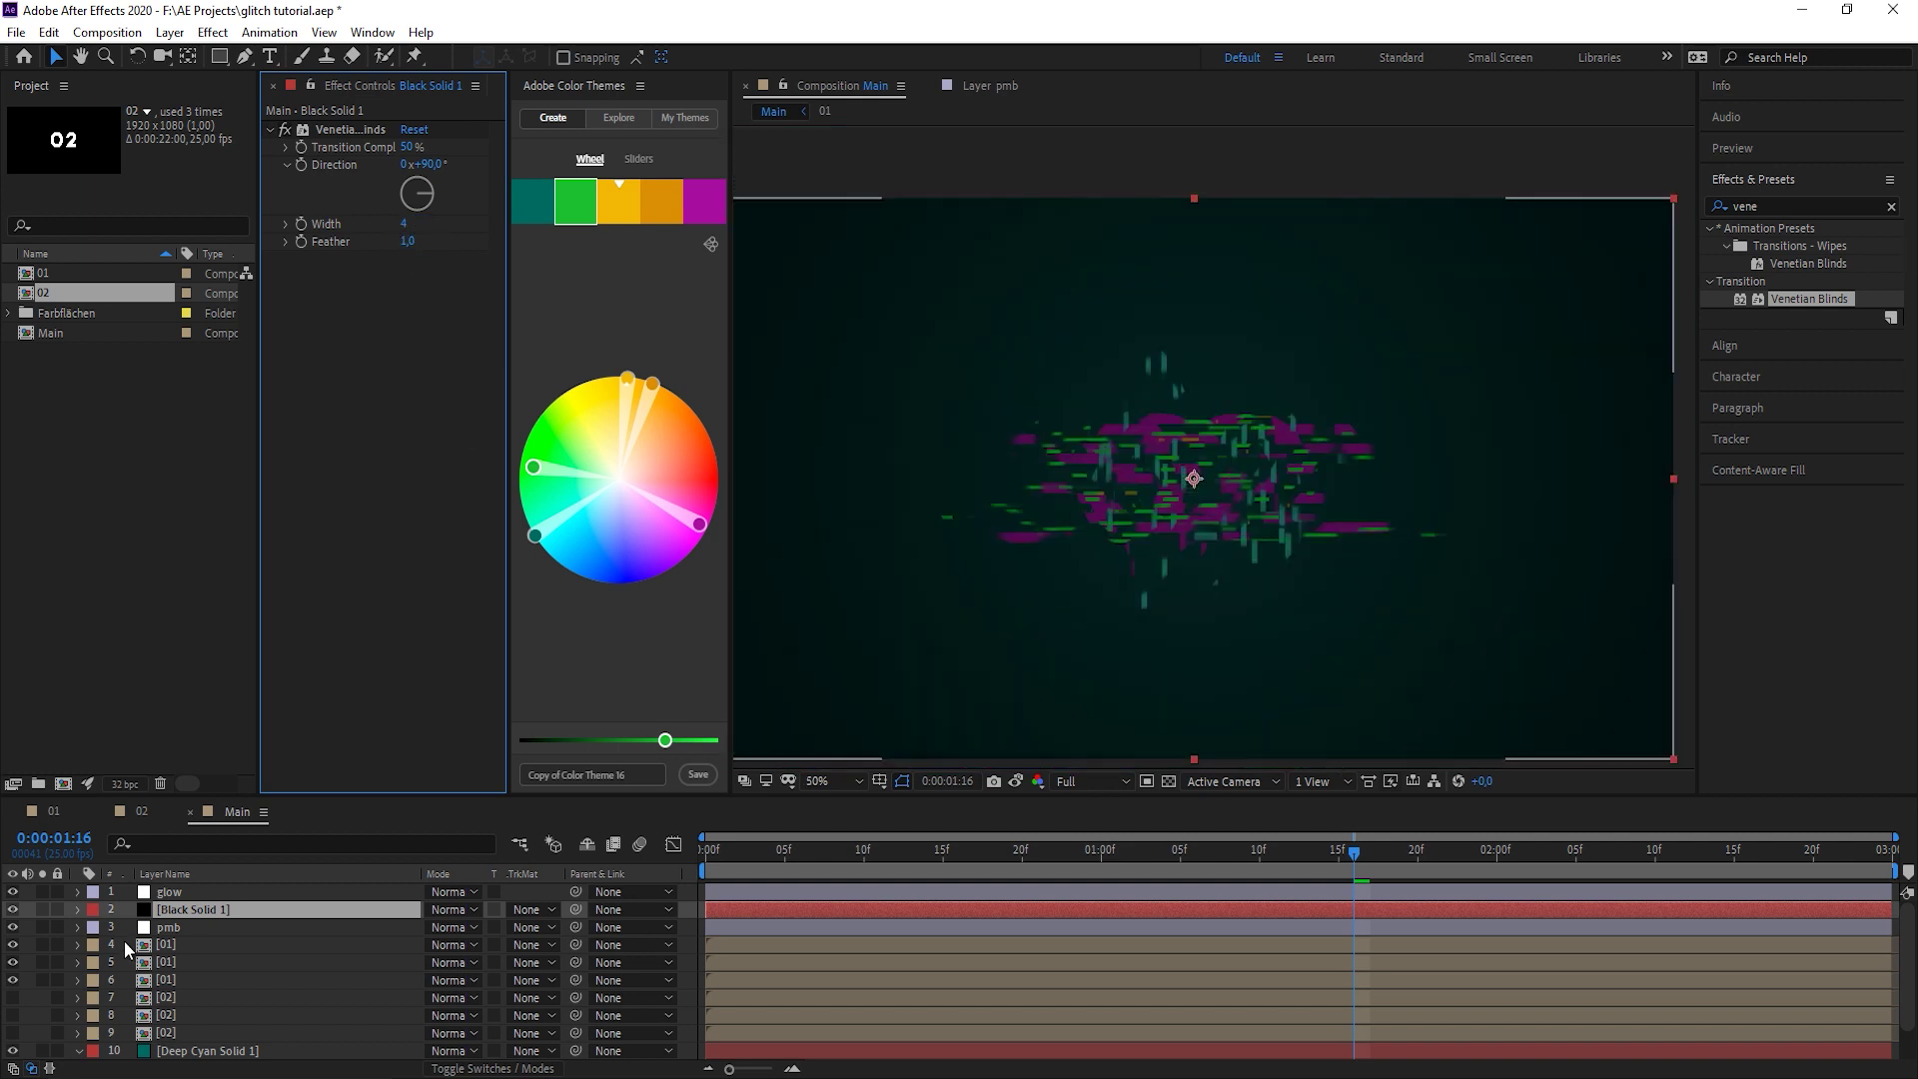
Set the black solid's blending mode to Classic Color Burn and its opacity to 16%, checking the scan lines up close.
left_click(440, 911)
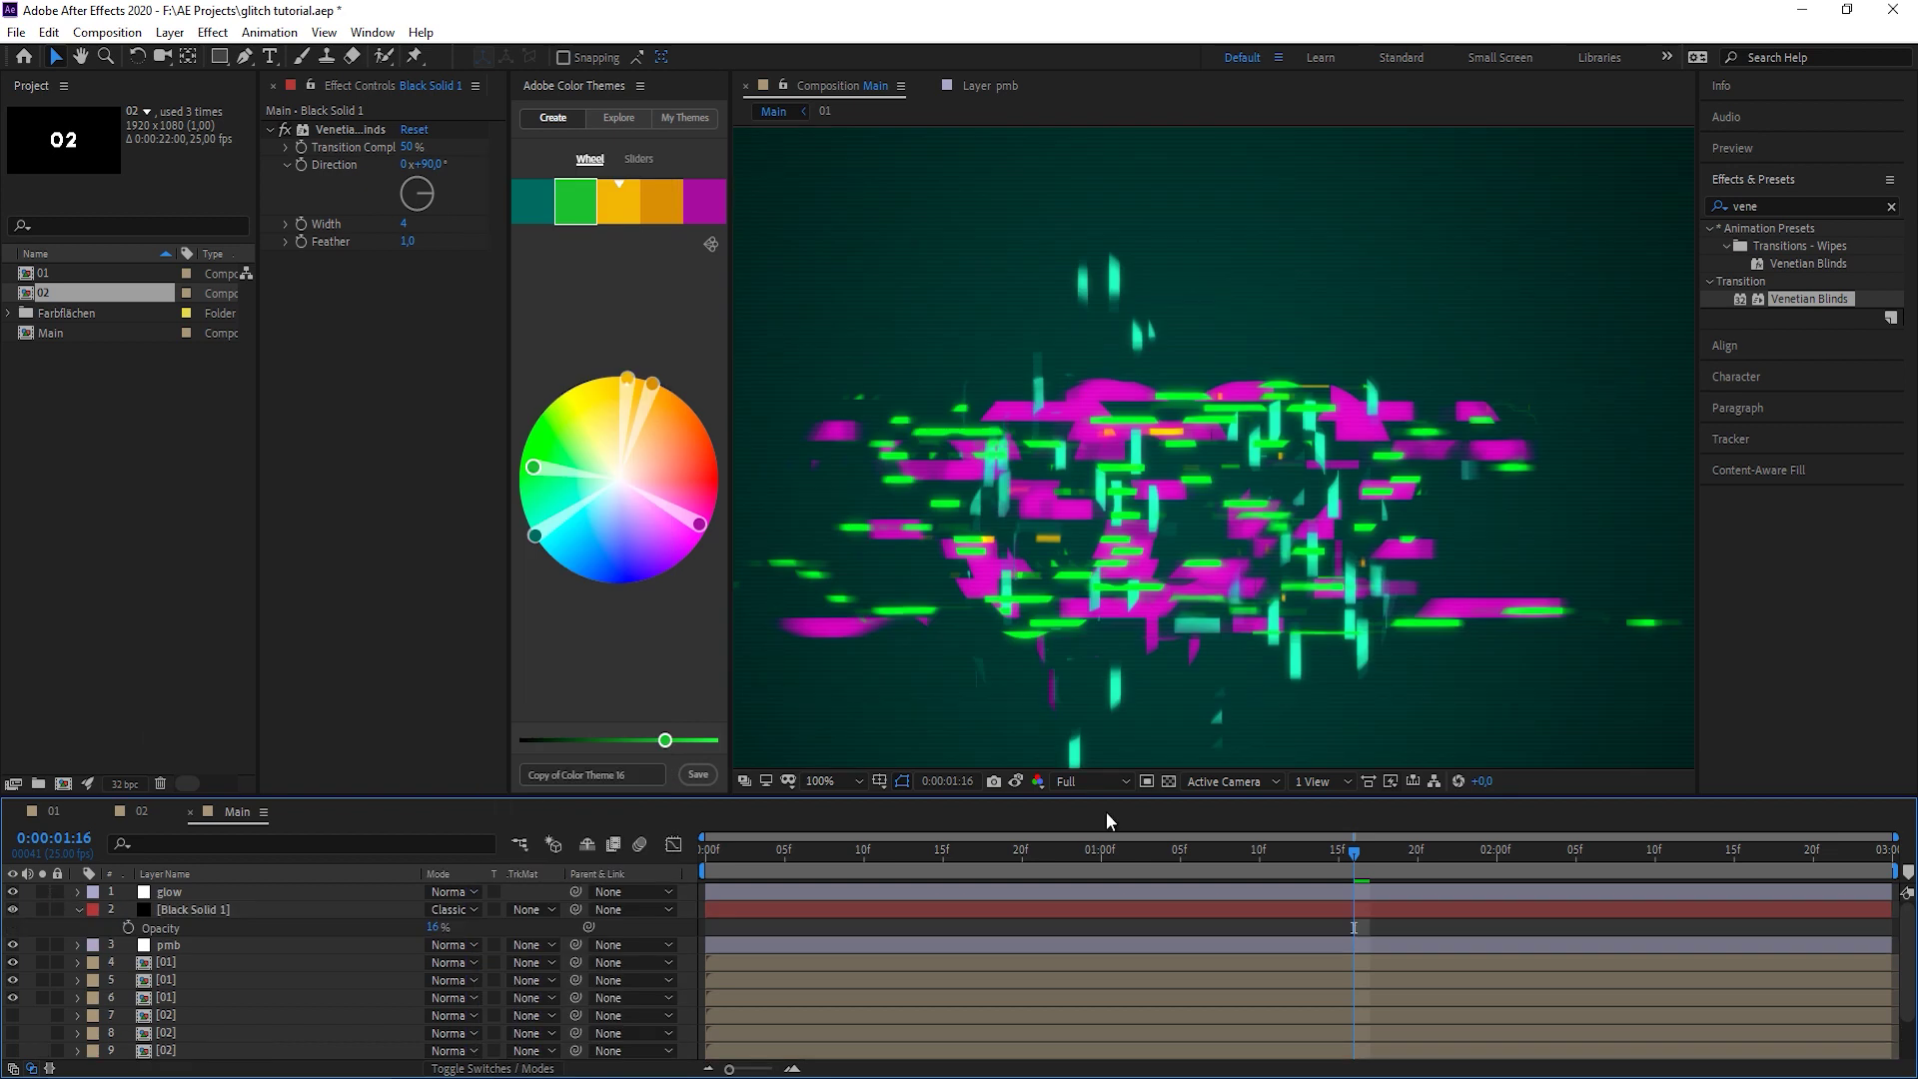
key("period")
left_click_drag(1530, 558, 1119, 717)
key("v")
left_click(453, 907)
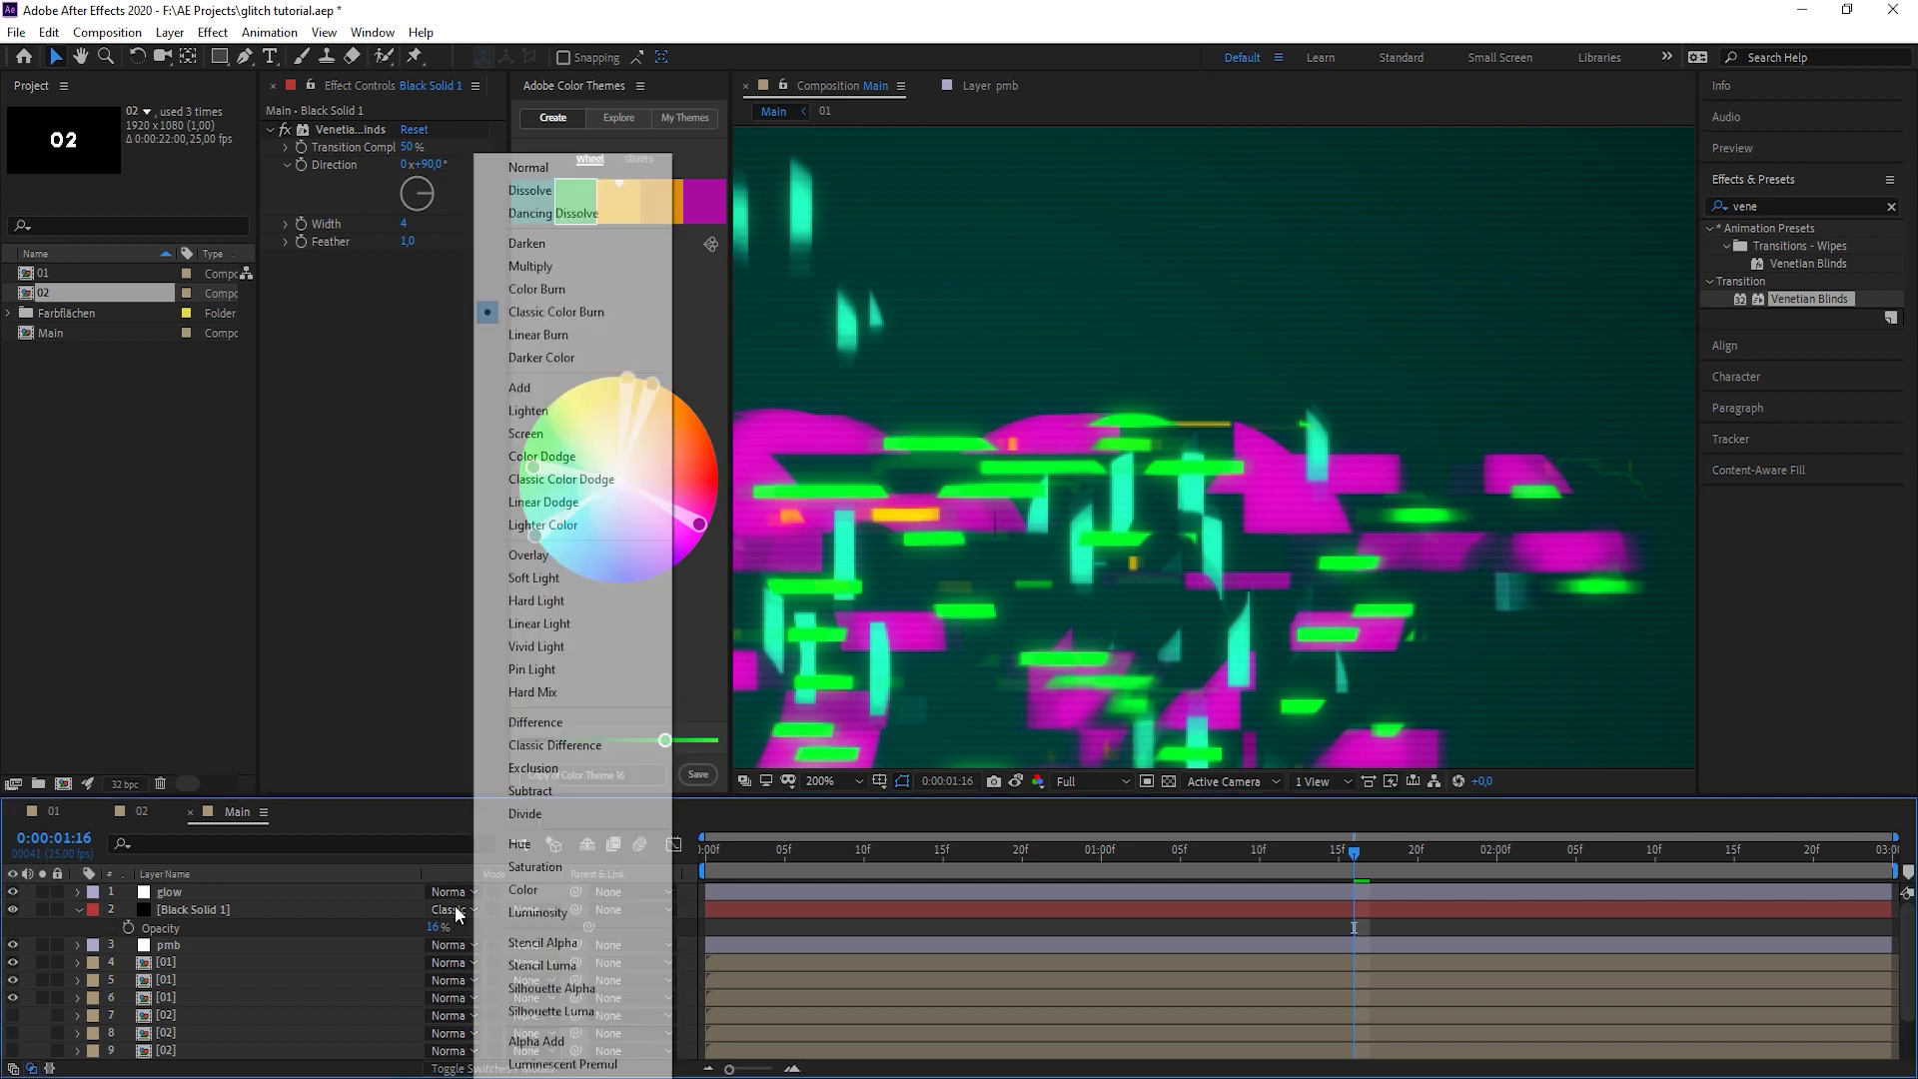
left_click(272, 908)
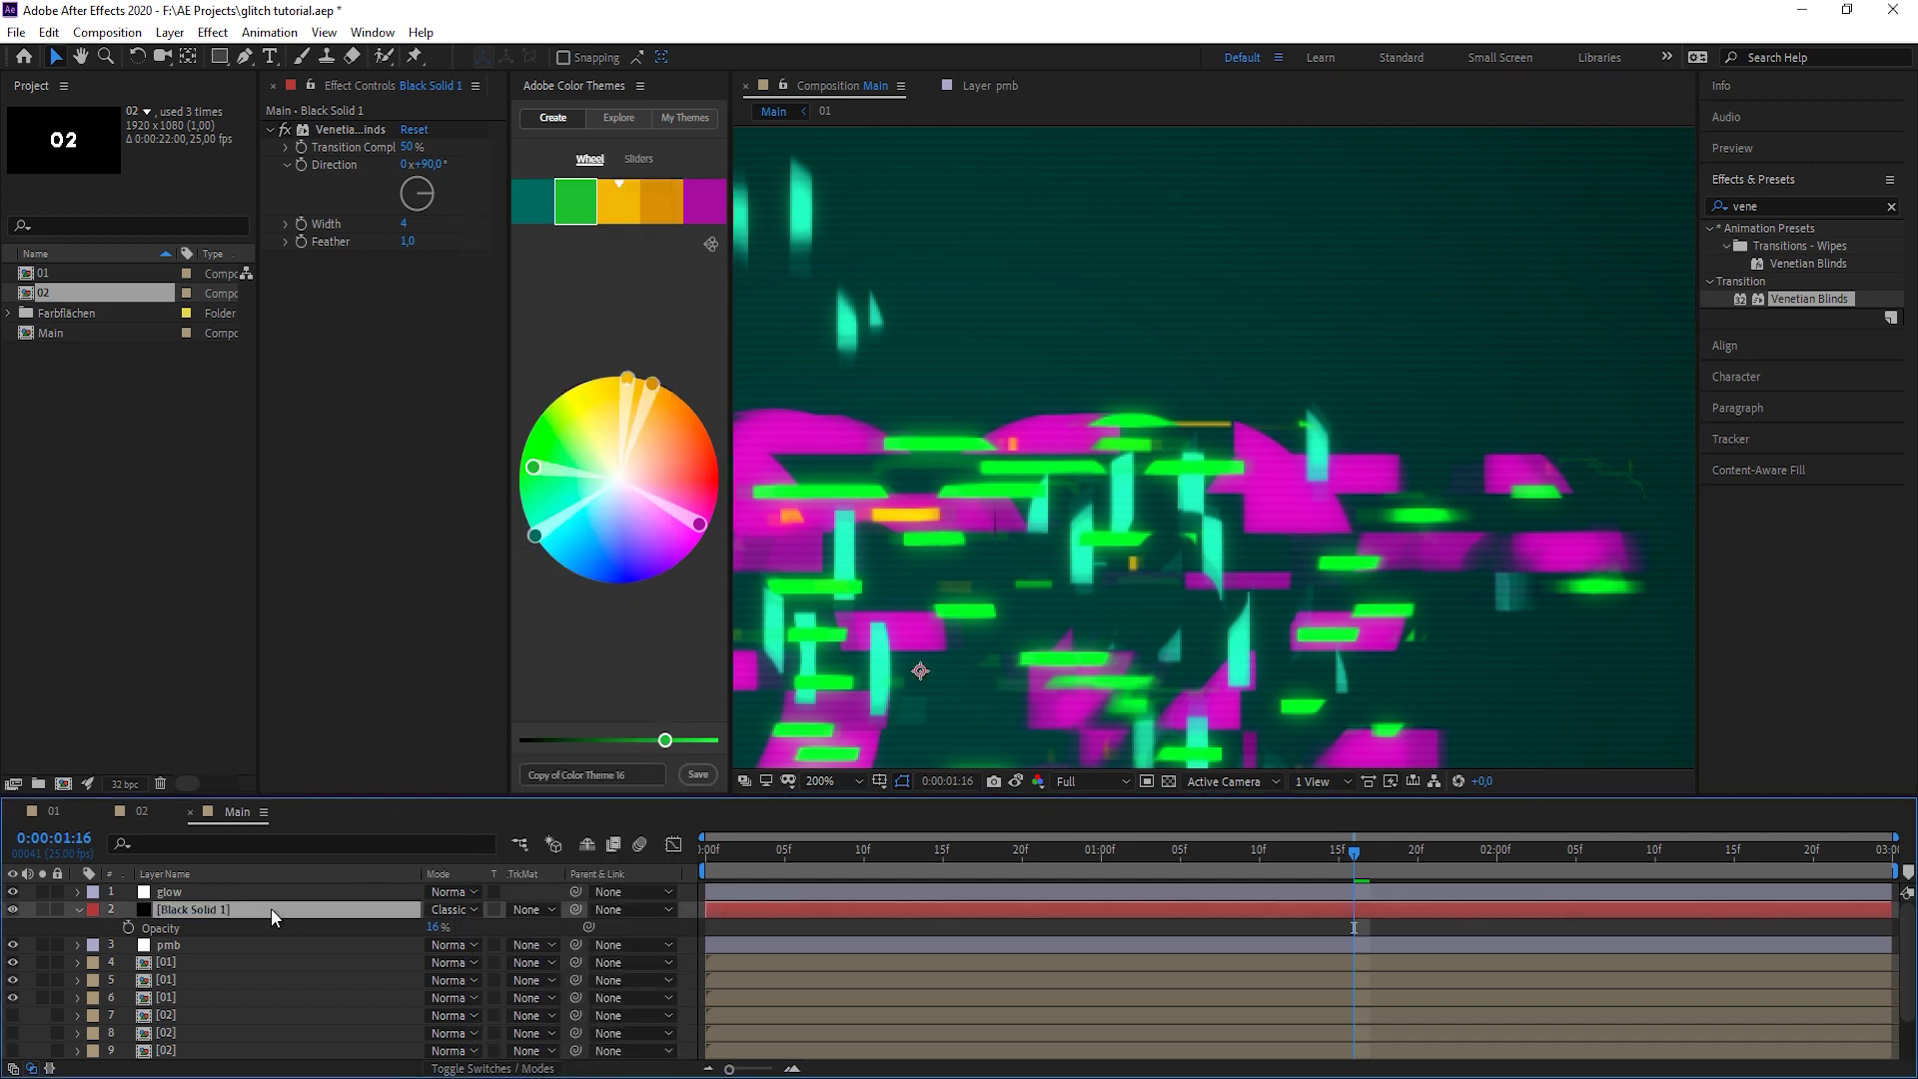
Toggle the black solid's visibility to compare the image with and without the scan lines.
left_click(12, 910)
left_click(12, 910)
left_click(12, 910)
left_click(12, 910)
scroll(1373, 452, "up", 2)
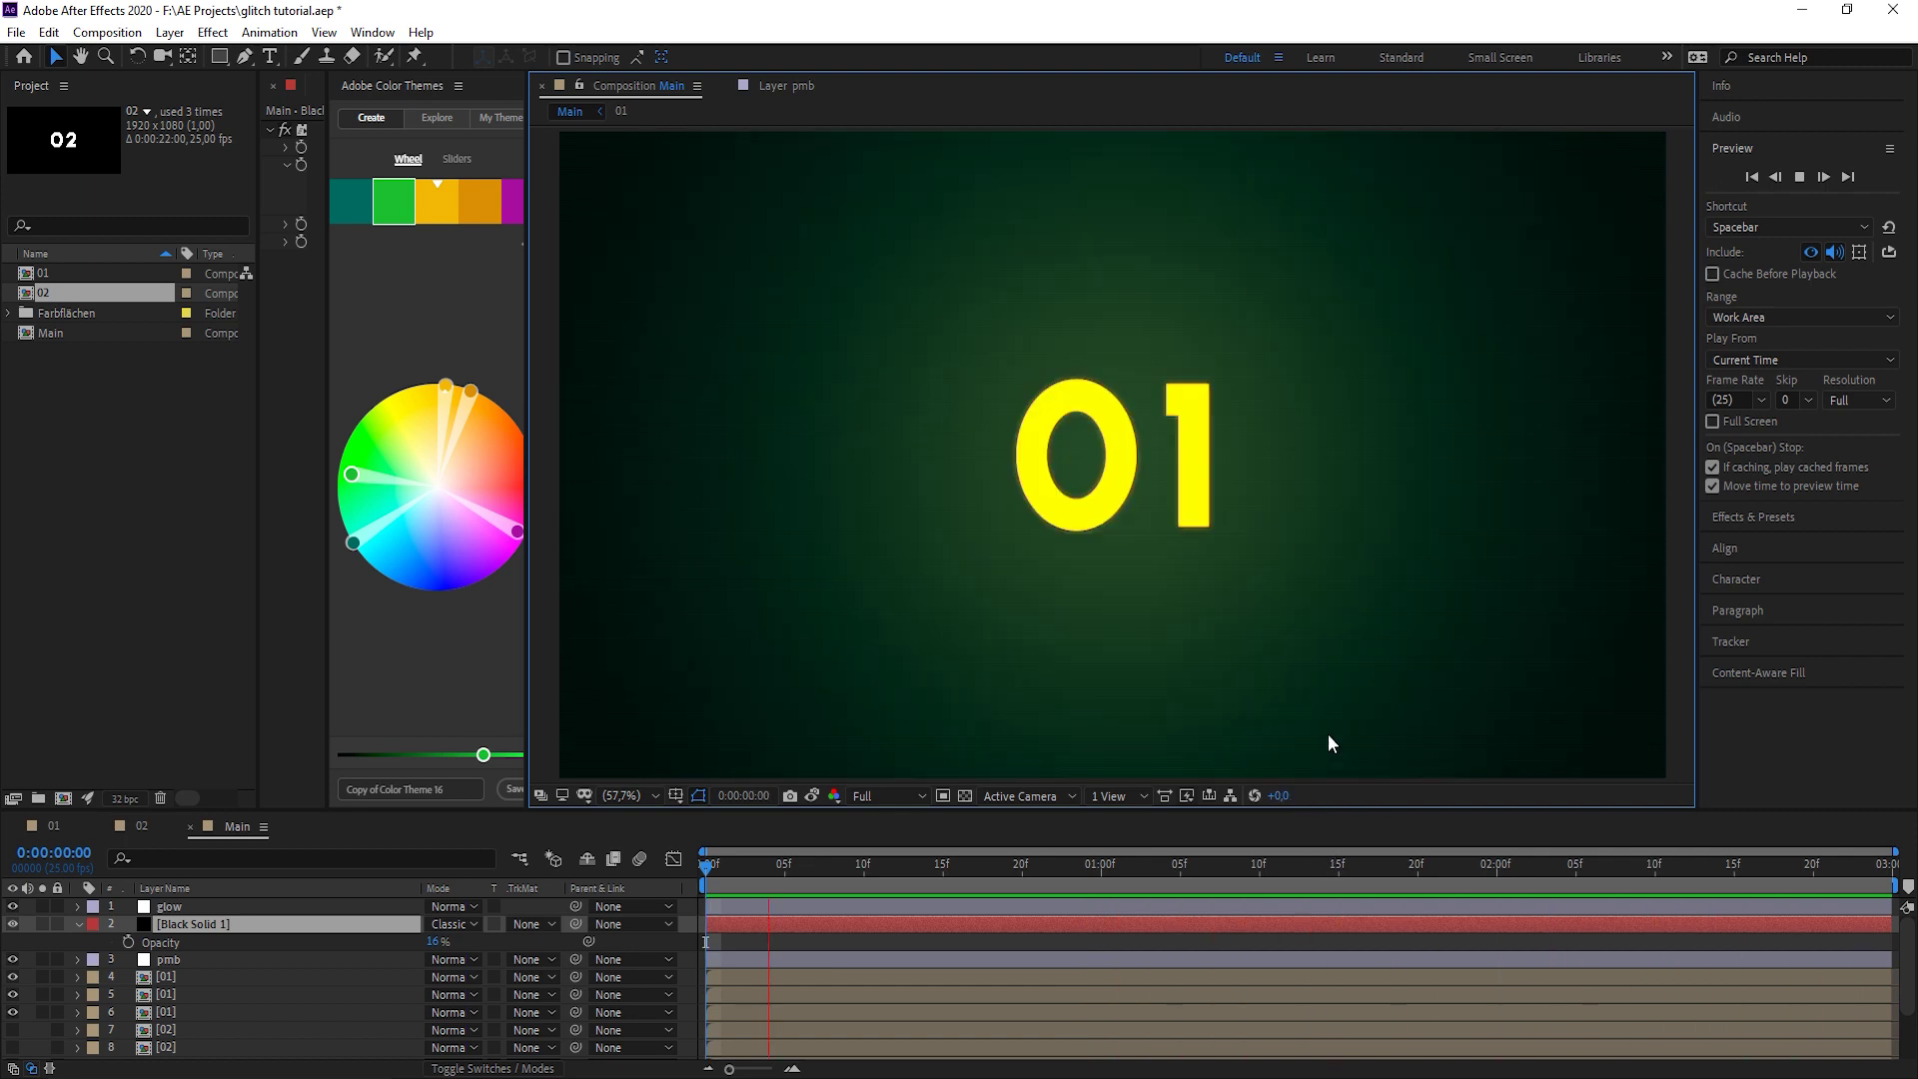
In composition 01, hide the text layer and draw a star shape centered in the frame as its replacement.
double_click(122, 976)
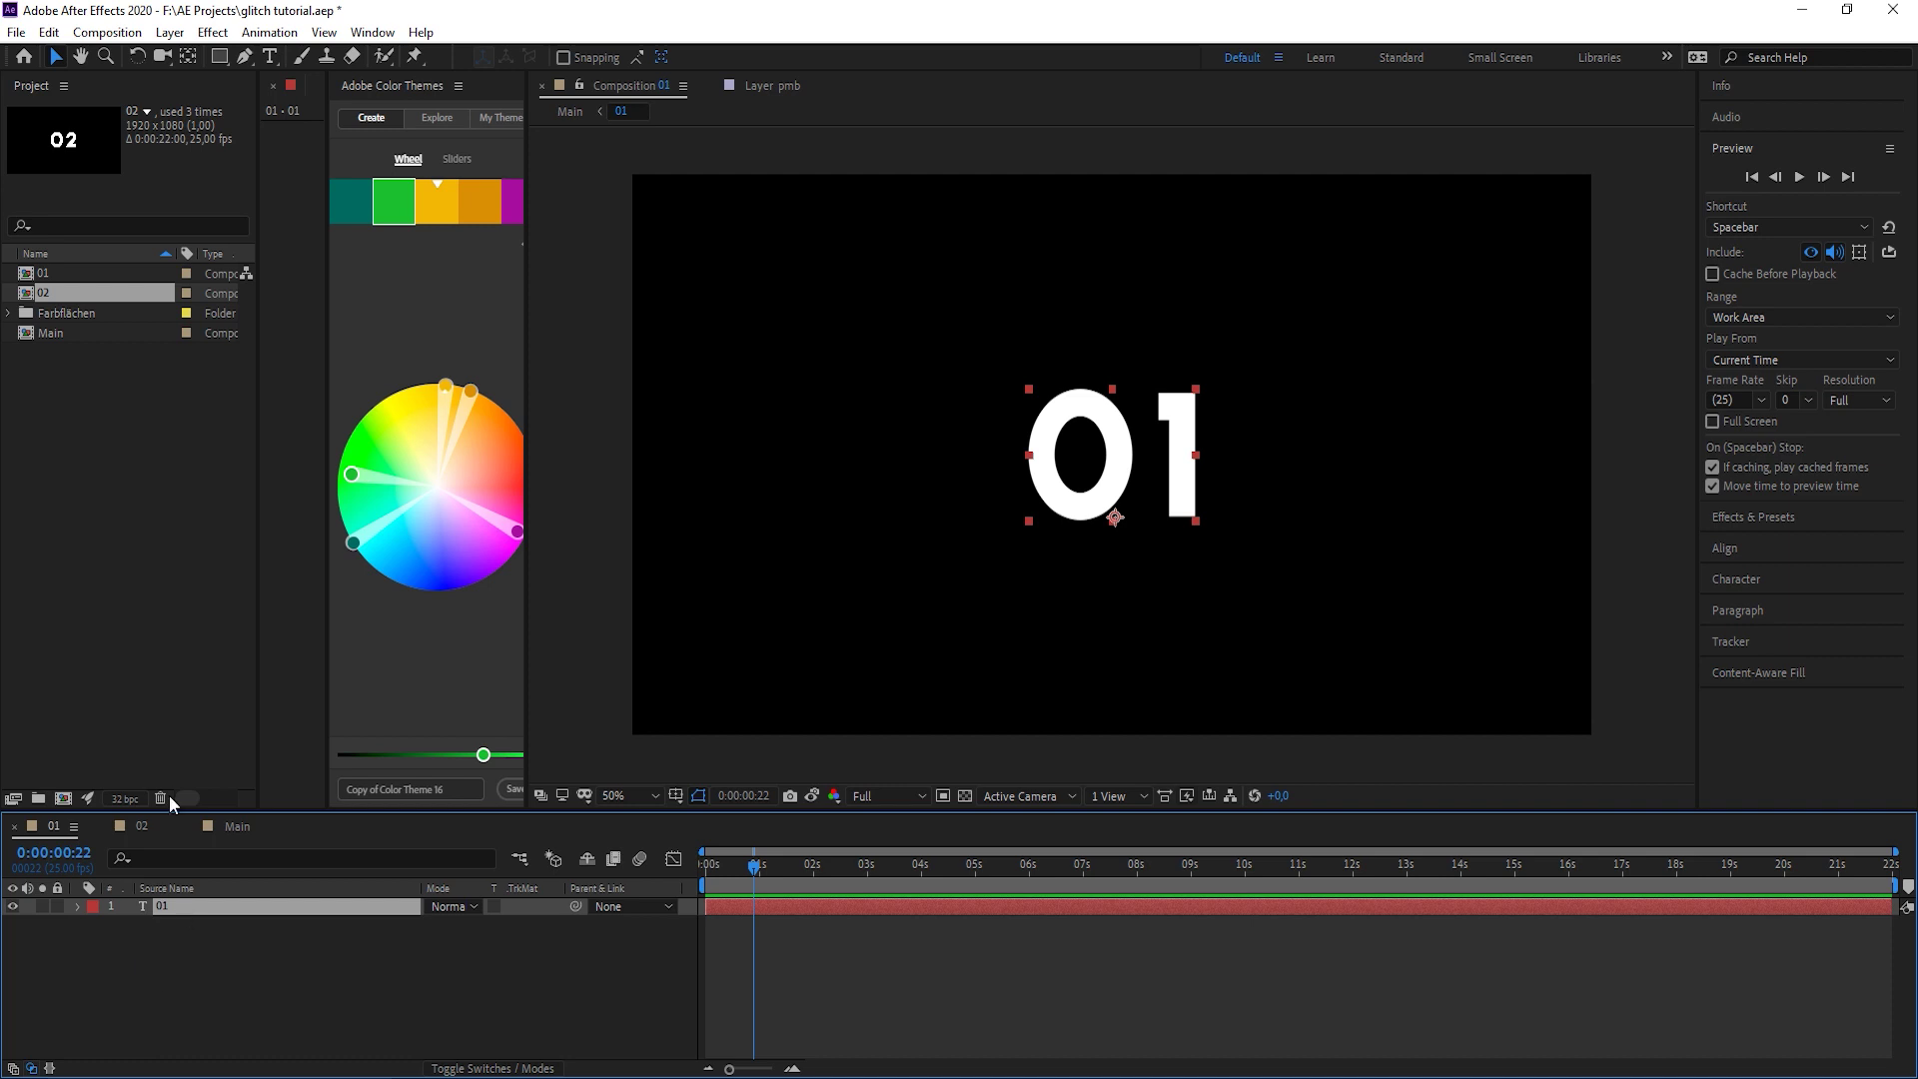
left_click(117, 520)
left_click(13, 906)
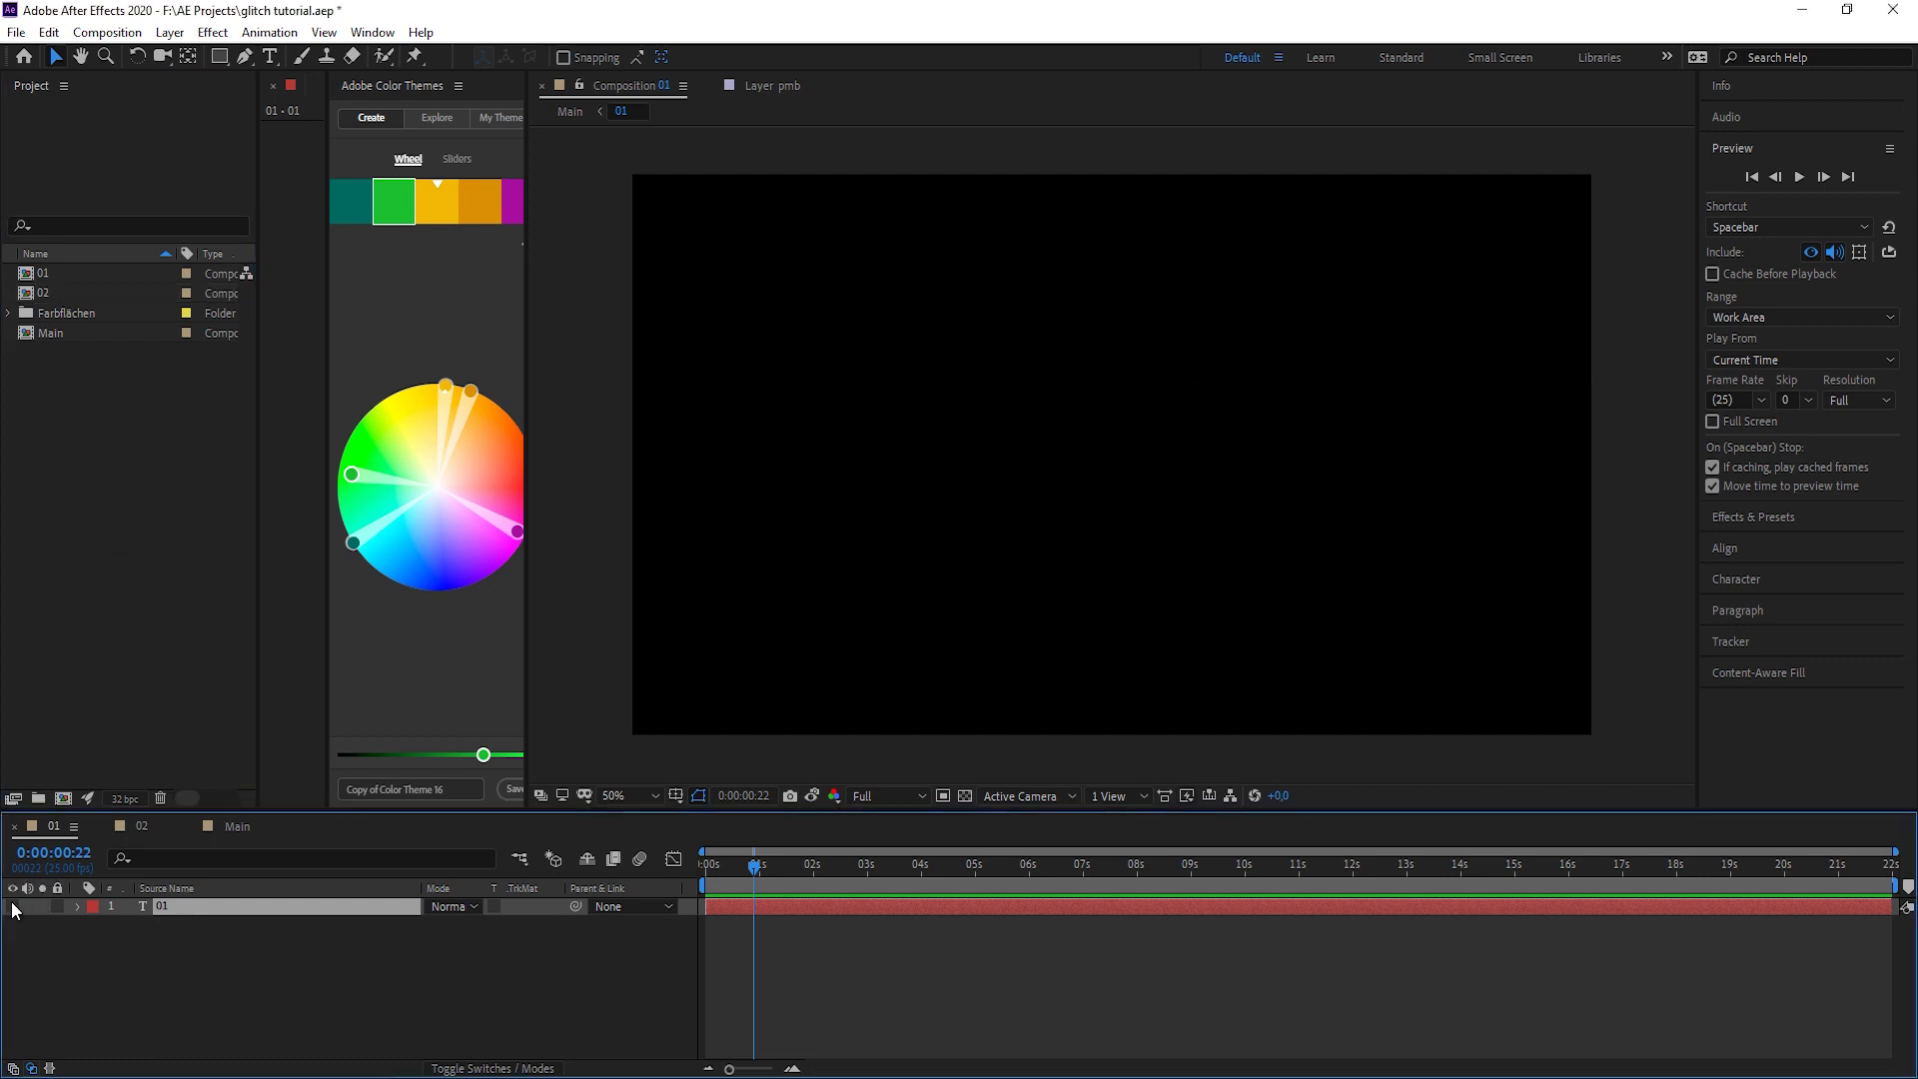
left_click_drag(218, 54, 286, 146)
left_click_drag(1112, 454, 1112, 349)
left_click(568, 57)
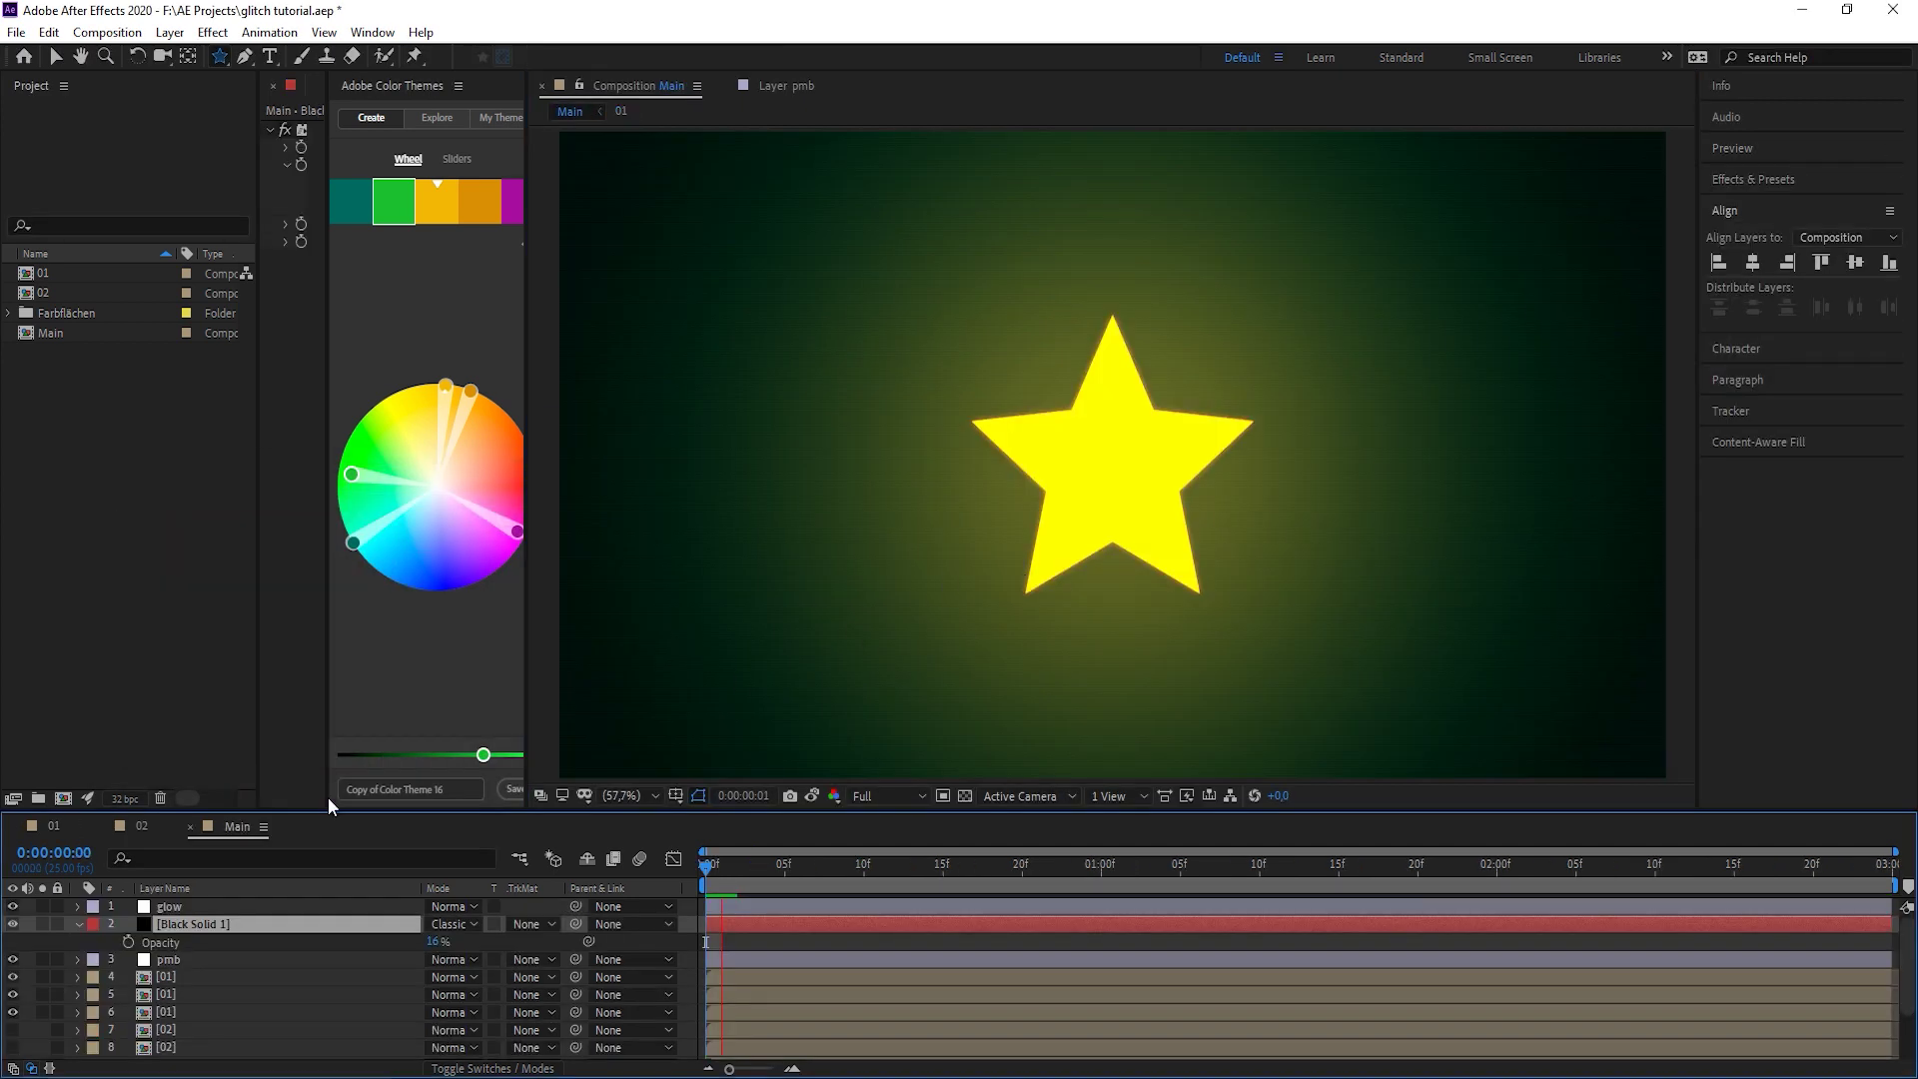
Add an adjustment layer above all other layers in the Main composition and apply the Crop Edges preset to it.
left_click(76, 926)
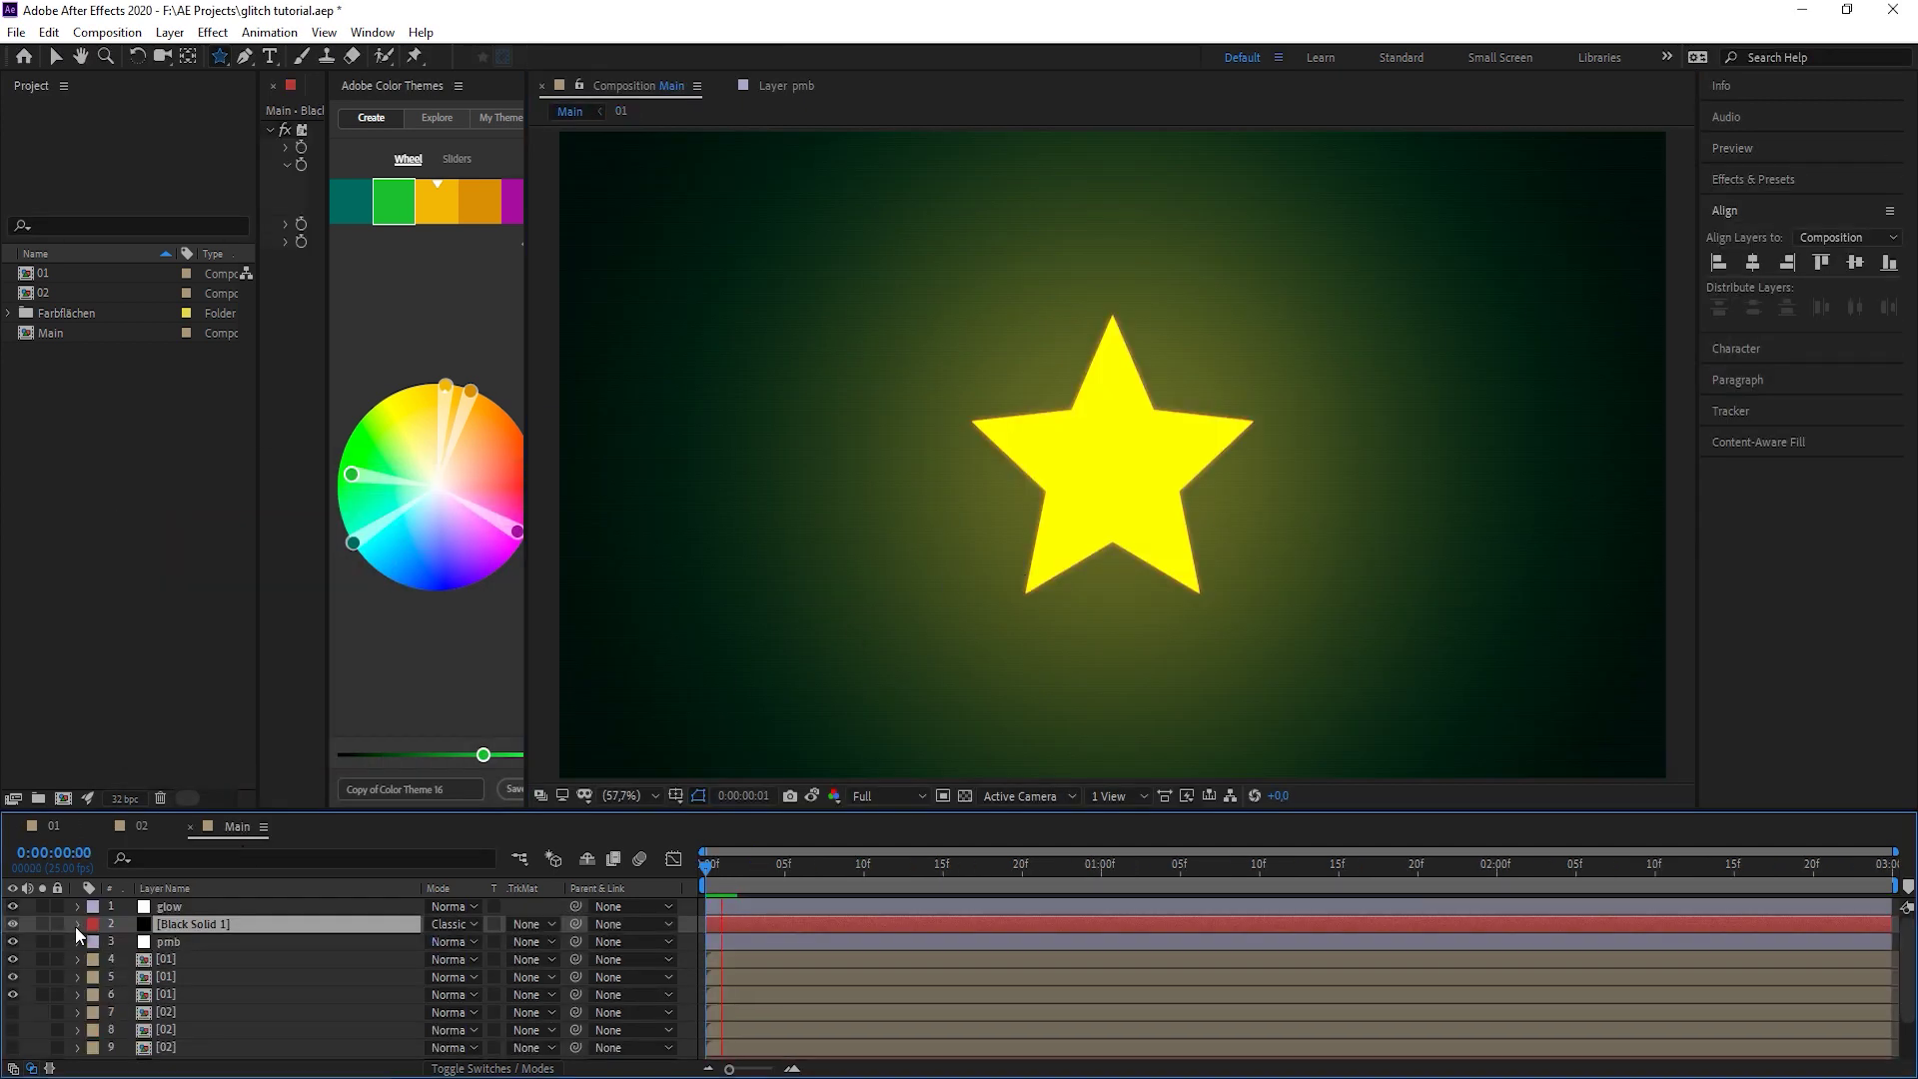
key("ctrl+alt+y")
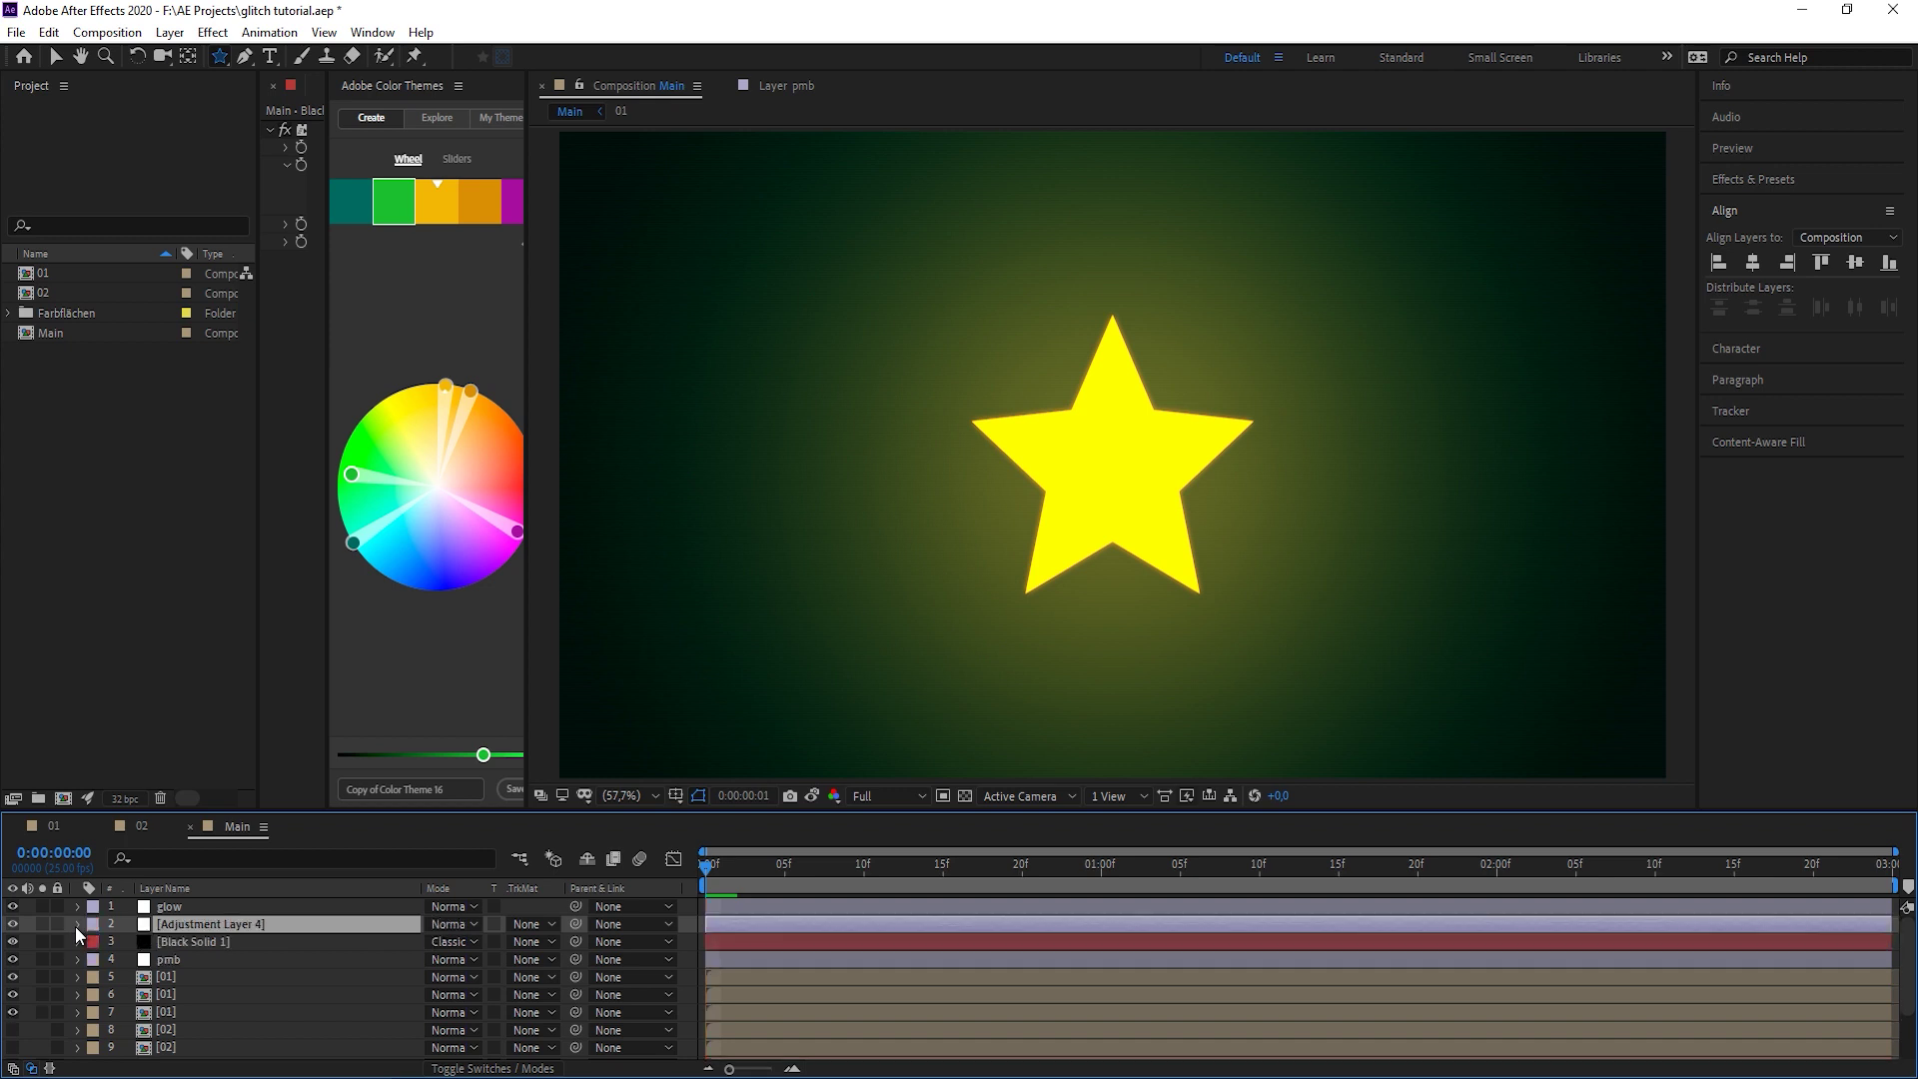
left_click_drag(172, 919, 177, 899)
left_click(1798, 179)
type("crop")
left_click_drag(1797, 263, 190, 906)
Remove the left and right wipes from the Crop Edges preset and set its crop amount to 10 for letterbox bars.
left_click_drag(327, 203, 685, 203)
left_click(424, 518)
key("Delete")
left_click(436, 407)
key("Delete")
left_click(530, 148)
type("10")
left_click(504, 667)
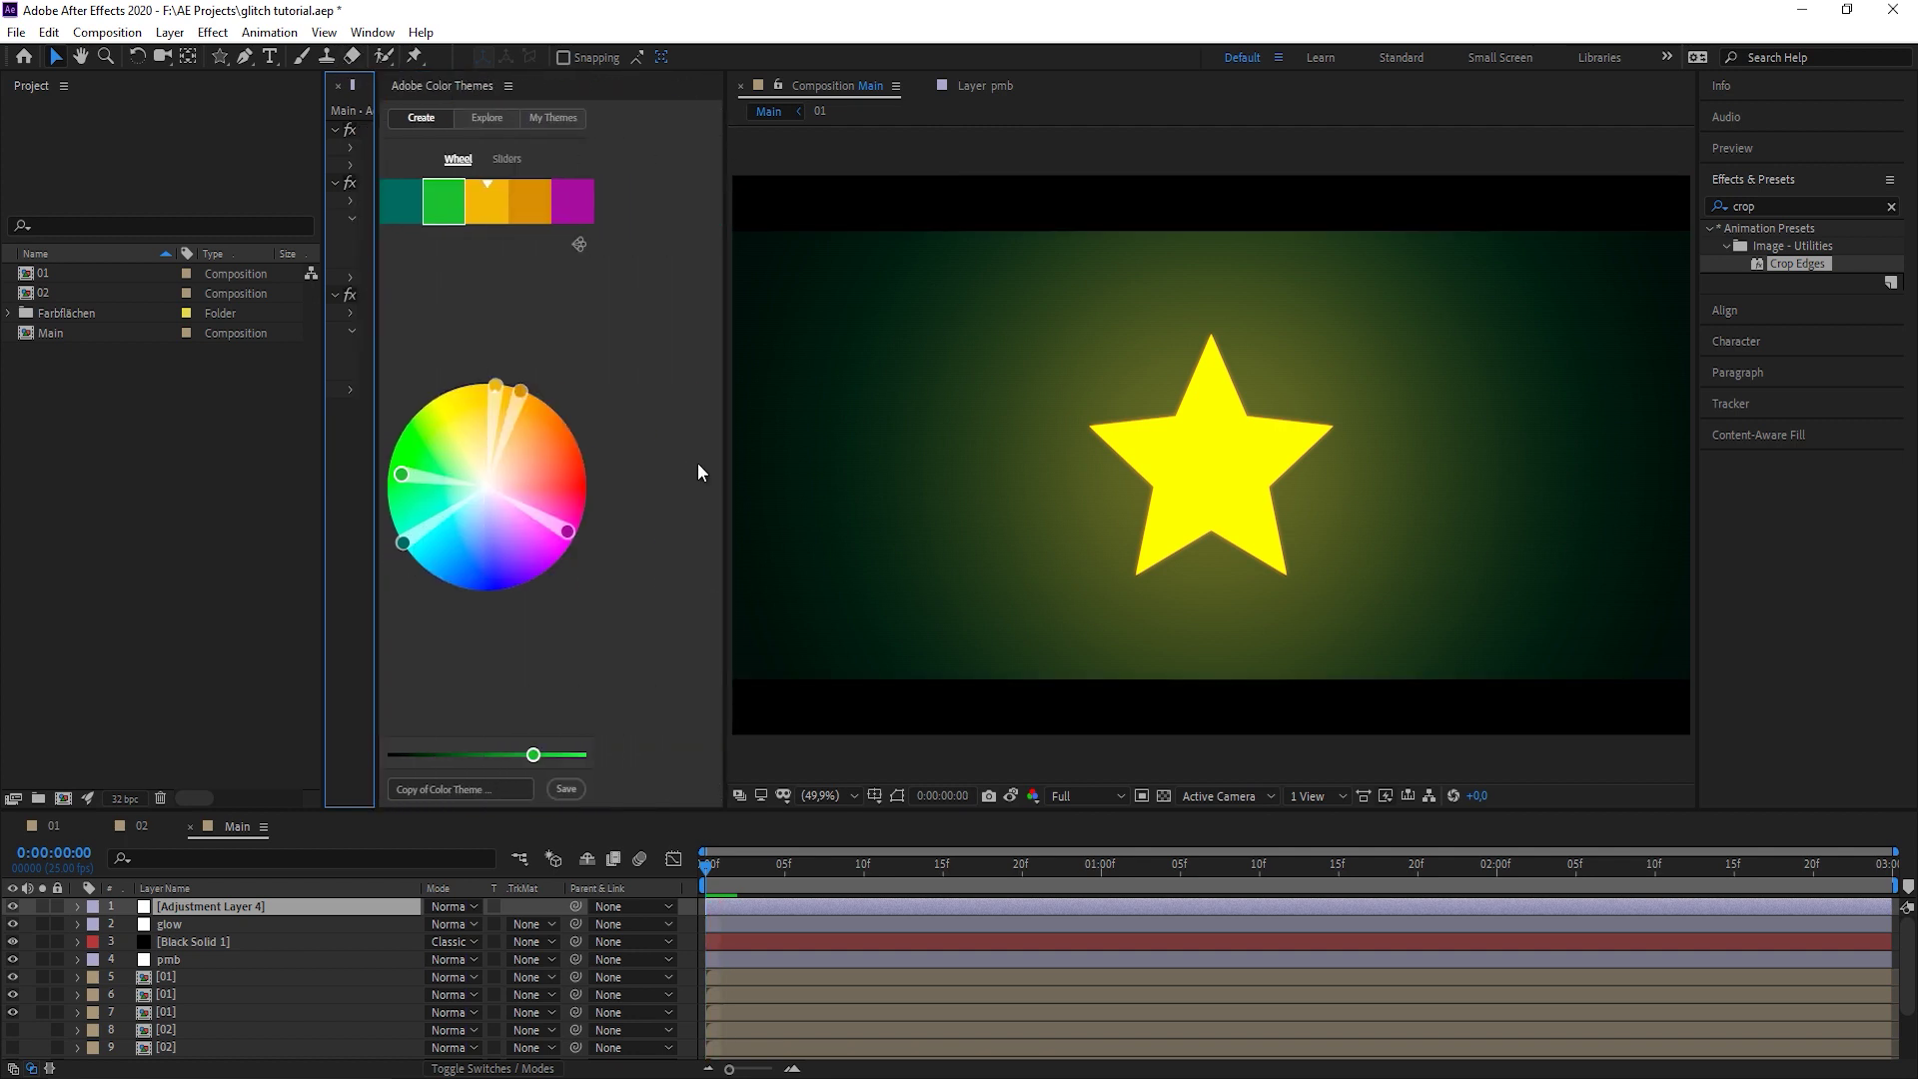
Set the Venetian Blinds Feather on the black solid to 0.4 and preview the Main composition.
left_click_drag(723, 484, 505, 512)
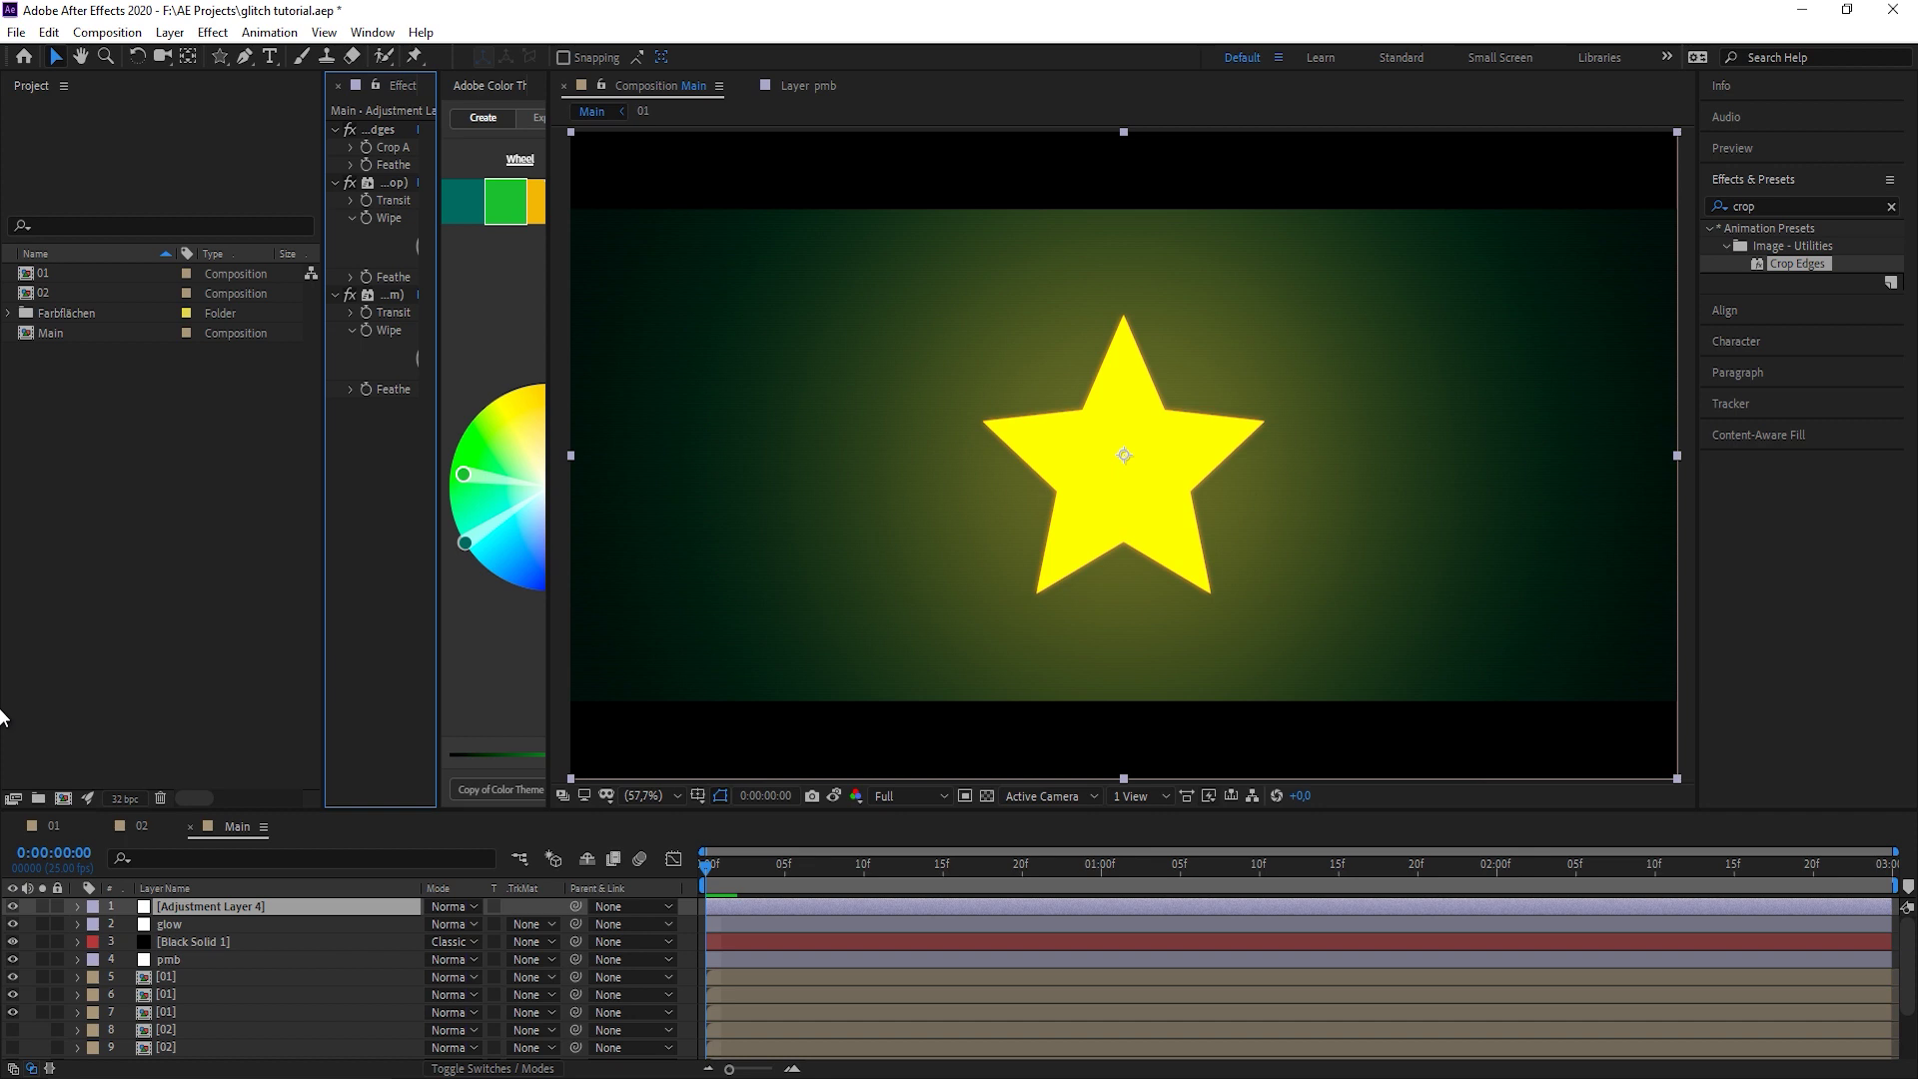
key("ctrl+Down")
key("ctrl+Down")
key("space")
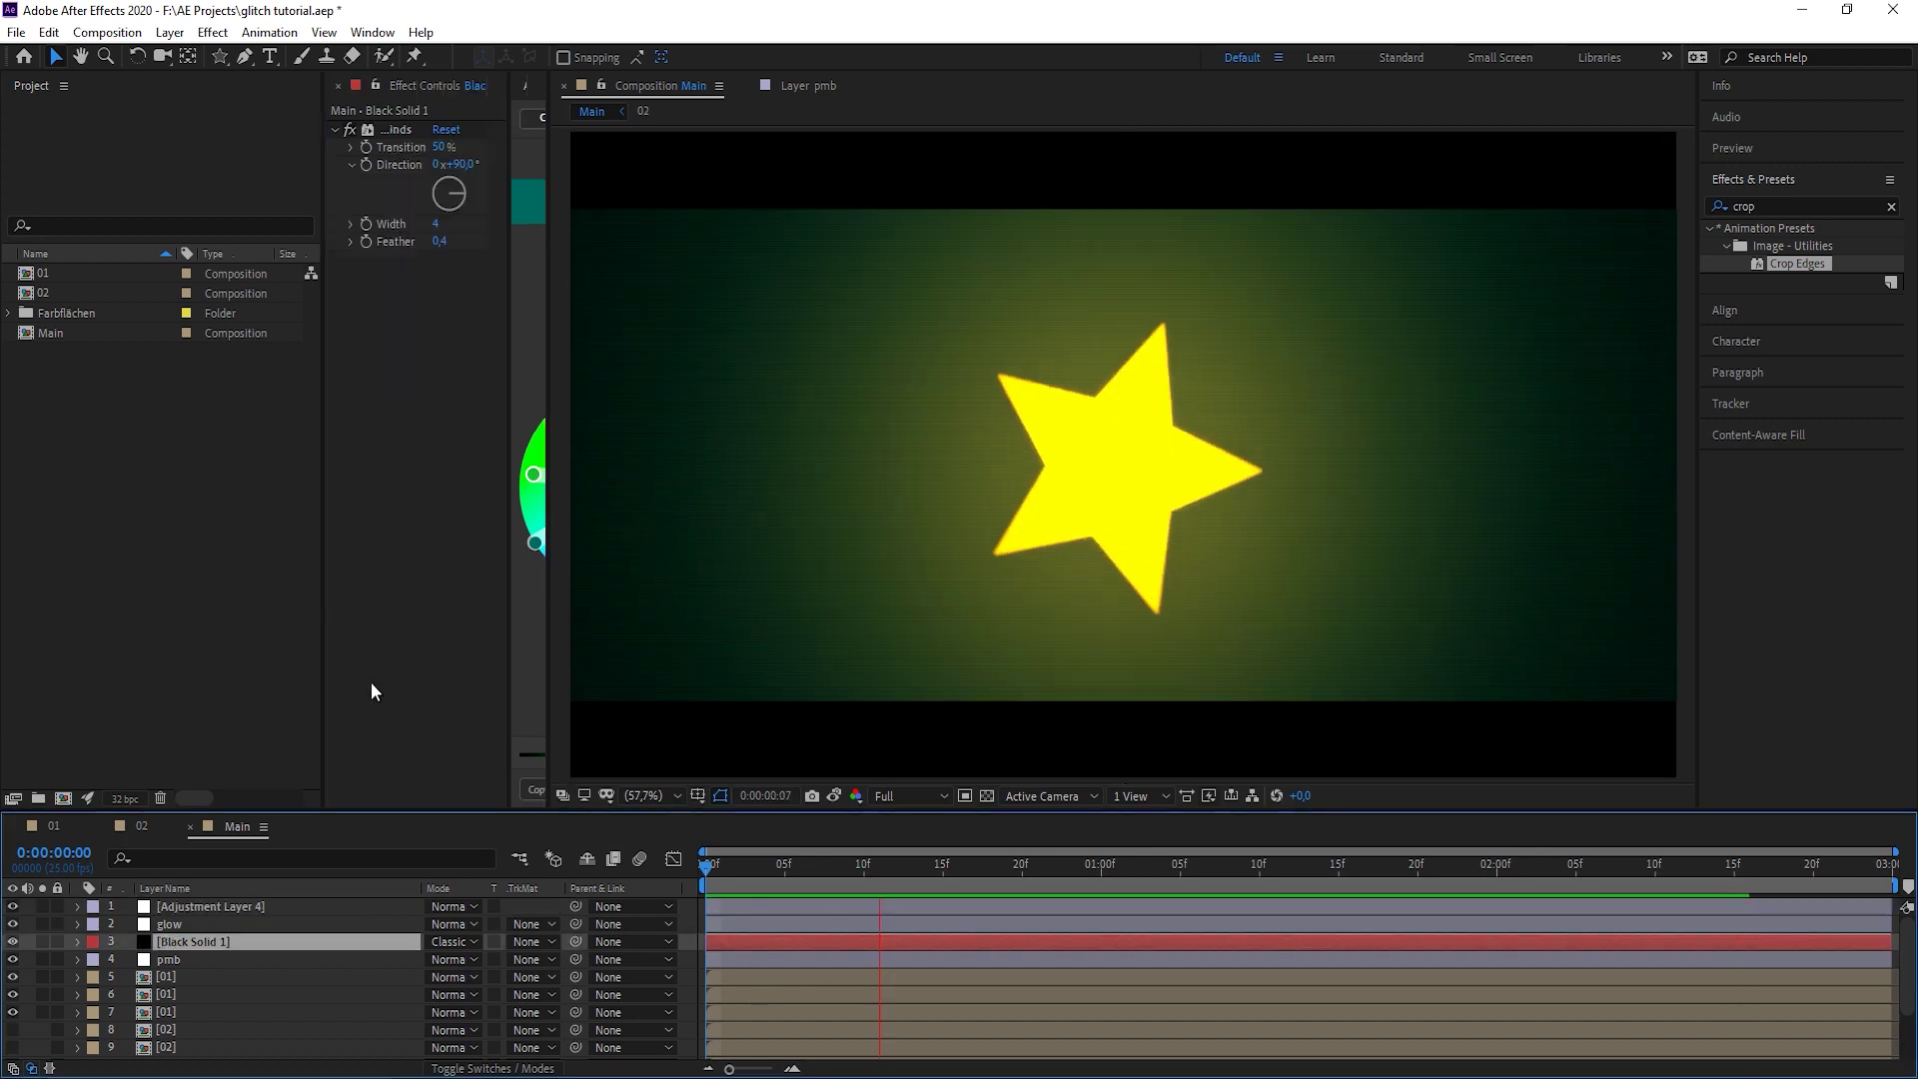